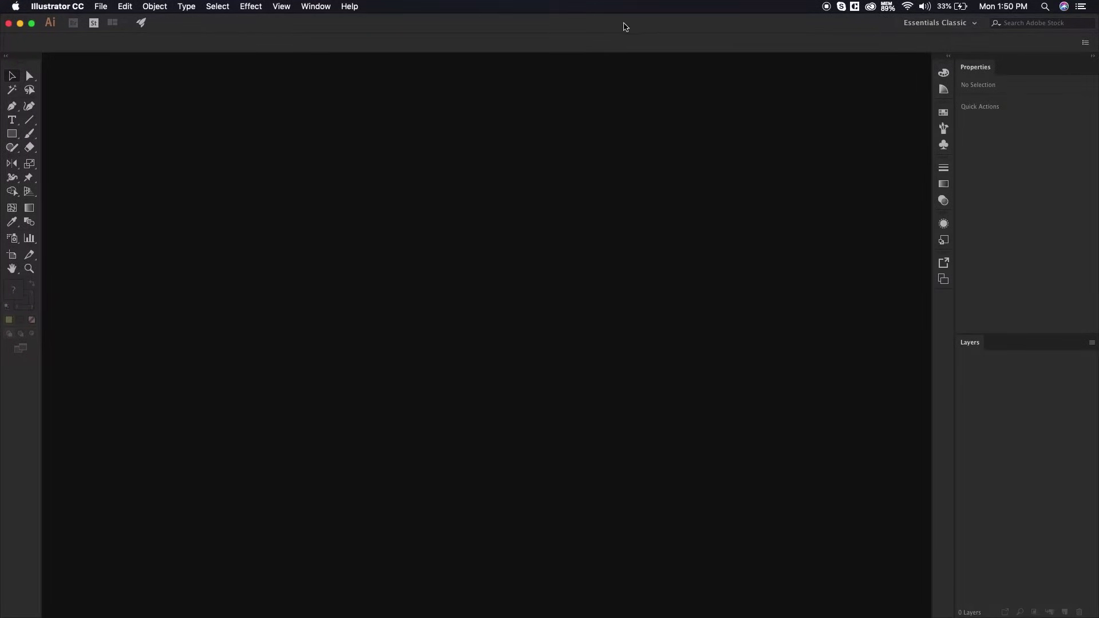
Step: Create a new 1080 x 1080 px document with one artboard
click(101, 8)
click(110, 22)
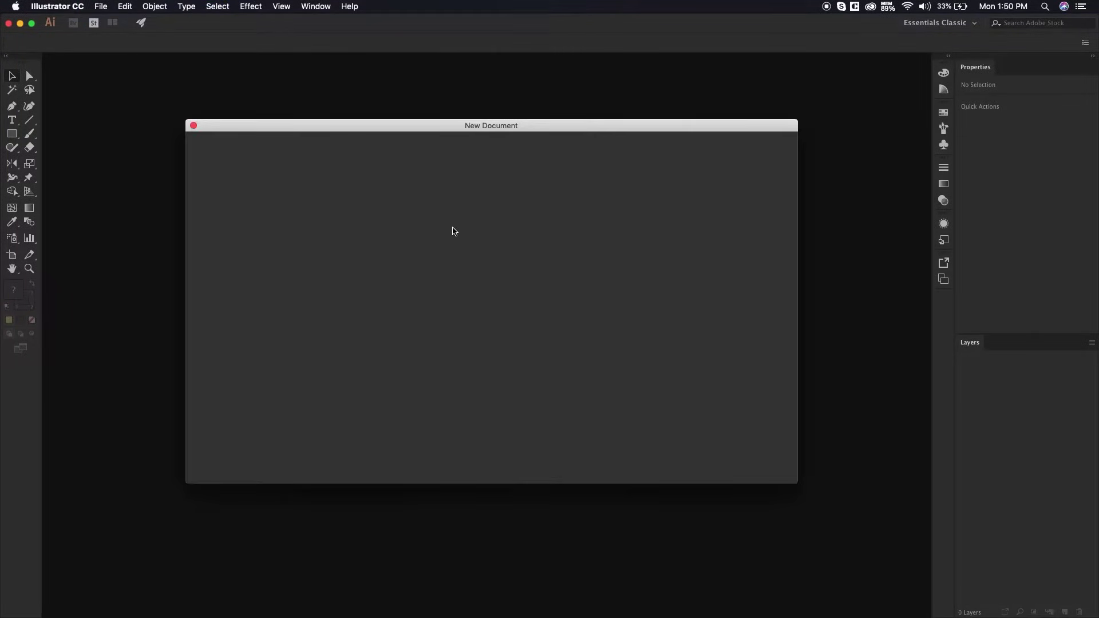
drag(449, 136, 464, 155)
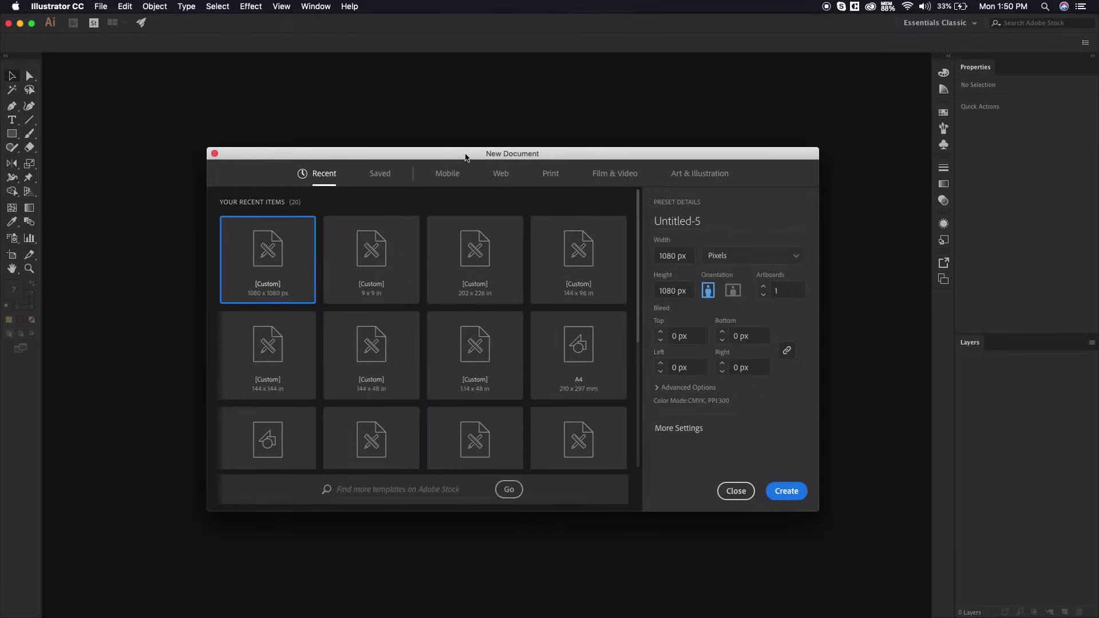
drag(690, 255, 634, 255)
key(Tab)
click(790, 491)
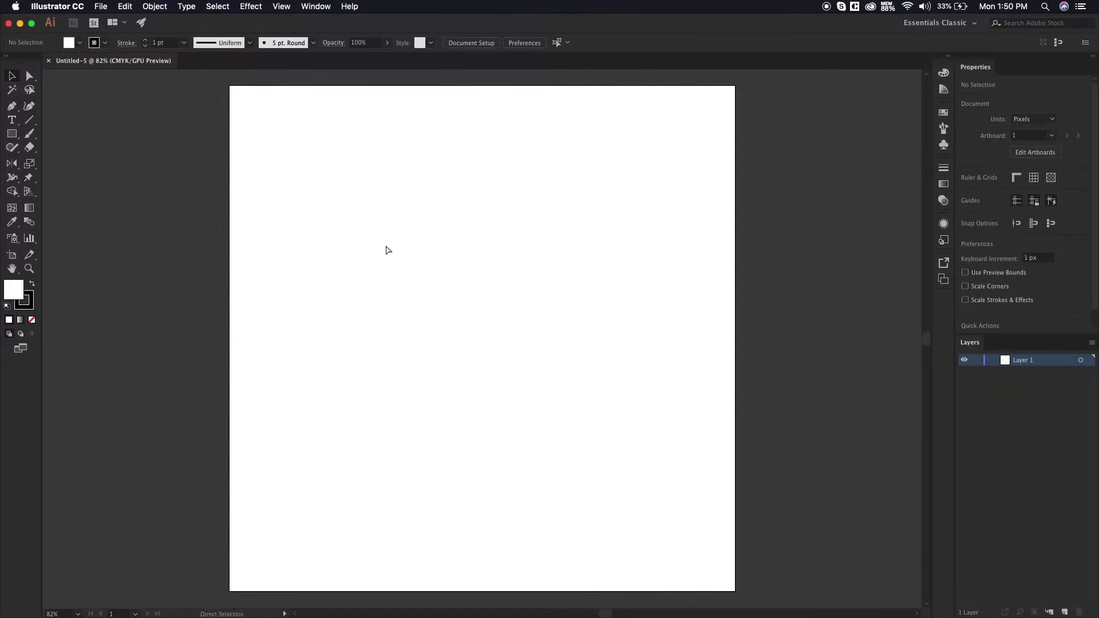
scroll(386, 250, down, 1)
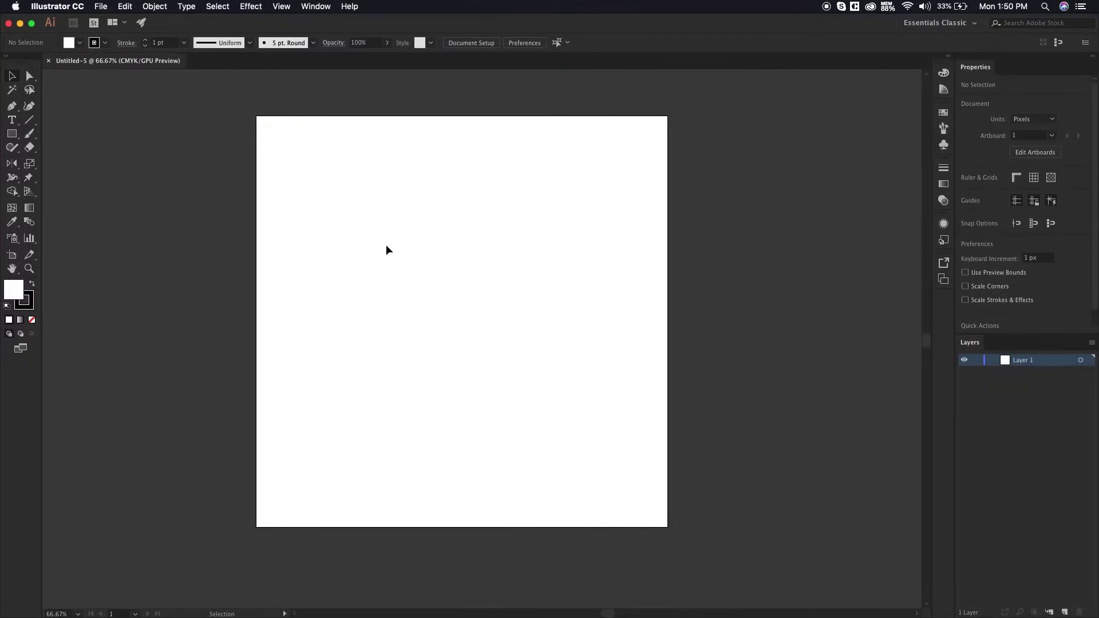
scroll(486, 284, left, 2)
scroll(486, 283, up, 1)
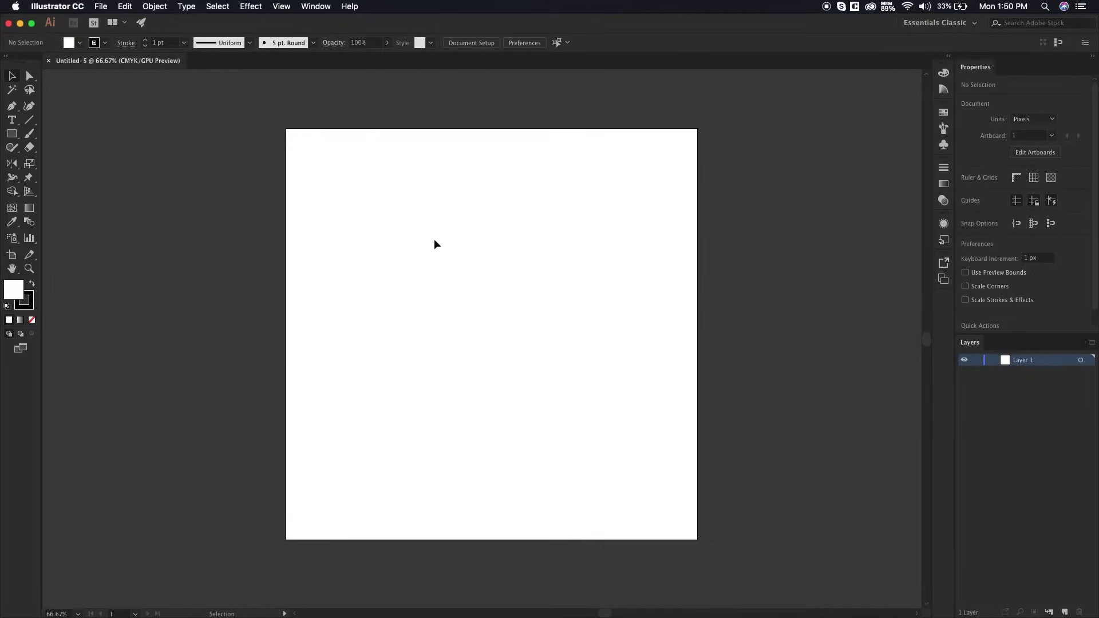
scroll(504, 238, right, 3)
scroll(504, 238, down, 1)
scroll(483, 238, left, 3)
scroll(483, 239, up, 1)
scroll(501, 239, right, 1)
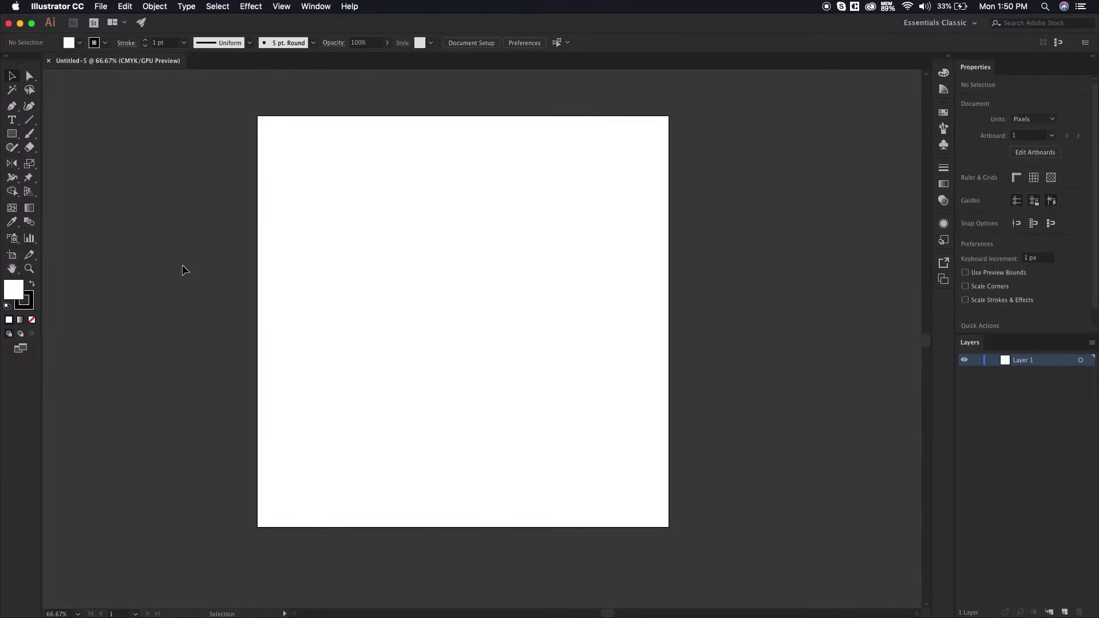
Step: Draw a 1080 x 1080 px rectangle covering the whole artboard
key(m)
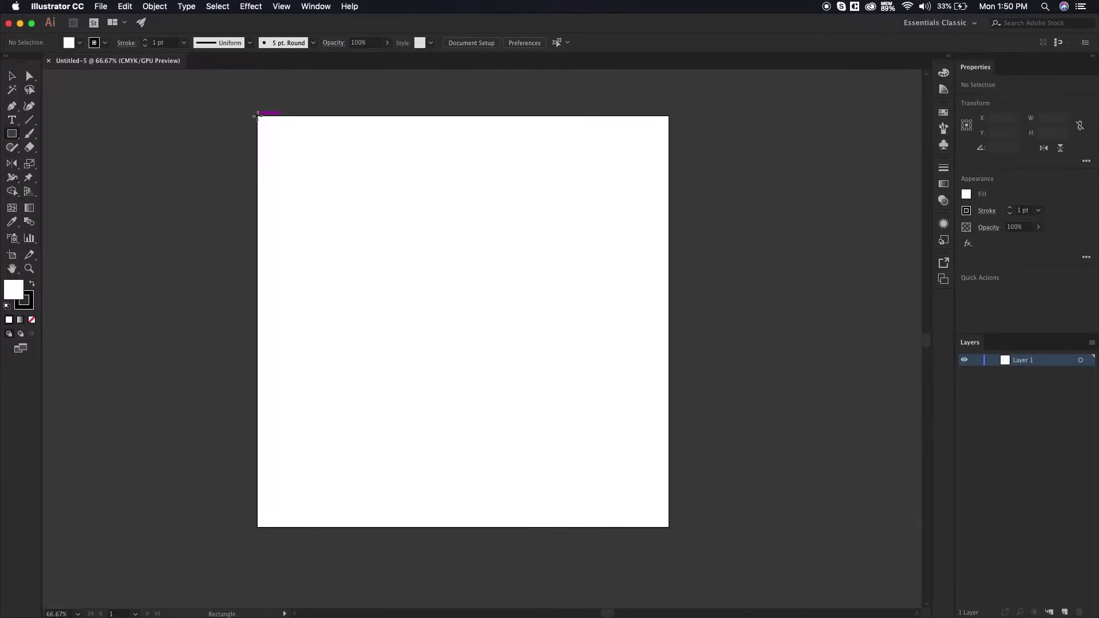
drag(258, 116, 670, 455)
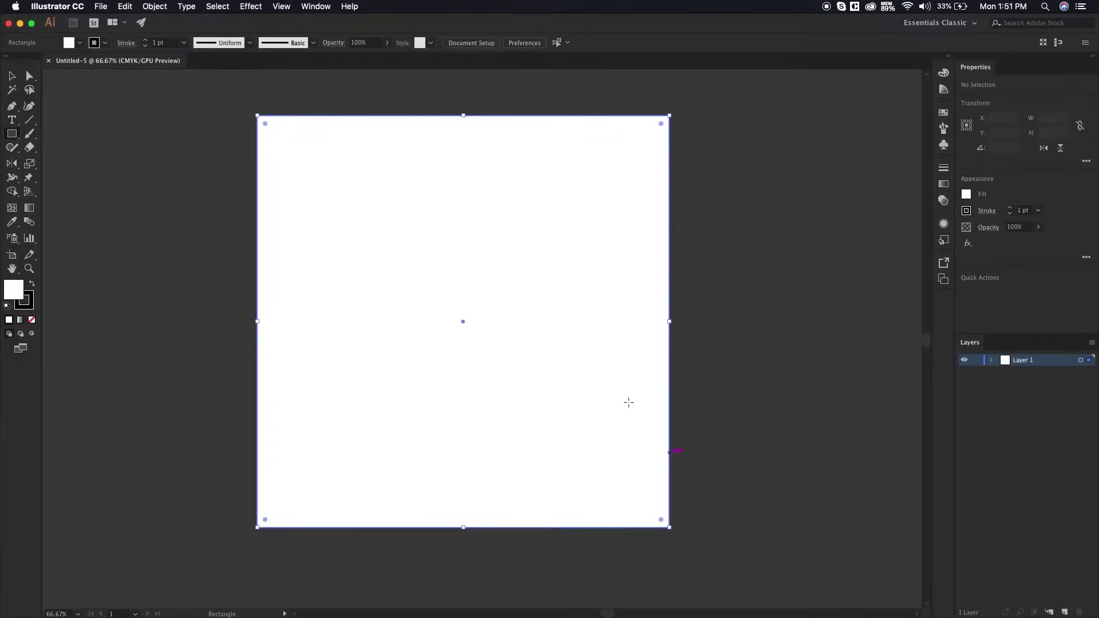
key(v)
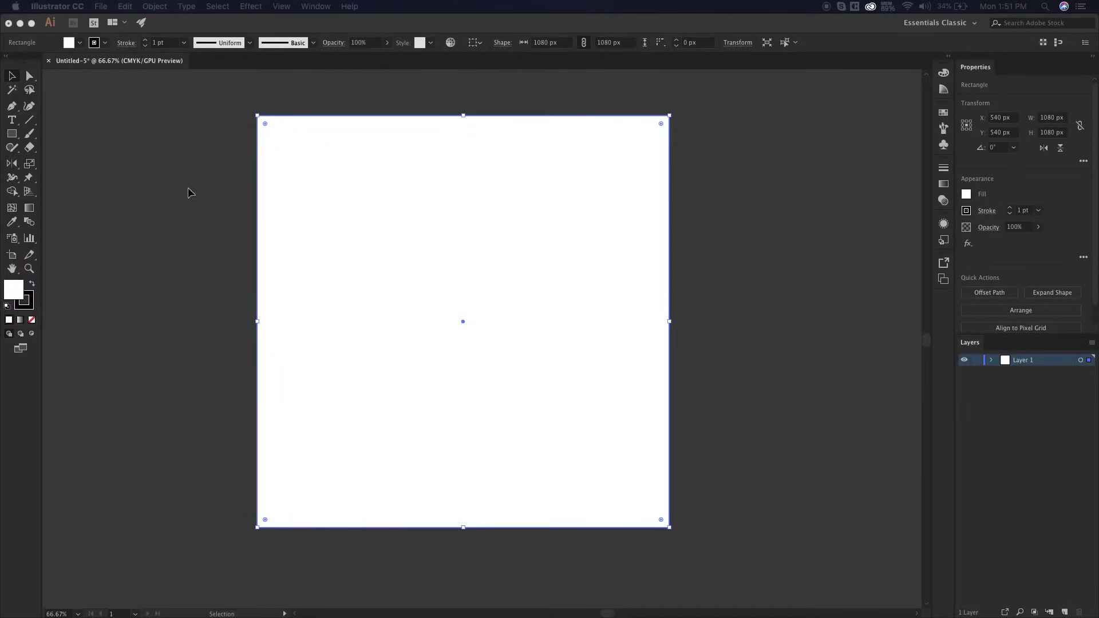
Step: Fill the artboard-sized rectangle with yellow ffda6b and remove its stroke
click(358, 225)
double_click(12, 289)
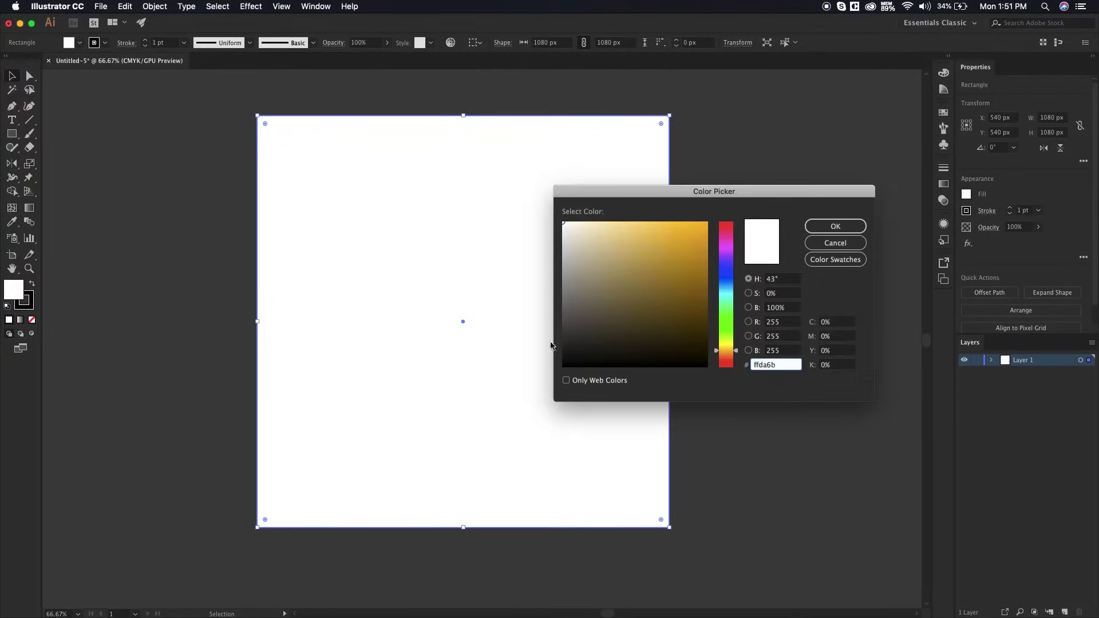
click(835, 226)
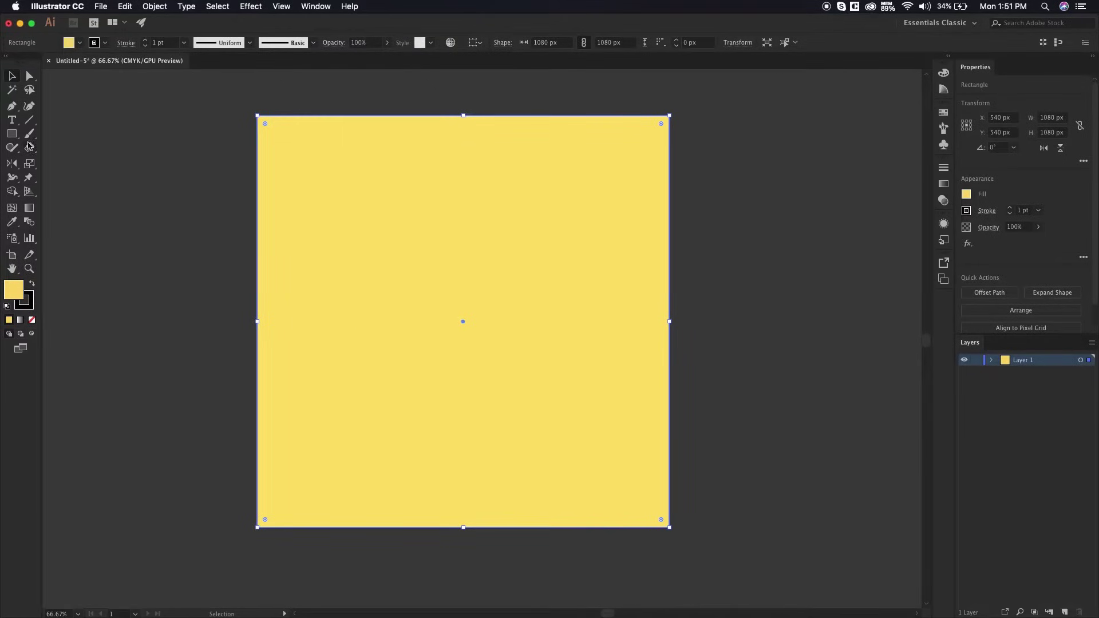
click(29, 304)
click(32, 320)
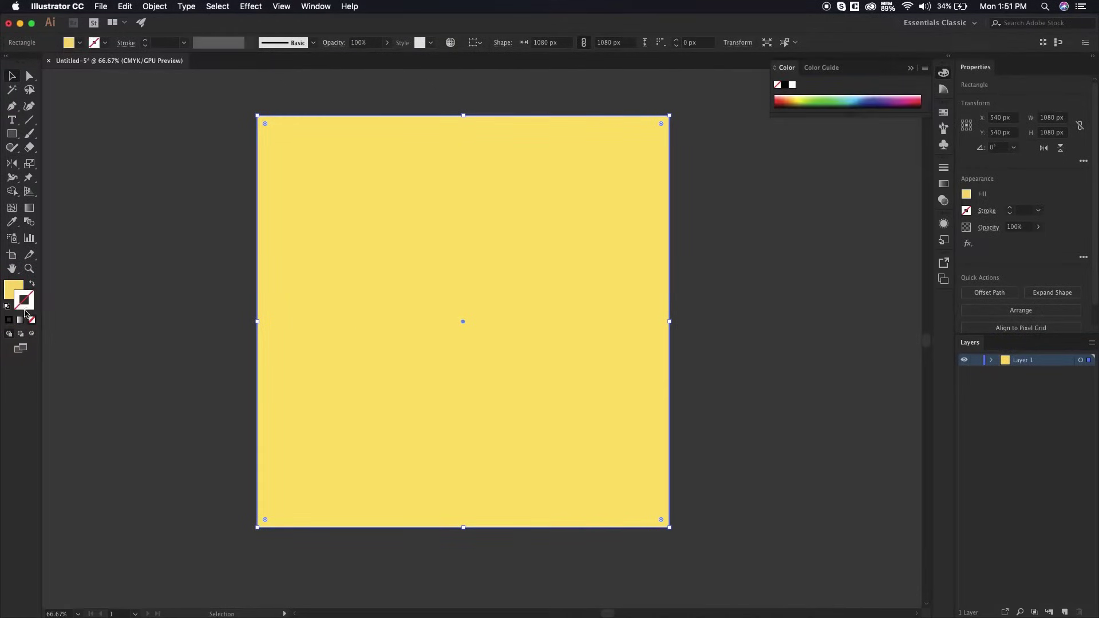
click(10, 293)
Step: Lock the background rectangle's layer and rename it BG
click(977, 360)
double_click(1023, 360)
text(B)
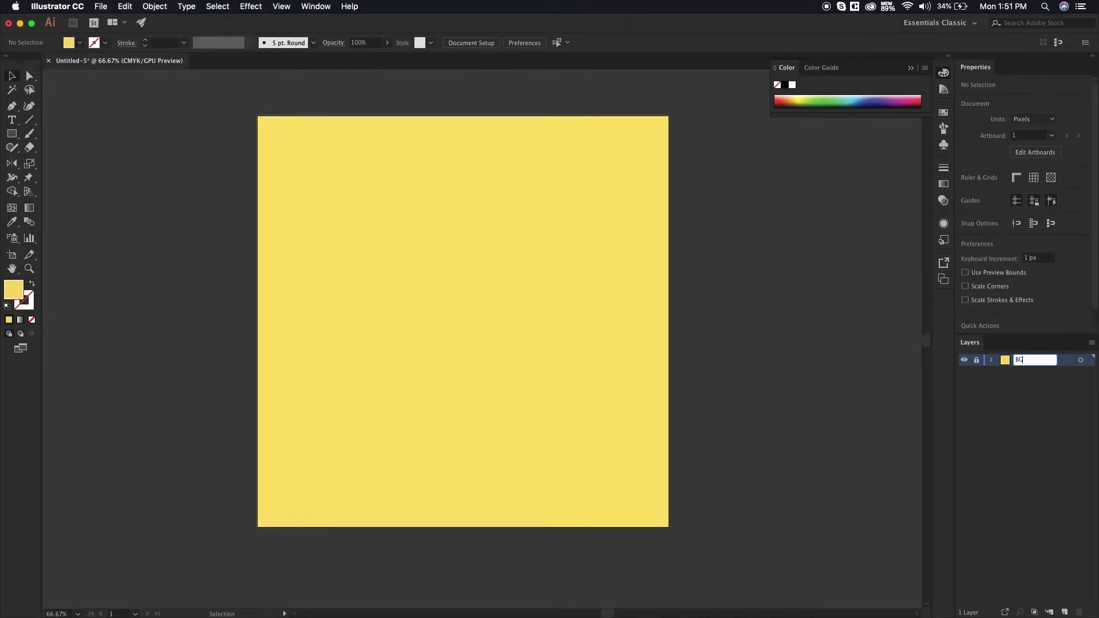
text(G)
key(Return)
click(911, 69)
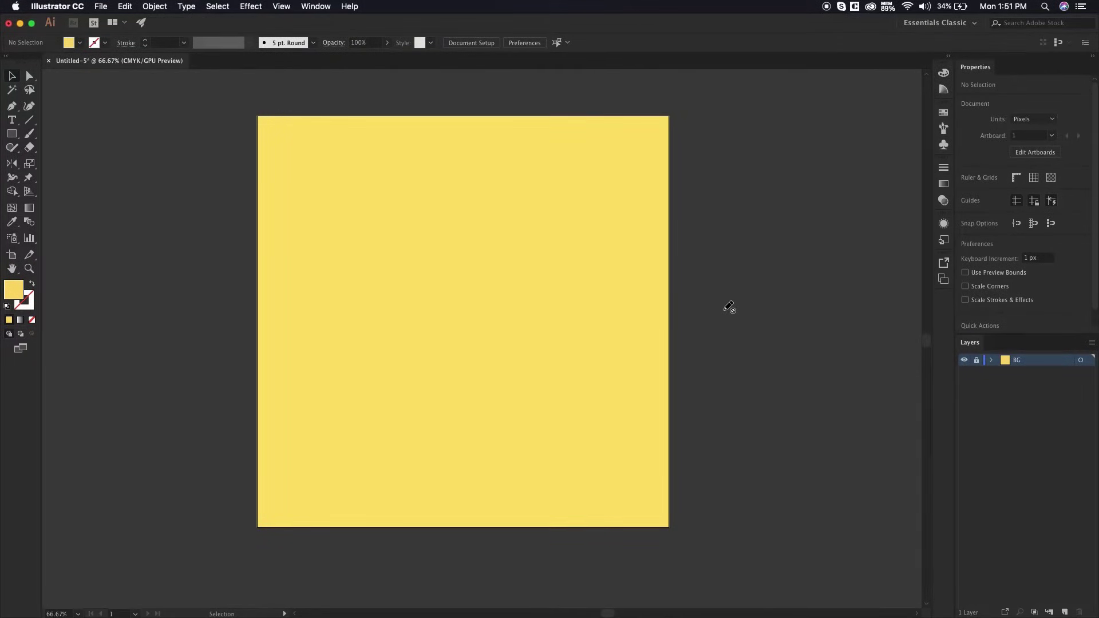
Step: Add a new layer above the BG layer
scroll(775, 255, right, 2)
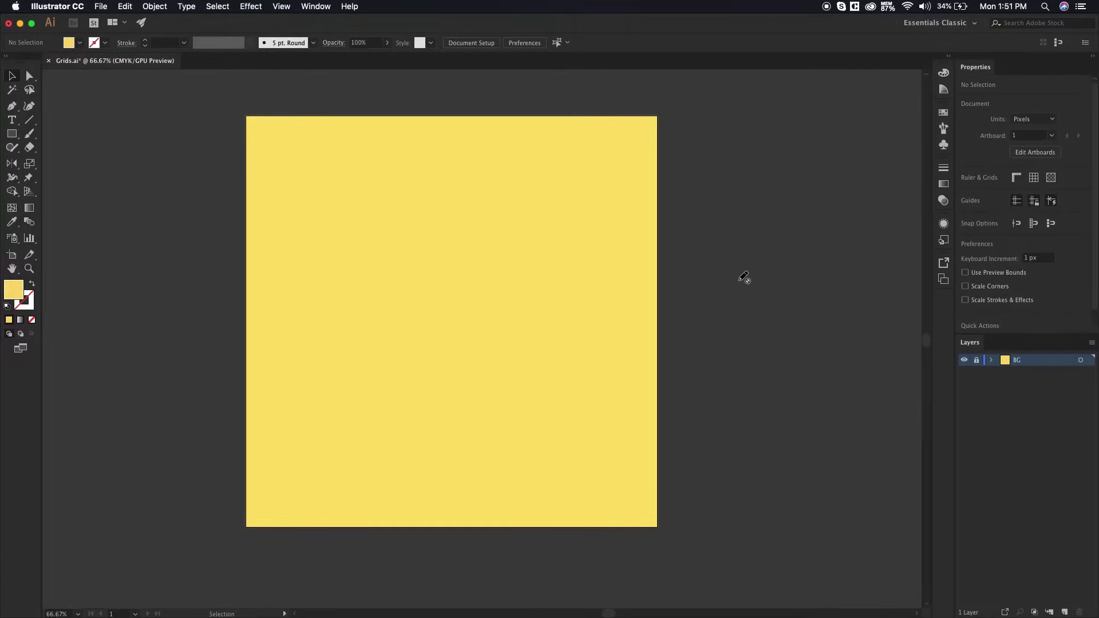
click(1065, 612)
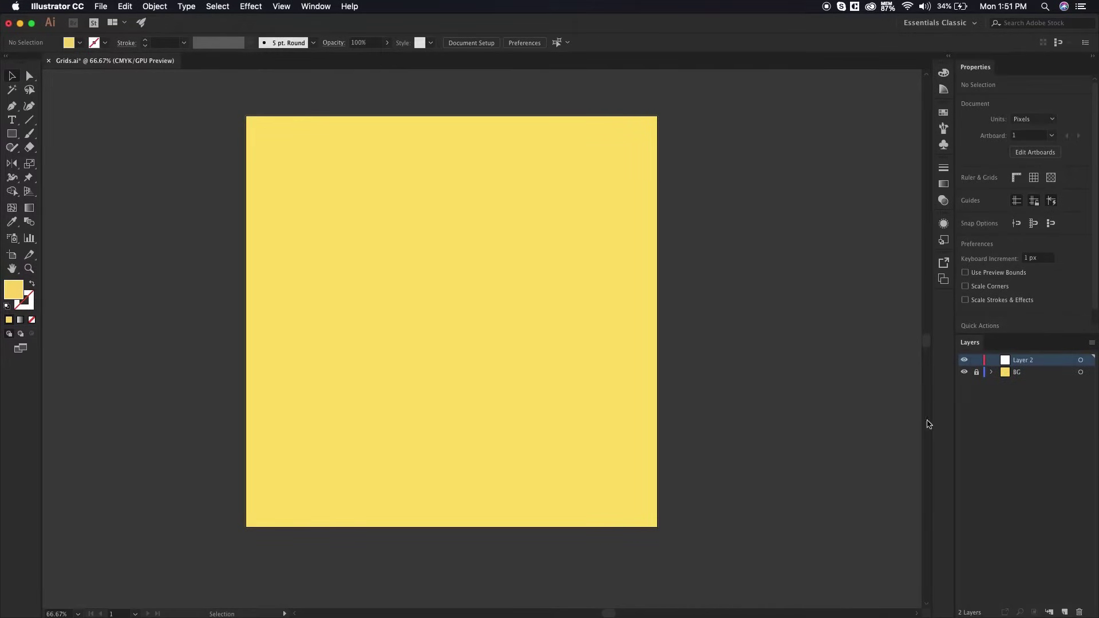
key(space)
mouse_move(579, 290)
mouse_down()
mouse_move(591, 290)
mouse_move(573, 288)
mouse_up()
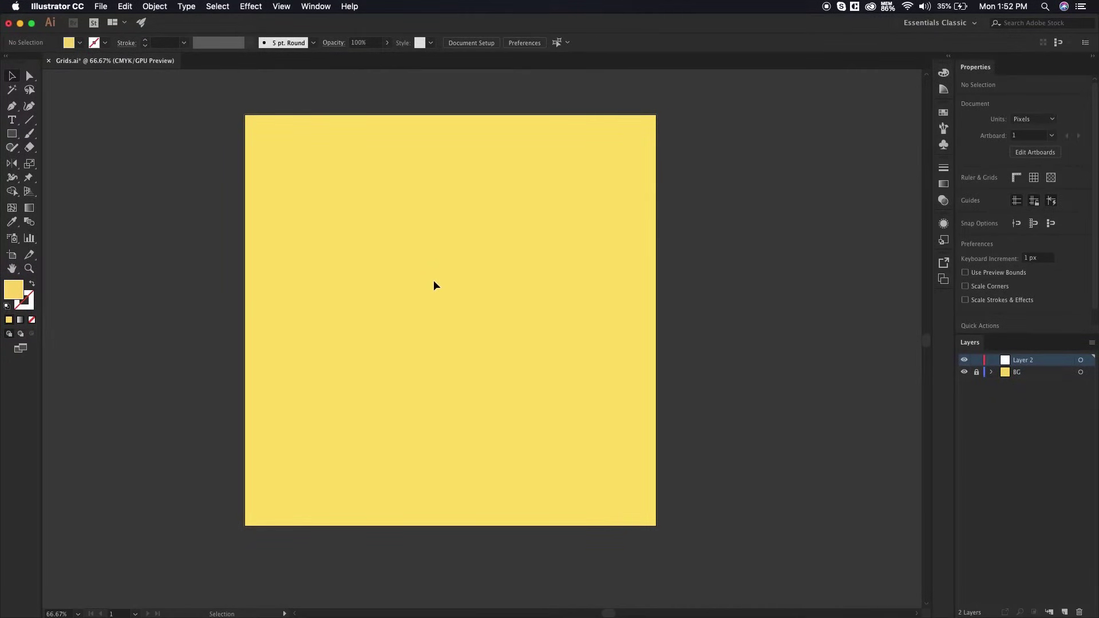
Step: Draw a 200 x 200 px square near the middle of the artboard on the new layer
key(m)
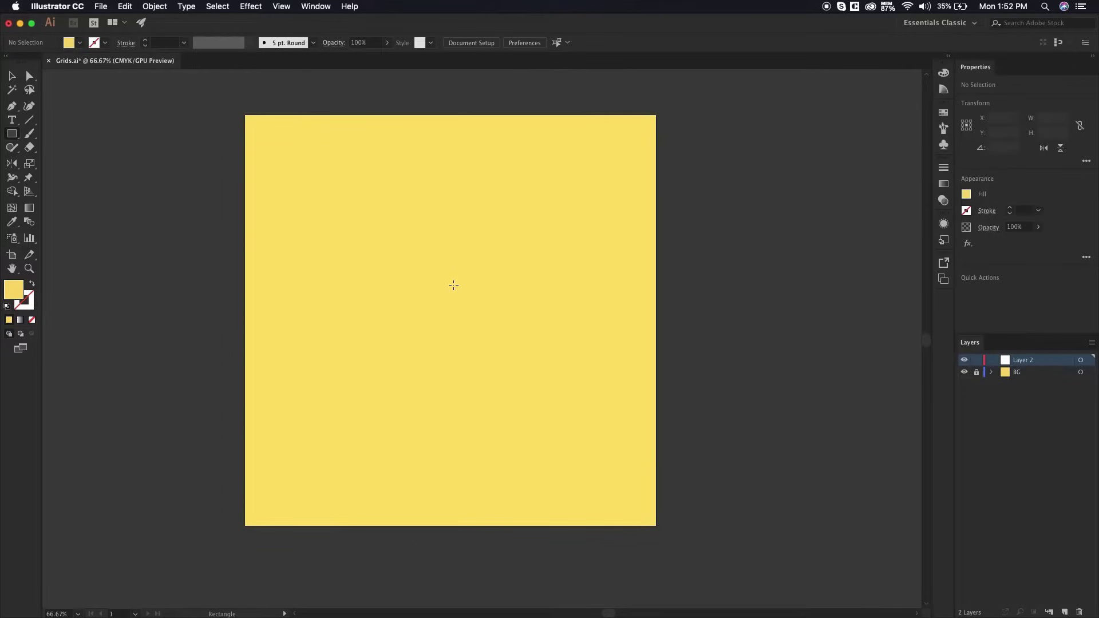
click(422, 273)
drag(419, 175, 509, 185)
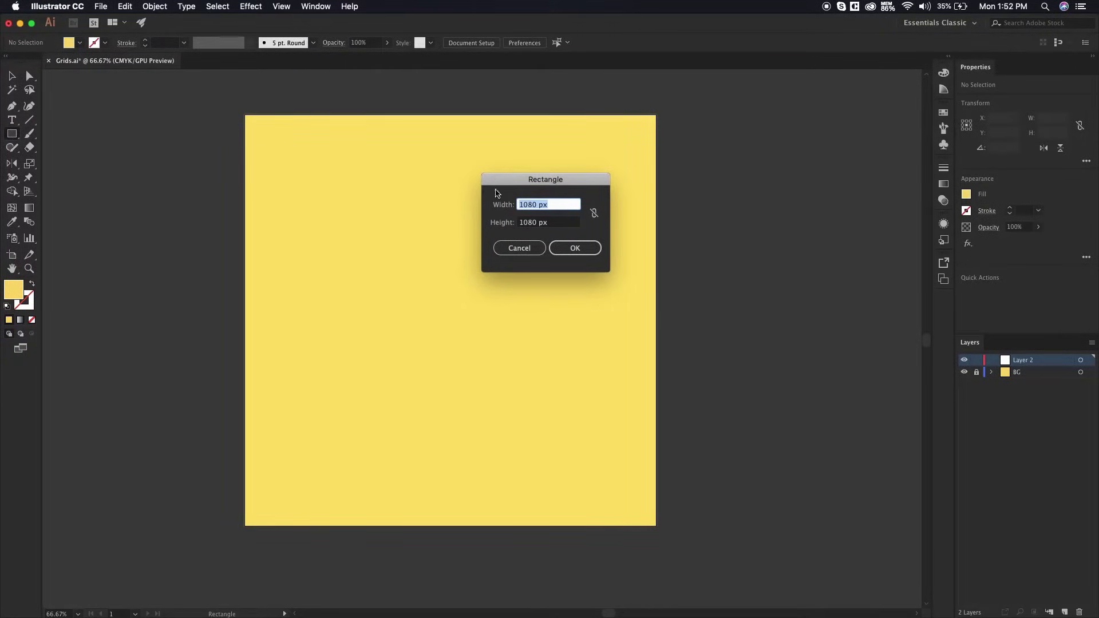
text(200)
key(Tab)
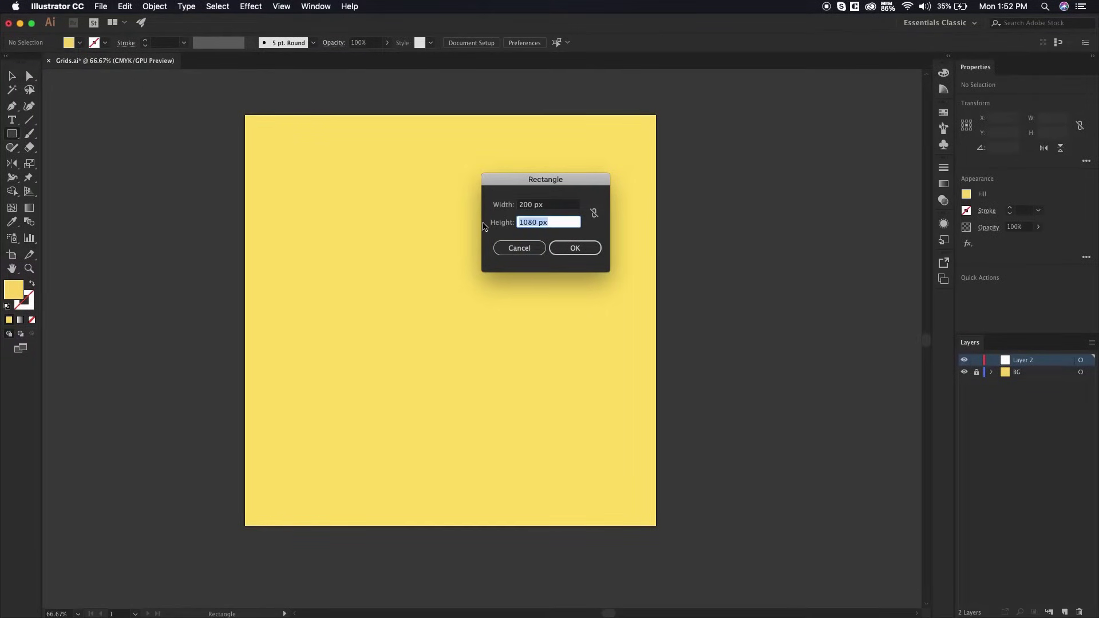
text(200)
key(Return)
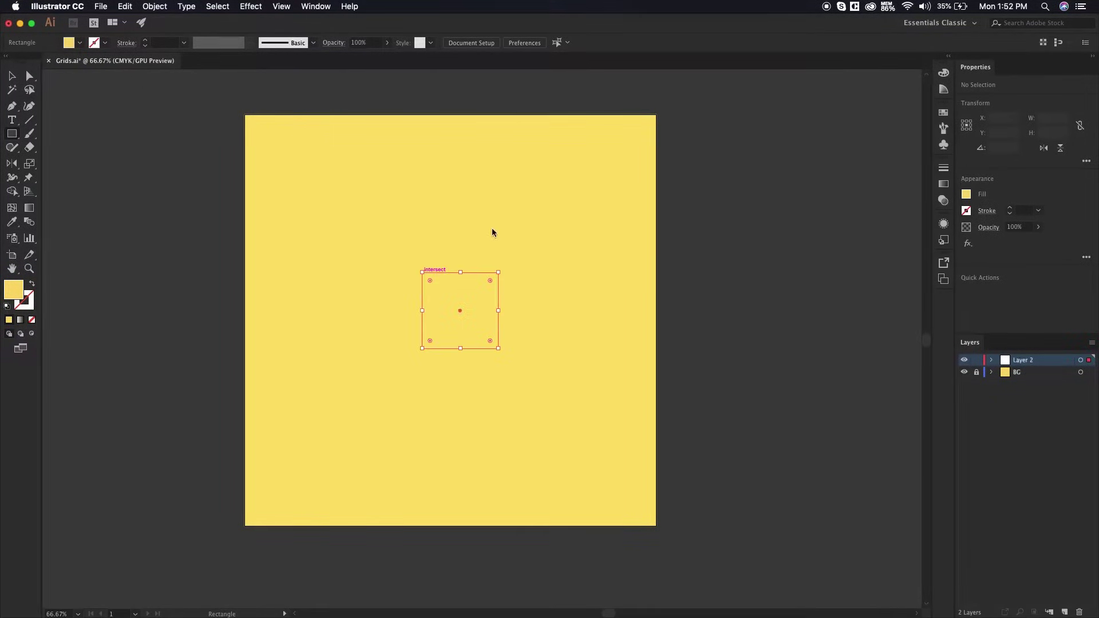
Step: Give the 200 px square a black stroke and no fill
key(v)
key(x)
key(F6)
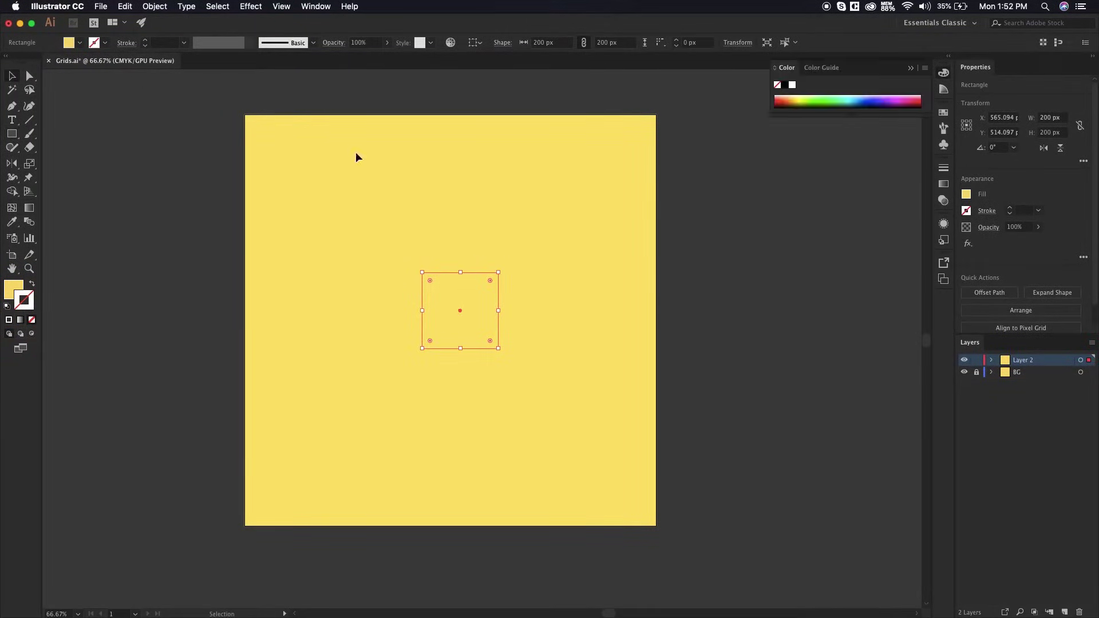
click(105, 43)
click(32, 62)
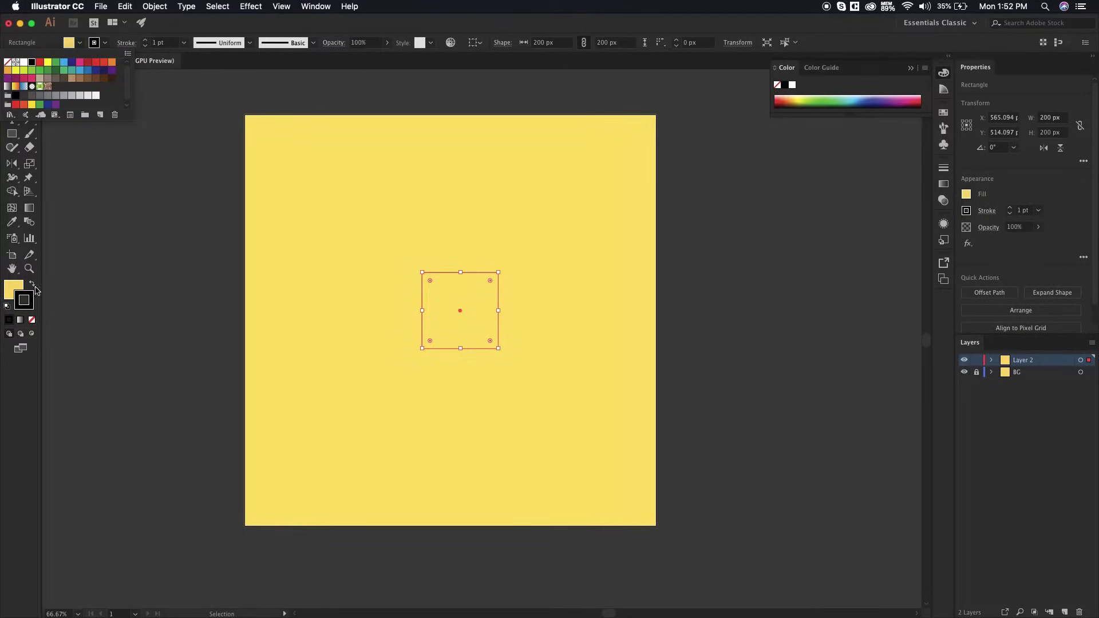
click(11, 292)
click(33, 320)
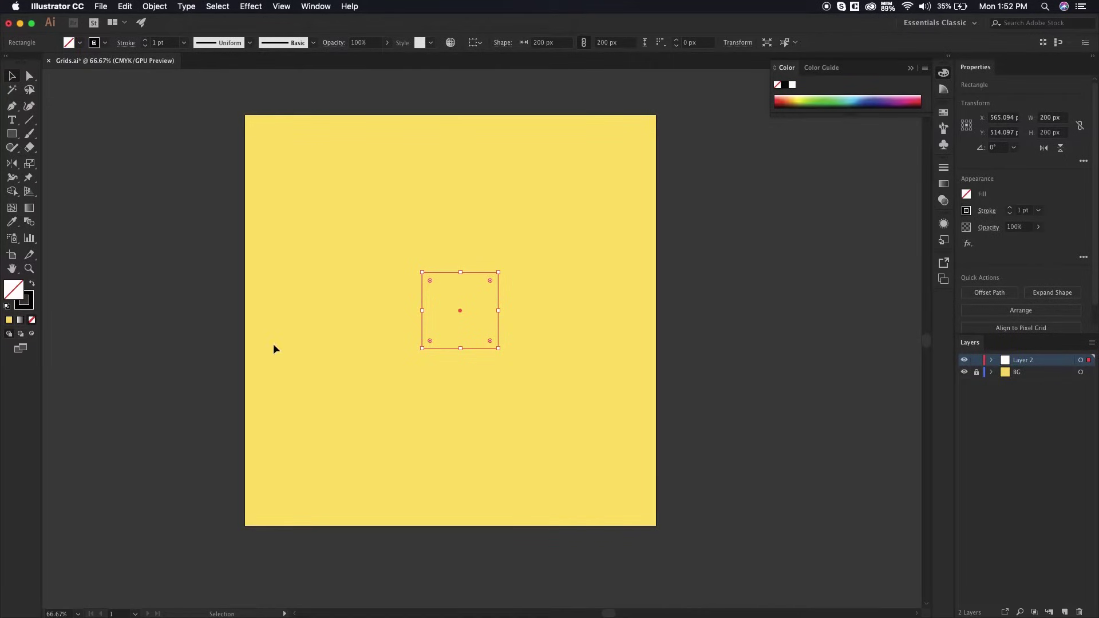
click(273, 345)
scroll(474, 323, left, 2)
key(v)
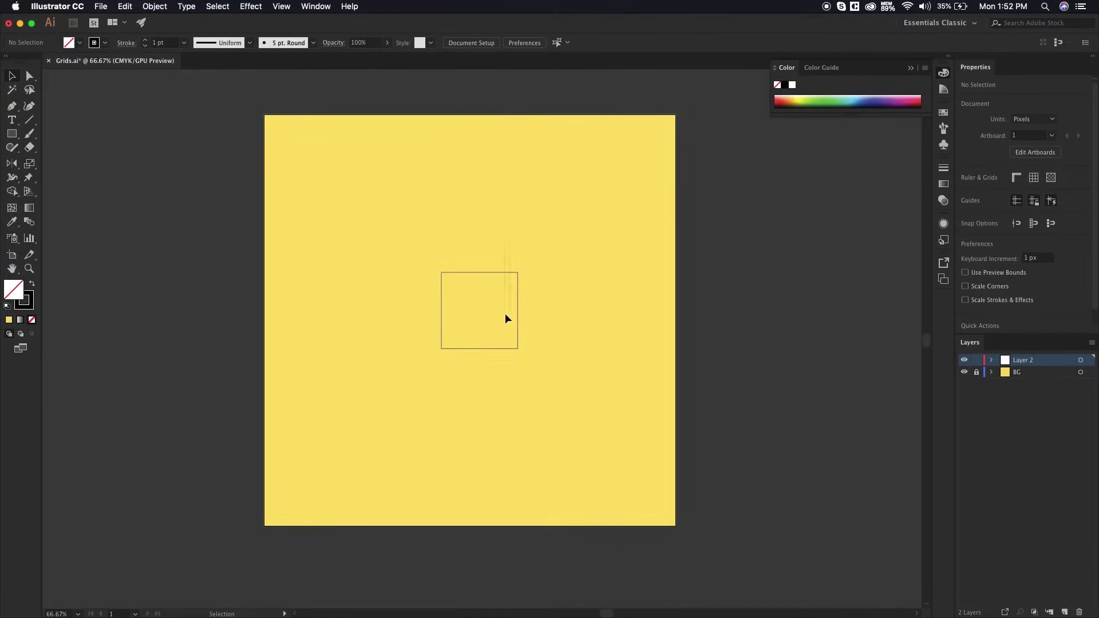
Step: Set the square's stroke weight to 1 pt, deselect it and save the document
drag(506, 316, 357, 241)
click(170, 43)
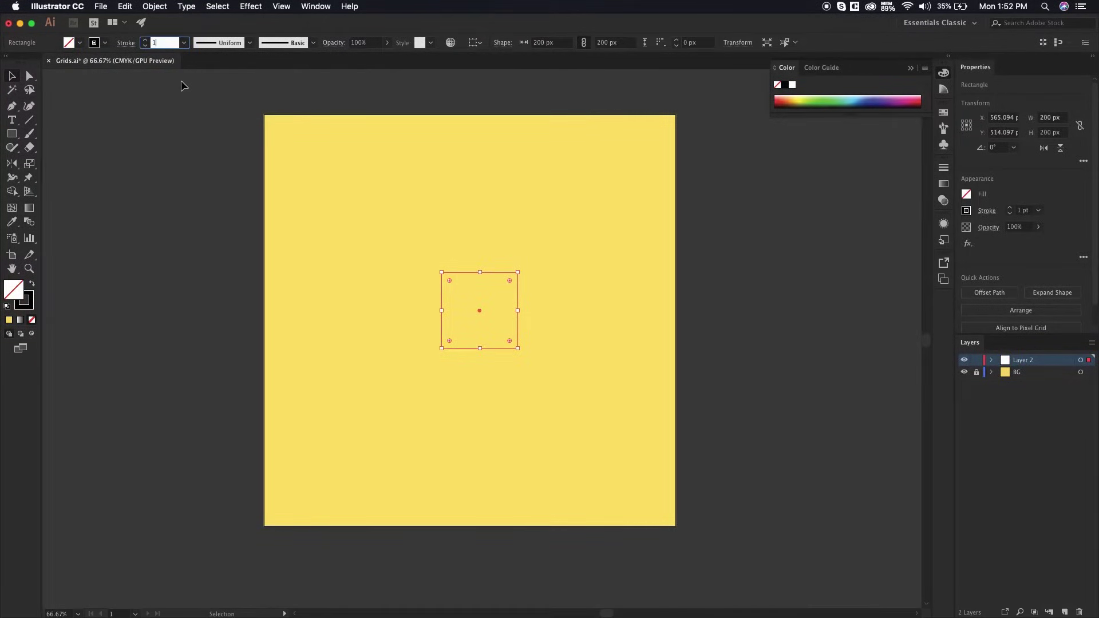
key(Return)
click(456, 322)
key(a)
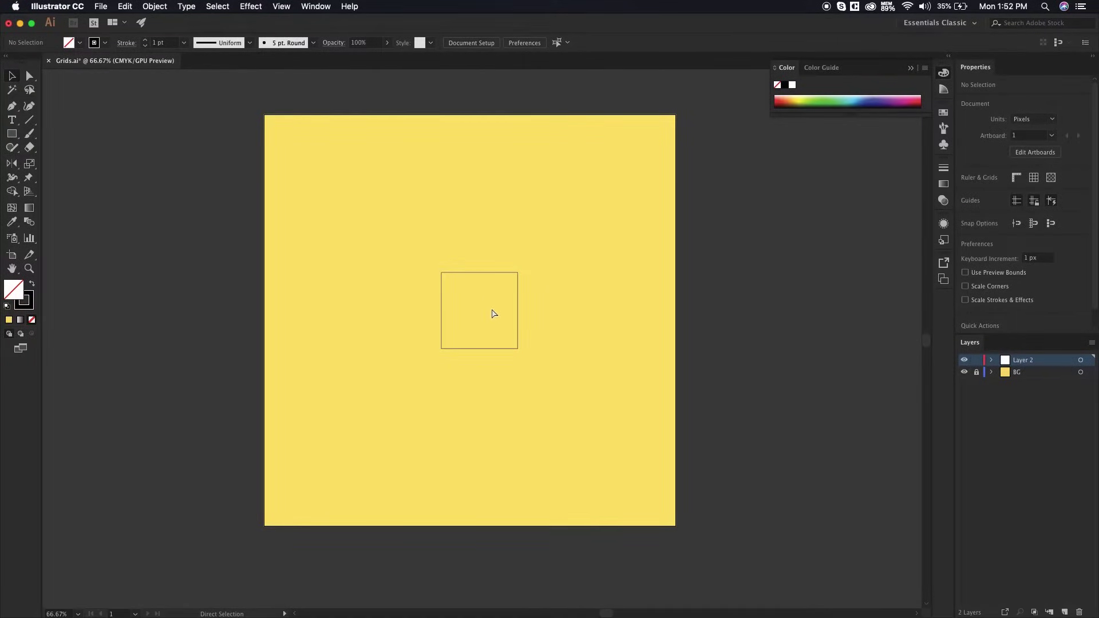
key(super+s)
Step: Examine the square's outline against the yellow background at close and distant magnifications
key(super+equal)
key(super+equal)
key(super+equal)
drag(602, 239, 589, 293)
click(503, 256)
drag(506, 256, 506, 255)
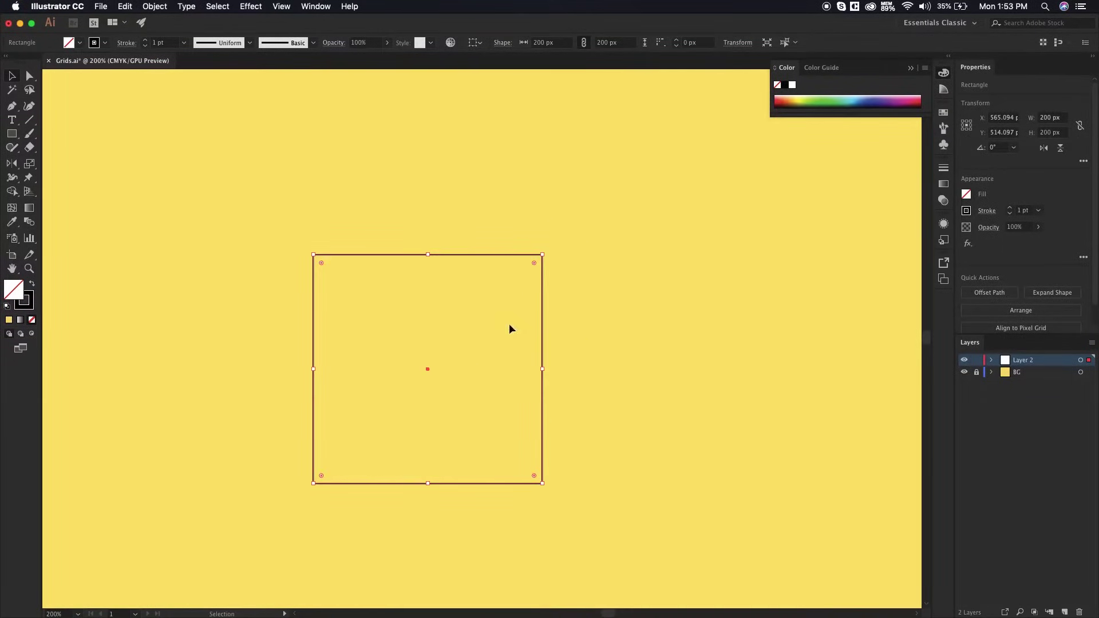
click(657, 326)
key(super+minus)
key(super+minus)
key(super+minus)
key(super+minus)
key(super+minus)
key(super+plus)
key(super+plus)
key(super+plus)
key(super+plus)
Step: Hide the yellow BG layer so only the square's layer is shown
mouse_move(610, 334)
mouse_down()
mouse_move(592, 304)
mouse_move(598, 326)
mouse_up()
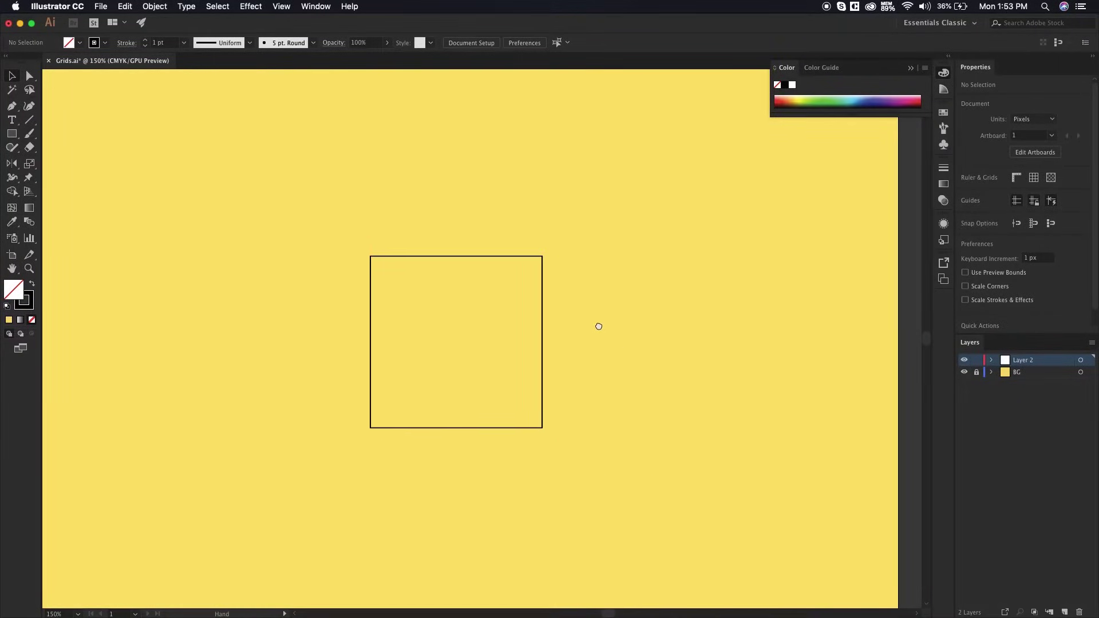
click(965, 372)
drag(742, 294, 723, 329)
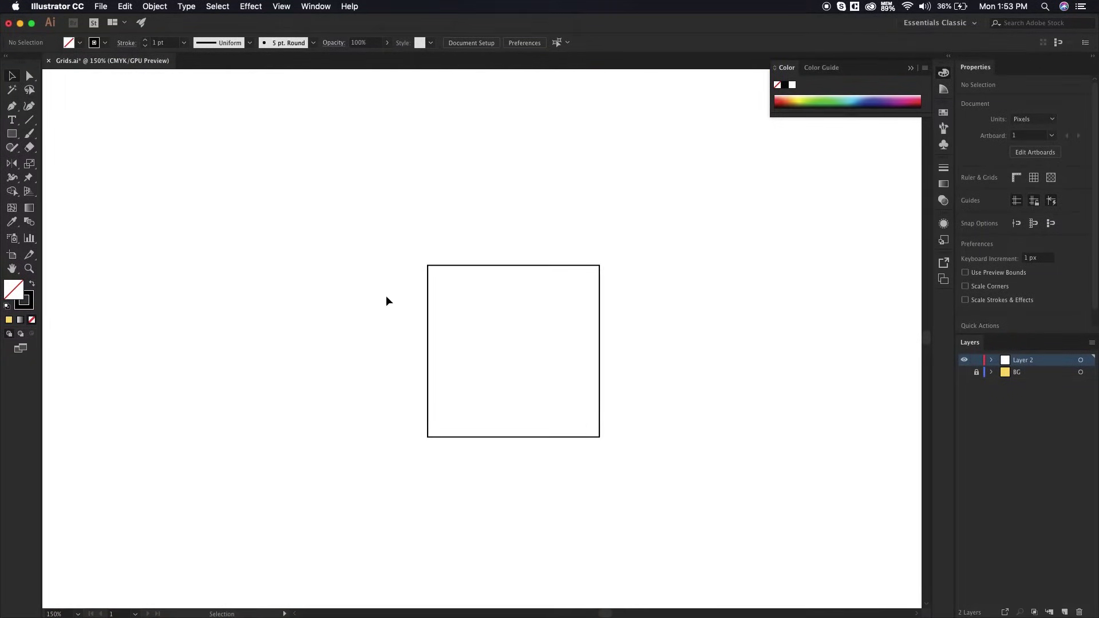
Step: Draw a 200 x 200 px circle outward from the square's center so that it touches all four sides
key(l)
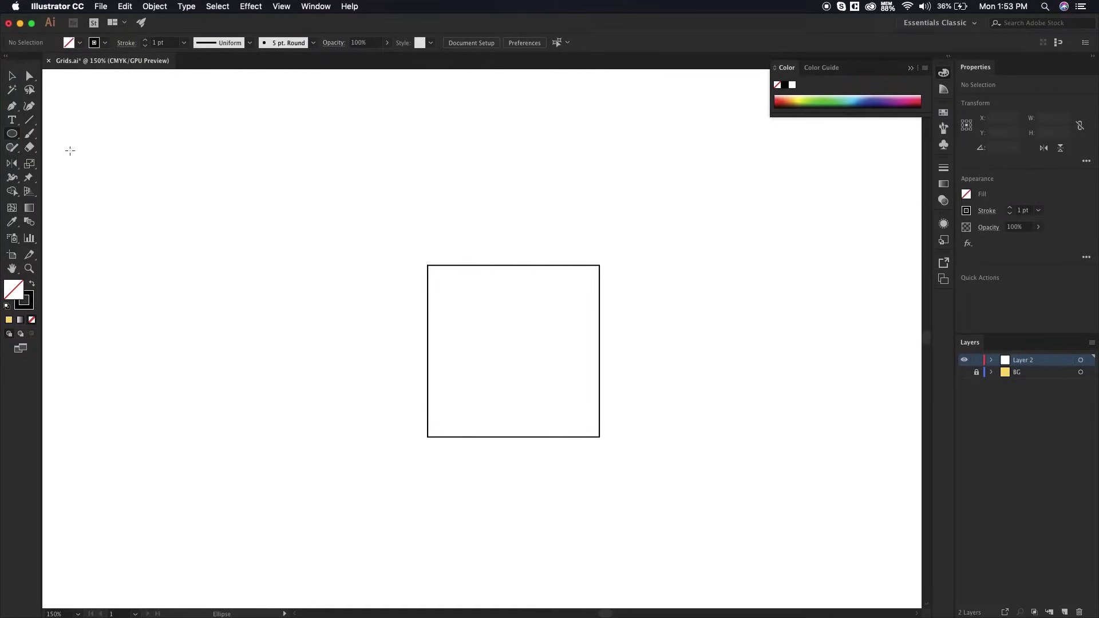
click(11, 135)
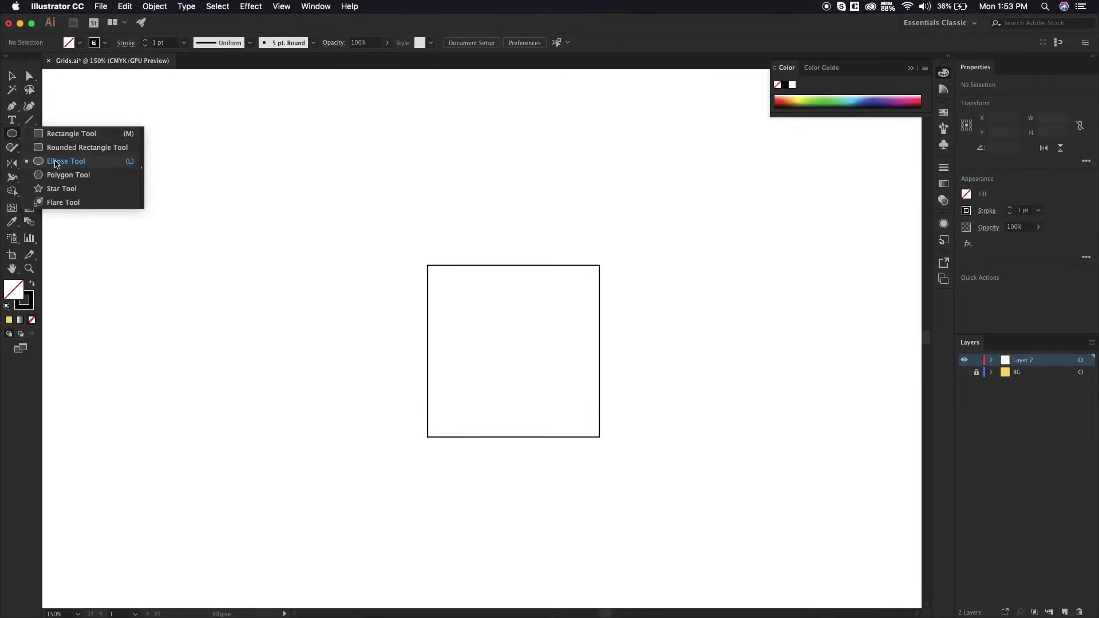
click(513, 350)
click(748, 350)
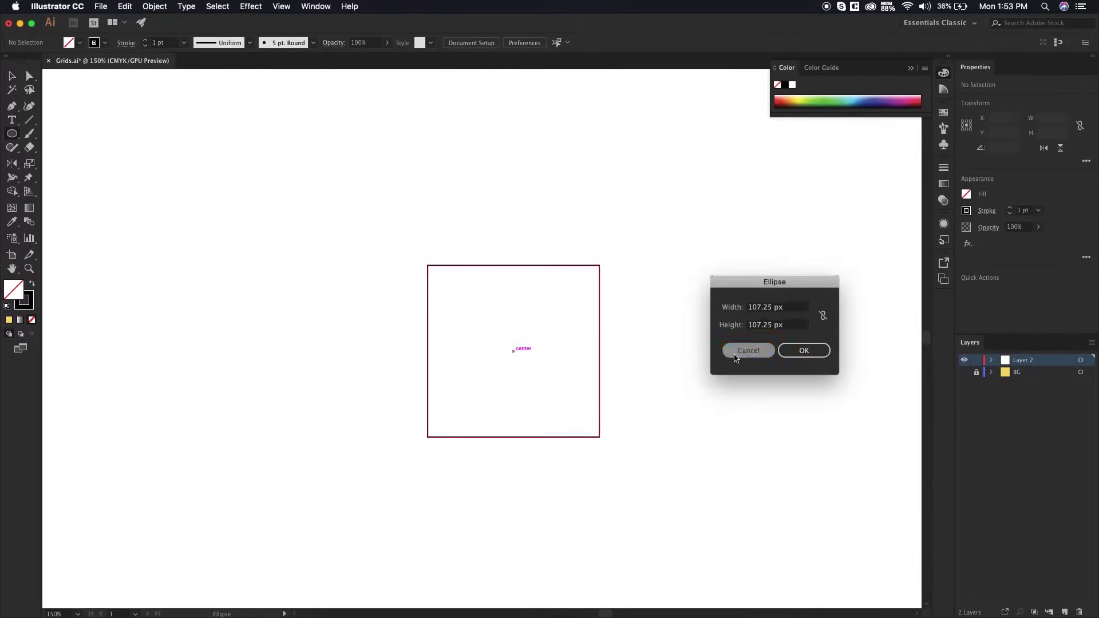
drag(512, 350, 599, 429)
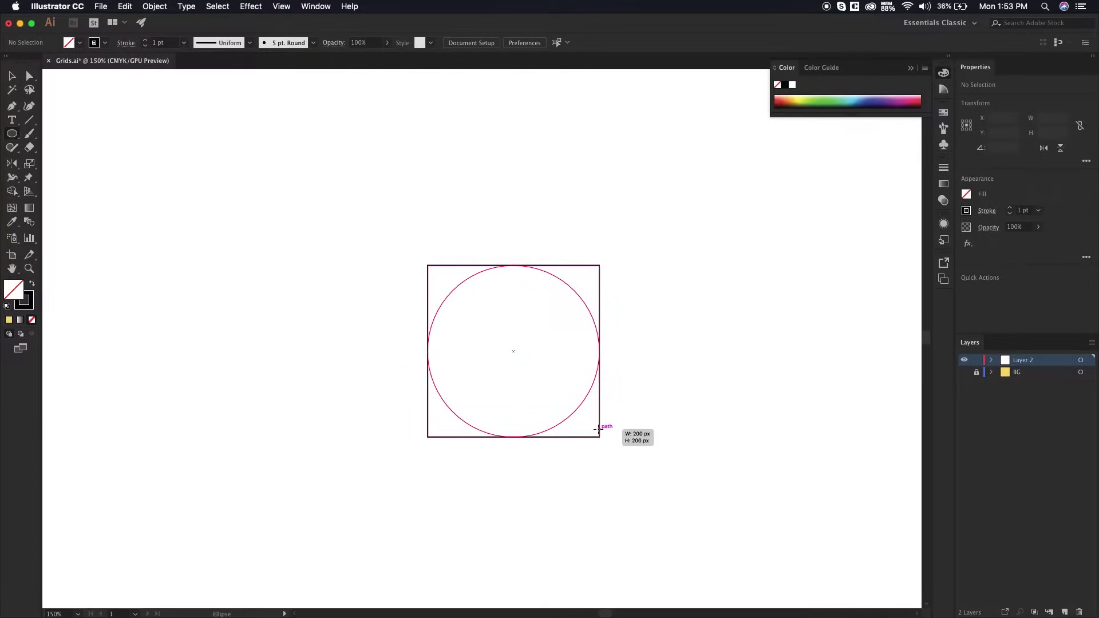
drag(599, 429, 600, 430)
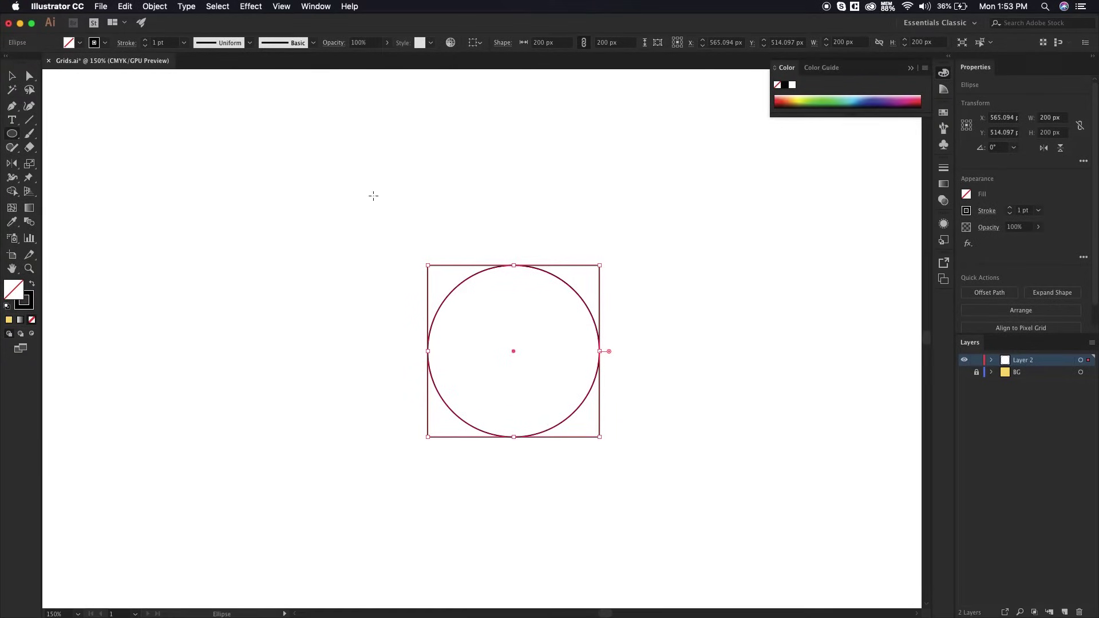
Step: Examine how the circle meets the square's sides at a closer magnification, leaving both shapes deselected
key(v)
click(521, 324)
key(super+equal)
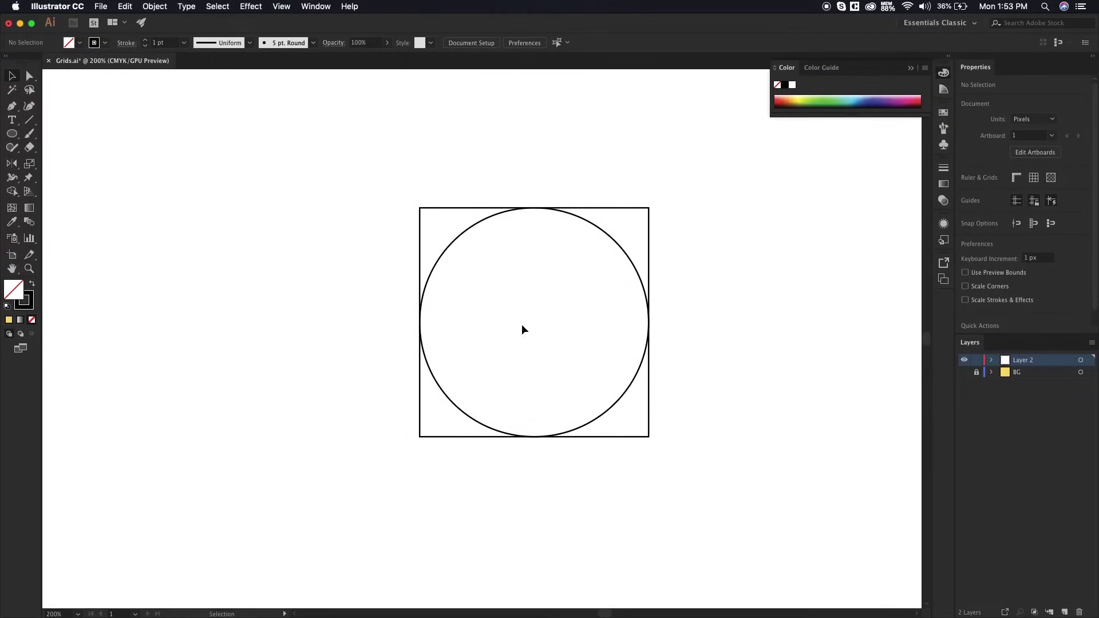
key(super+equal)
drag(596, 275, 503, 282)
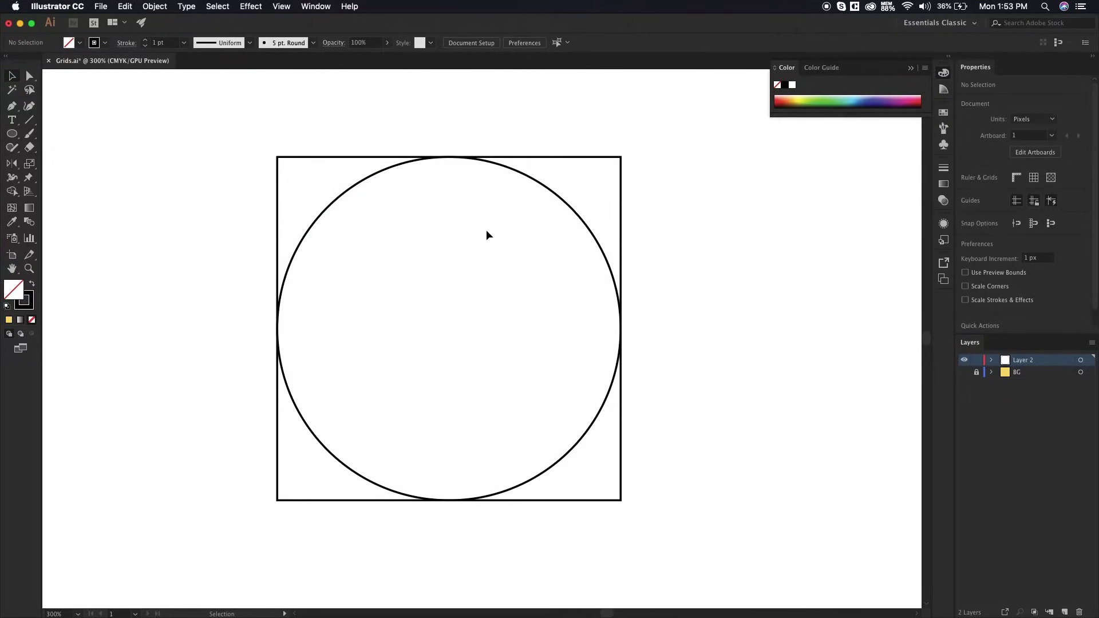
click(567, 197)
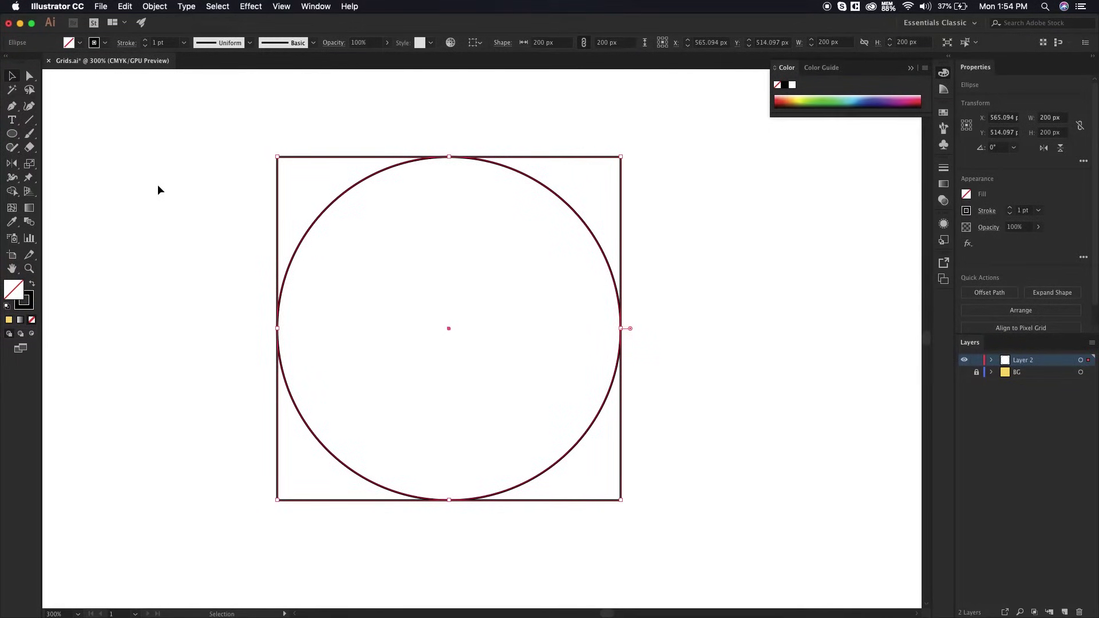
key(backslash)
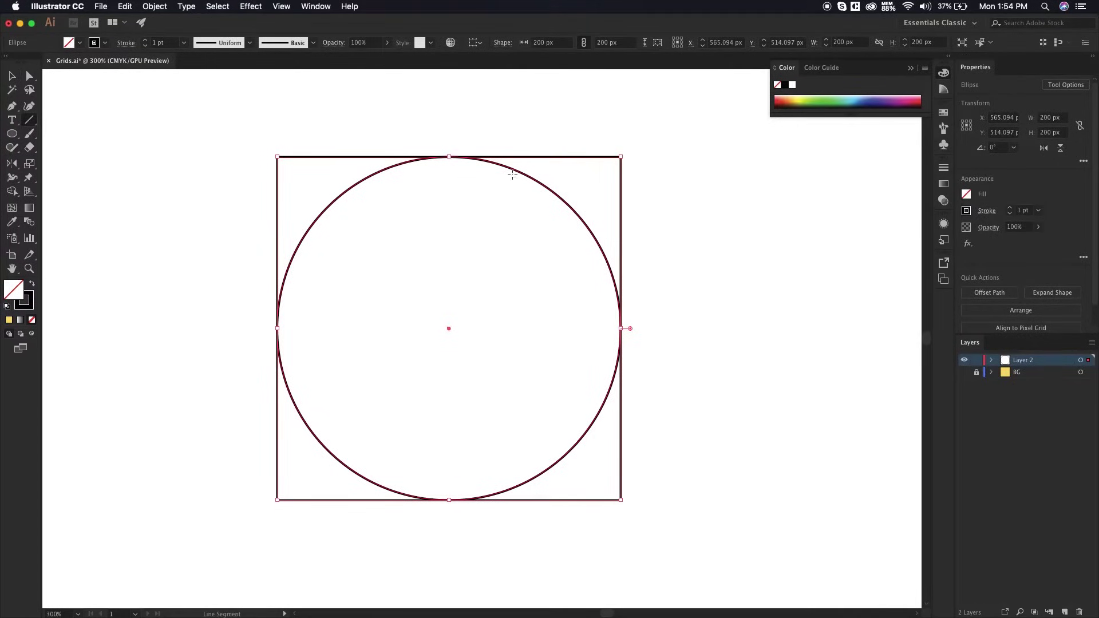
key(v)
click(782, 336)
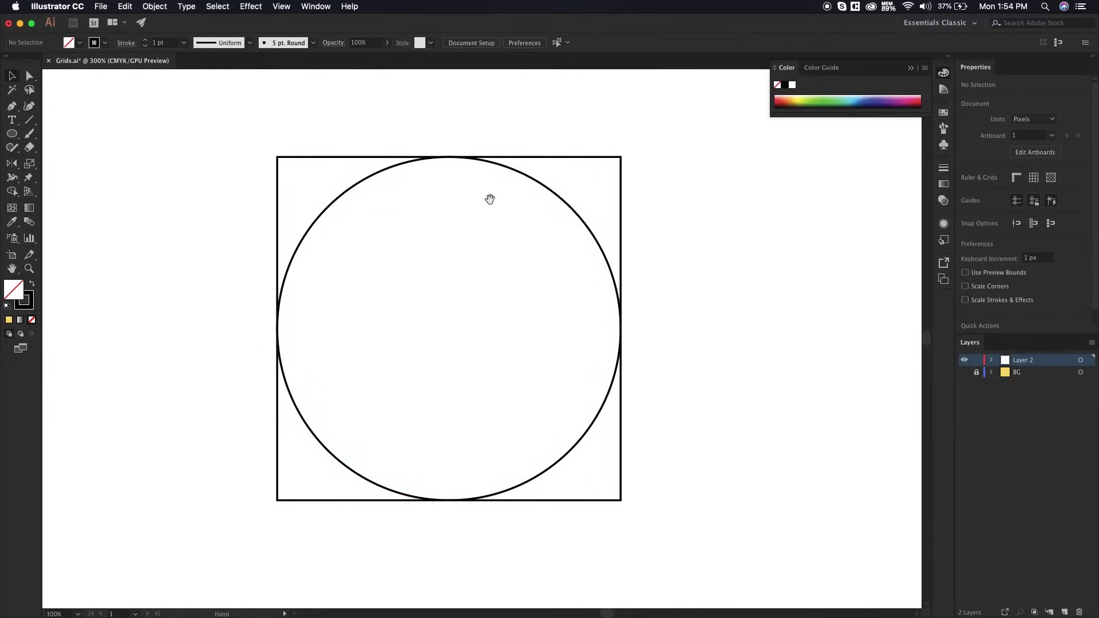
scroll(491, 197, right, 1)
Step: Draw a vertical and a horizontal line through the circle's center, each running between its opposite anchor points
key(backslash)
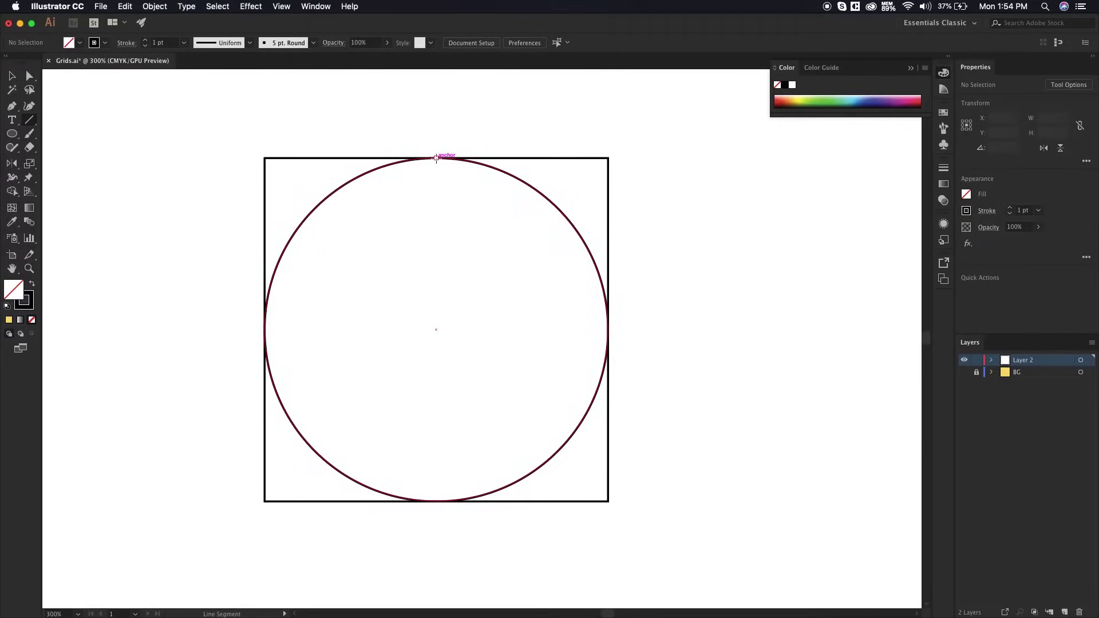
drag(436, 158, 416, 502)
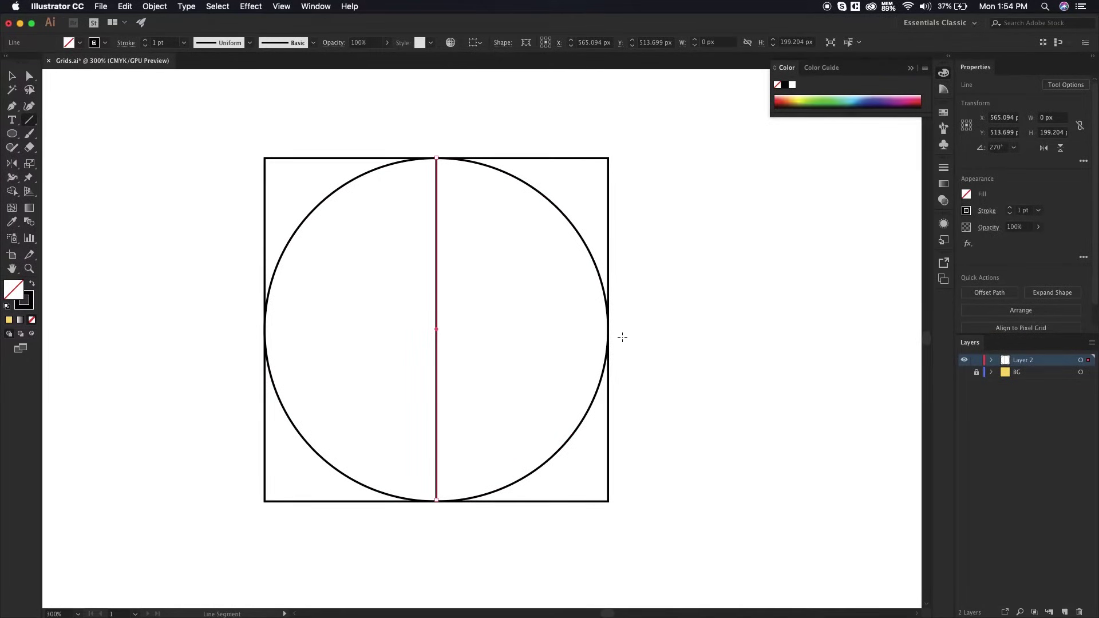
drag(265, 329, 599, 352)
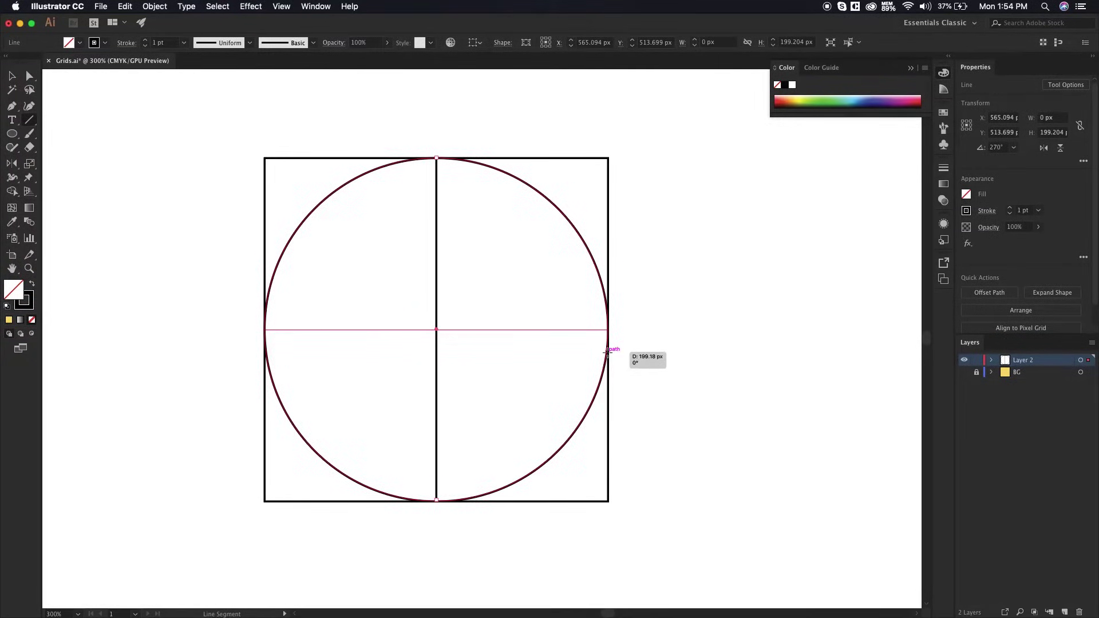
drag(607, 351, 607, 351)
Step: Draw both diagonals of the square from corner to corner
drag(264, 158, 608, 503)
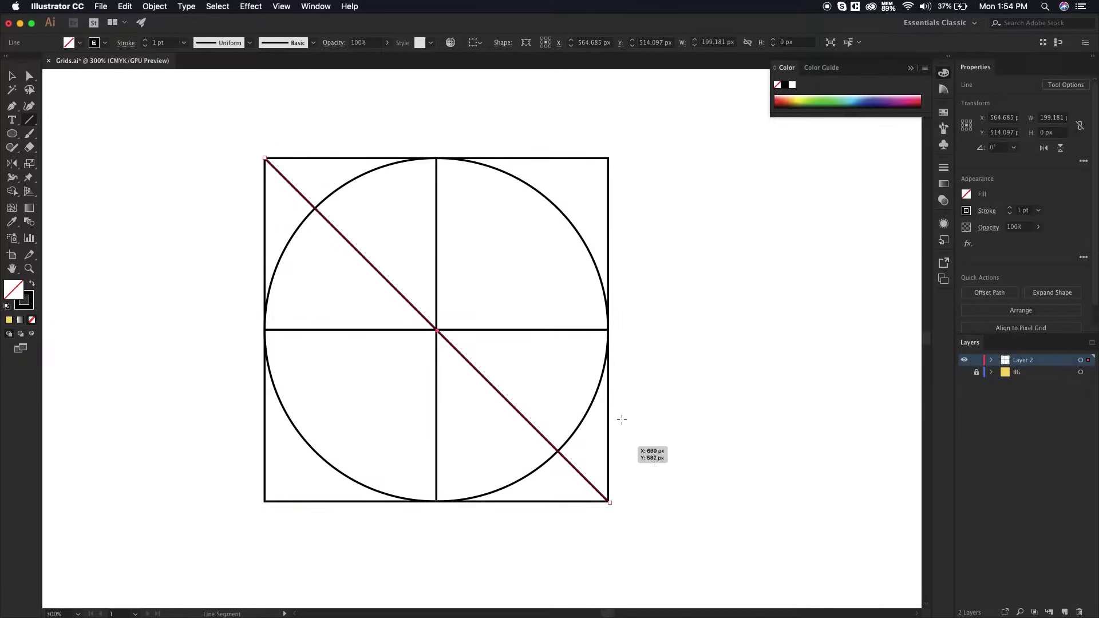
drag(608, 157, 264, 502)
key(v)
Step: Try to pull the overshooting diagonal back to the square's lower-right corner, and undo the move
shift+click(609, 502)
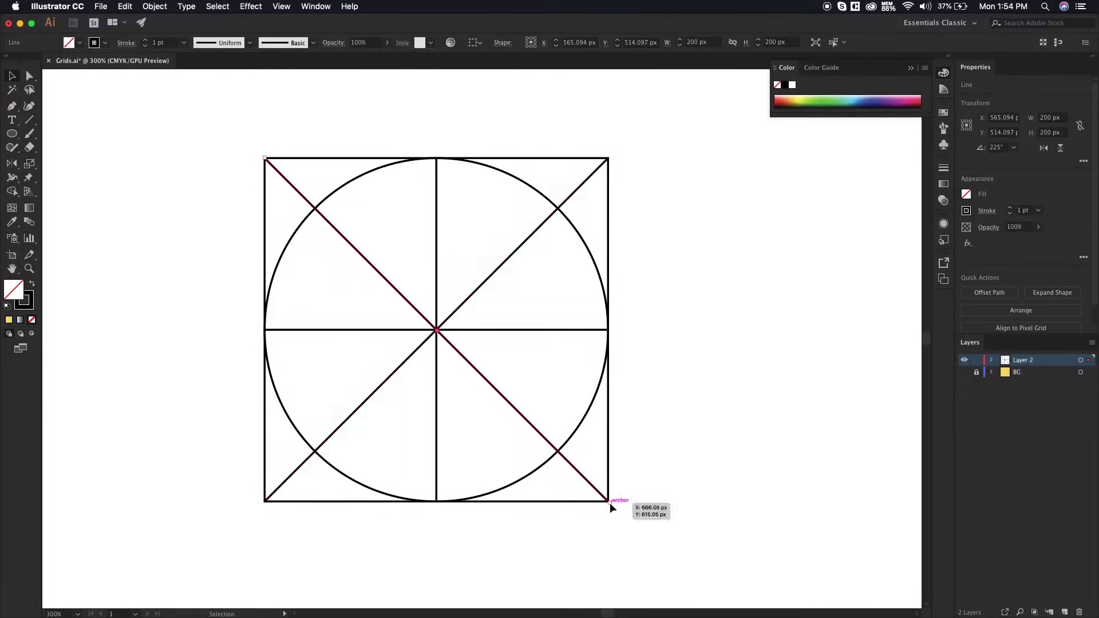
click(610, 502)
key(a)
scroll(616, 513, down, 1)
scroll(617, 513, up, 6)
drag(602, 466, 595, 456)
scroll(638, 427, down, 4)
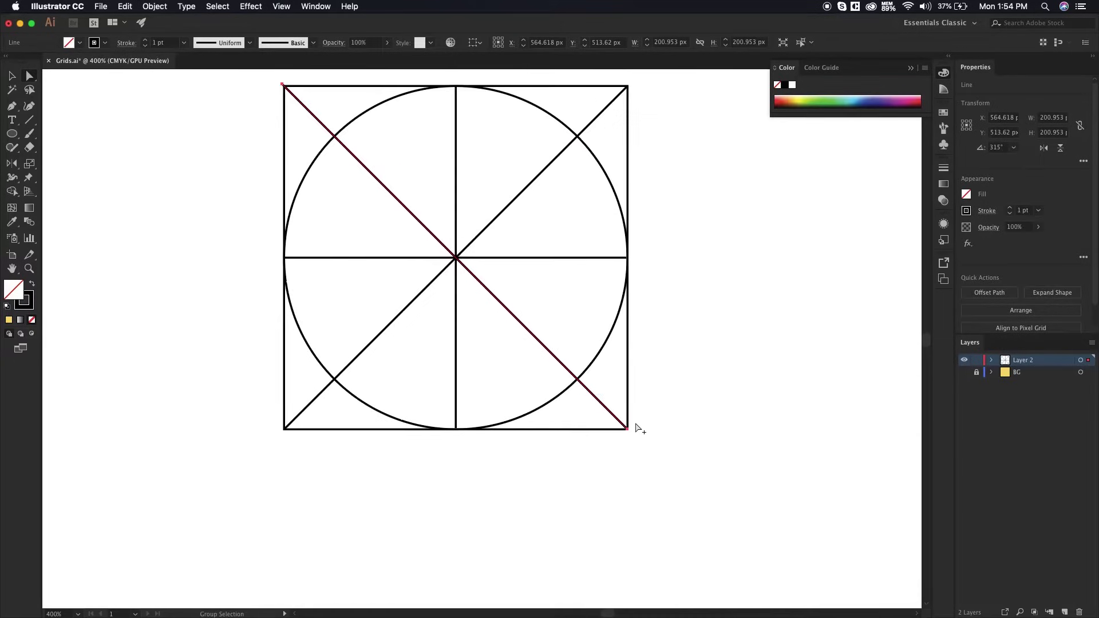
click(314, 117)
key(super+z)
scroll(629, 435, up, 4)
Step: Snap only the overshooting diagonal's lower-right anchor point onto the square's corner and deselect it
click(618, 417)
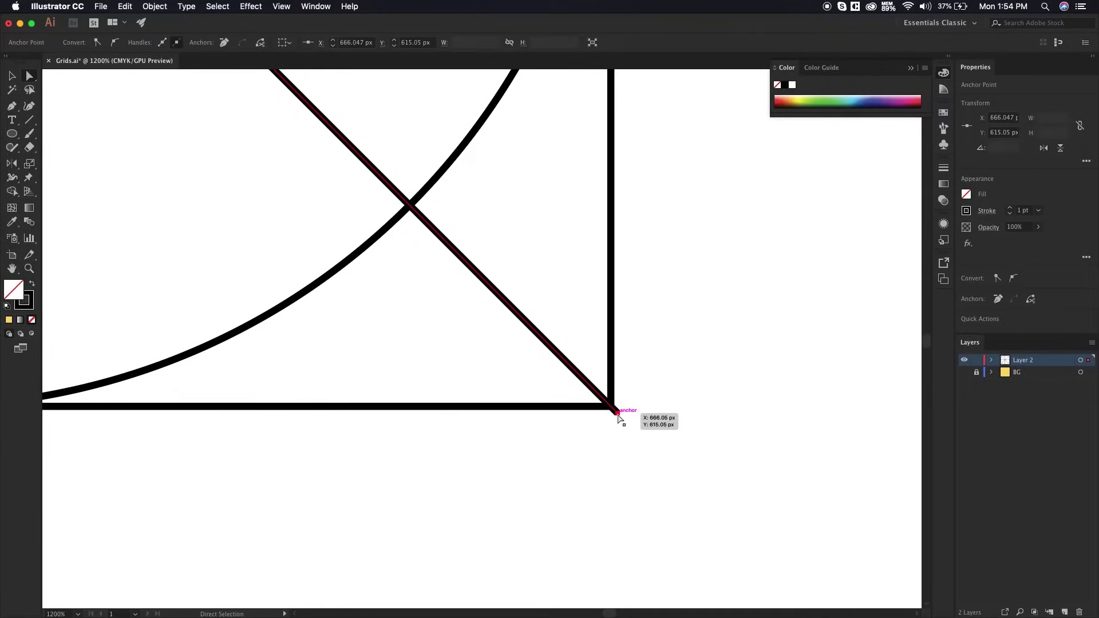
drag(619, 418, 612, 412)
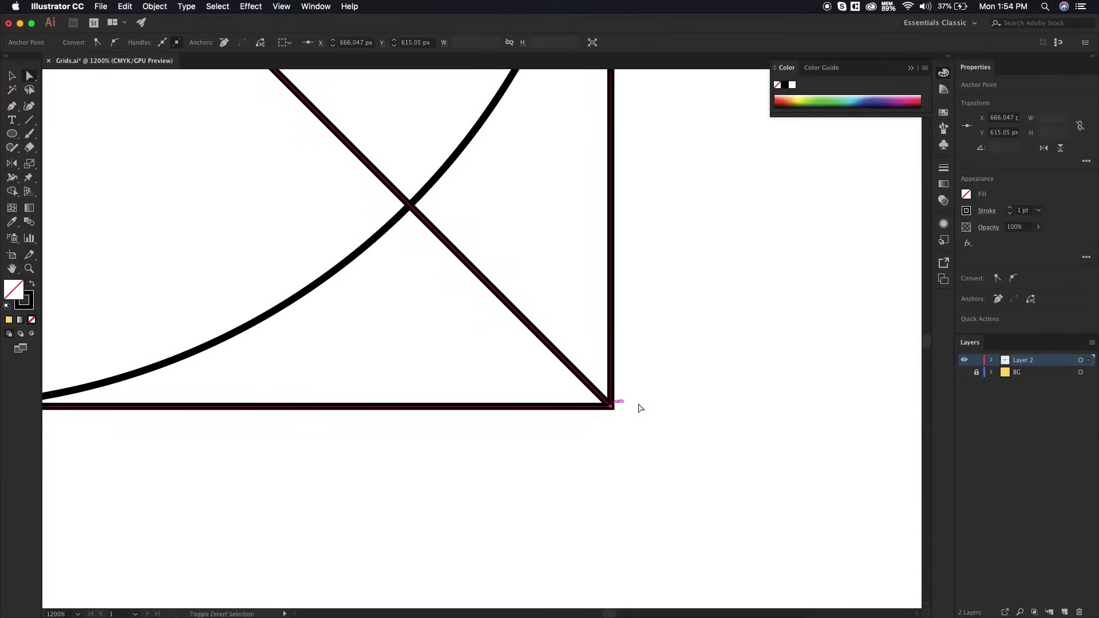
scroll(659, 400, down, 5)
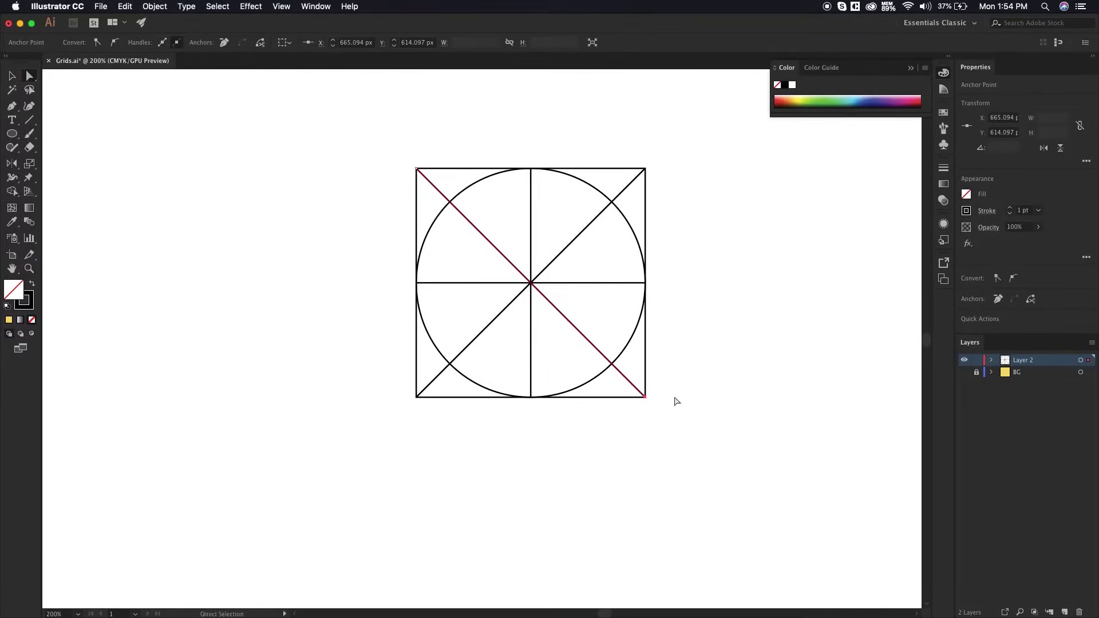
drag(652, 360, 648, 394)
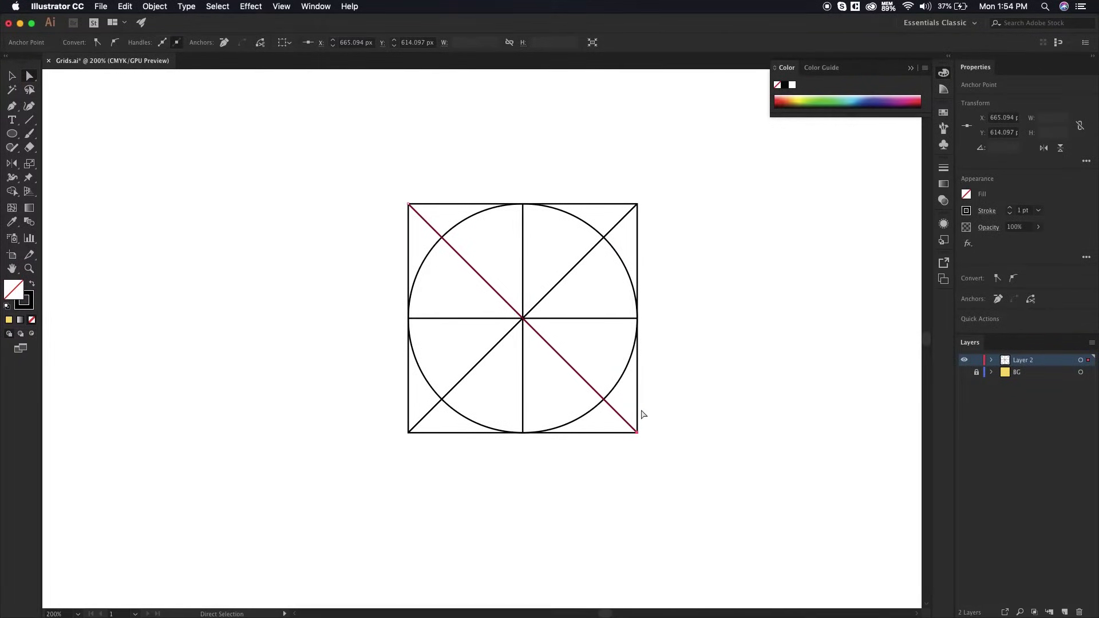
key(v)
click(696, 355)
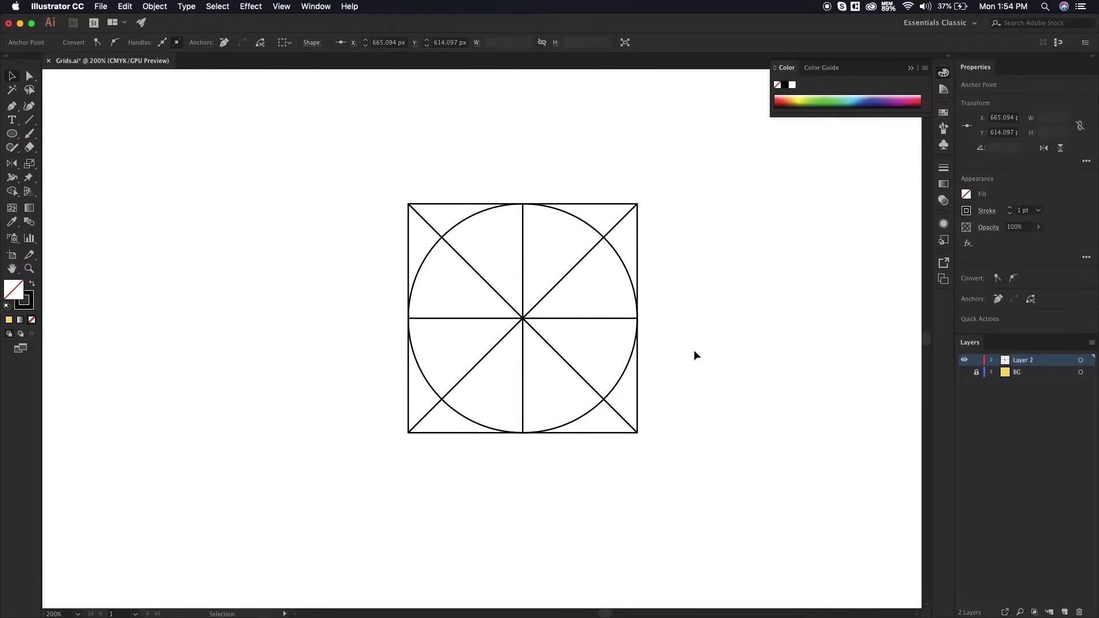
Step: Save the document with the completed center lines and diagonals
drag(576, 368, 598, 395)
key(a)
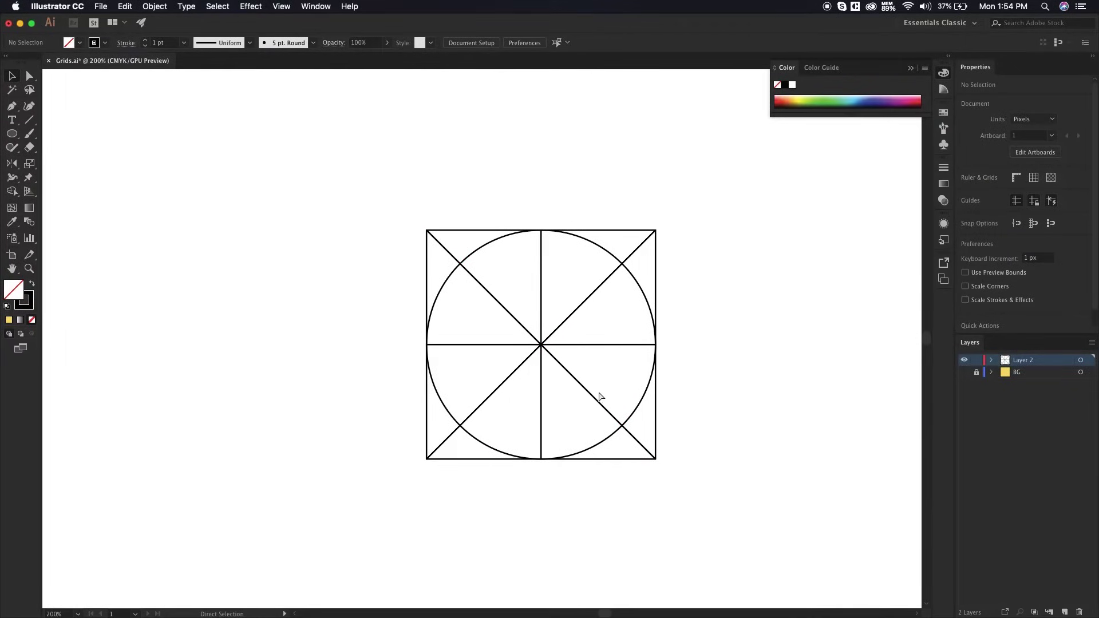
key(super+equal)
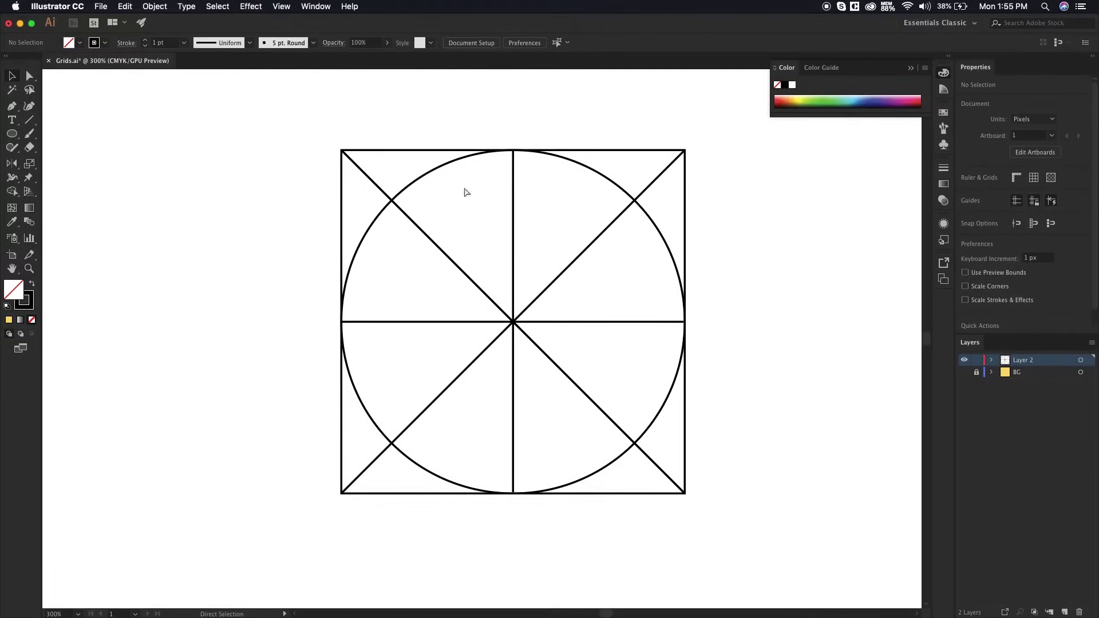
key(super+z)
Step: Duplicate the square in place and scale the copy from its center to about 141 px, with its corners where the circle crosses the diagonals
click(556, 149)
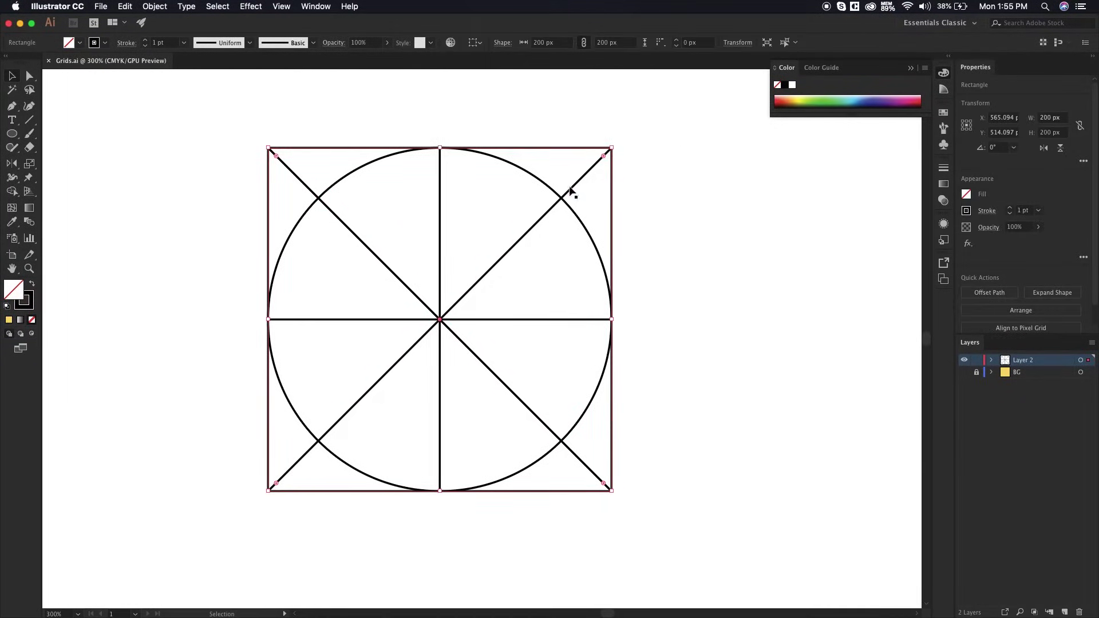
key(super)
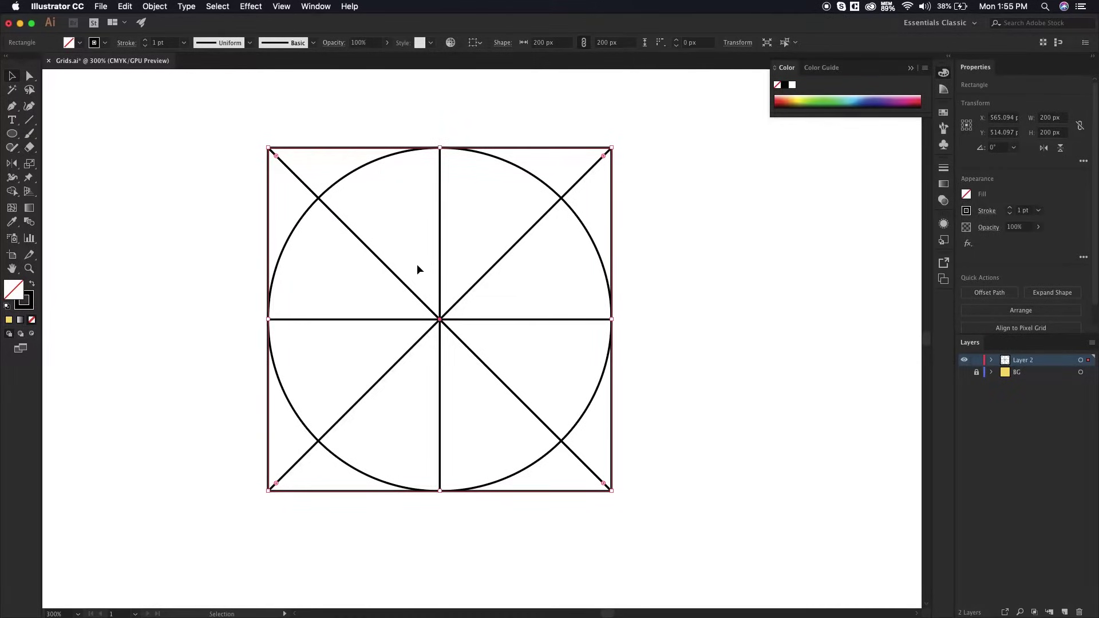
click(615, 149)
drag(615, 148, 562, 188)
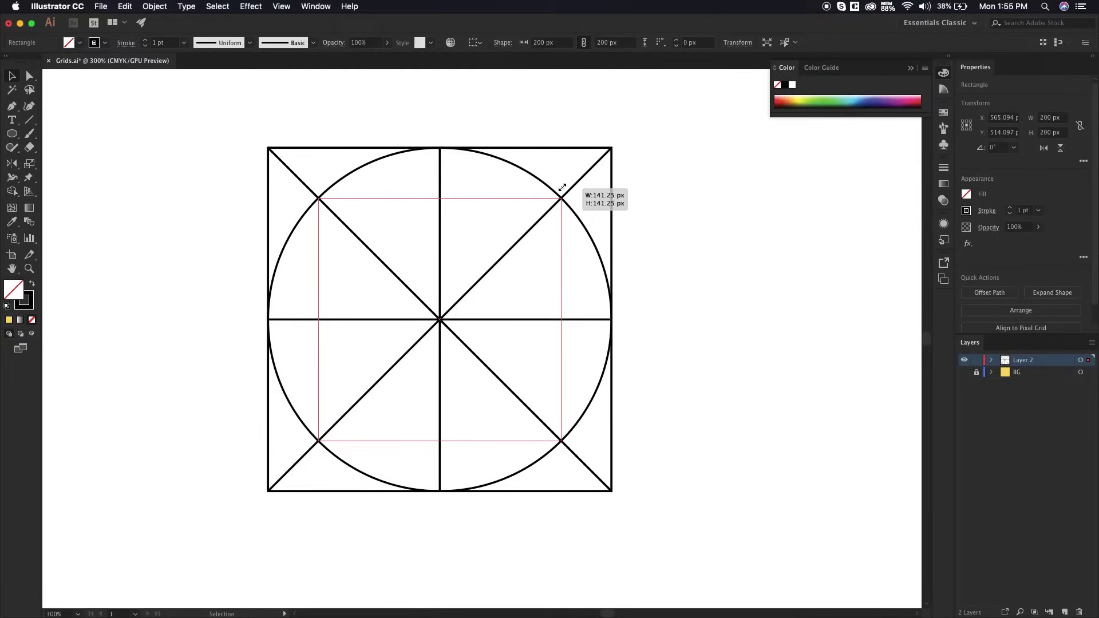
drag(563, 188, 562, 189)
click(672, 263)
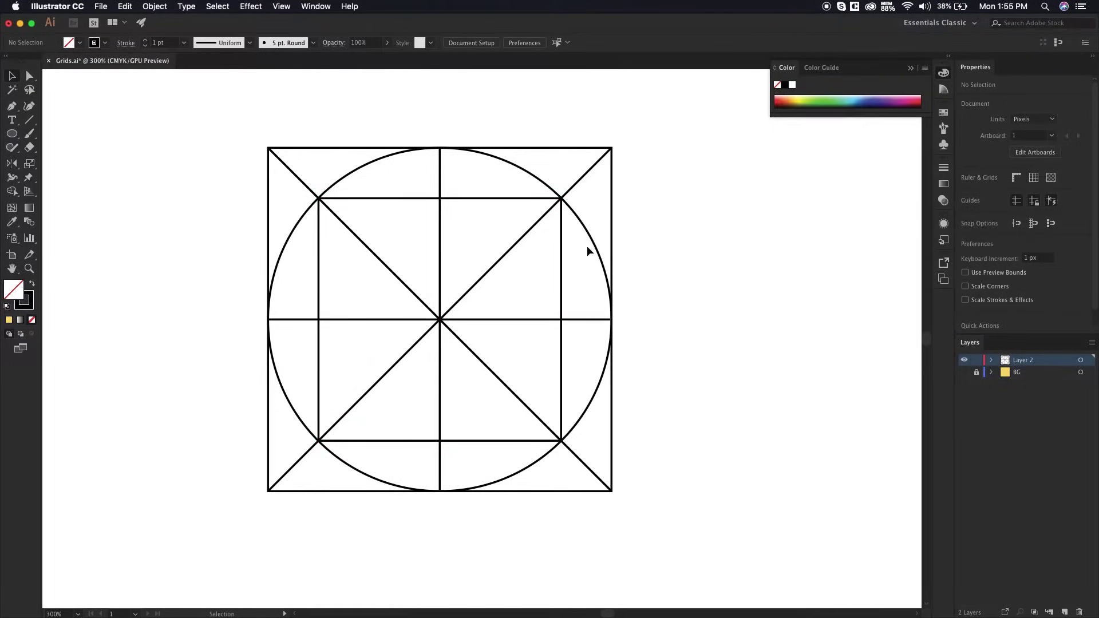
Step: Duplicate the circle in place, scale the copy from its center to fit inside the inner square, and save the document
click(525, 171)
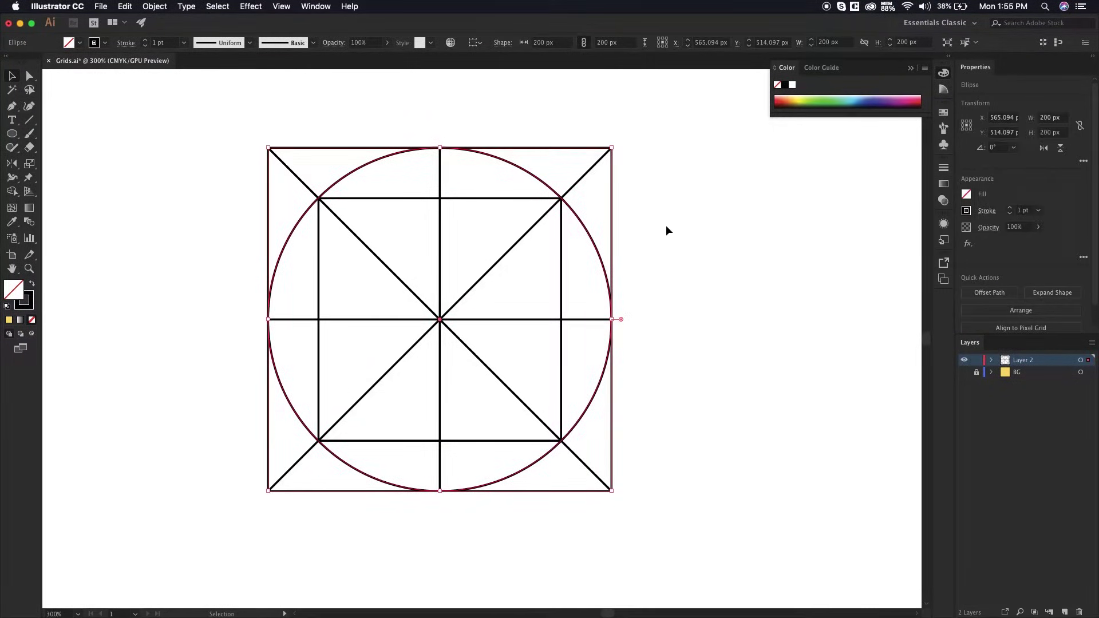
drag(613, 149, 561, 195)
click(625, 321)
scroll(630, 309, left, 3)
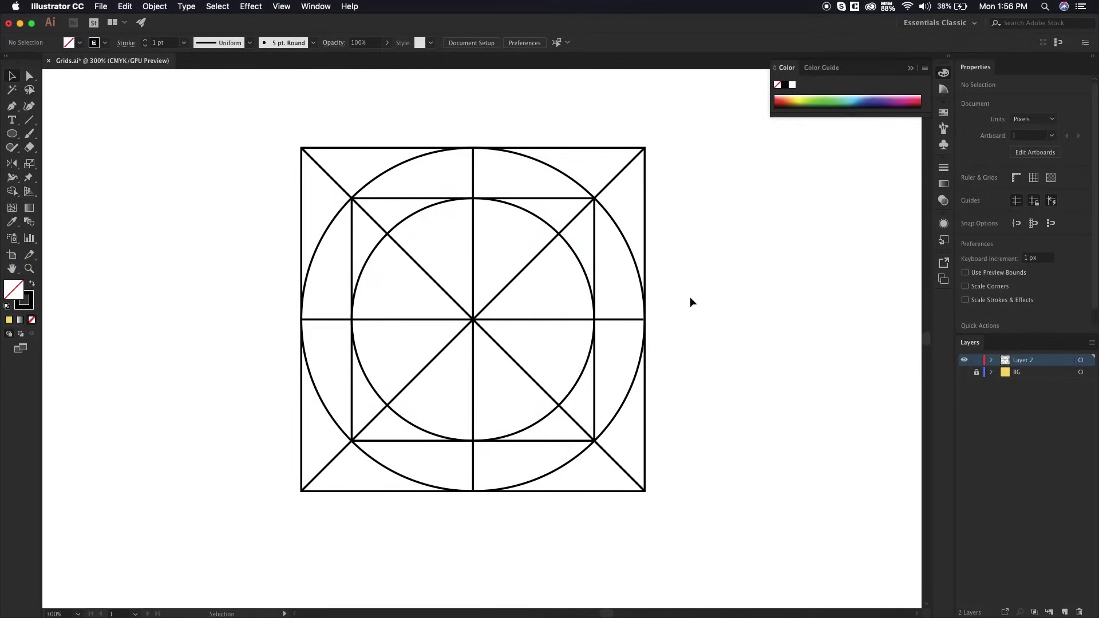
scroll(690, 302, right, 3)
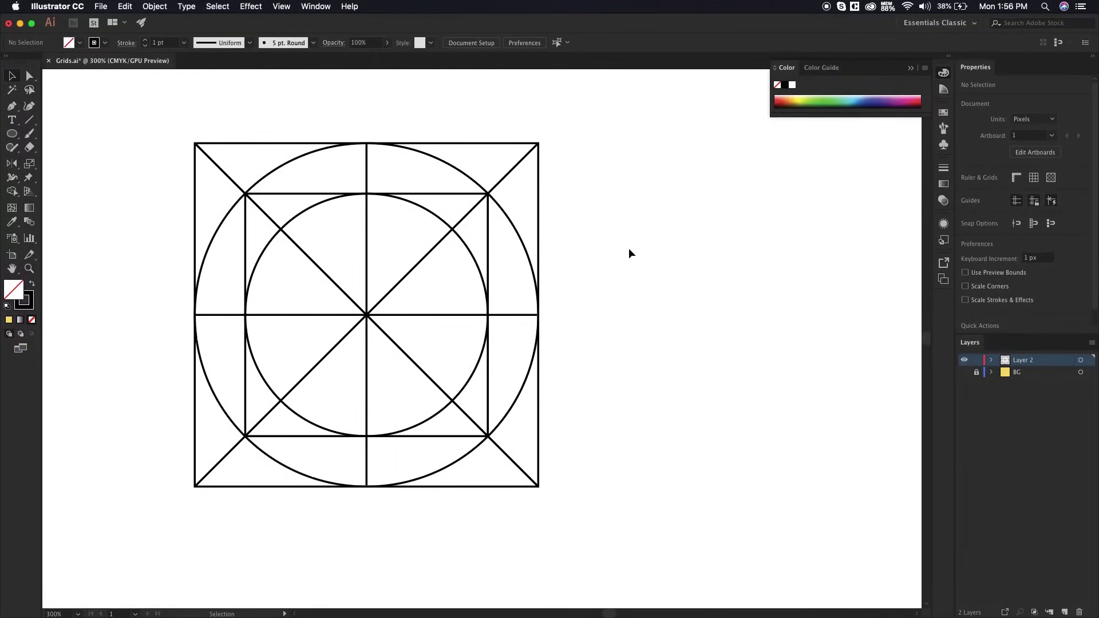
scroll(630, 252, right, 2)
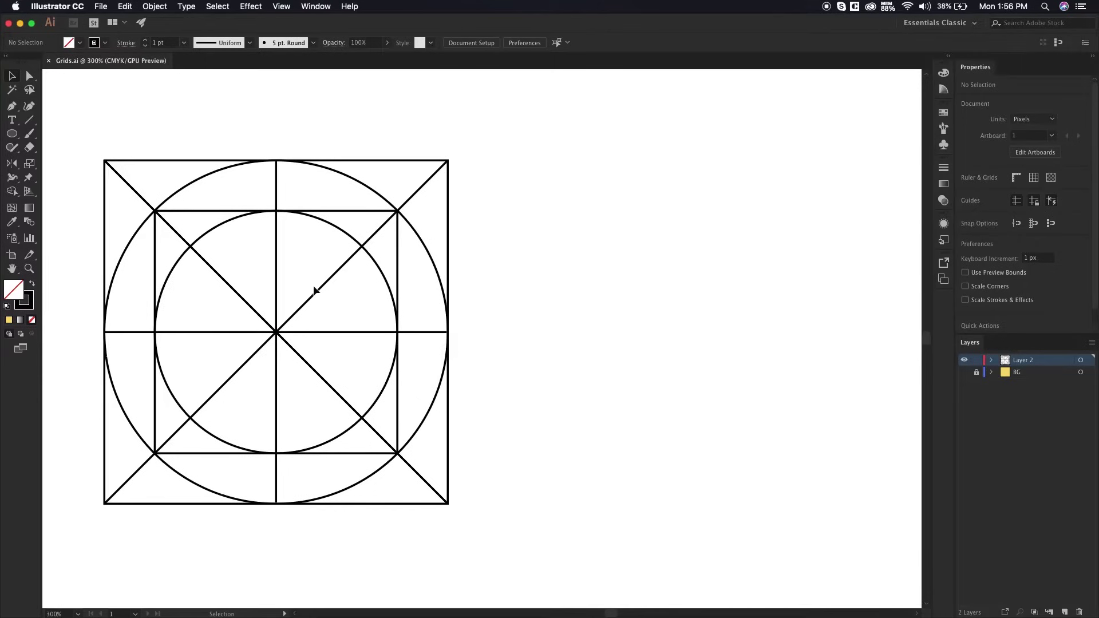
Step: Try a 50 px Offset Path with miter joins on a copy of the vertical center line beside the grid, and delete the copy
drag(285, 257, 685, 264)
scroll(741, 252, right, 3)
click(741, 251)
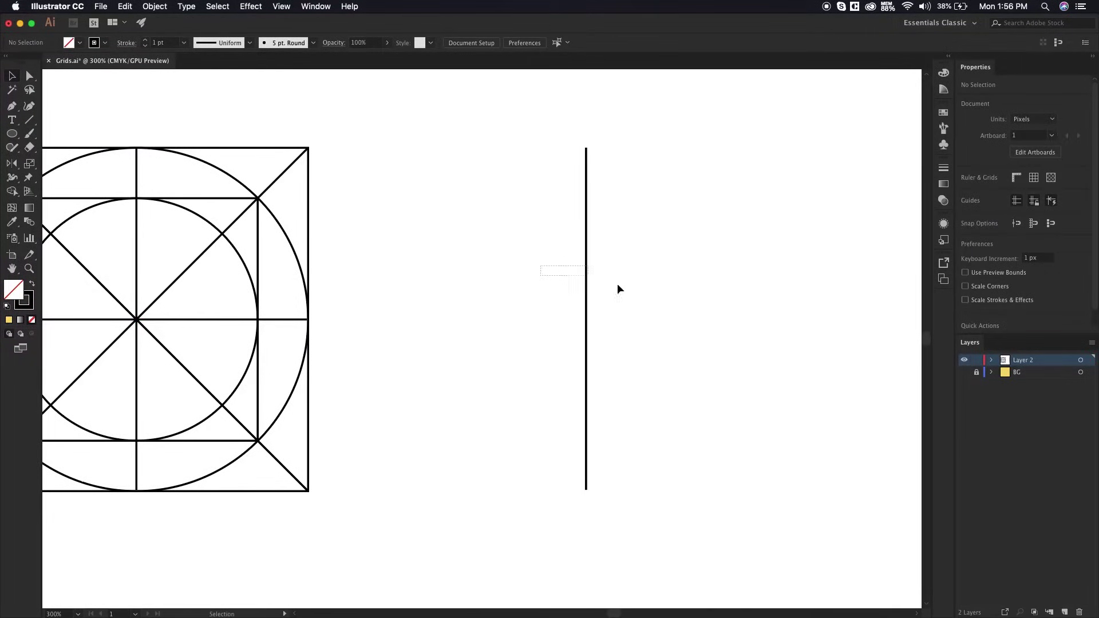
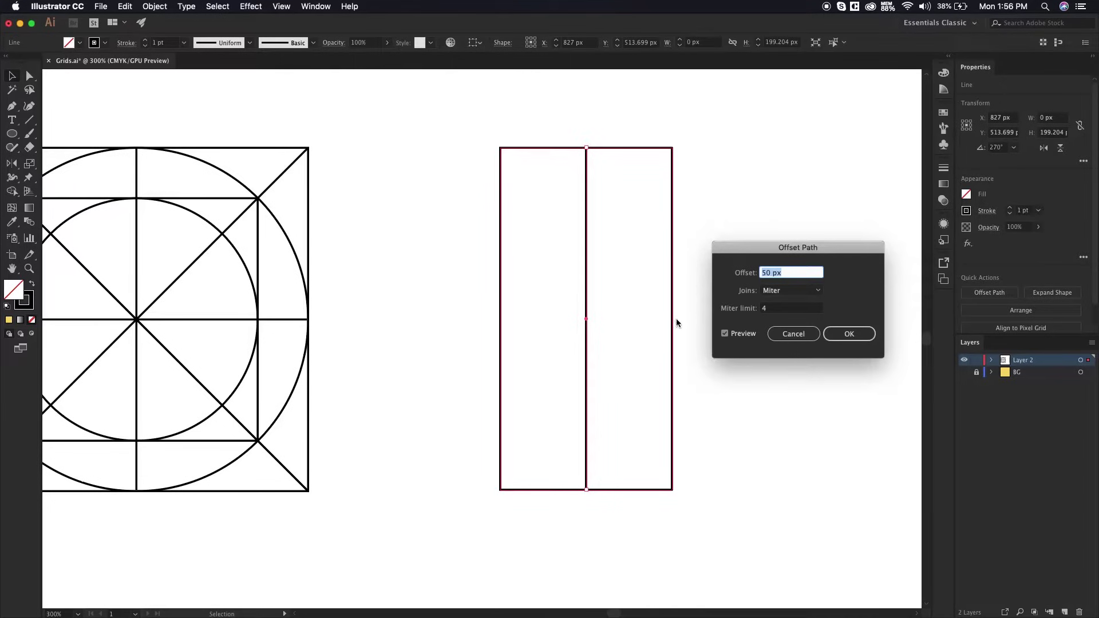
click(803, 337)
key(Delete)
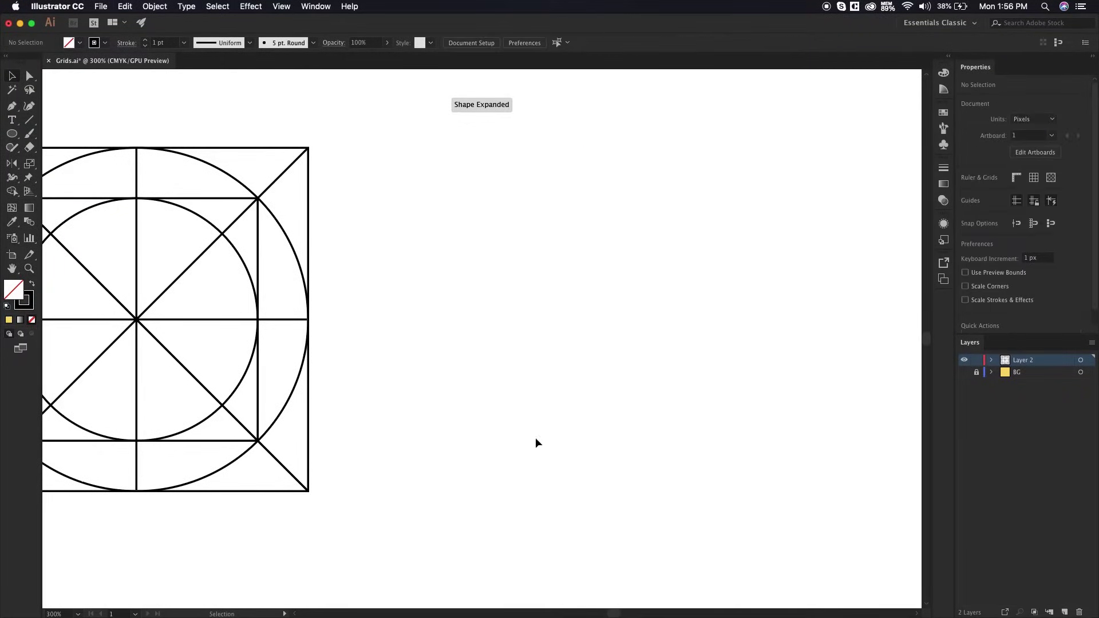
Step: Offset the grid's vertical and horizontal center lines together by 50 px with miter joins
drag(368, 343, 660, 359)
click(430, 239)
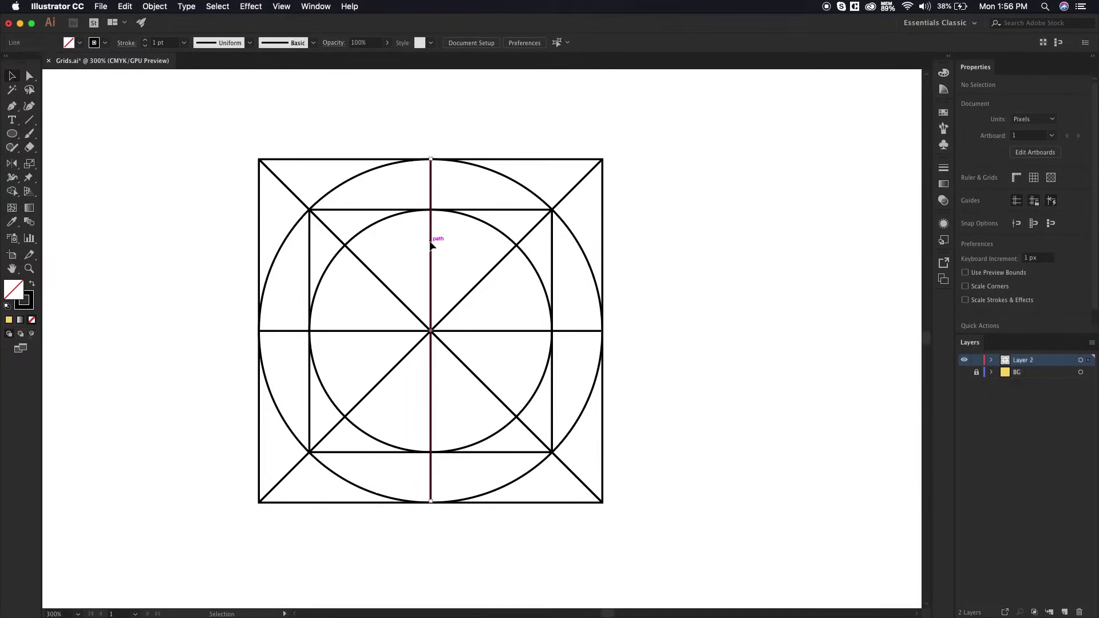
shift+click(515, 330)
key(super+a)
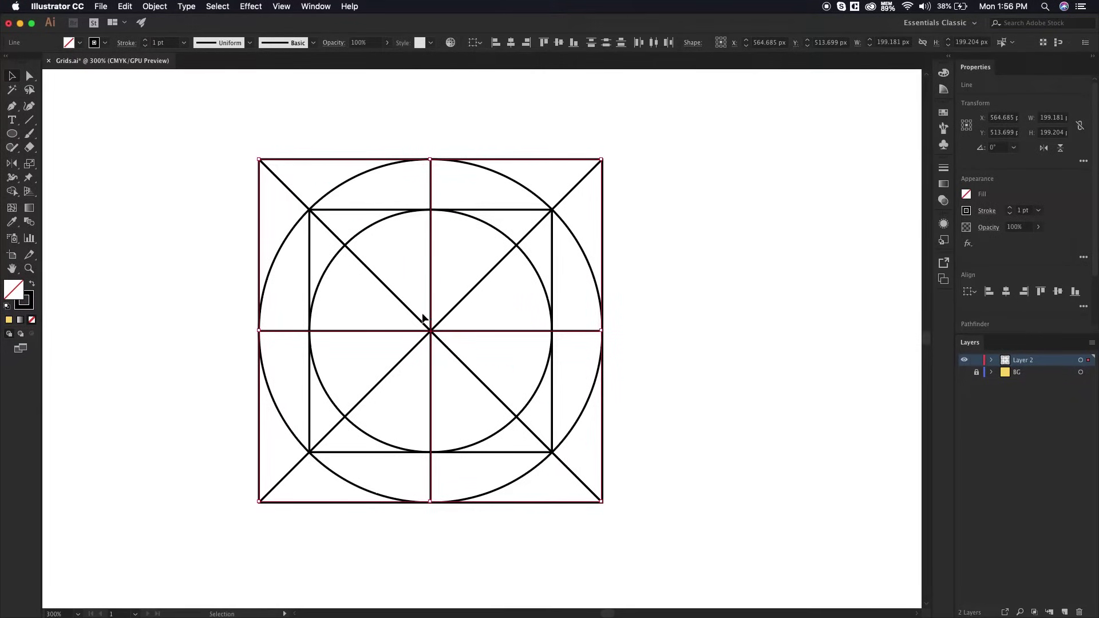
click(162, 6)
mouse_move(184, 250)
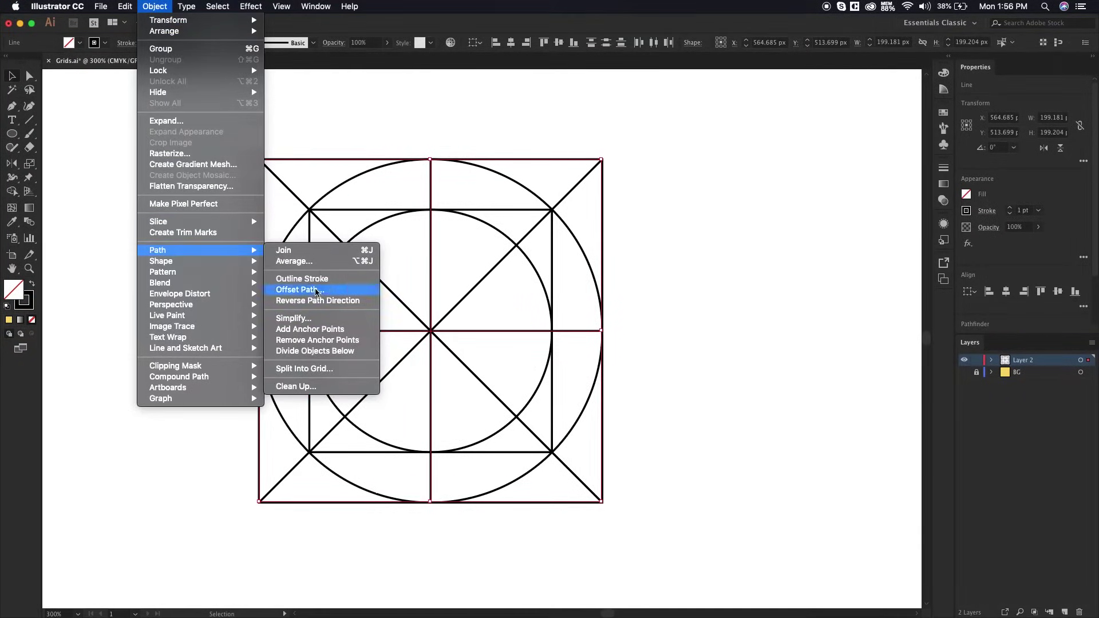
click(316, 290)
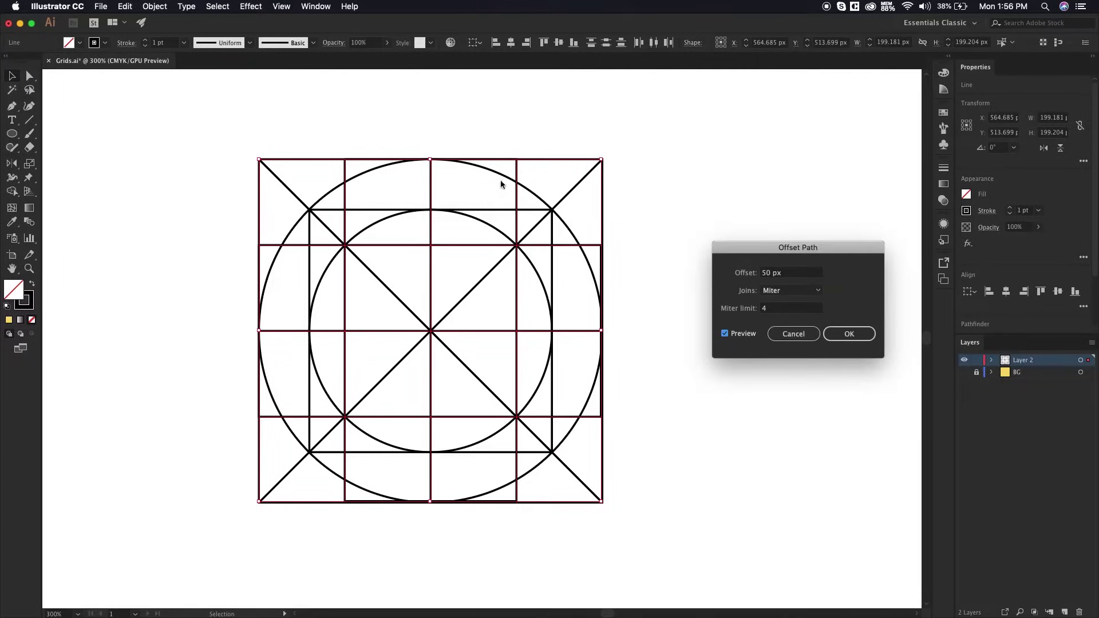
click(849, 334)
Step: Move the tall offset rectangle horizontally out of the grid to the empty area on its right
click(775, 301)
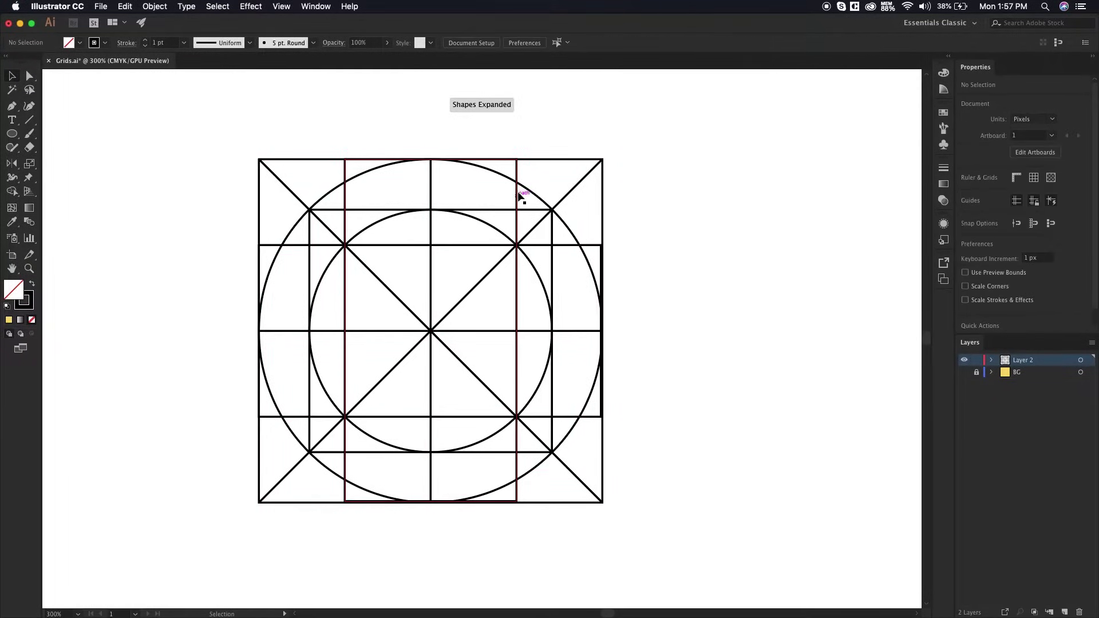
drag(516, 205, 824, 205)
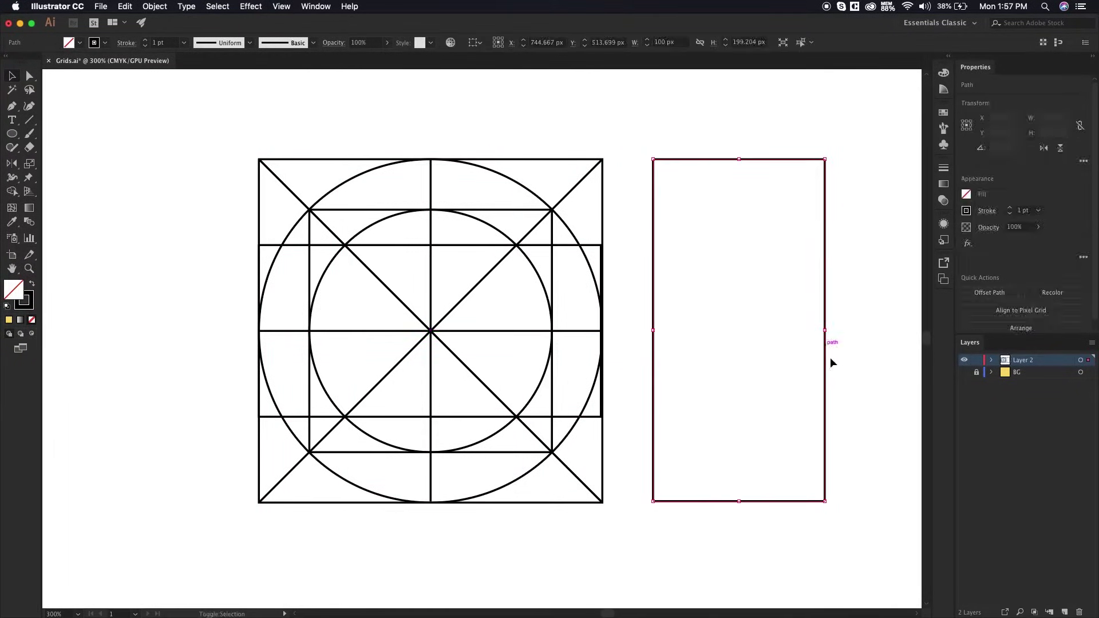
Step: Undo the move that took the tall offset rectangle out of the grid
click(824, 351)
key(cmd+z)
key(cmd+z)
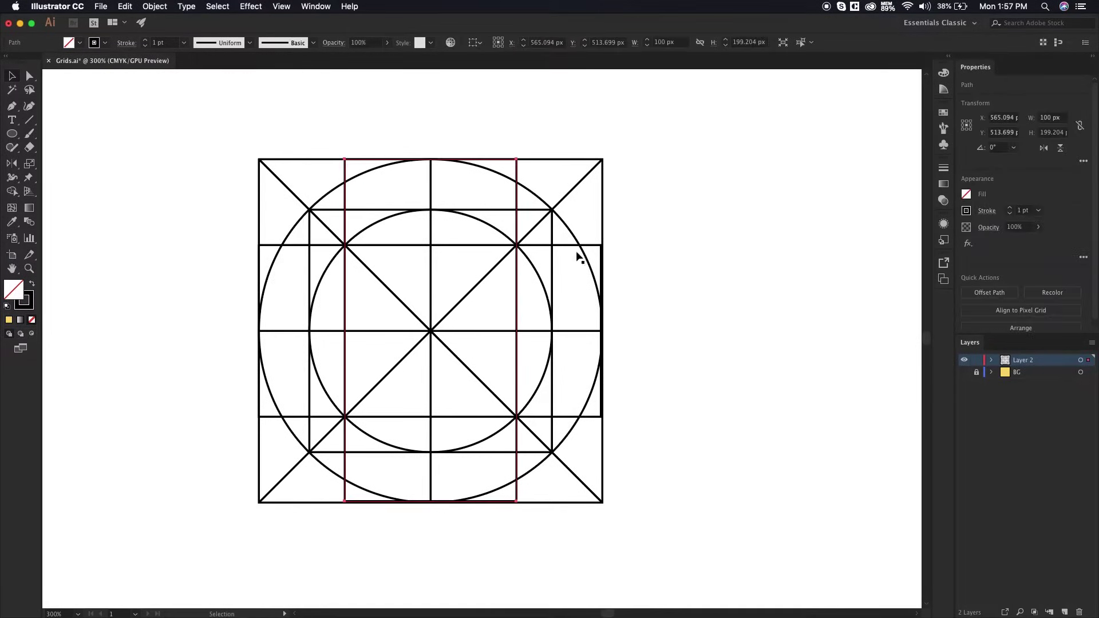
Step: Move the wide offset rectangle down below the grid, and undo that move
drag(567, 246, 551, 522)
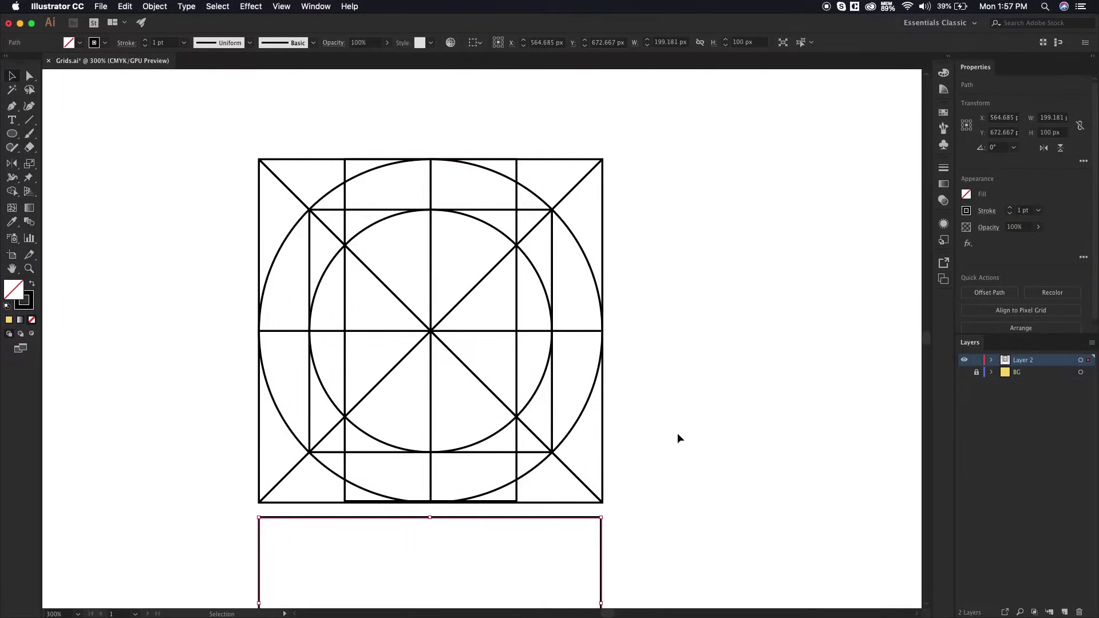
drag(678, 433, 703, 310)
key(cmd+z)
drag(694, 204, 681, 319)
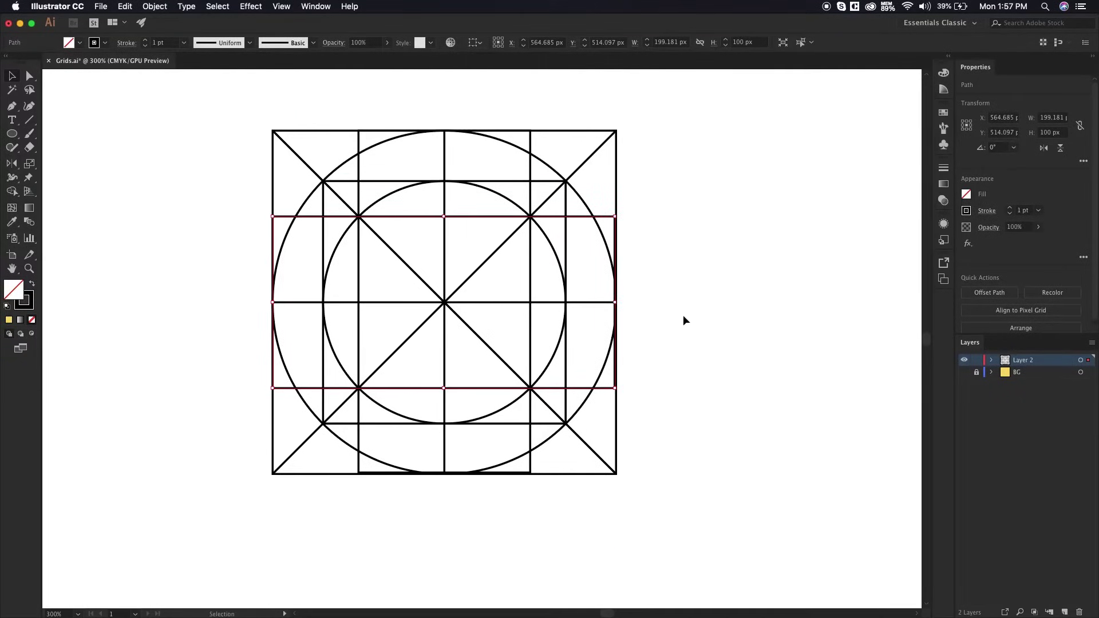
drag(620, 289, 716, 302)
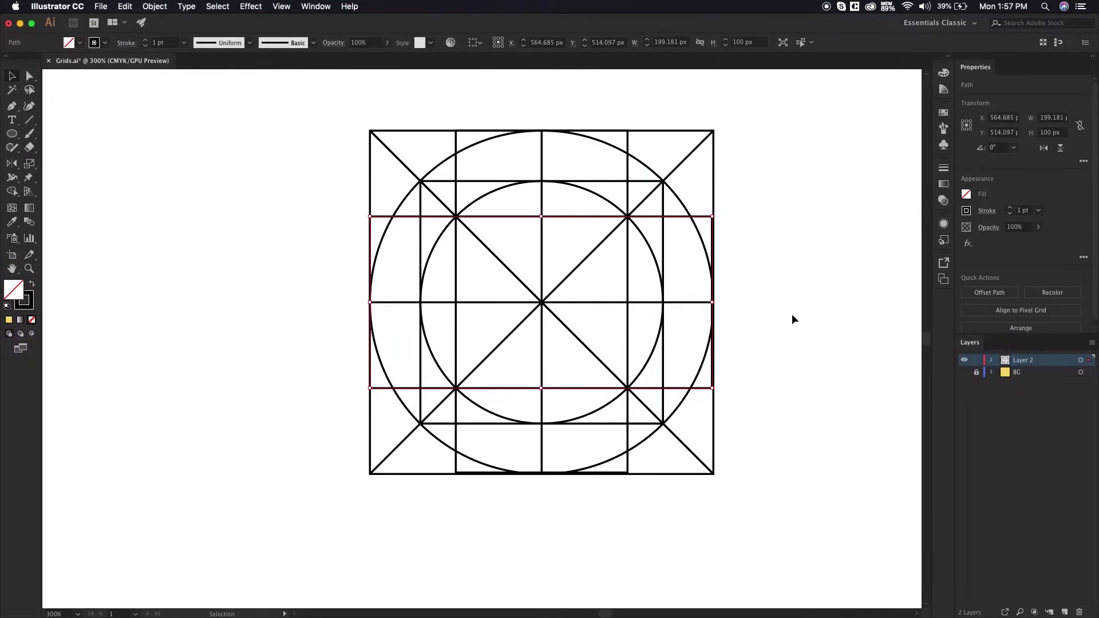
scroll(793, 315, right, 3)
Step: Stretch the wide offset rectangle's right side out to the large square's right edge, and save the document
click(774, 238)
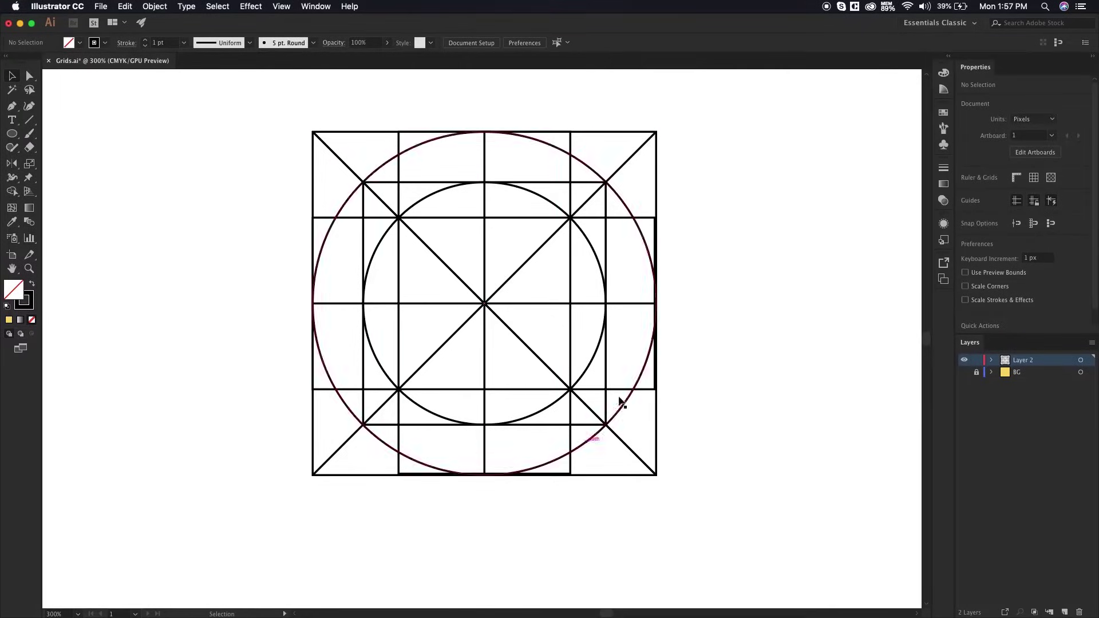
scroll(743, 324, right, 2)
scroll(630, 270, down, 5)
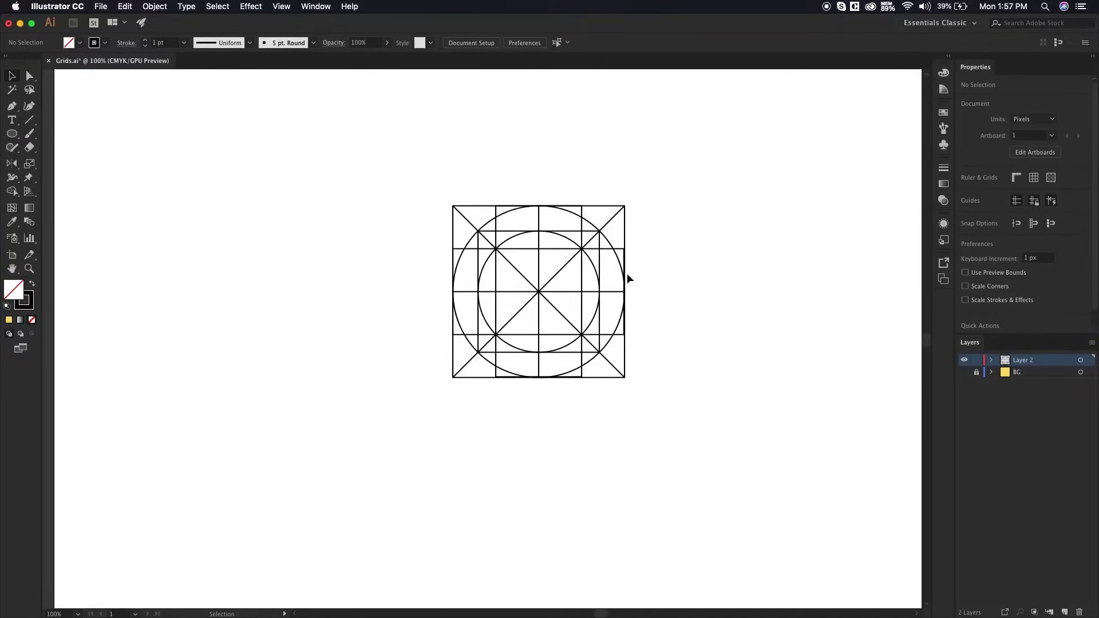
scroll(626, 279, up, 10)
click(612, 261)
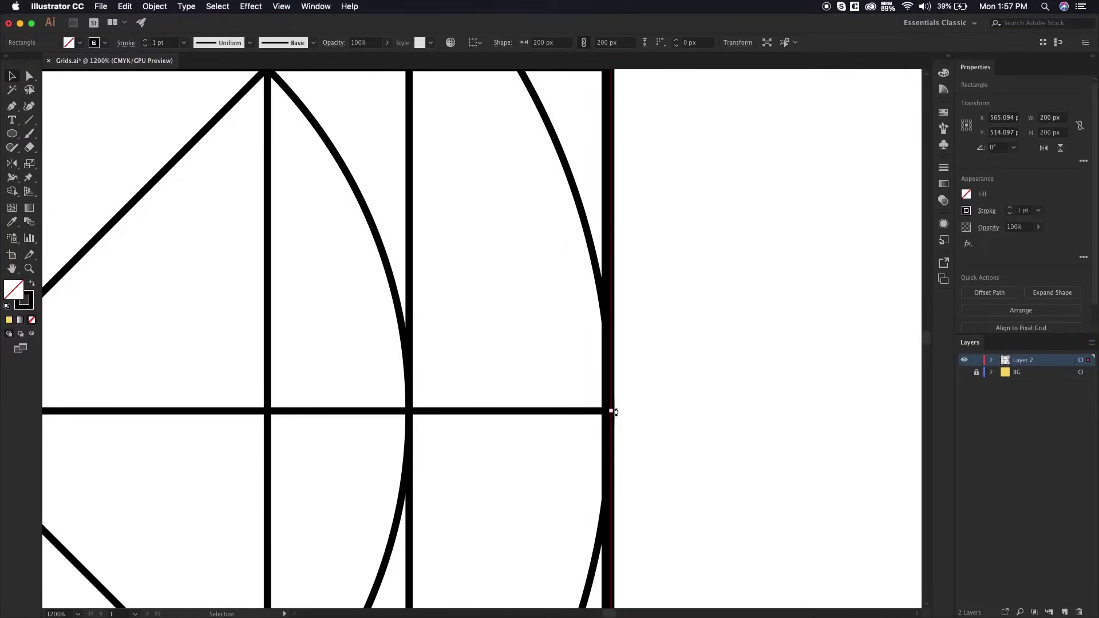
click(605, 399)
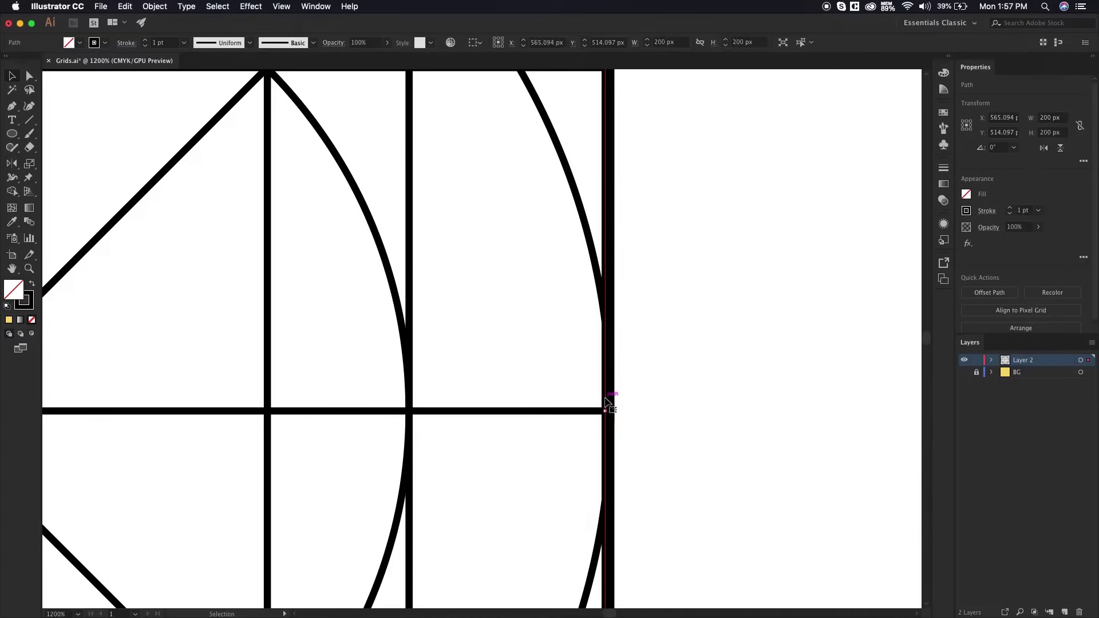
drag(606, 401, 610, 410)
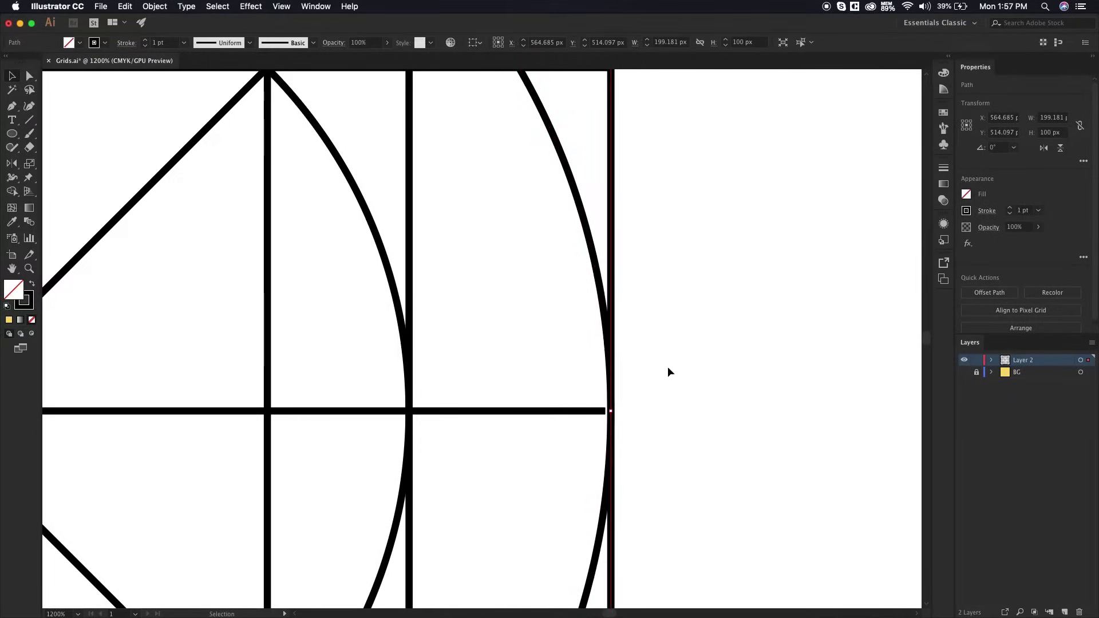
click(668, 367)
scroll(668, 366, down, 5)
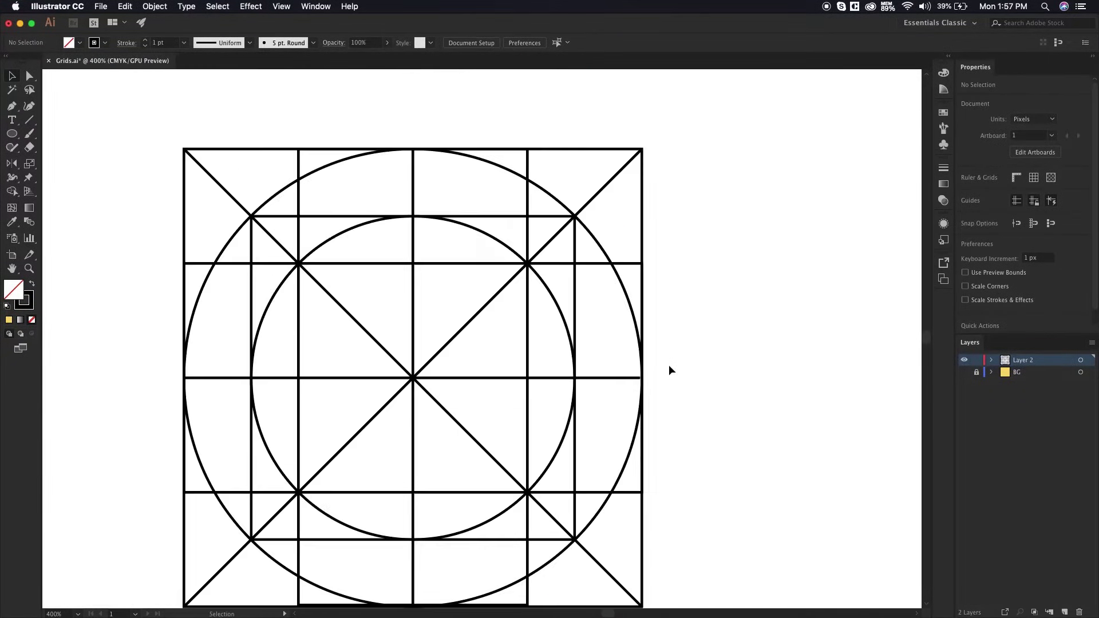
scroll(669, 366, down, 3)
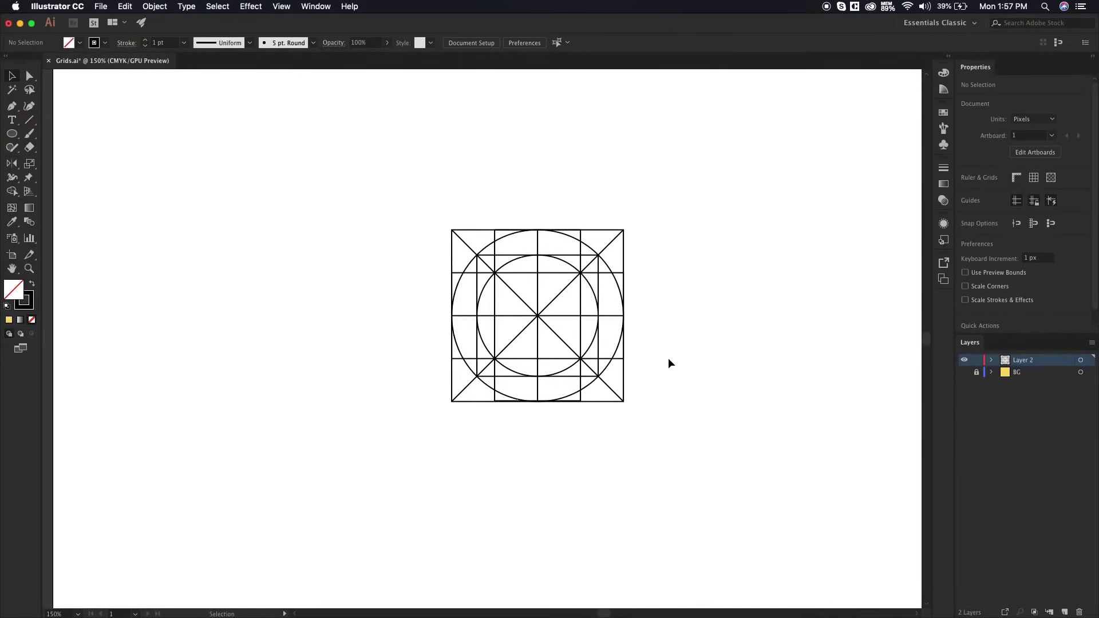
scroll(660, 380, up, 4)
scroll(658, 379, down, 2)
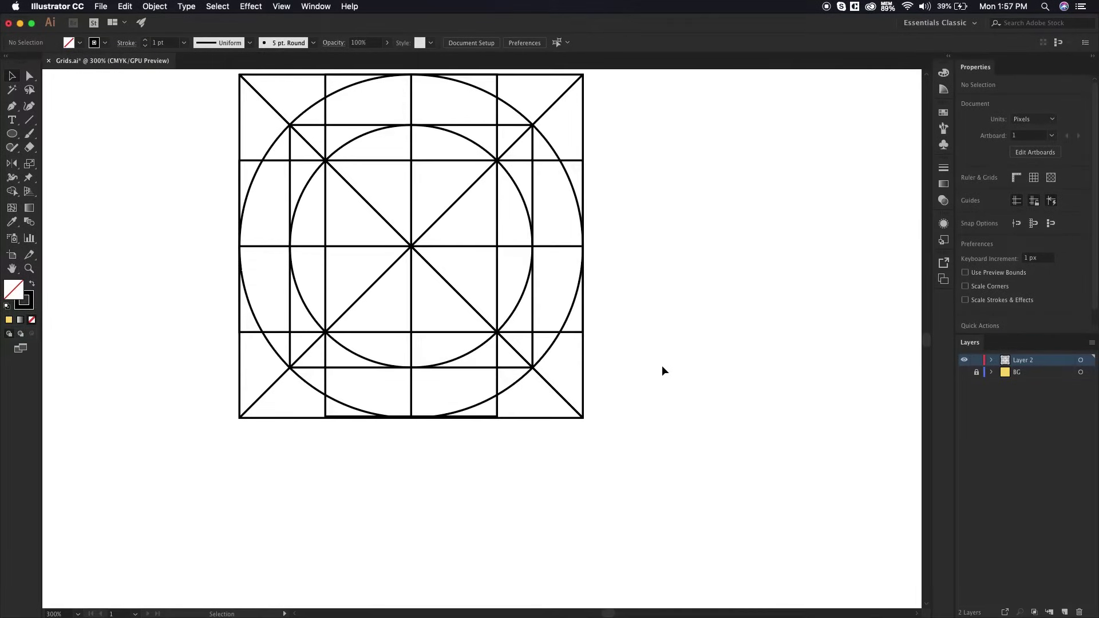
scroll(635, 352, up, 3)
scroll(635, 352, left, 2)
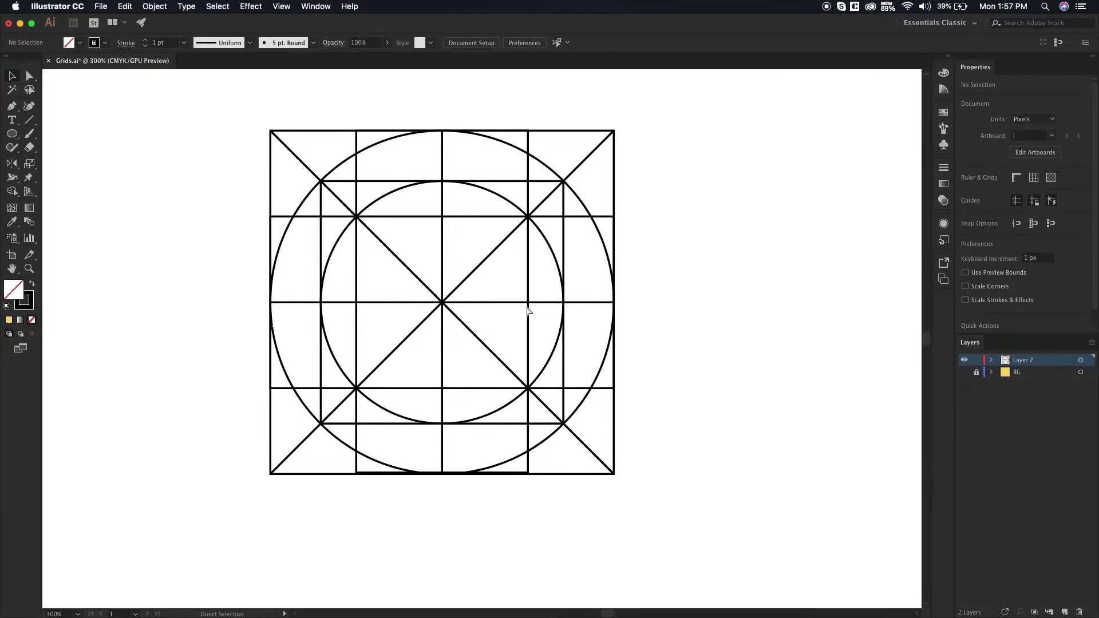
key(super+s)
Step: Duplicate the inner circle in place and scale the copy from its center to fit the square formed by the offset lines
key(v)
scroll(481, 355, left, 2)
scroll(482, 355, up, 1)
click(554, 216)
key(a)
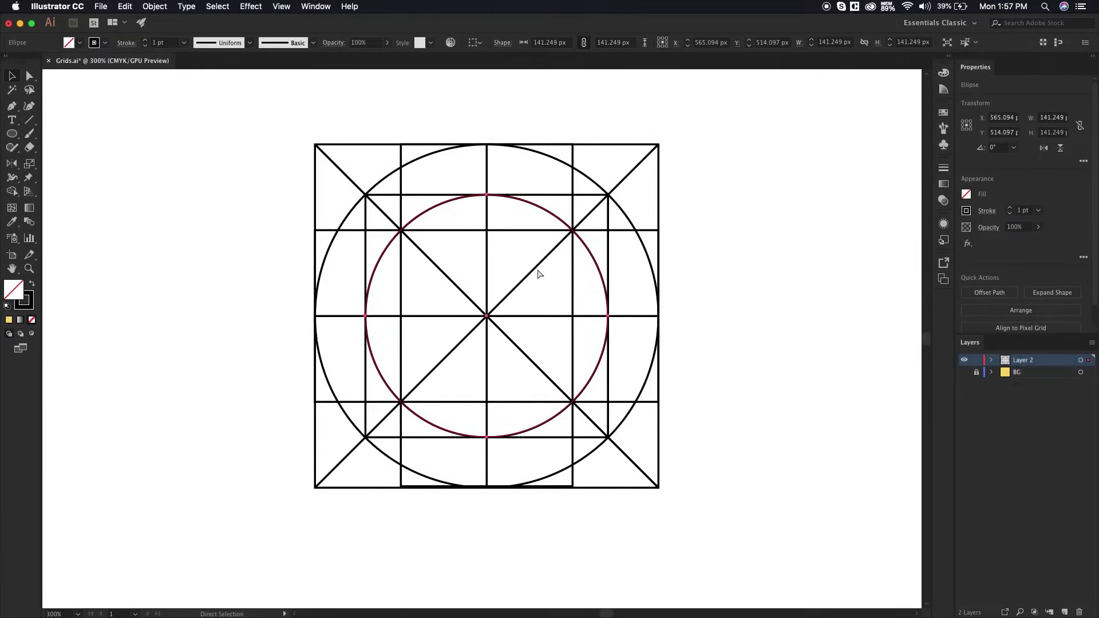
shift+click(537, 269)
key(v)
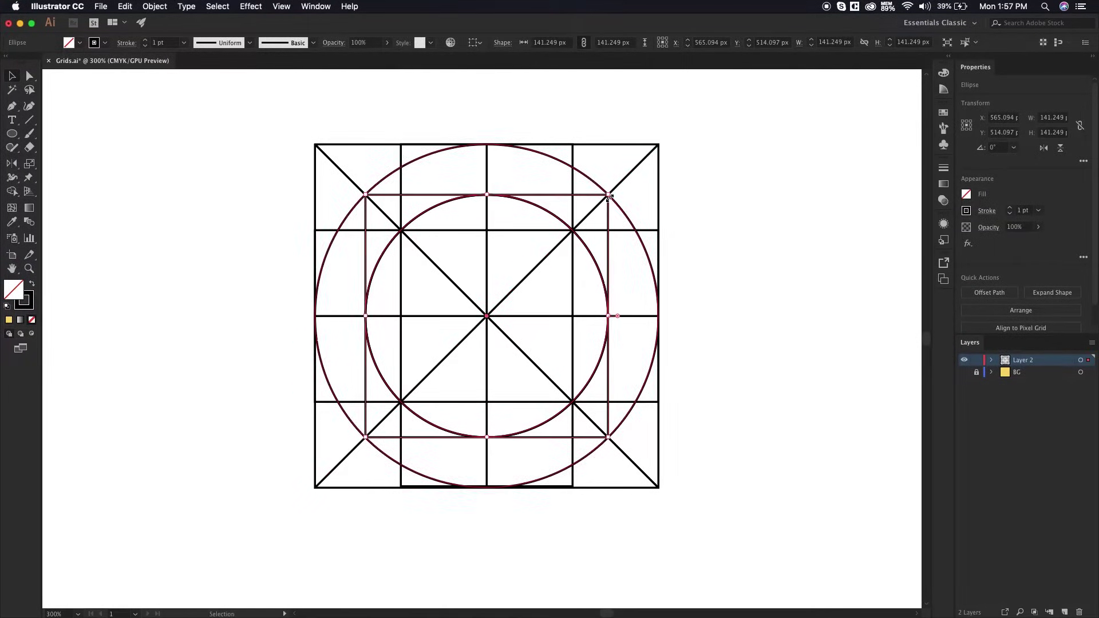
shift+click(609, 194)
drag(608, 195, 572, 231)
click(755, 297)
scroll(597, 329, left, 2)
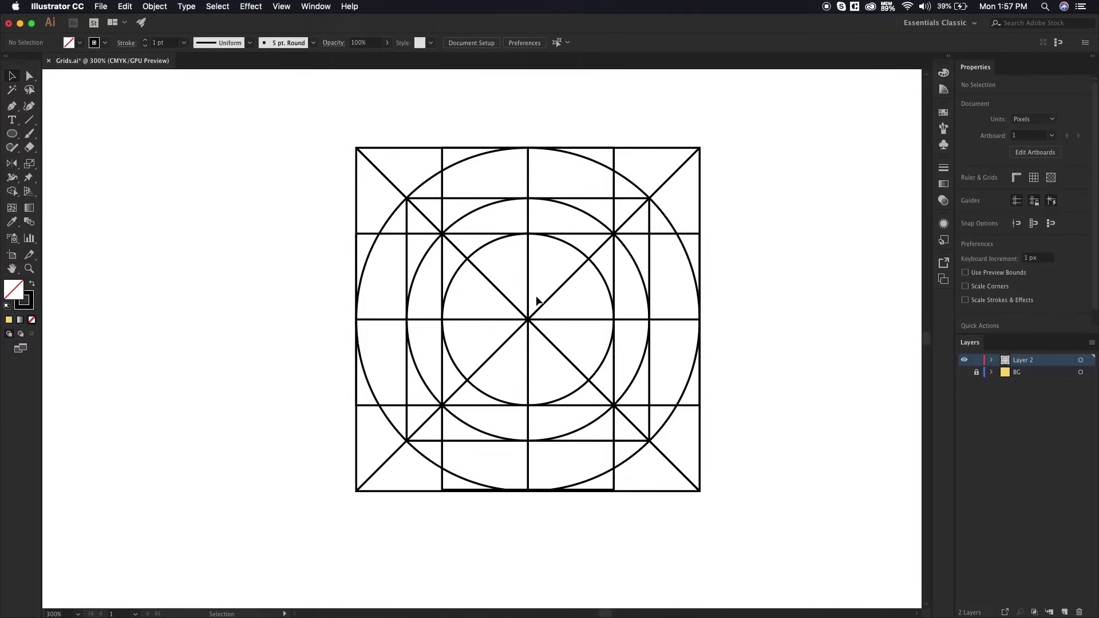
Step: Create a 50 × 50 px circle centered on the grid's center point, and save the document
key(l)
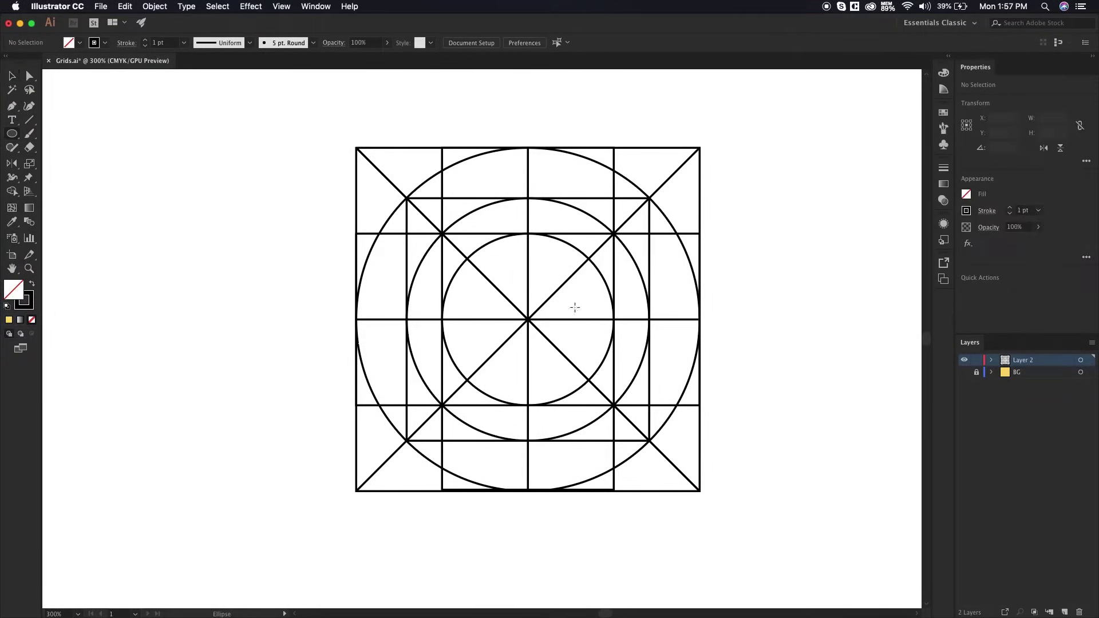
click(528, 319)
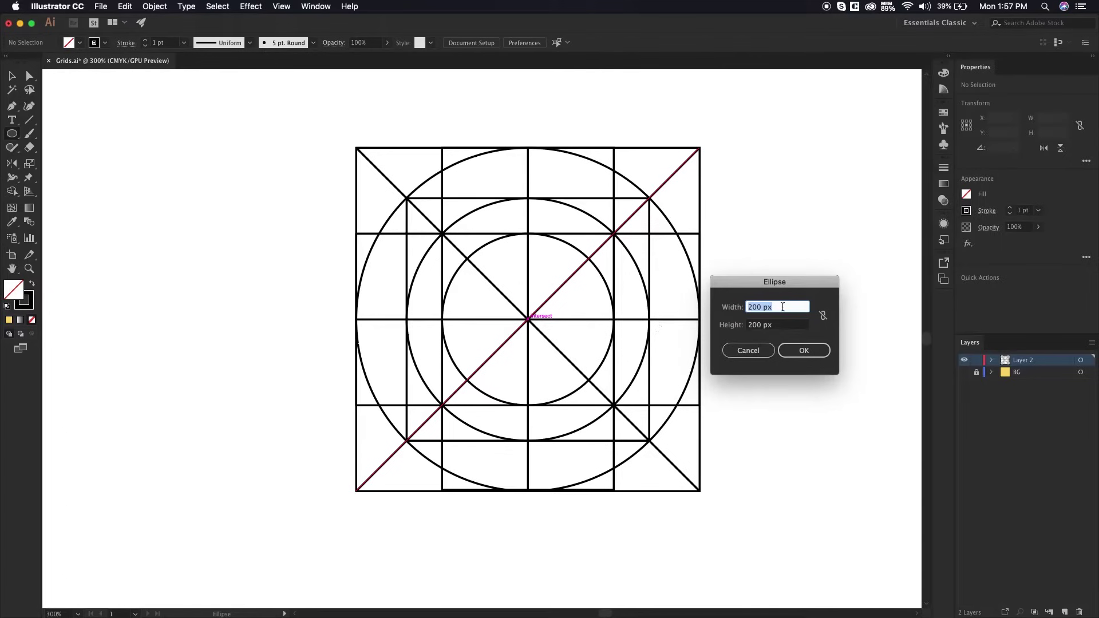
text(50)
key(Tab)
text(50)
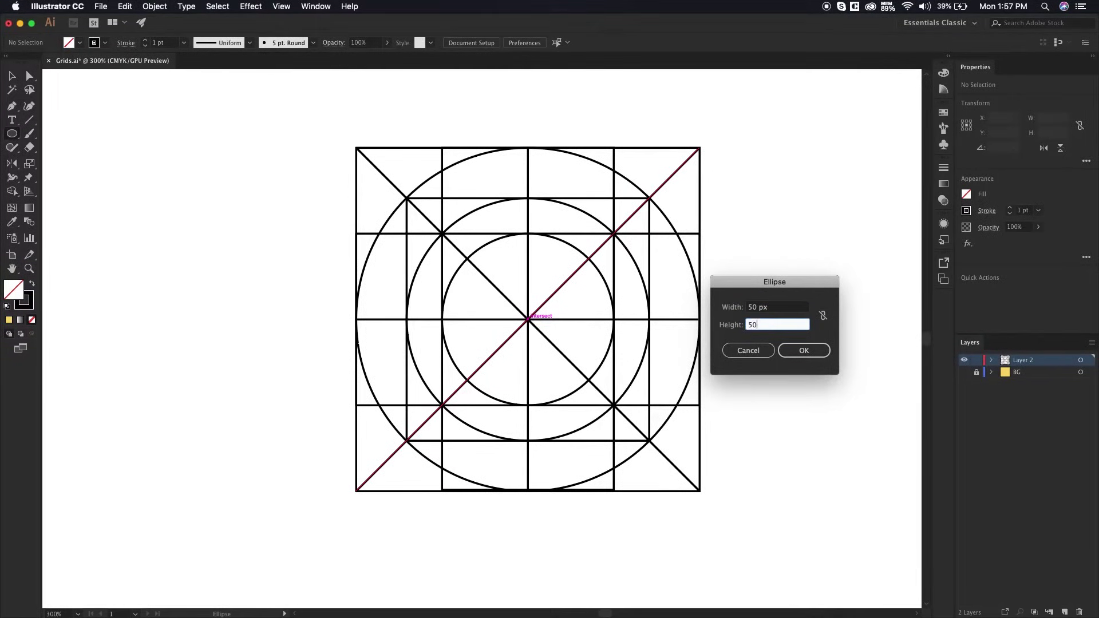
key(Return)
key(v)
click(760, 354)
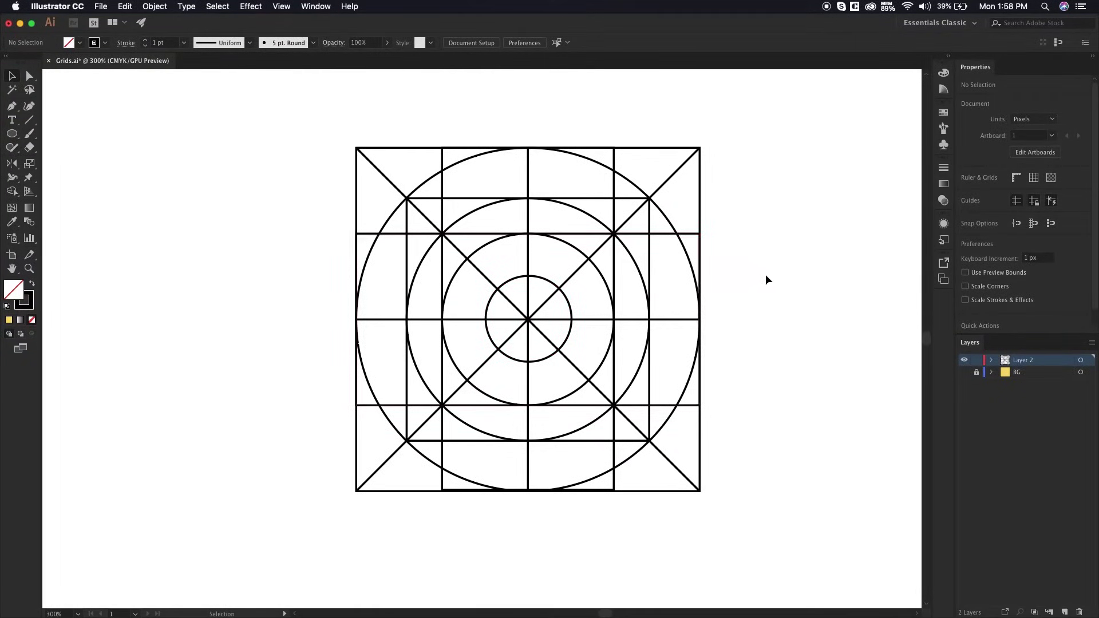
scroll(783, 257, right, 2)
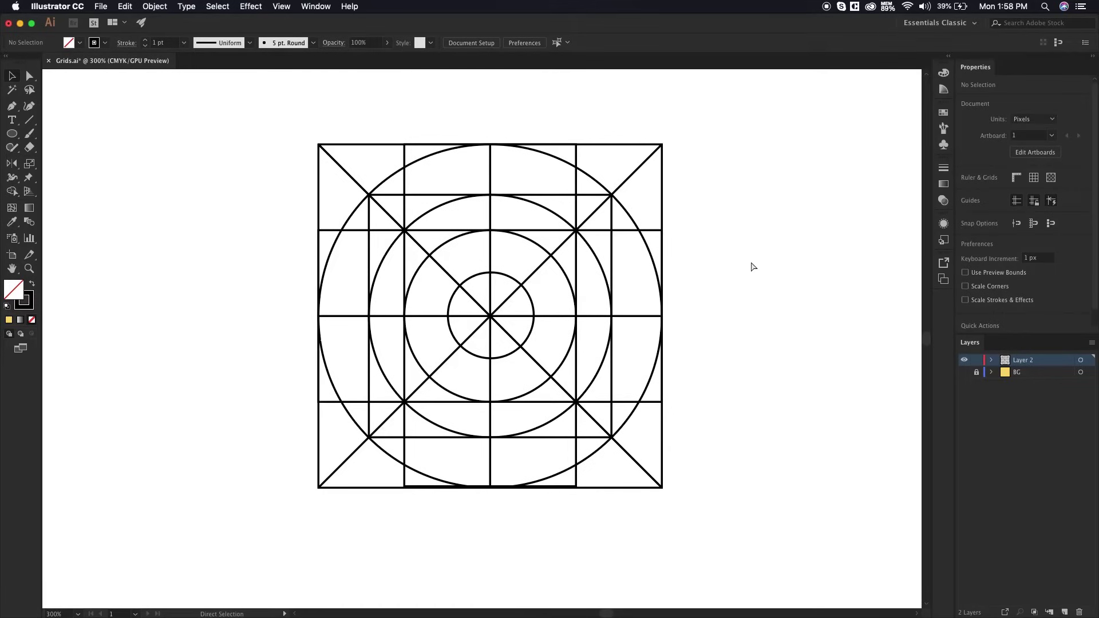
key(super+s)
Step: Stretch the tall offset rectangle's bottom side down to the large square's bottom edge
scroll(536, 496, down, 3)
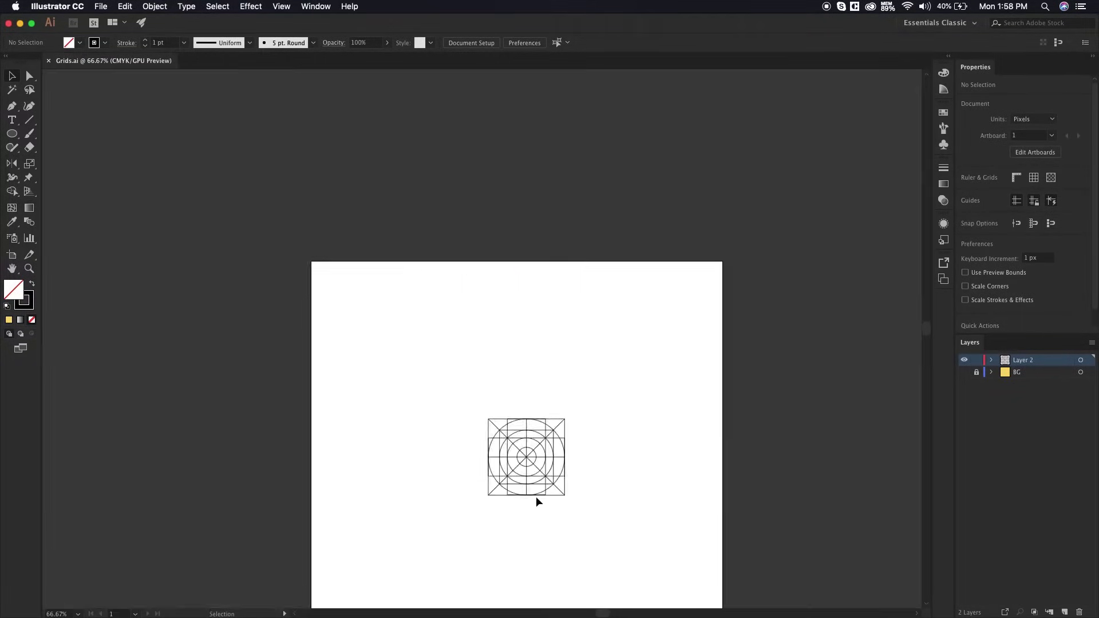
scroll(541, 493, up, 8)
click(697, 435)
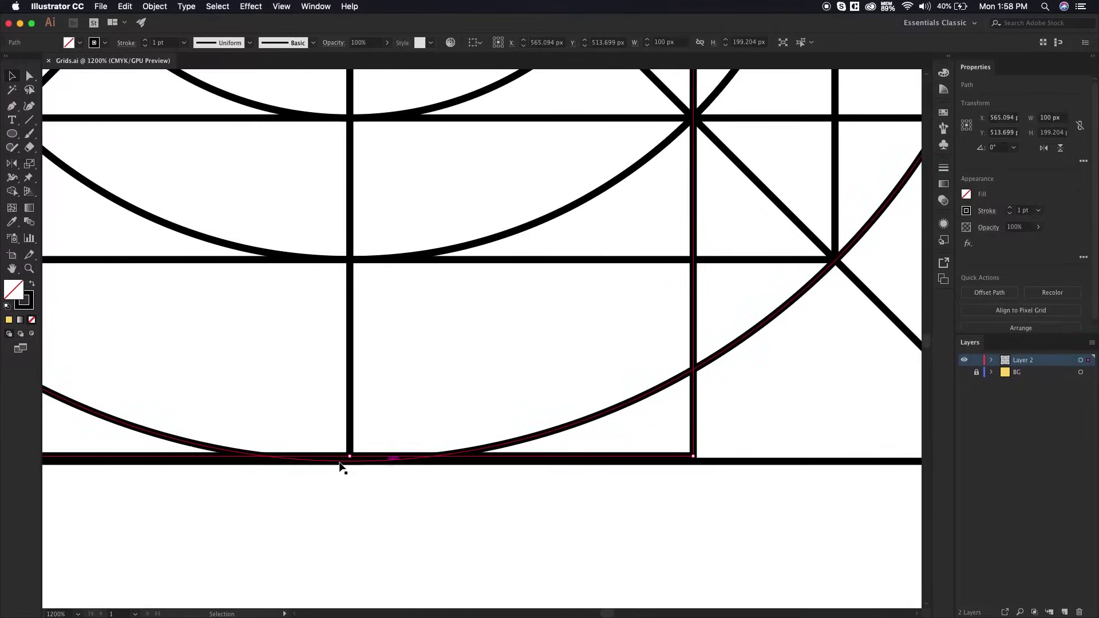
scroll(341, 464, up, 3)
drag(354, 443, 359, 454)
click(375, 502)
scroll(399, 491, down, 6)
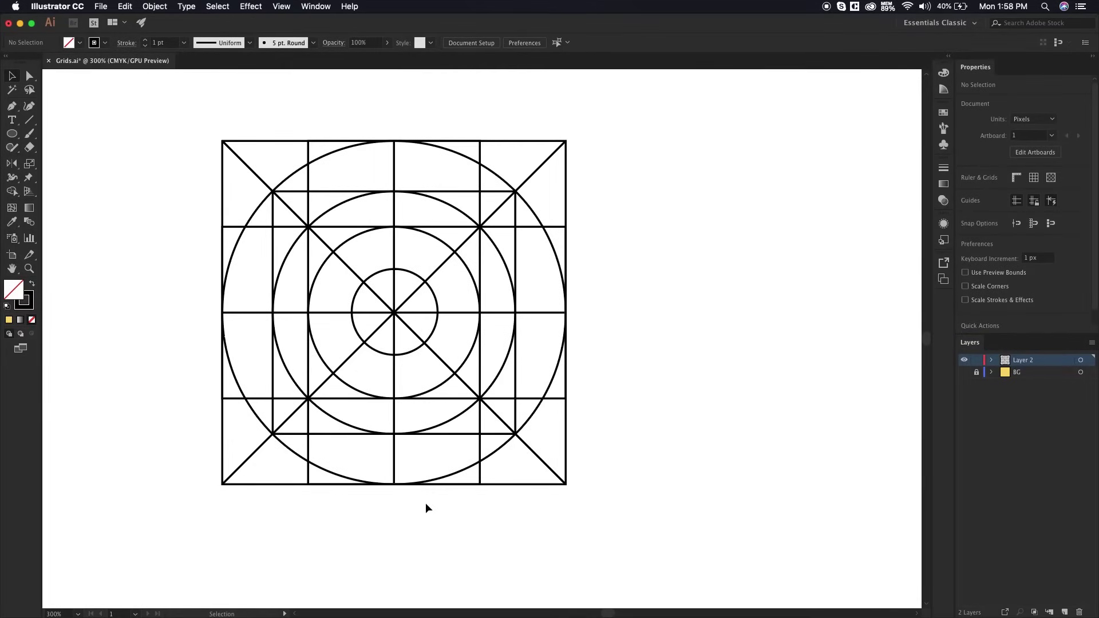
drag(611, 368, 640, 389)
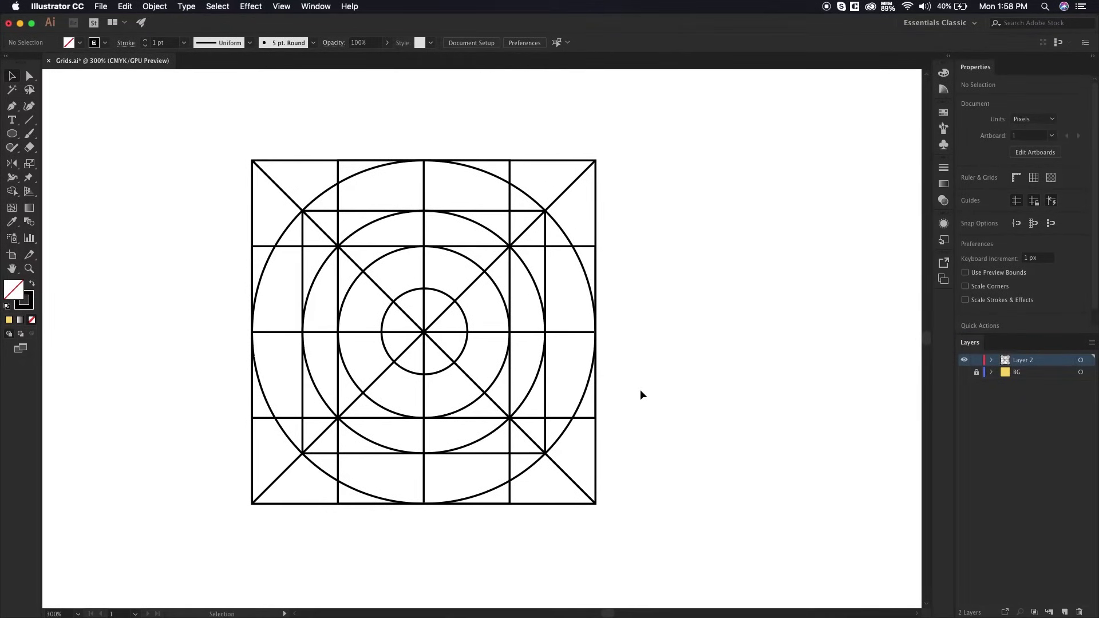
Step: Extend the vertical center line's lower endpoint to the large square's bottom edge
click(426, 478)
scroll(437, 507, down, 4)
scroll(424, 513, up, 7)
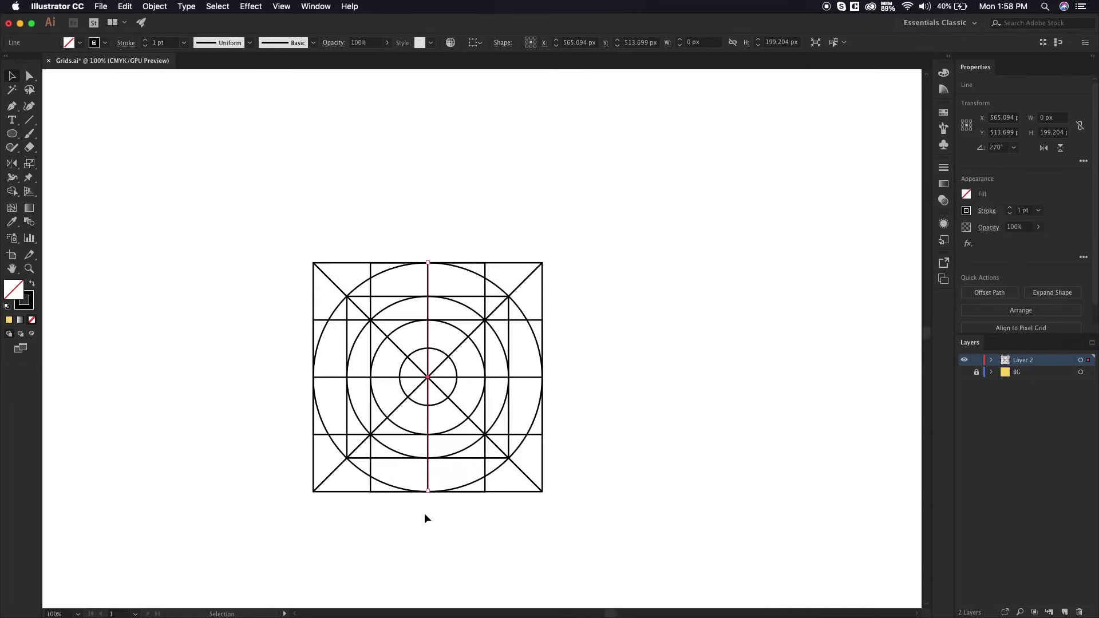
scroll(440, 487, up, 3)
key(a)
click(426, 373)
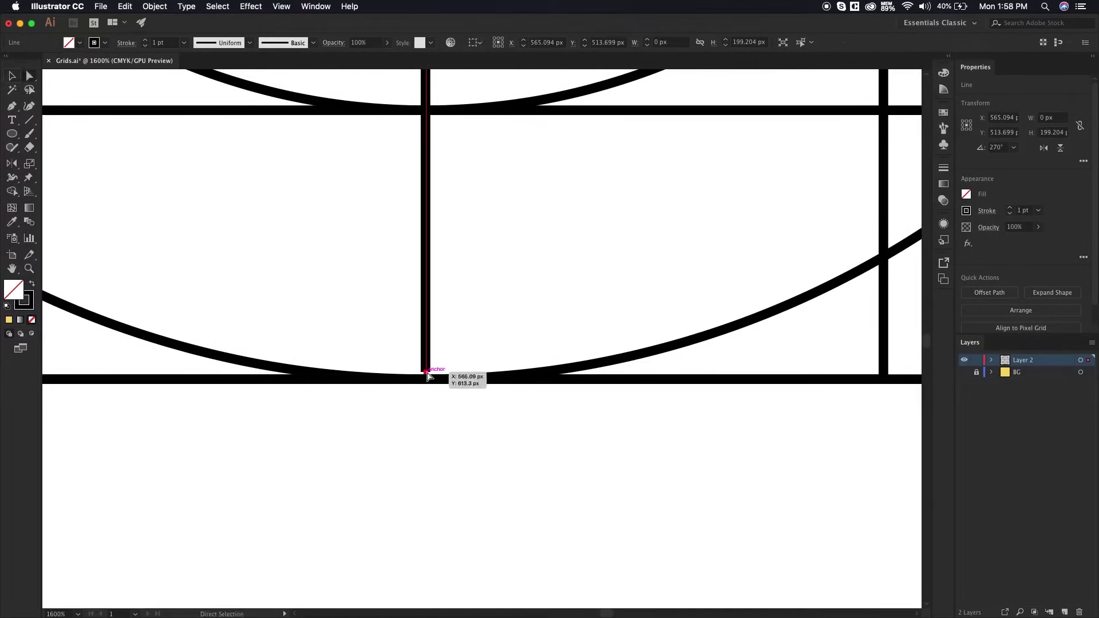
click(447, 408)
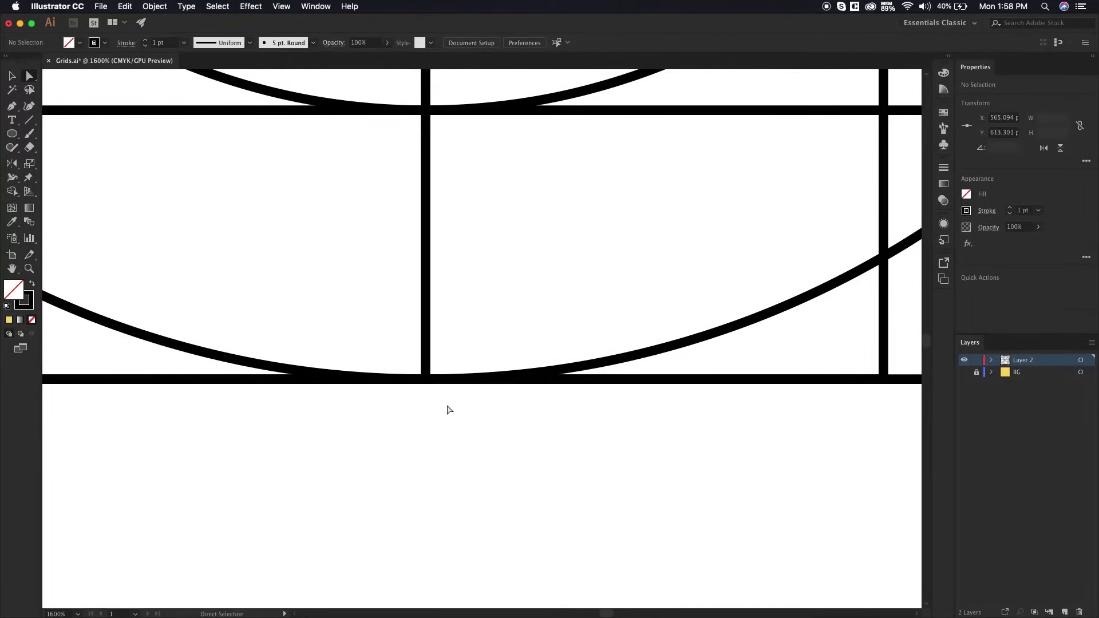
Step: Extend the horizontal center line's right endpoint to the large square's right edge, and save the document
scroll(466, 407, down, 10)
scroll(478, 385, up, 8)
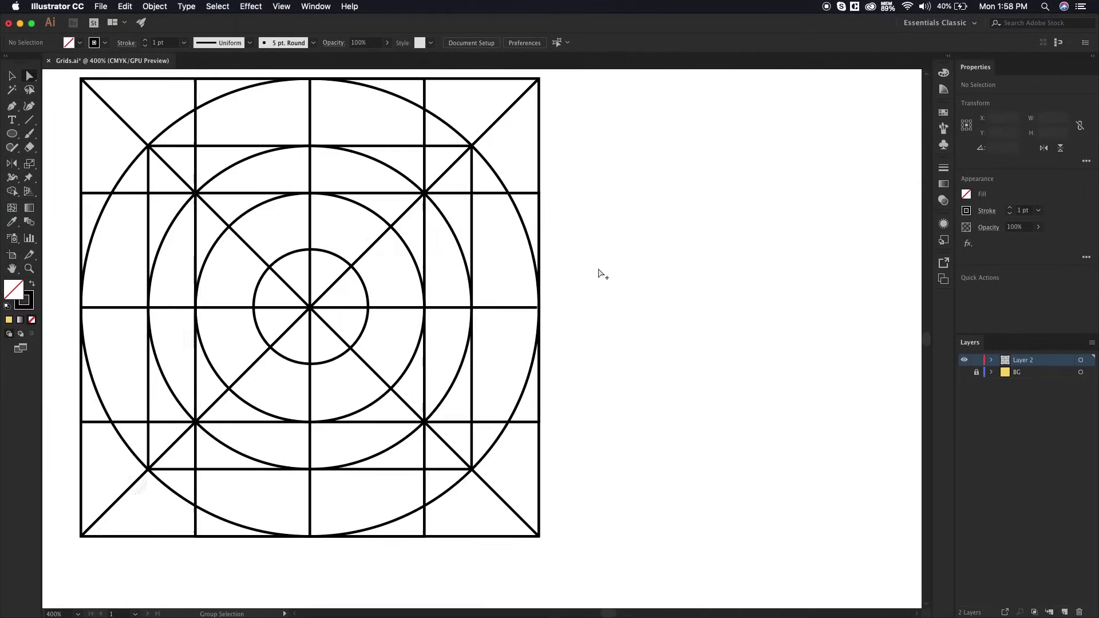
scroll(546, 309, up, 2)
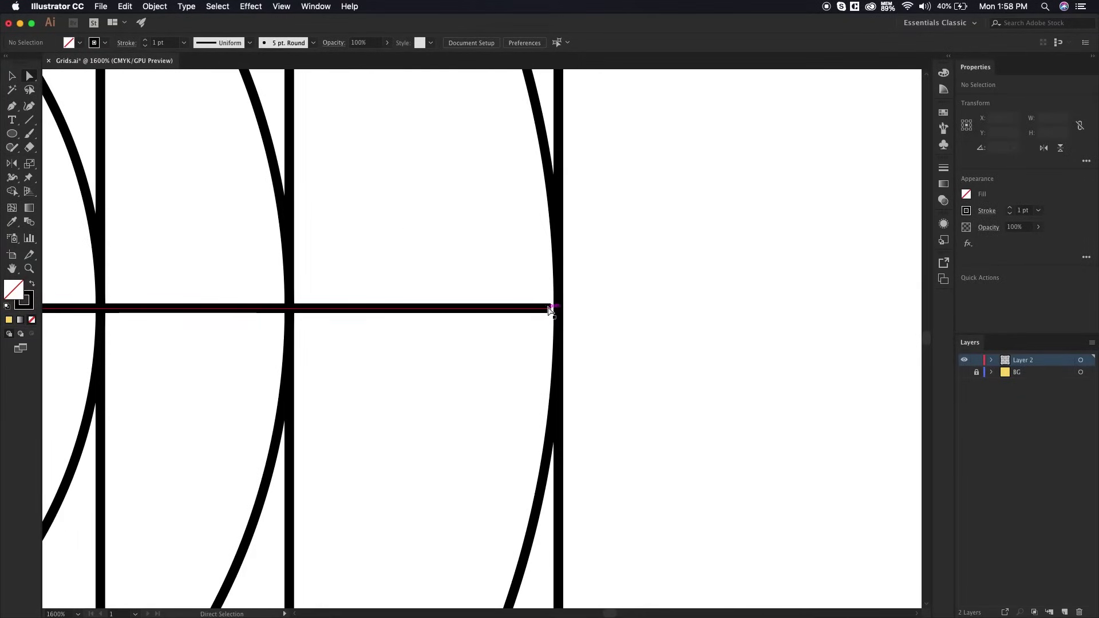
click(551, 310)
click(657, 302)
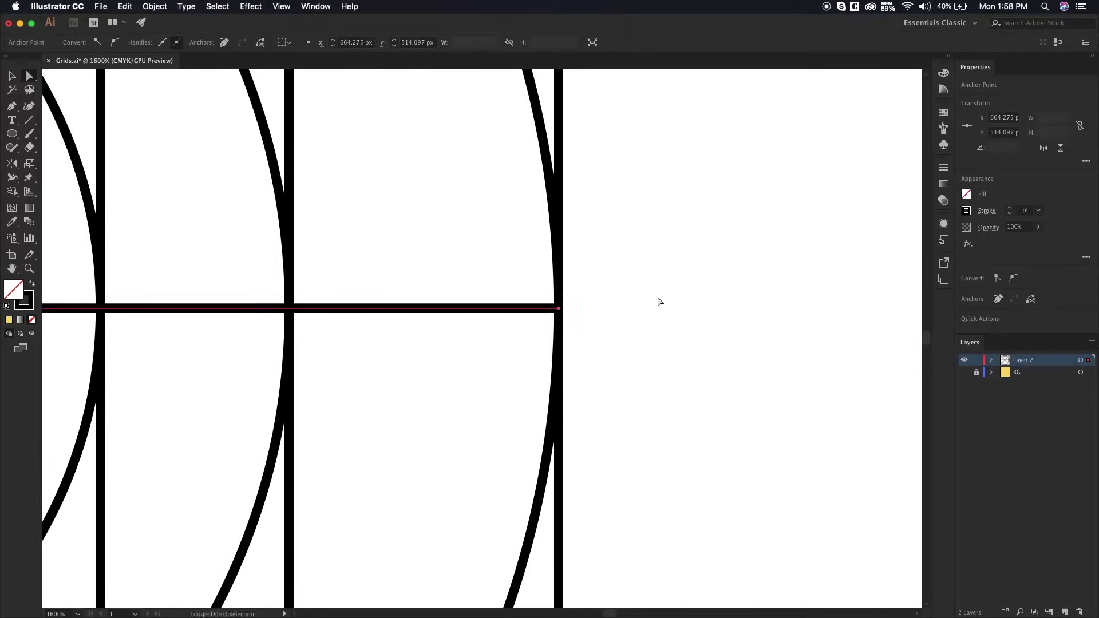
scroll(562, 287, down, 4)
key(super+s)
Step: Group all the squares, circles and lines of the grid together, and deselect the group
scroll(587, 312, left, 5)
scroll(587, 312, up, 2)
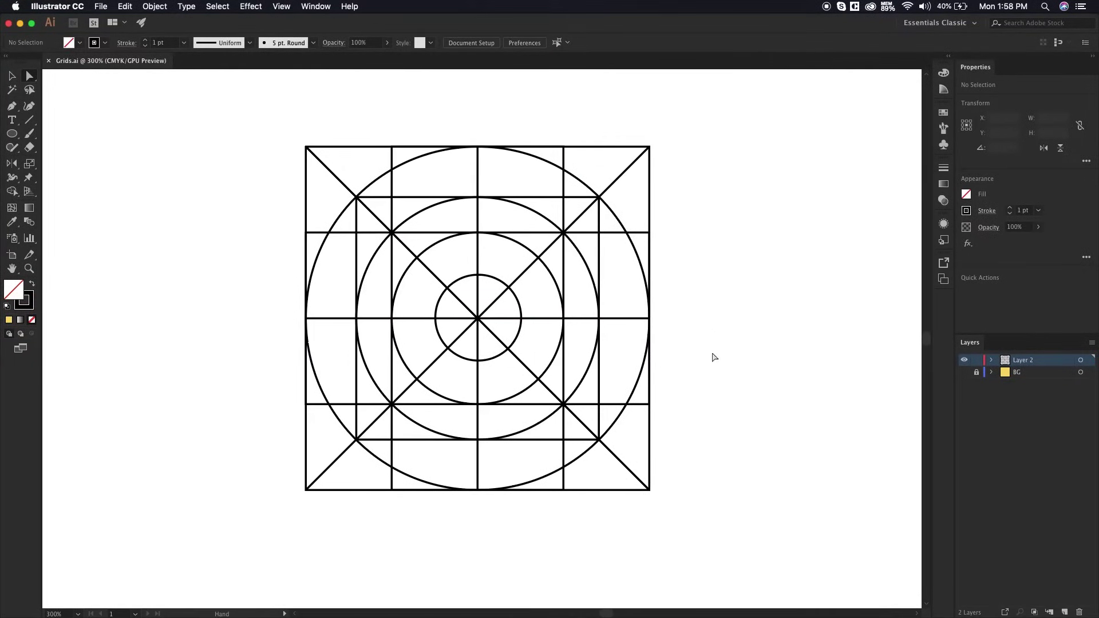
drag(710, 511, 252, 115)
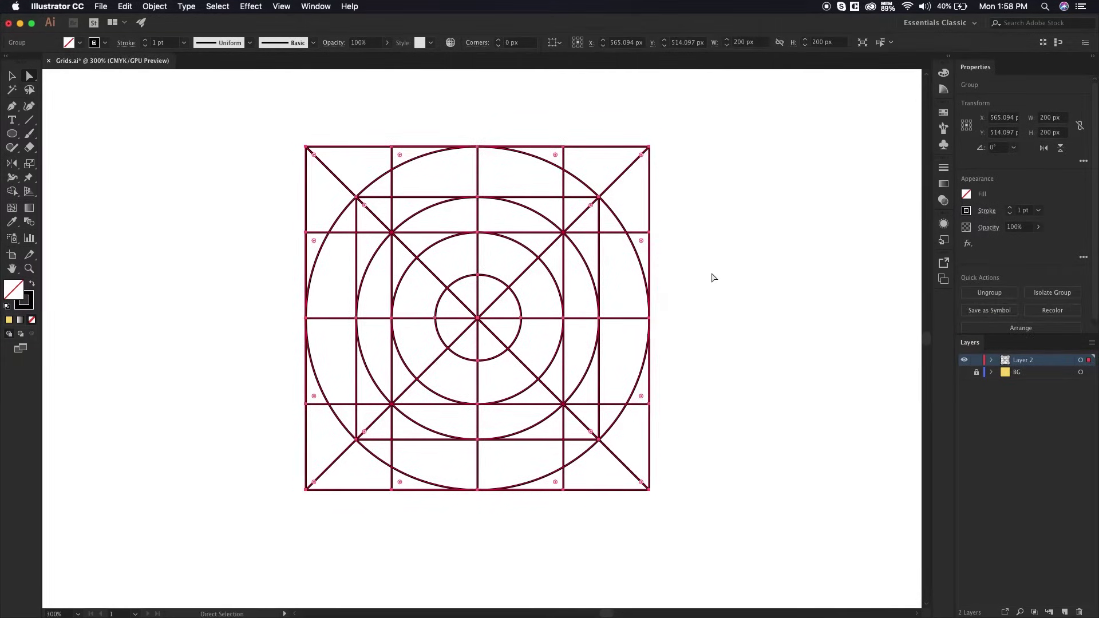
click(713, 314)
drag(717, 315, 695, 318)
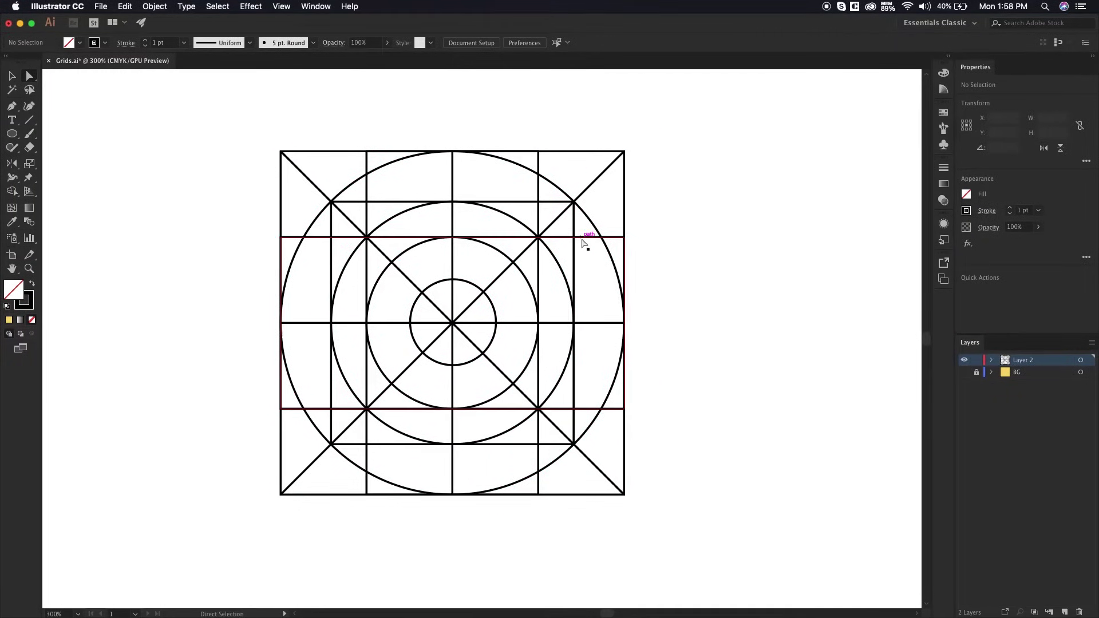
key(v)
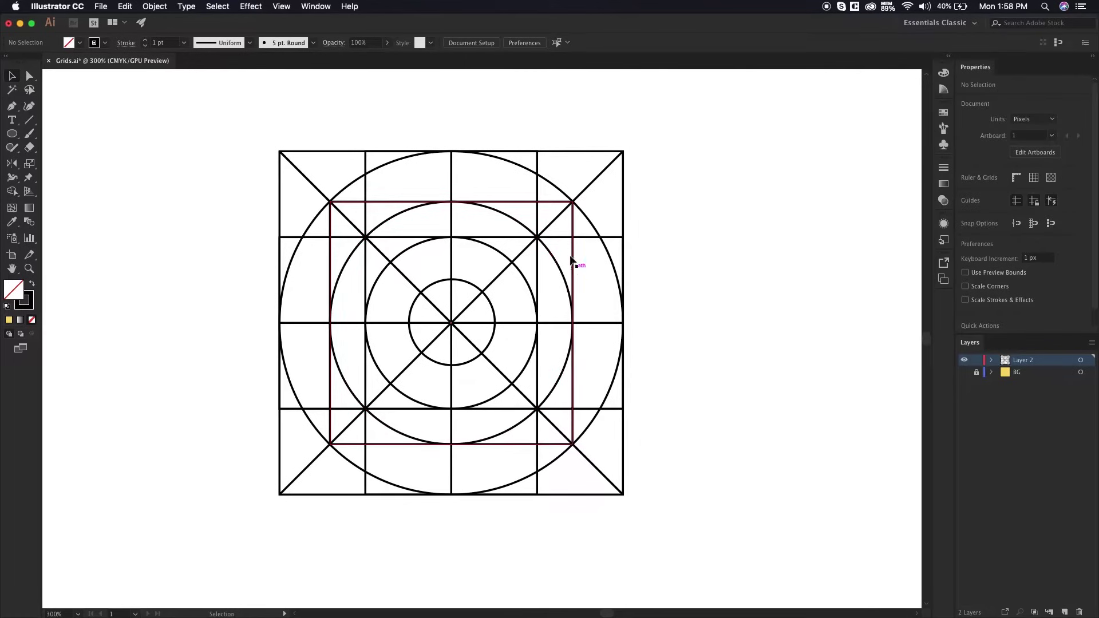
Step: Move the whole grid group aside, and undo the move
key(super+a)
drag(538, 240, 662, 245)
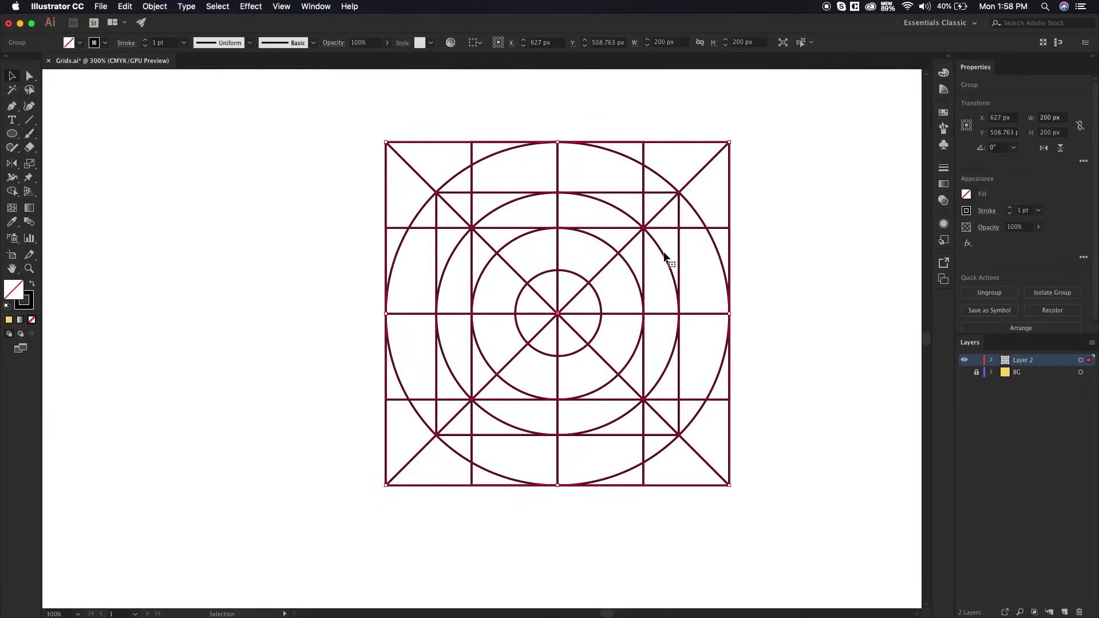
key(super+z)
click(643, 303)
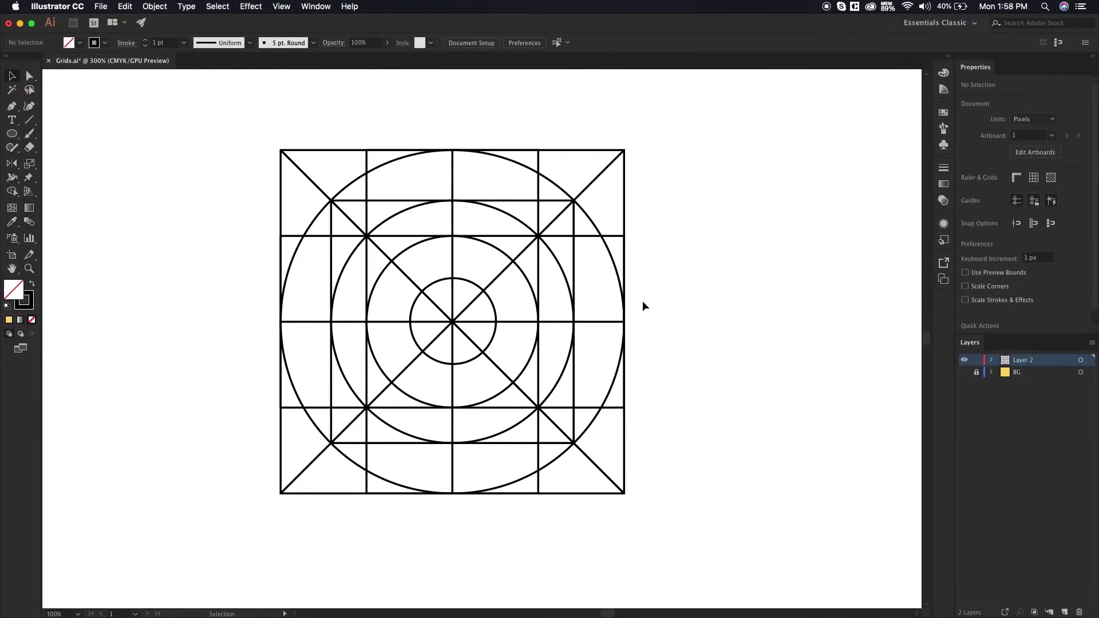
Step: Save the document
drag(690, 256, 670, 259)
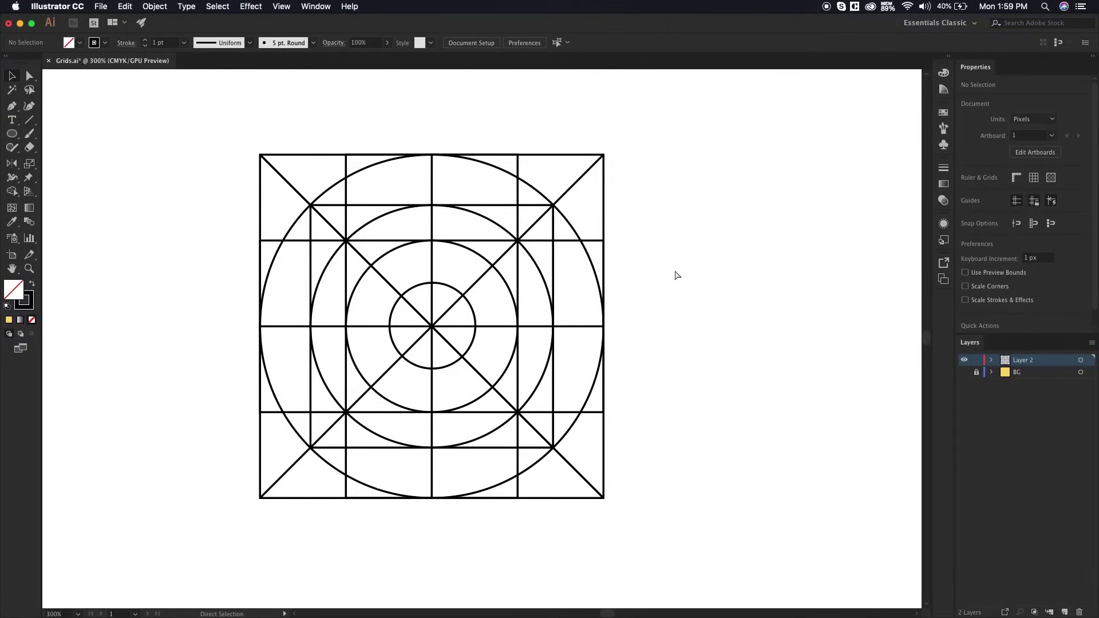
key(super+s)
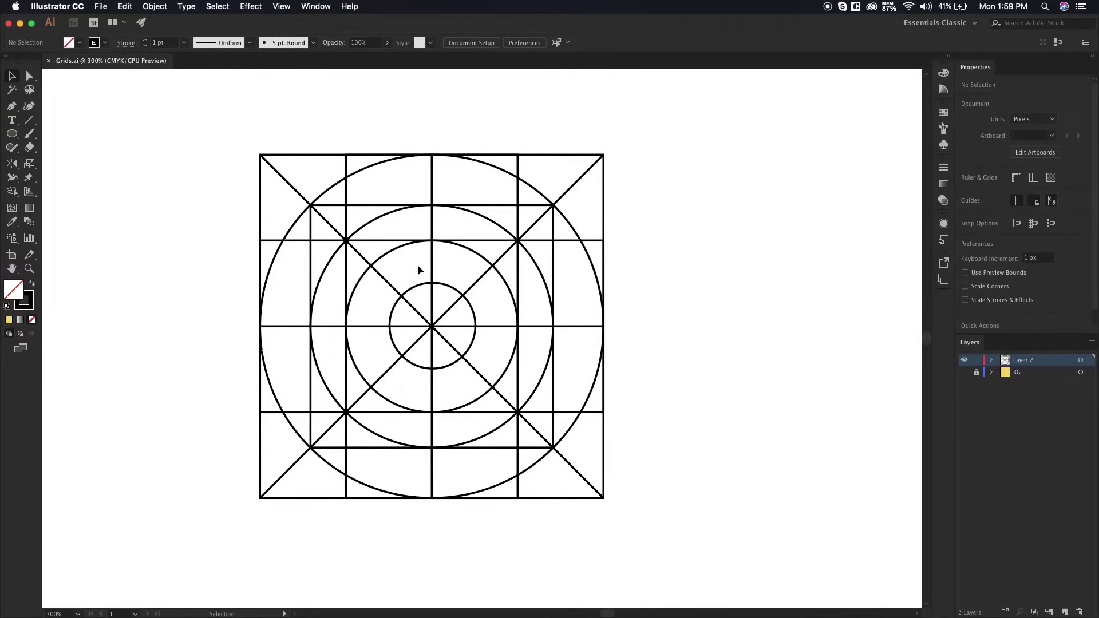
scroll(417, 265, right, 1)
scroll(417, 264, up, 1)
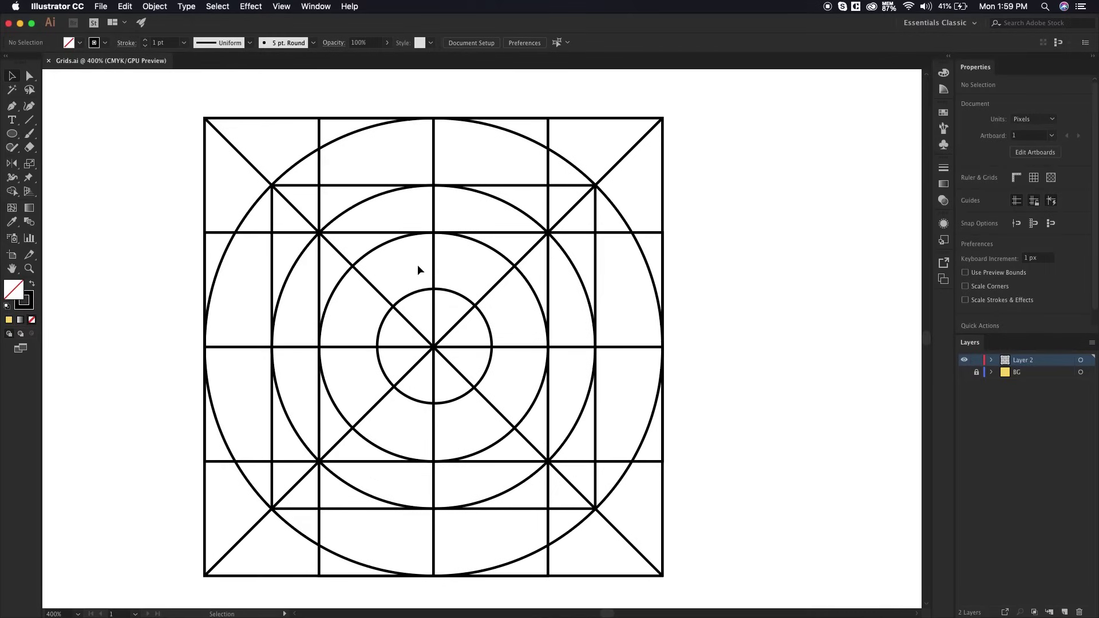
scroll(417, 264, down, 1)
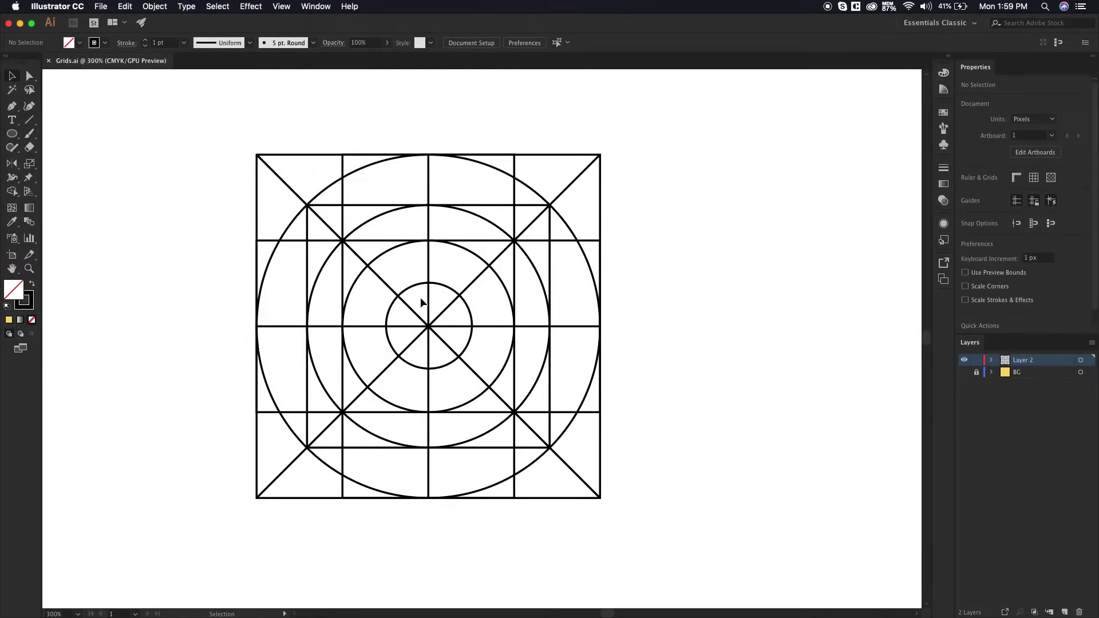
scroll(420, 304, up, 1)
drag(481, 329, 476, 326)
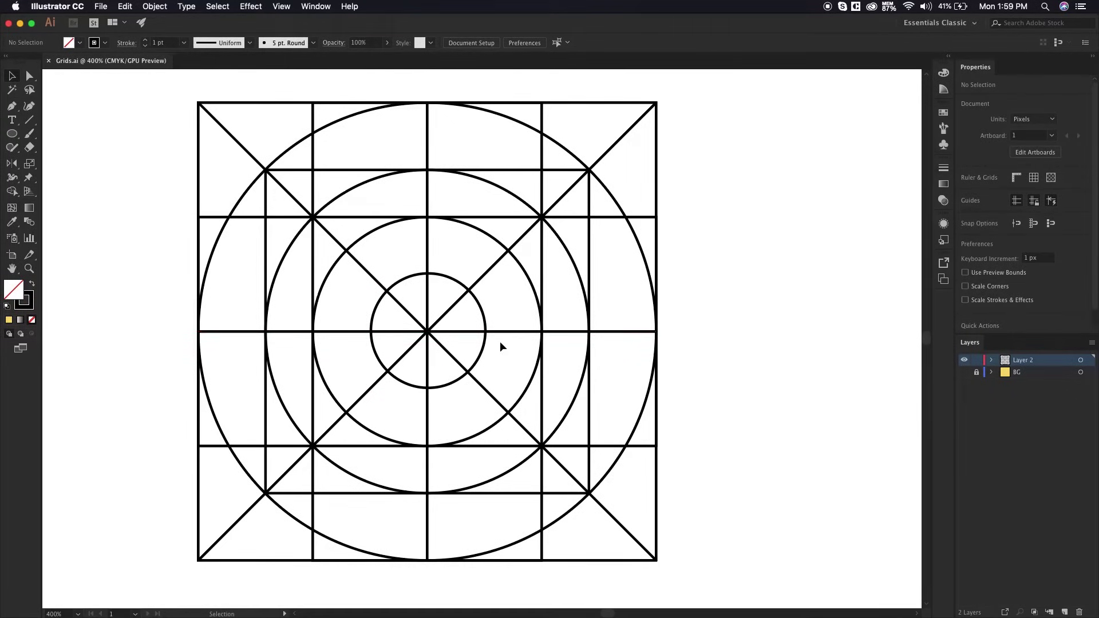
scroll(509, 331, left, 2)
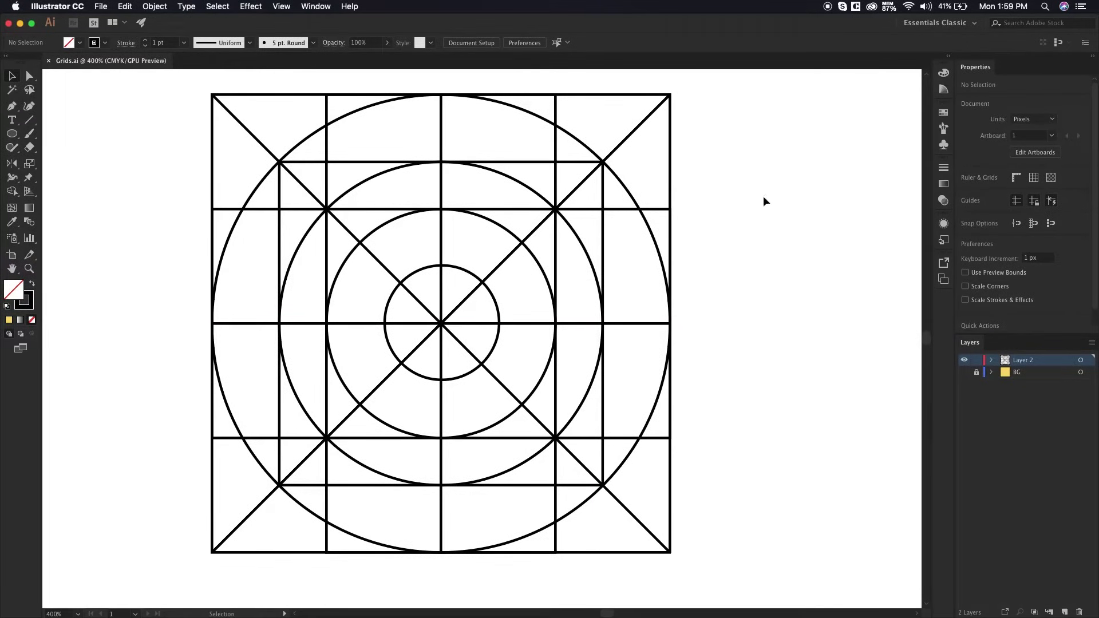
Step: Set the stroke weight of the grid group to 0.1 pt, and deselect the group
click(602, 234)
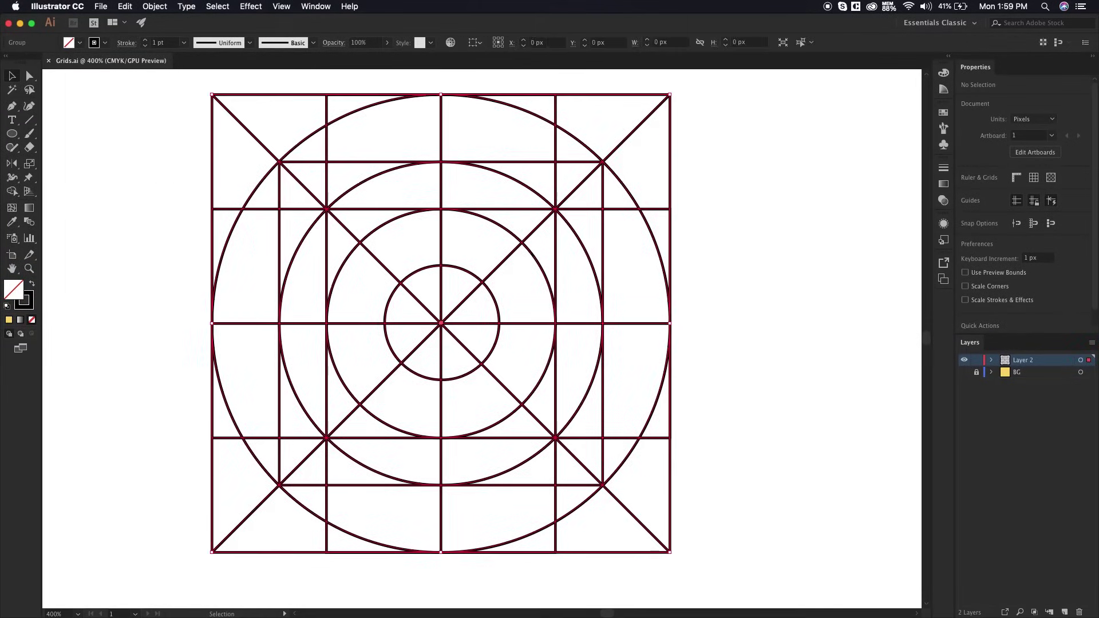
click(172, 43)
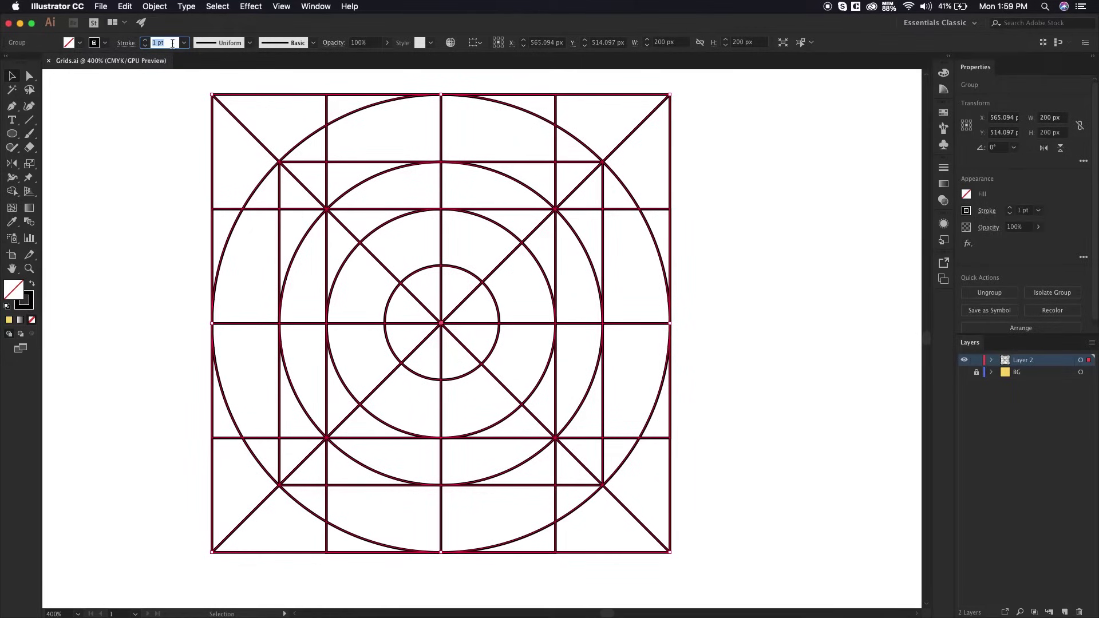
text(0.1)
key(Return)
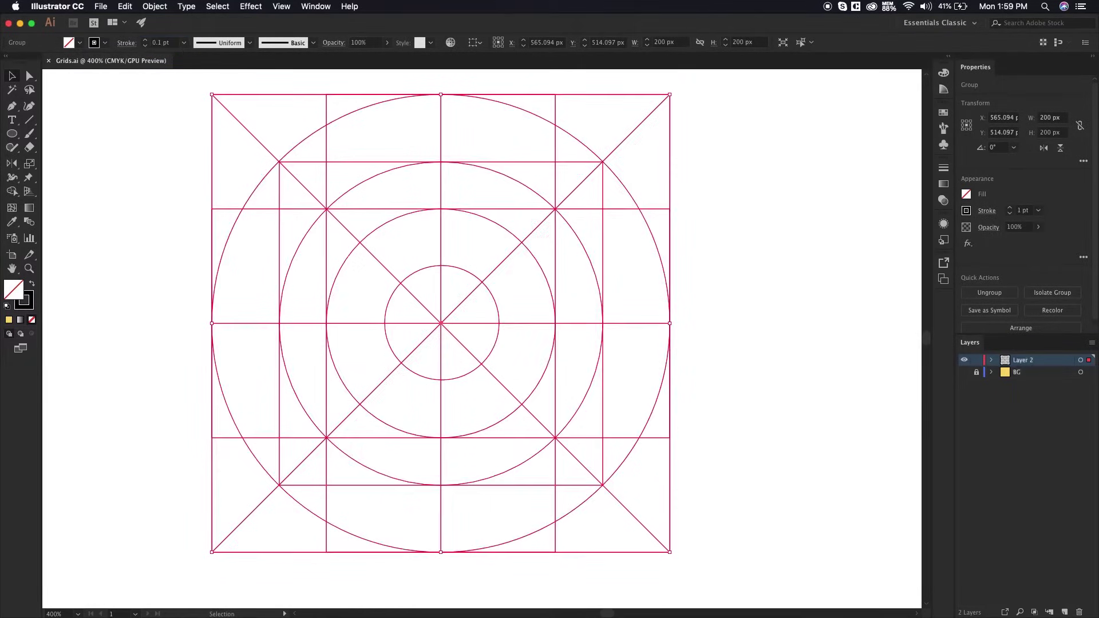
click(740, 215)
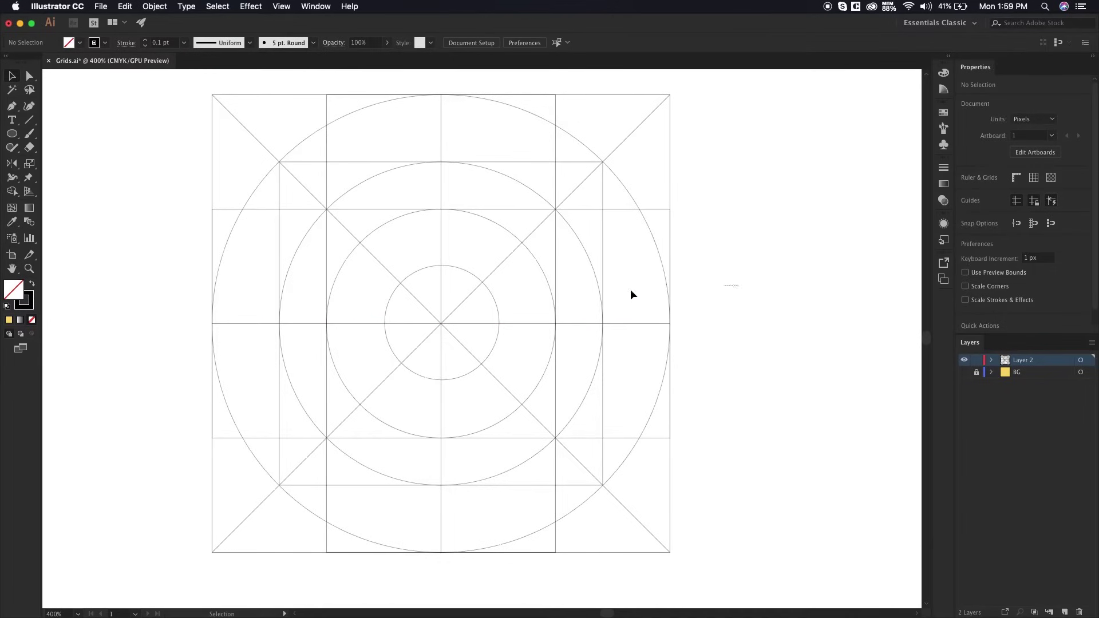
Step: Lock Layer 2, which holds the grid
key(super+a)
click(975, 361)
scroll(785, 394, up, 2)
scroll(711, 361, down, 2)
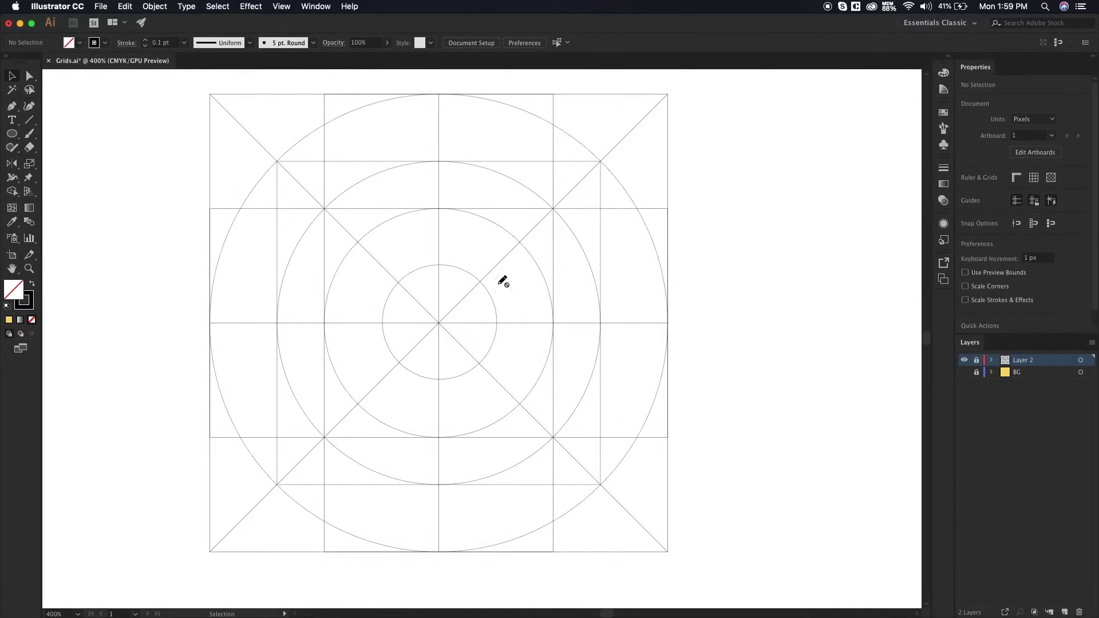
Step: Add a new layer above Layer 2, and save the document
click(1065, 611)
key(super+s)
drag(701, 270, 696, 260)
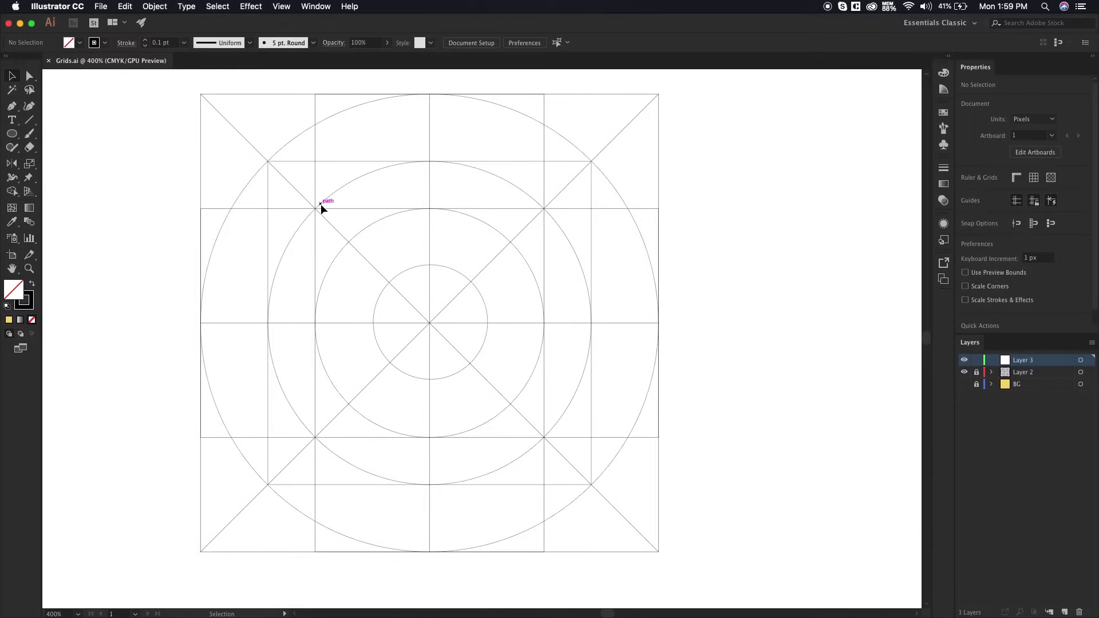
Step: Draw a circle about 141 px wide from the grid's center over the second-largest grid circle, and set its stroke to 1 pt
key(l)
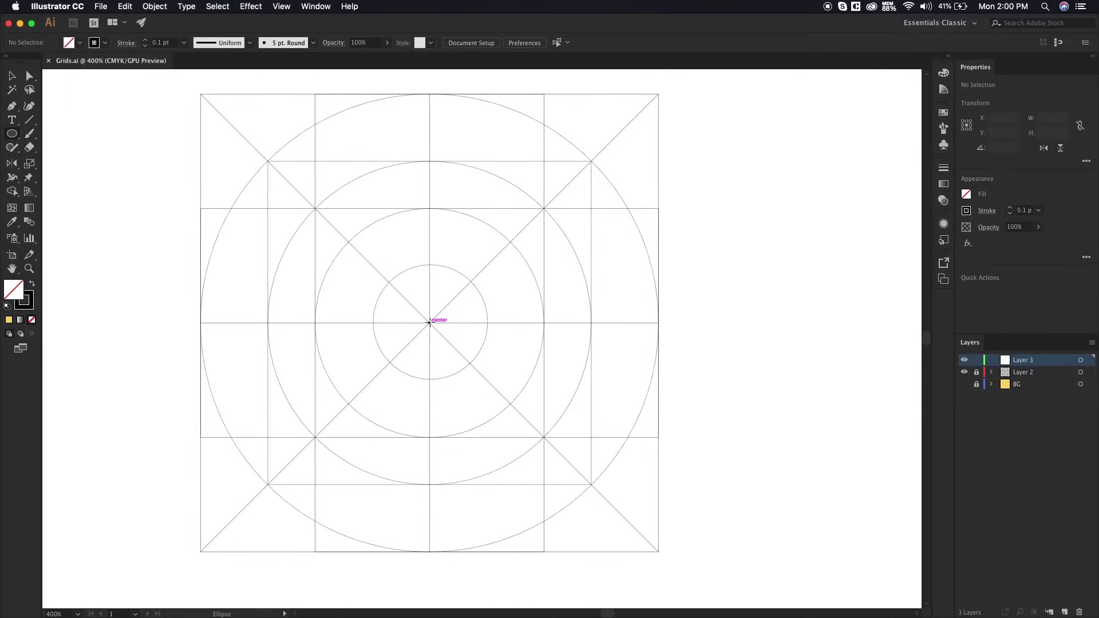
drag(429, 322, 592, 485)
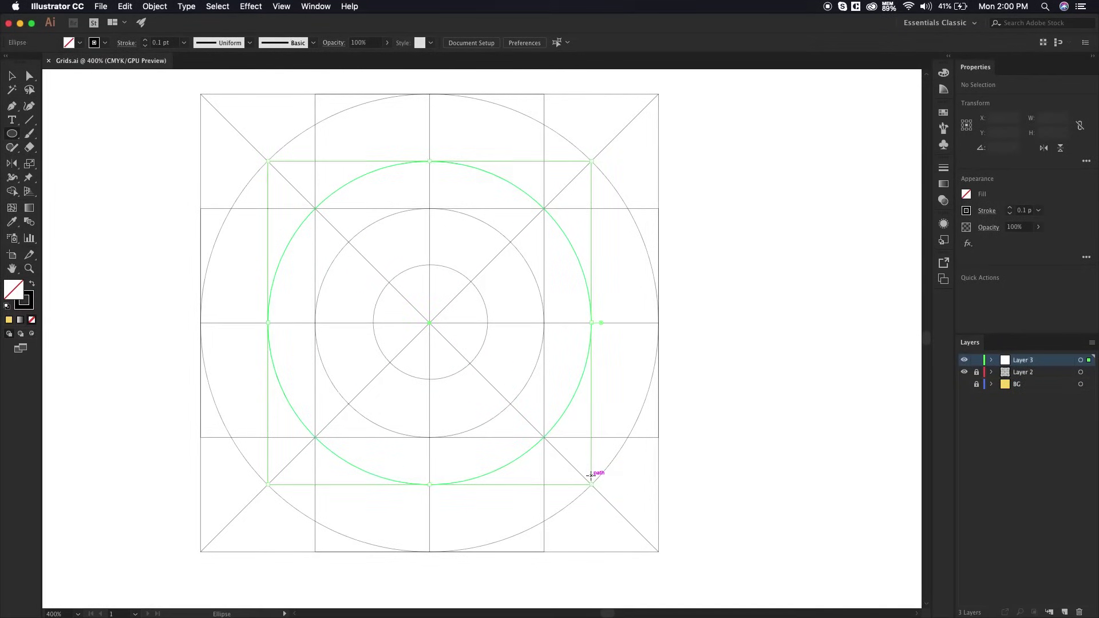
click(161, 42)
text(1)
key(Return)
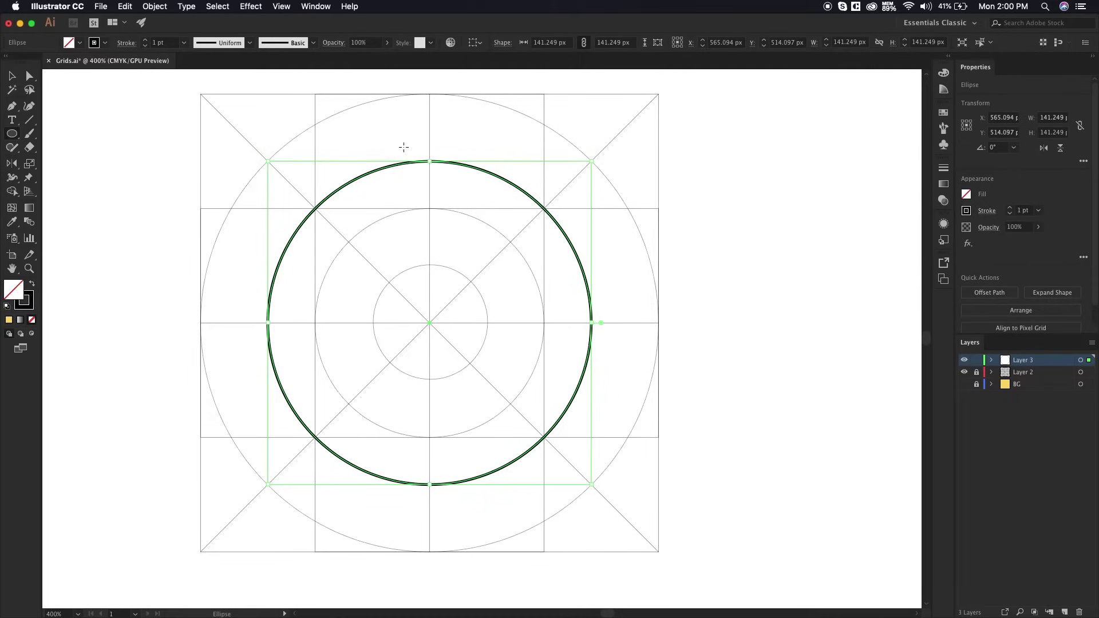
key(v)
click(677, 233)
scroll(595, 206, down, 1)
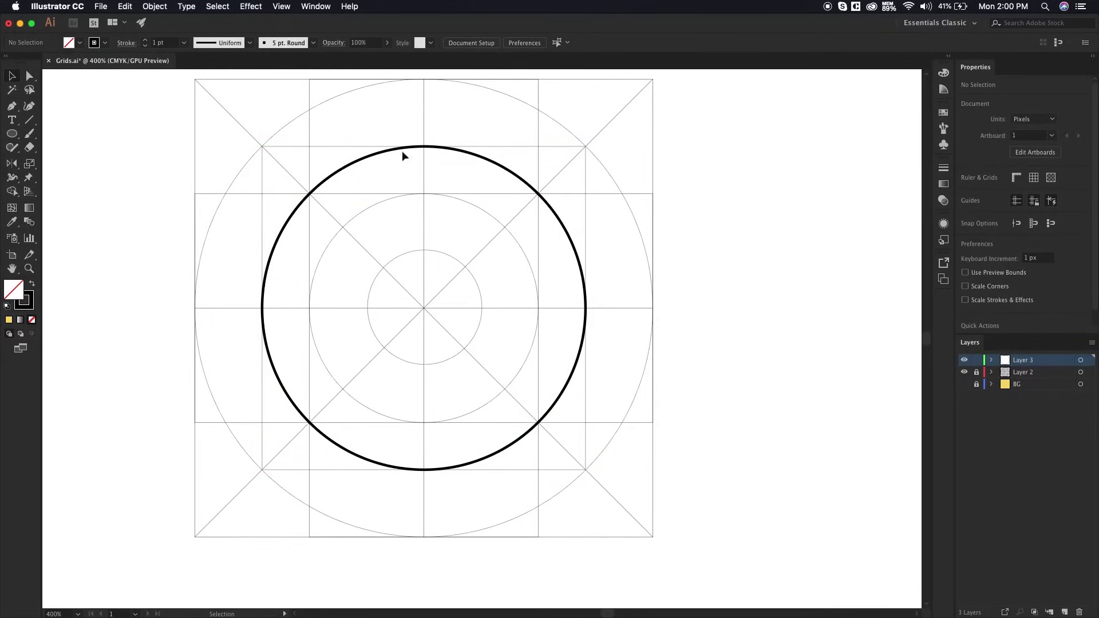
Step: Draw a square about 141 px wide around the new circle, corner to corner on the grid's inner square
key(m)
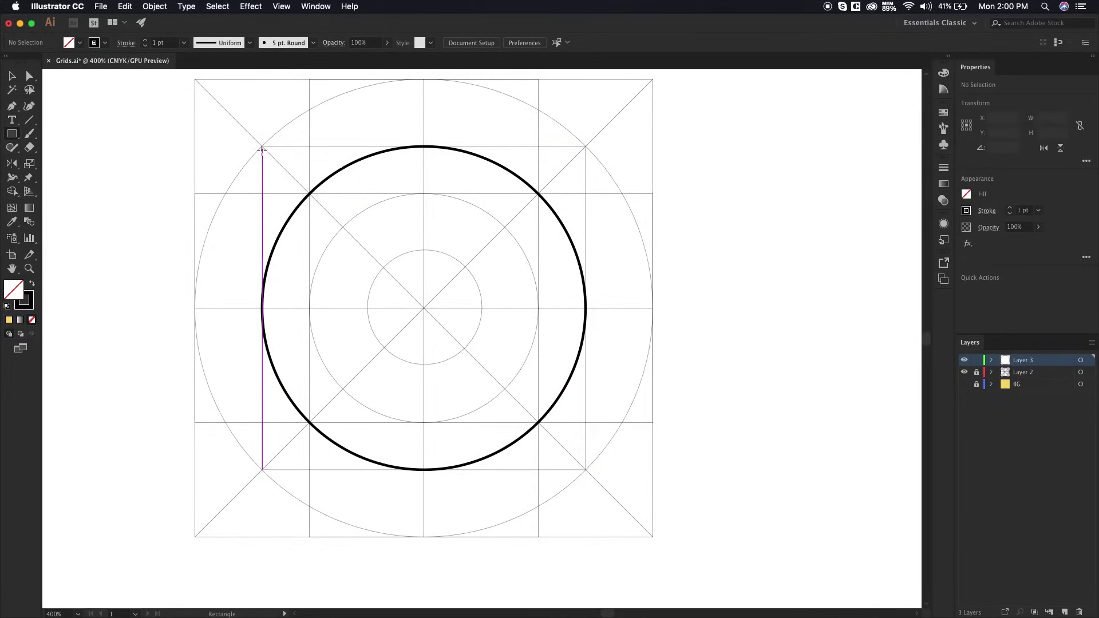
mouse_move(261, 146)
mouse_down()
mouse_move(483, 331)
mouse_move(587, 385)
mouse_move(585, 470)
mouse_up()
key(v)
click(647, 151)
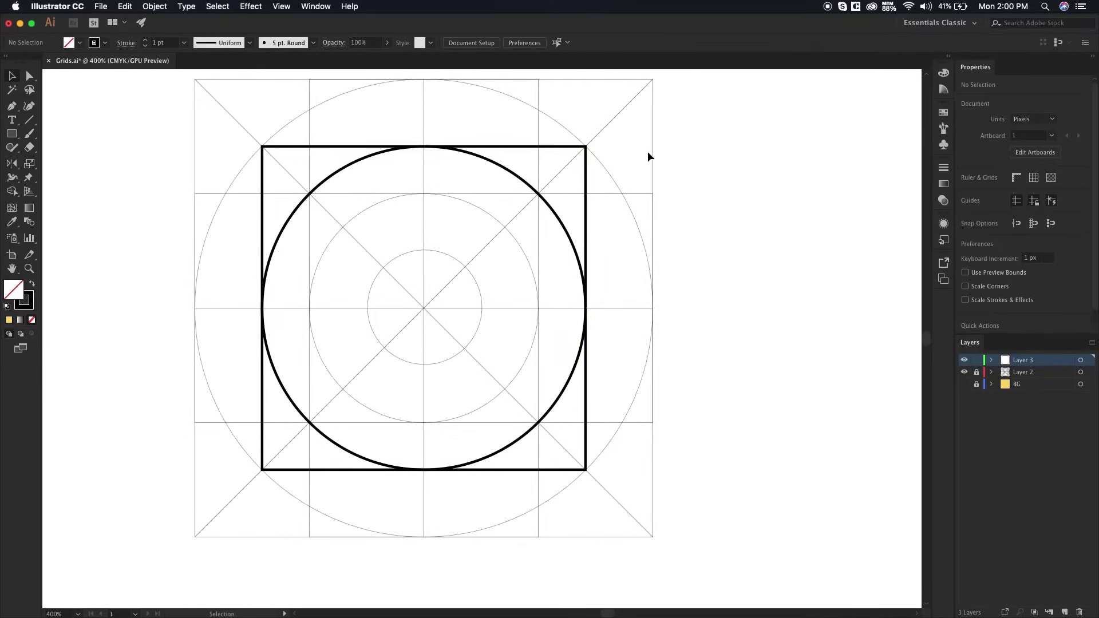
Step: Delete the square drawn around the circle
key(super+a)
click(676, 217)
scroll(606, 274, up, 1)
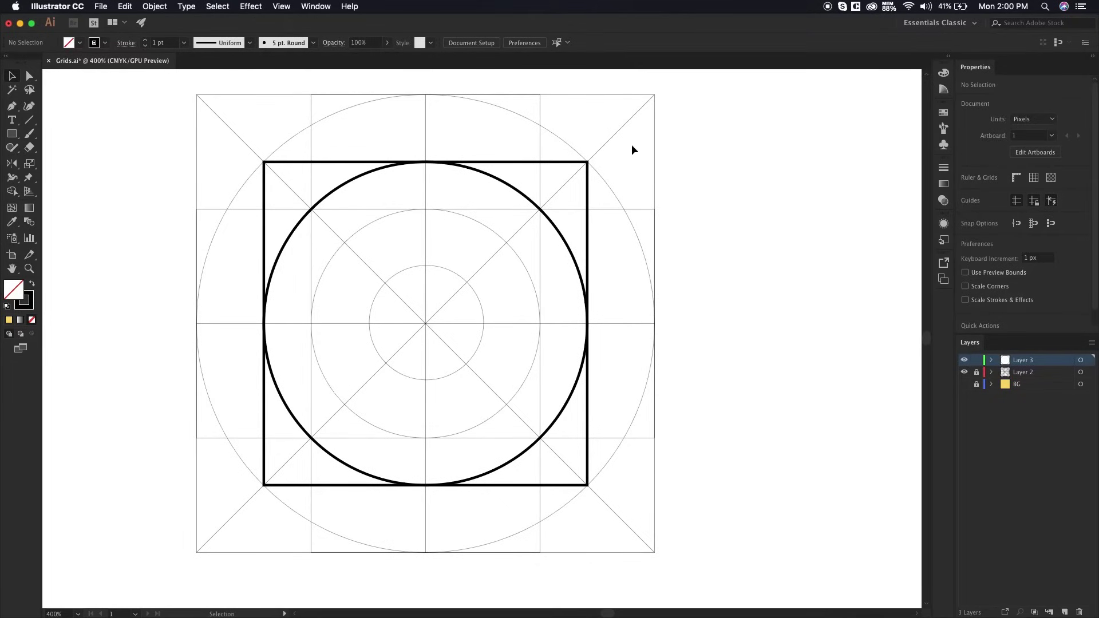
drag(581, 166, 582, 167)
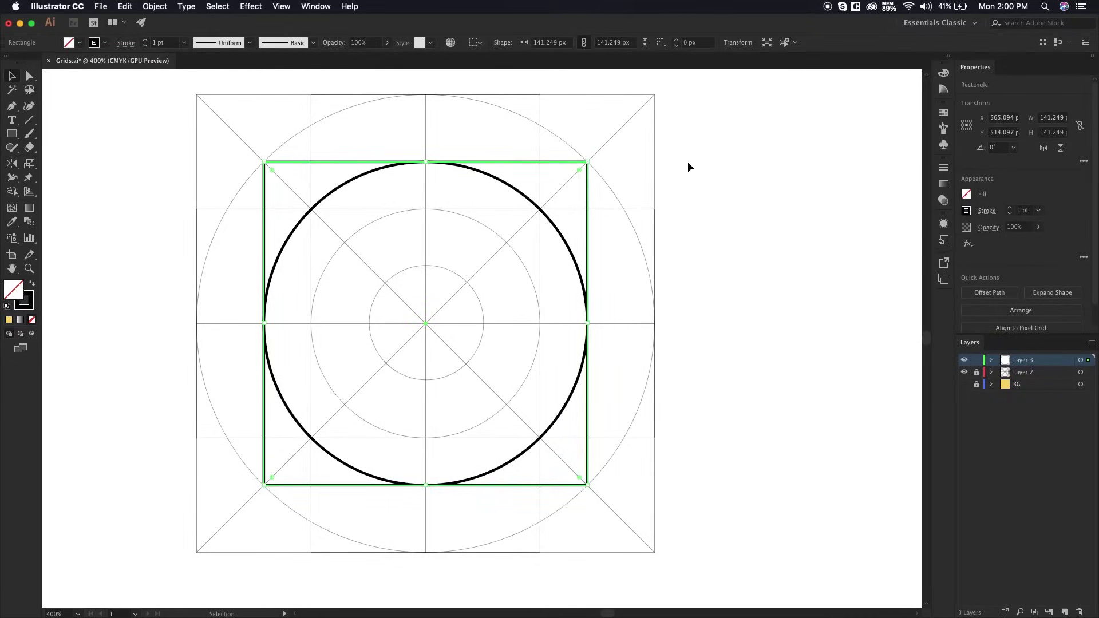
click(680, 210)
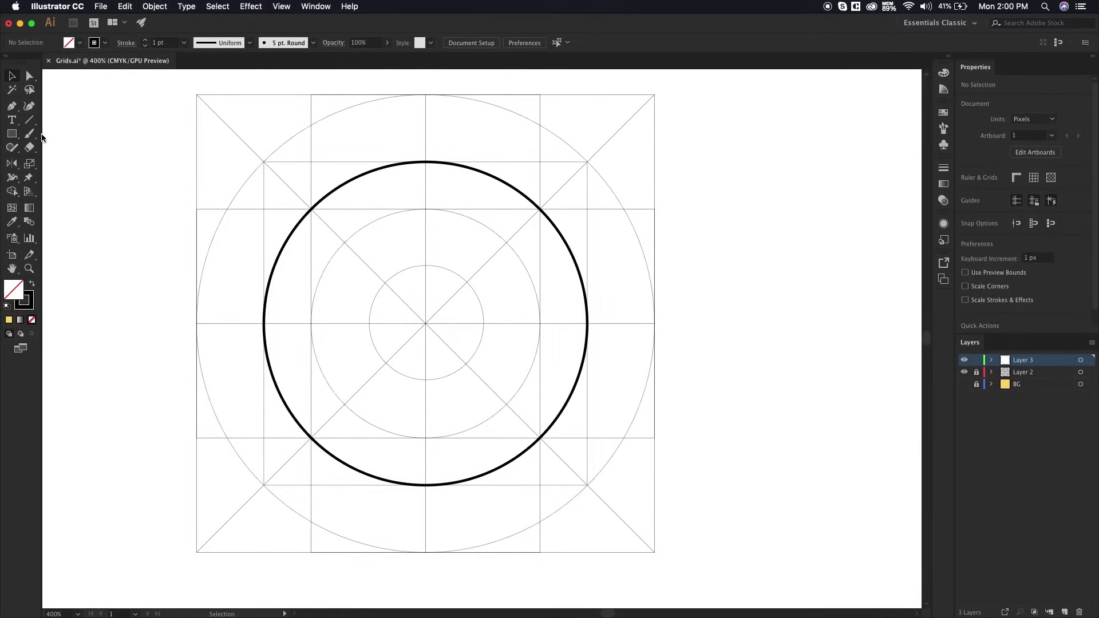
Step: Draw a second circle about 100 px wide from the grid's center, over the third-largest grid circle
key(l)
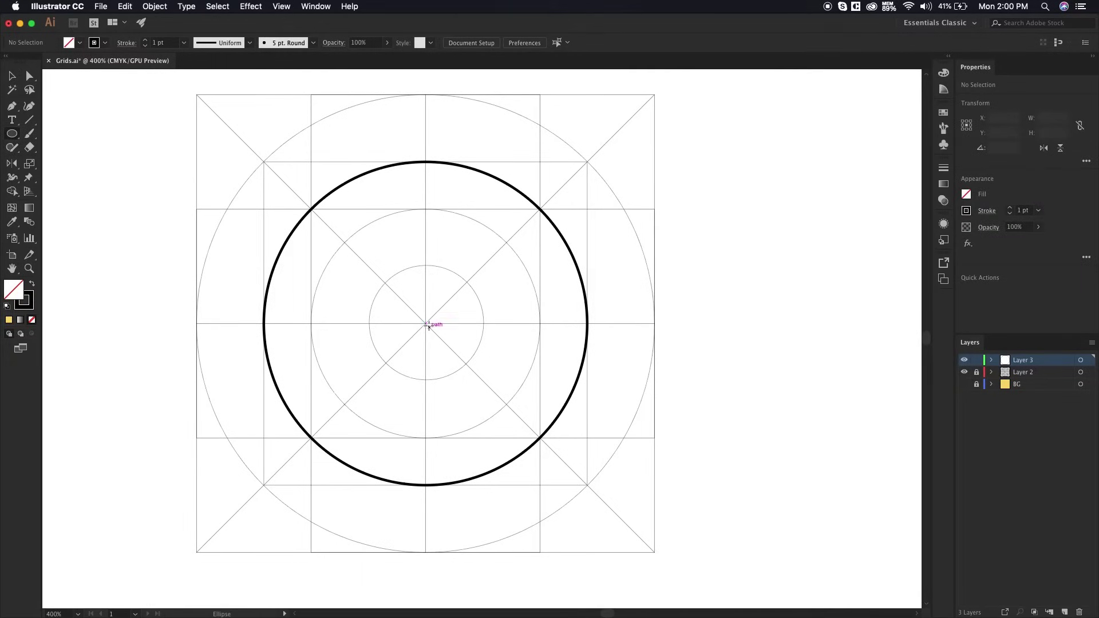
drag(425, 323, 538, 439)
key(v)
Step: Set the smaller circle's stroke weight to 15 pt, and save the document
click(143, 42)
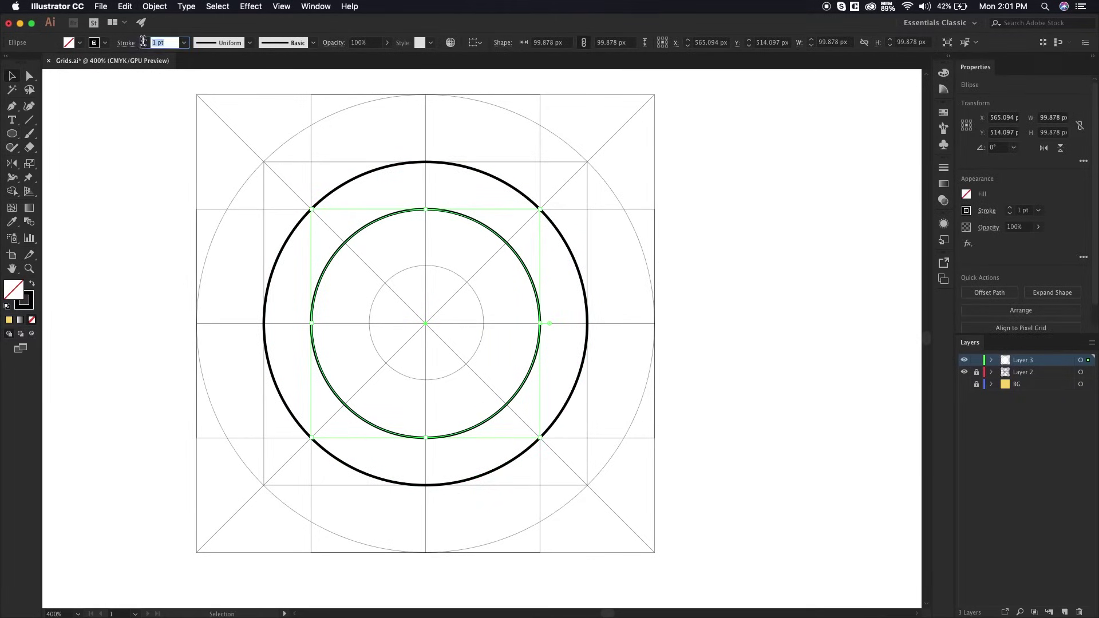
text(15)
key(Return)
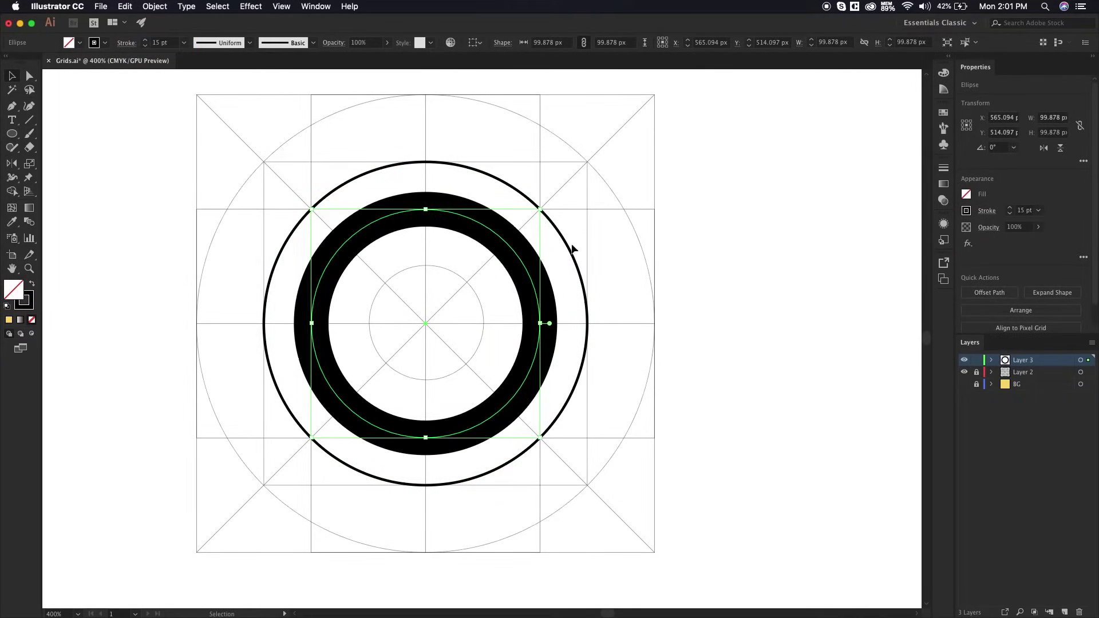
click(672, 261)
click(497, 240)
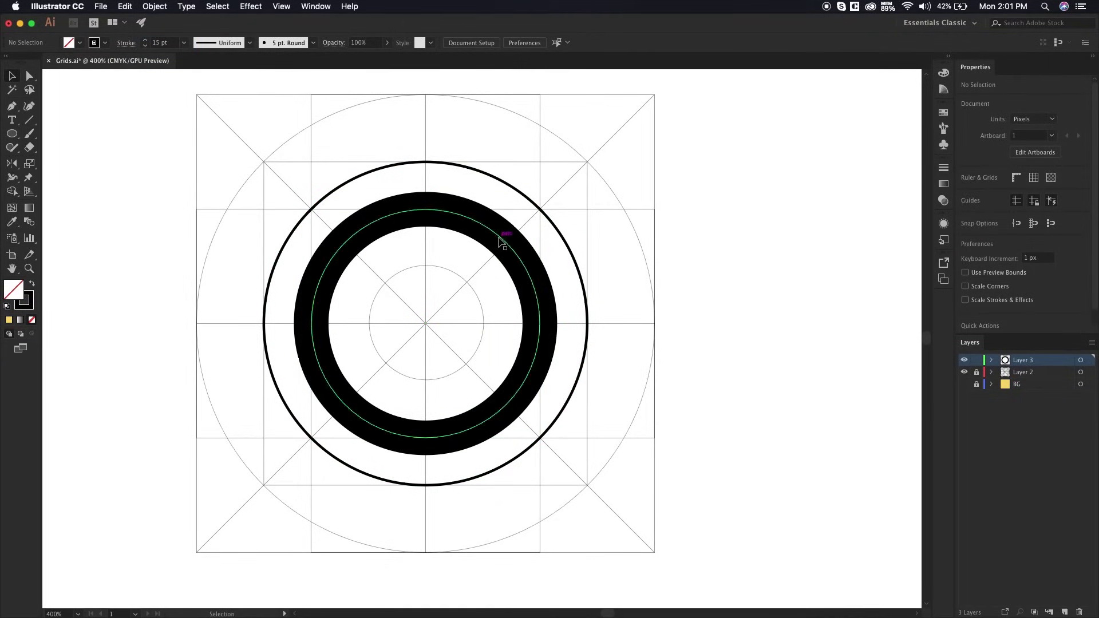
click(645, 306)
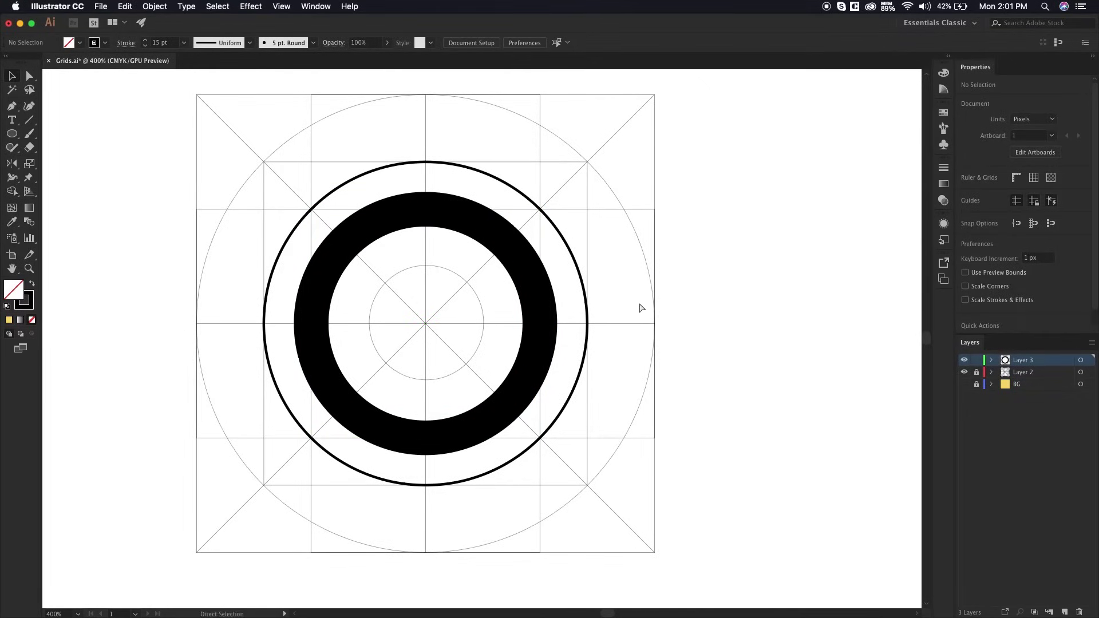
key(super+s)
Step: Move the thick ring about 15 px up and left along the diagonal so its outer edge meets the thin circle
click(500, 243)
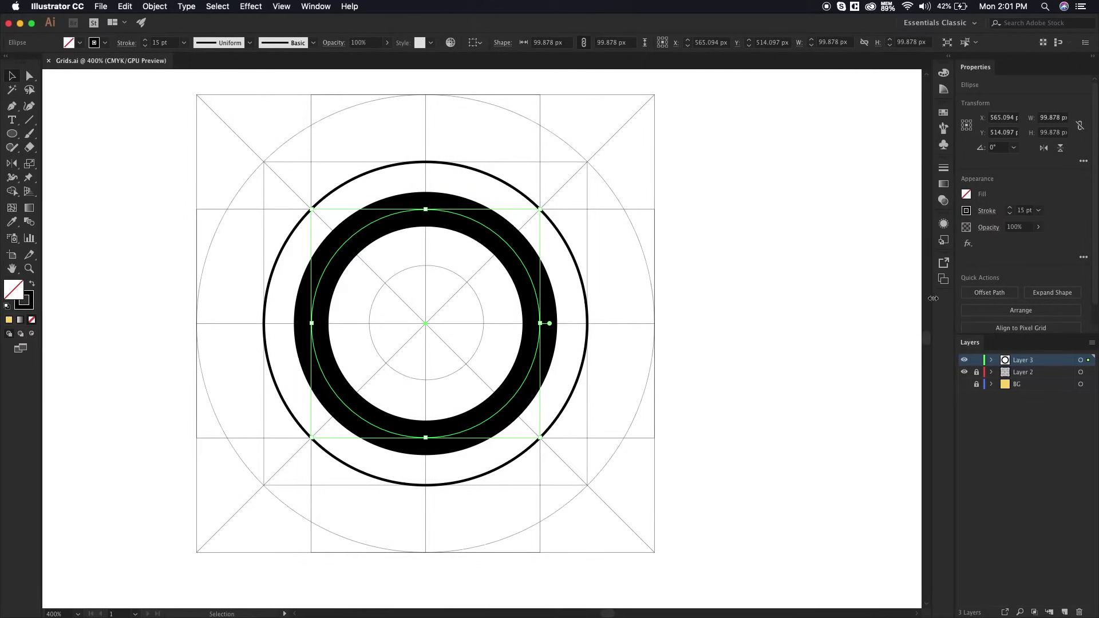
click(721, 280)
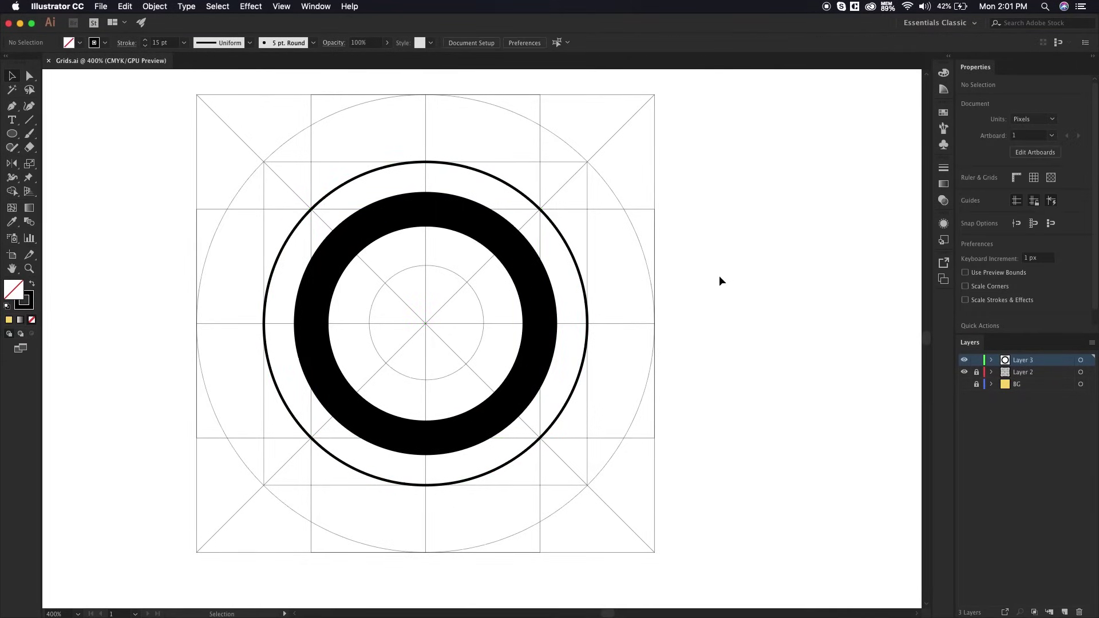
click(535, 290)
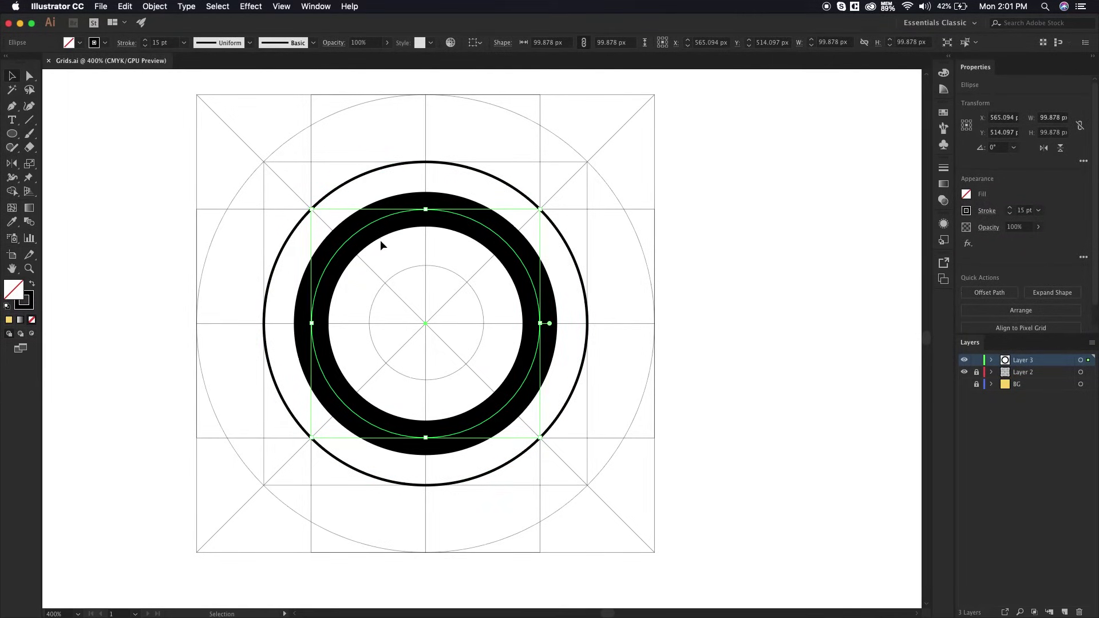
drag(357, 238, 322, 203)
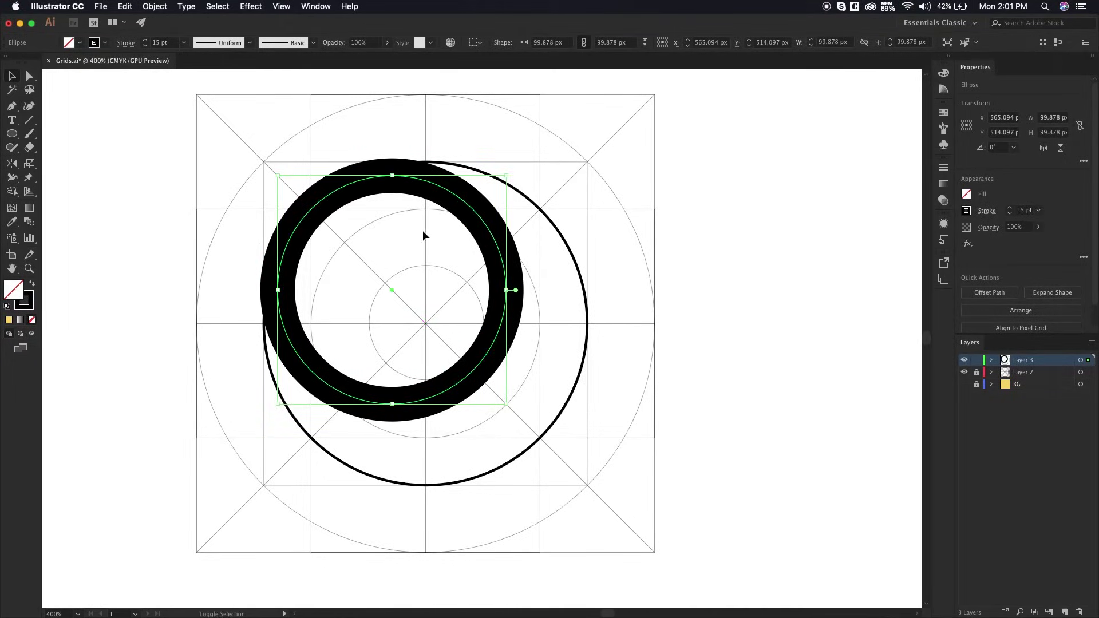
click(638, 231)
Step: Align the thick ring's 15 pt stroke to the inside of its path
drag(559, 213, 605, 237)
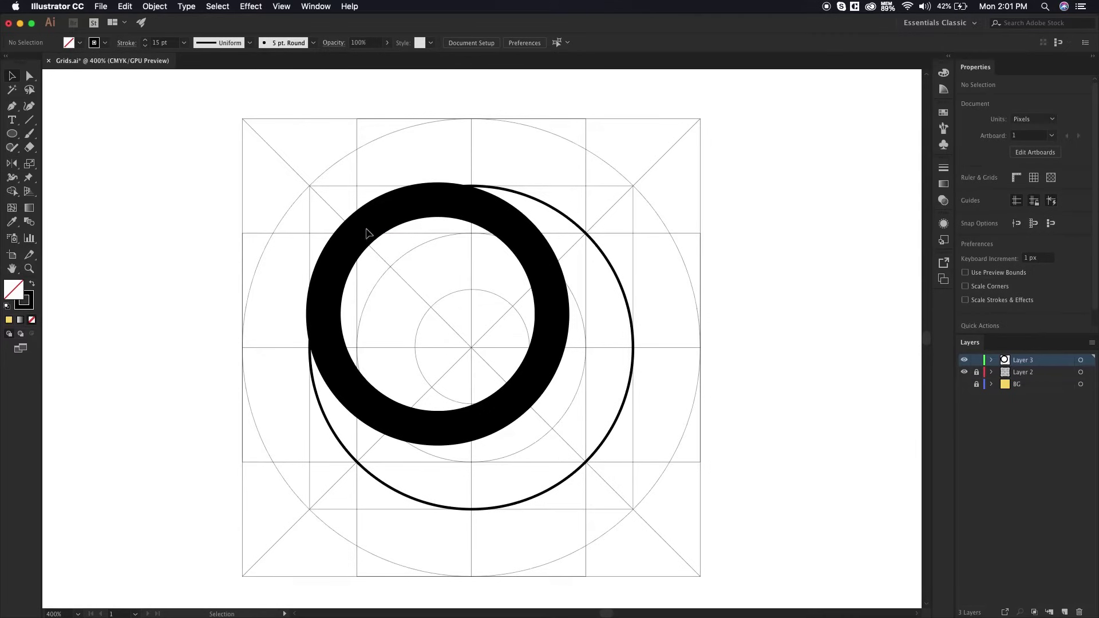
click(409, 224)
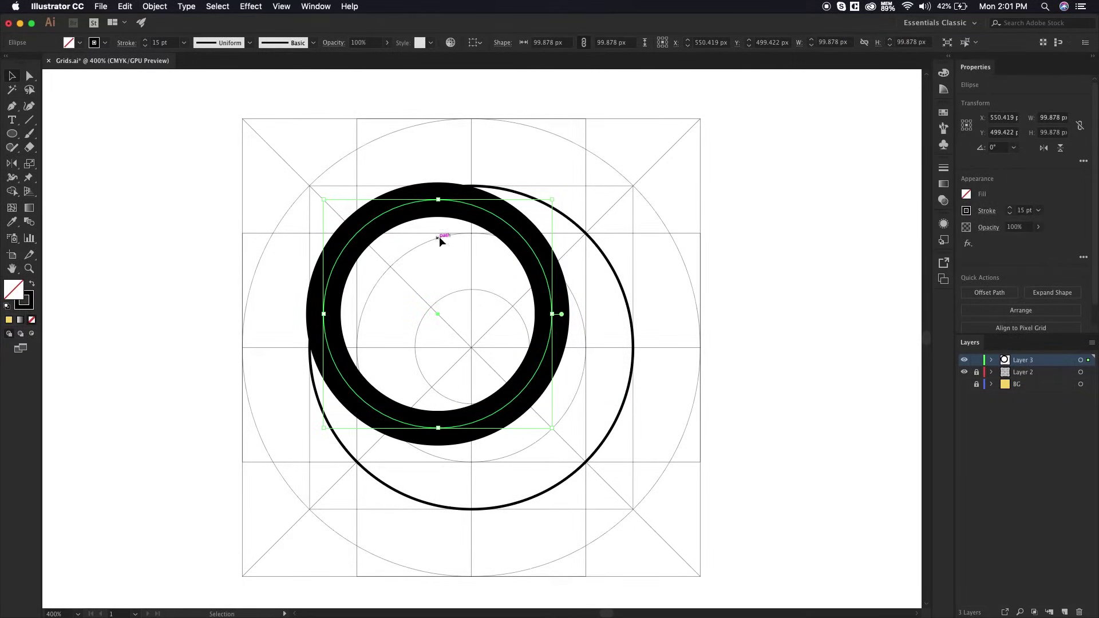
click(127, 43)
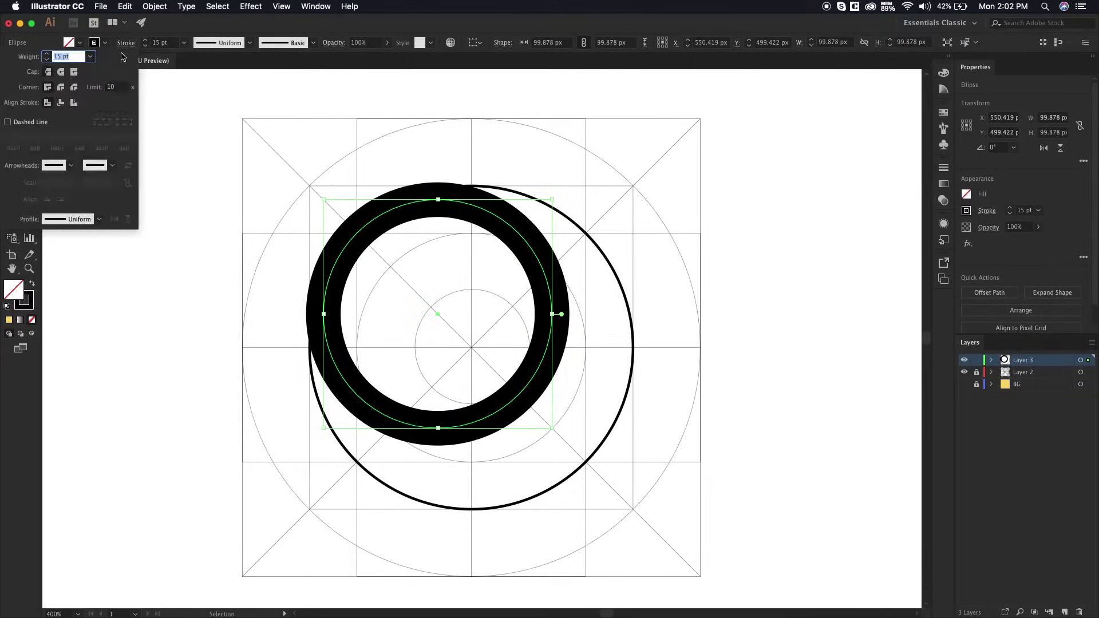
click(61, 103)
click(747, 338)
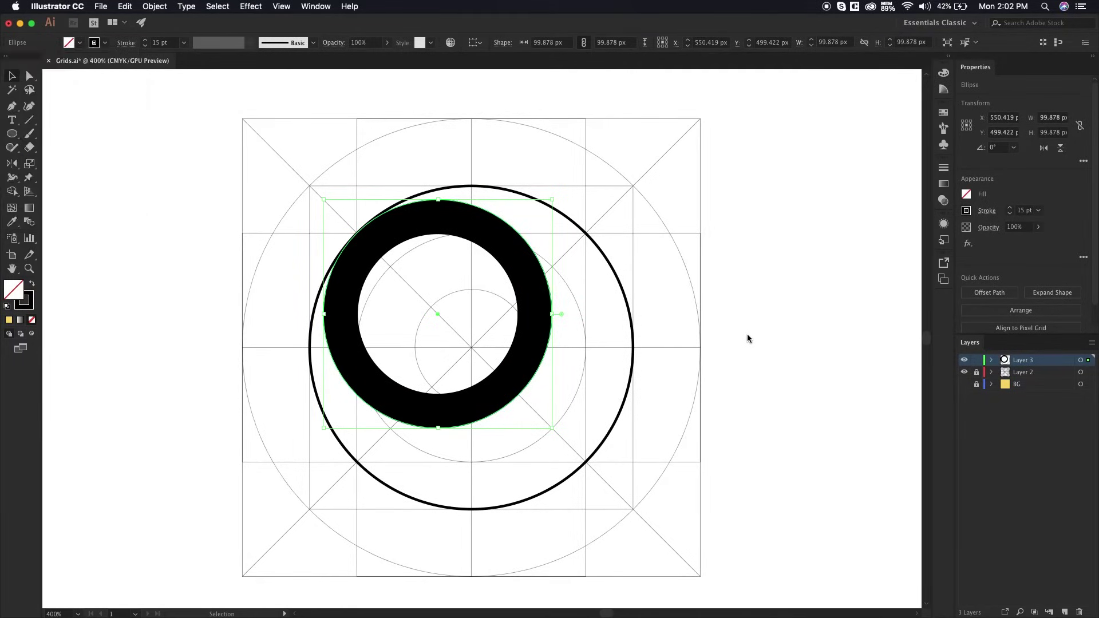
click(739, 359)
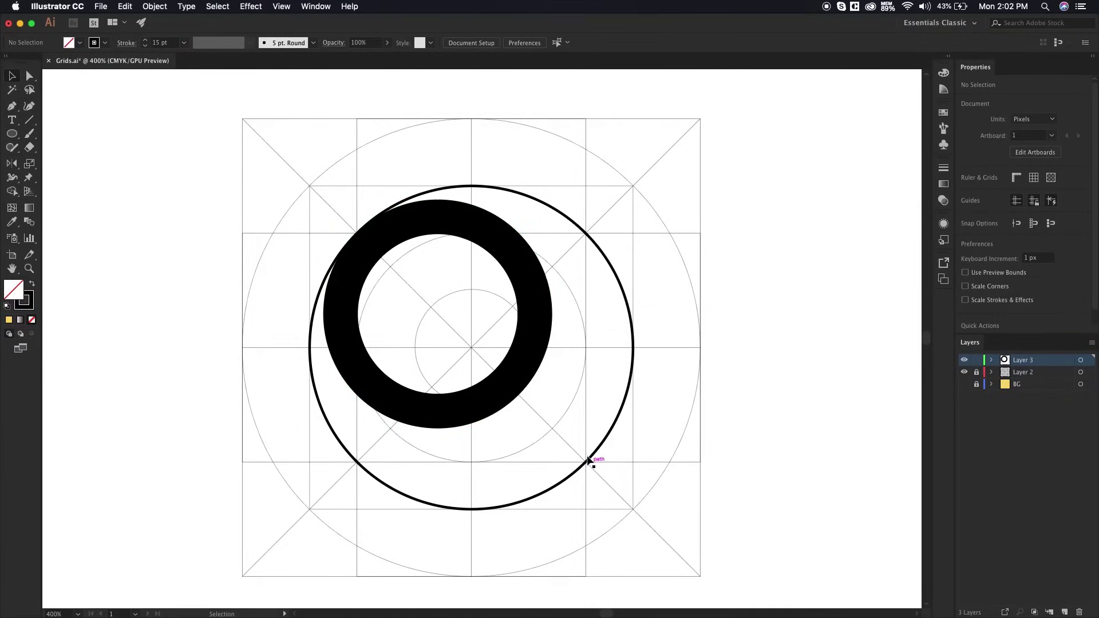
Step: Enlarge the thick ring proportionally to about 109 px, and shift it about 1.25 px up and left along the diagonal to meet the thin circle
click(509, 385)
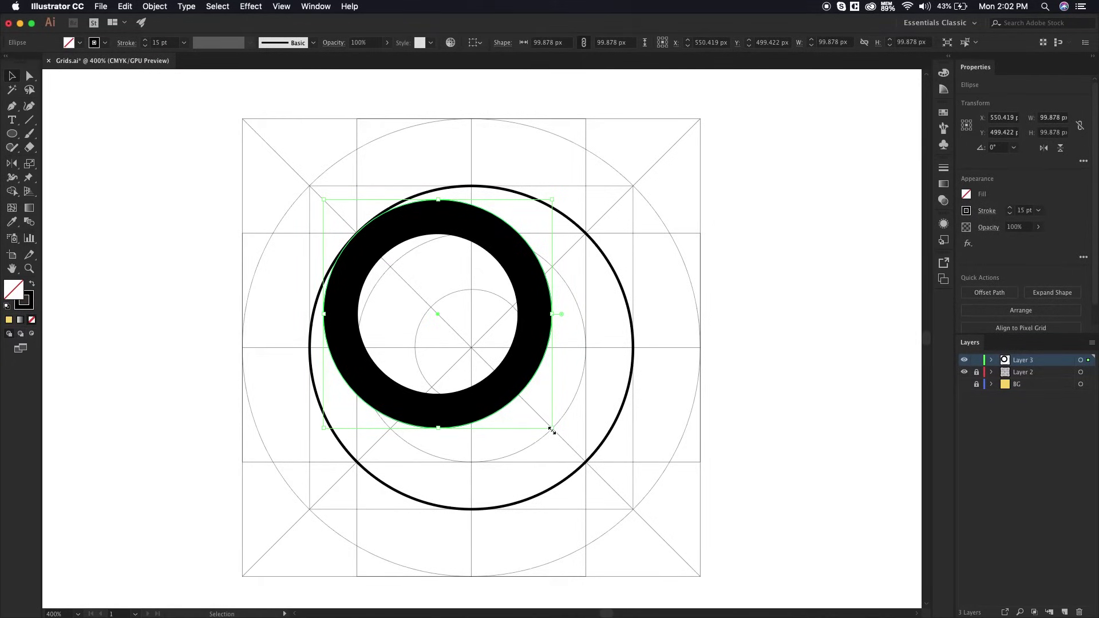
drag(551, 430, 577, 449)
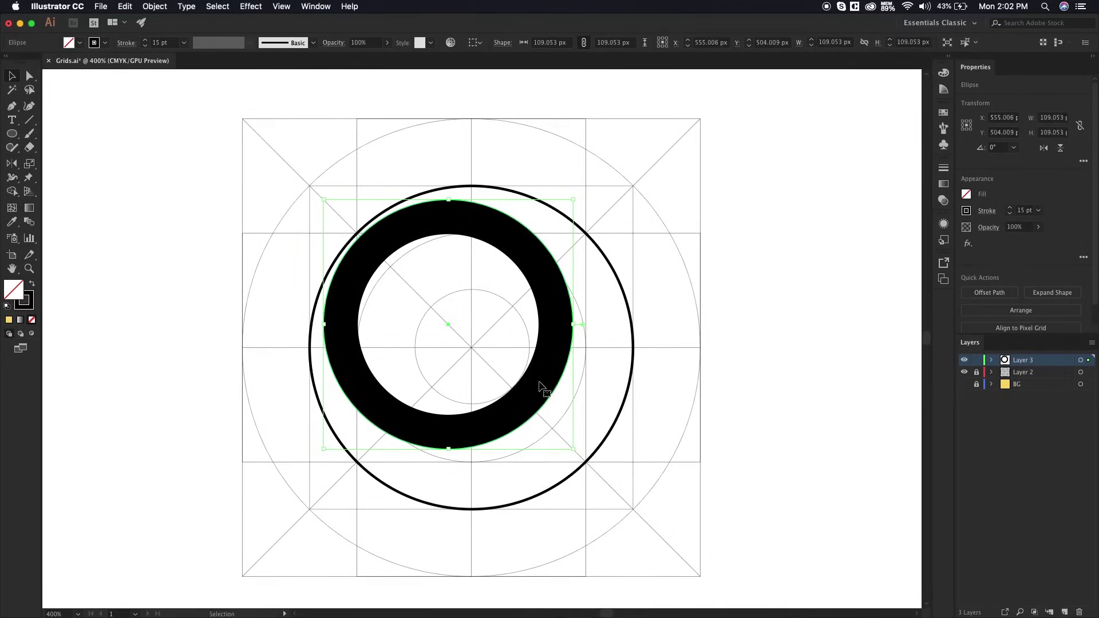
drag(532, 385, 532, 384)
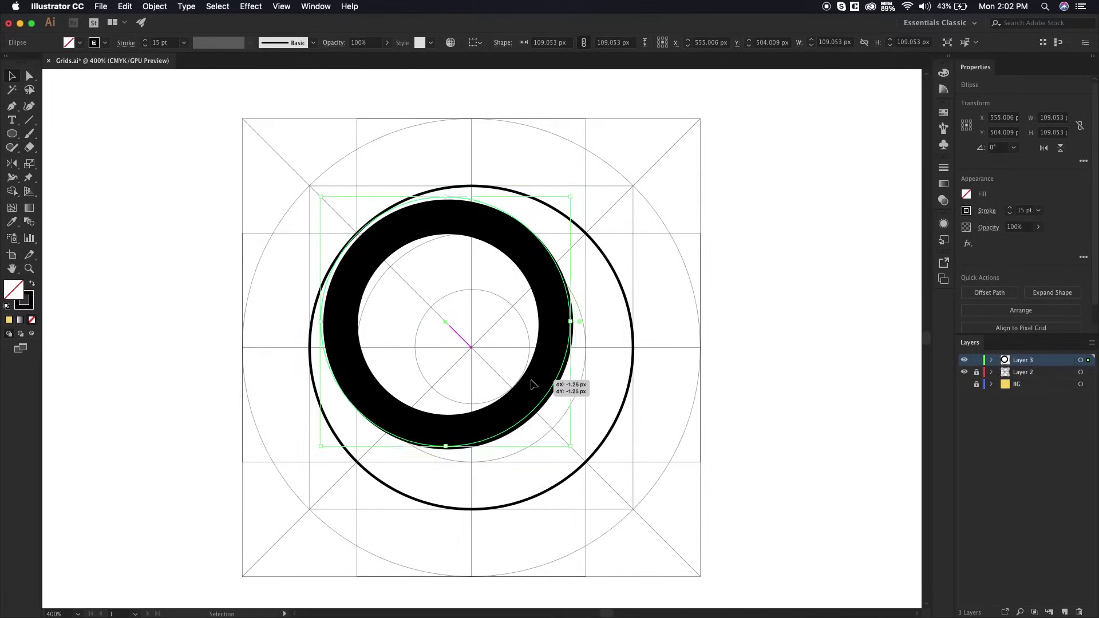
click(868, 397)
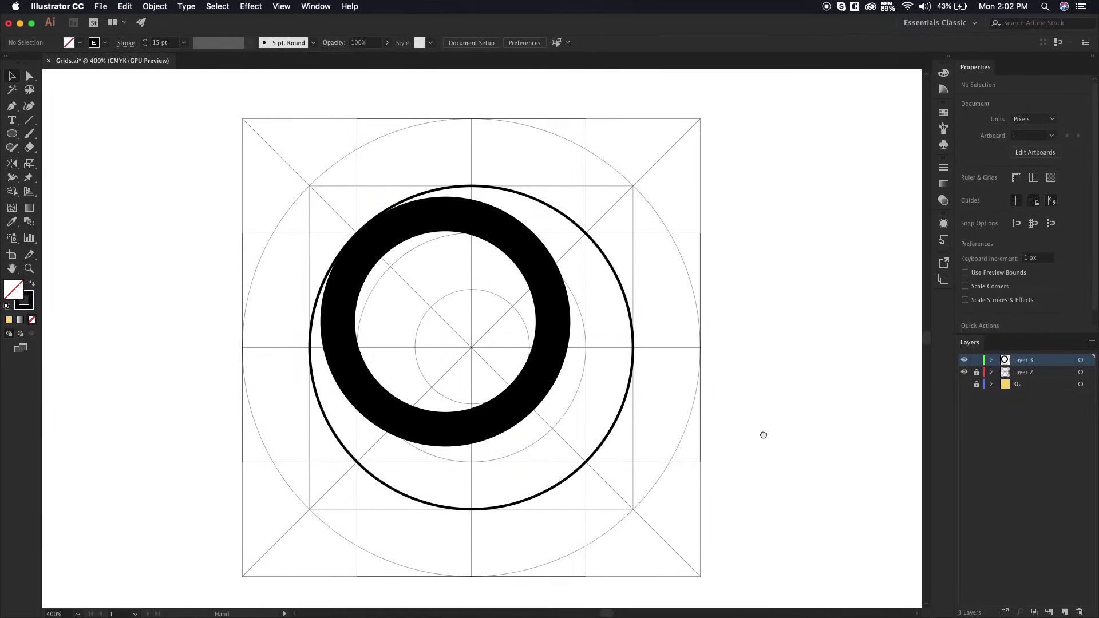
Step: Draw a diagonal line about 28 px wide and high from the lower-right grid intersection on the thin circle into the thick ring
scroll(763, 436, down, 1)
key(a)
scroll(630, 415, up, 1)
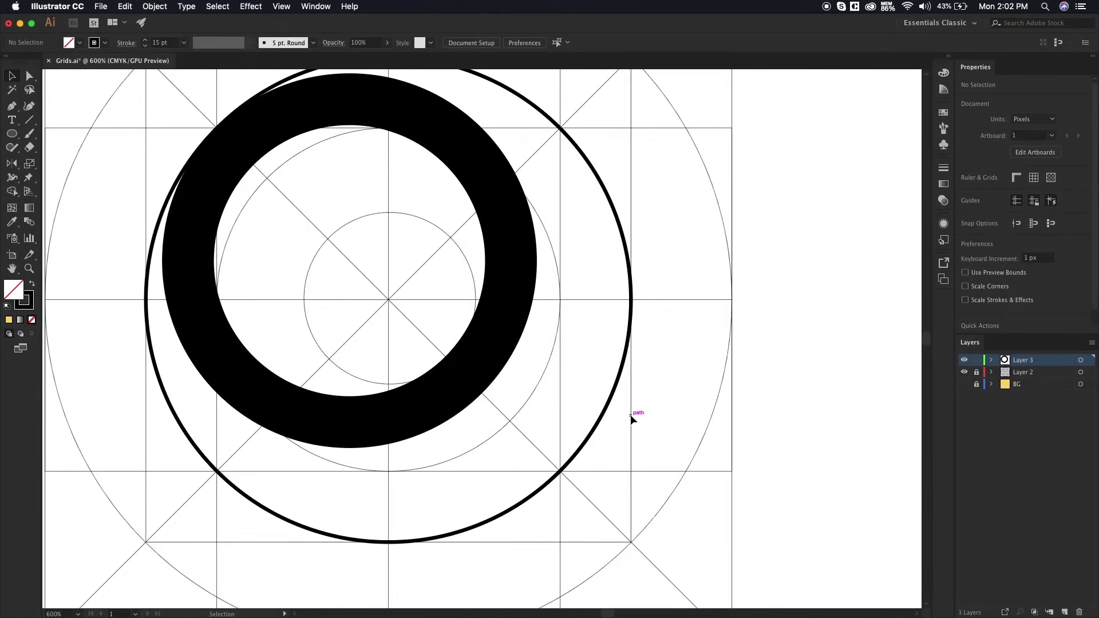
scroll(630, 414, down, 1)
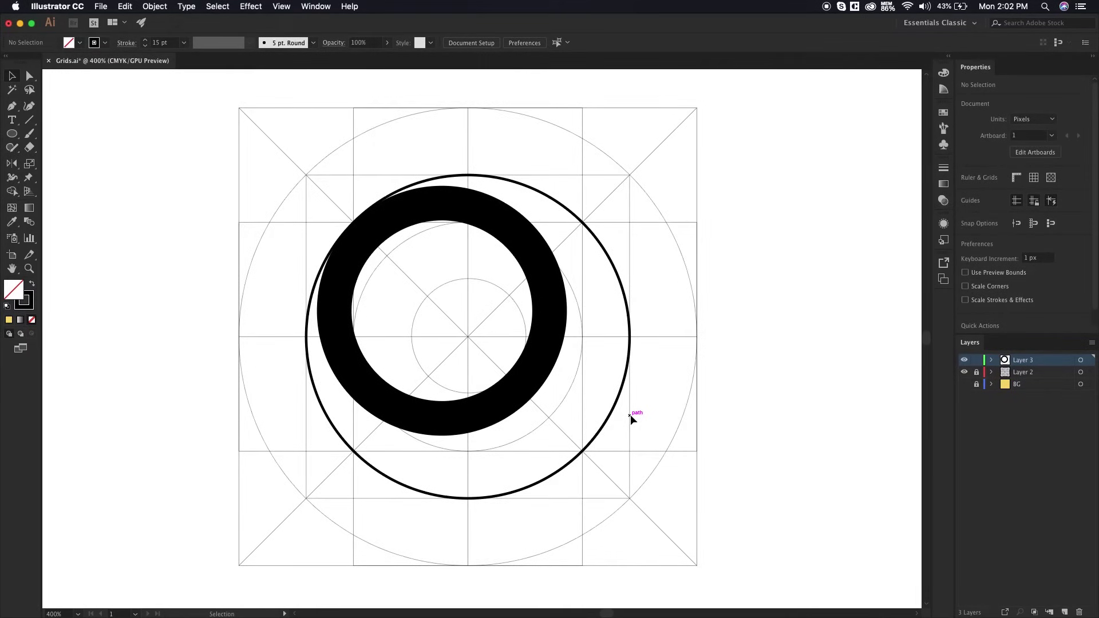
key(backslash)
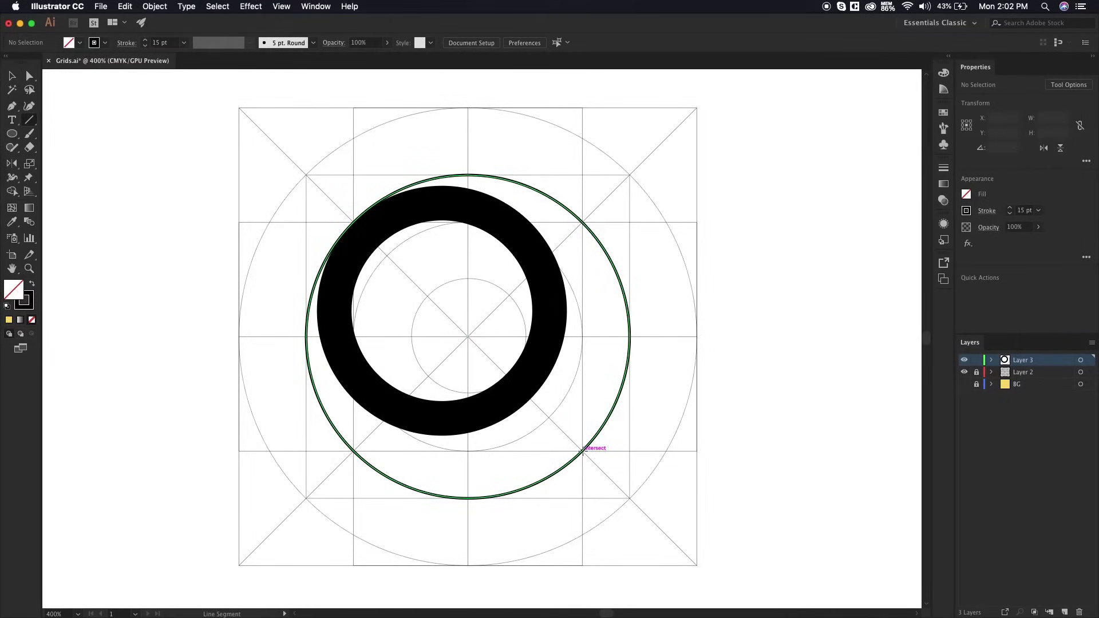
drag(583, 450, 523, 383)
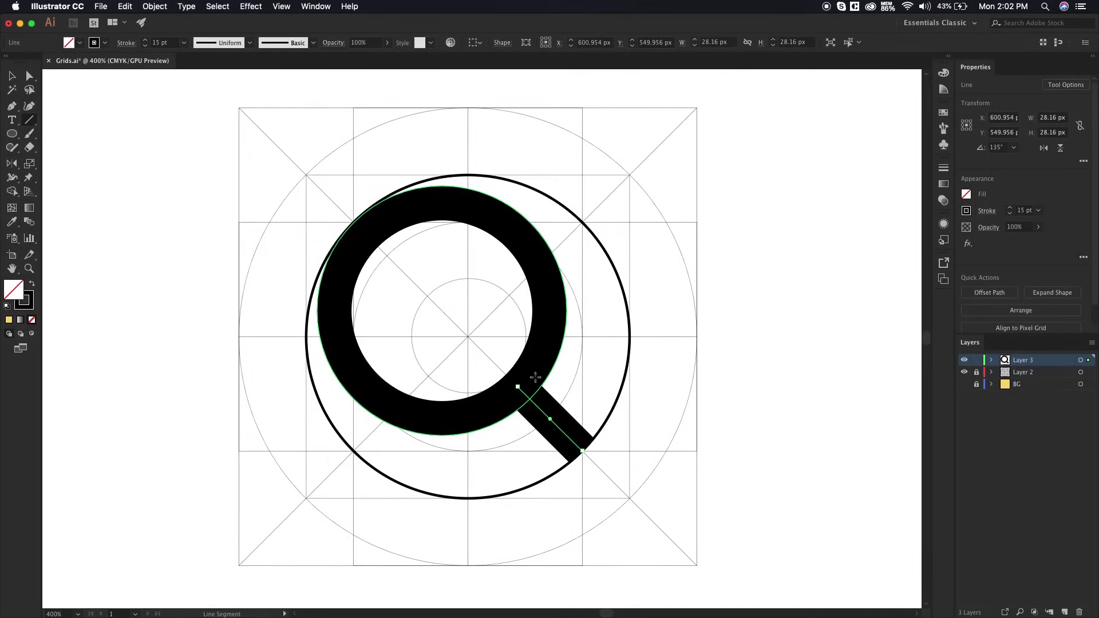
key(v)
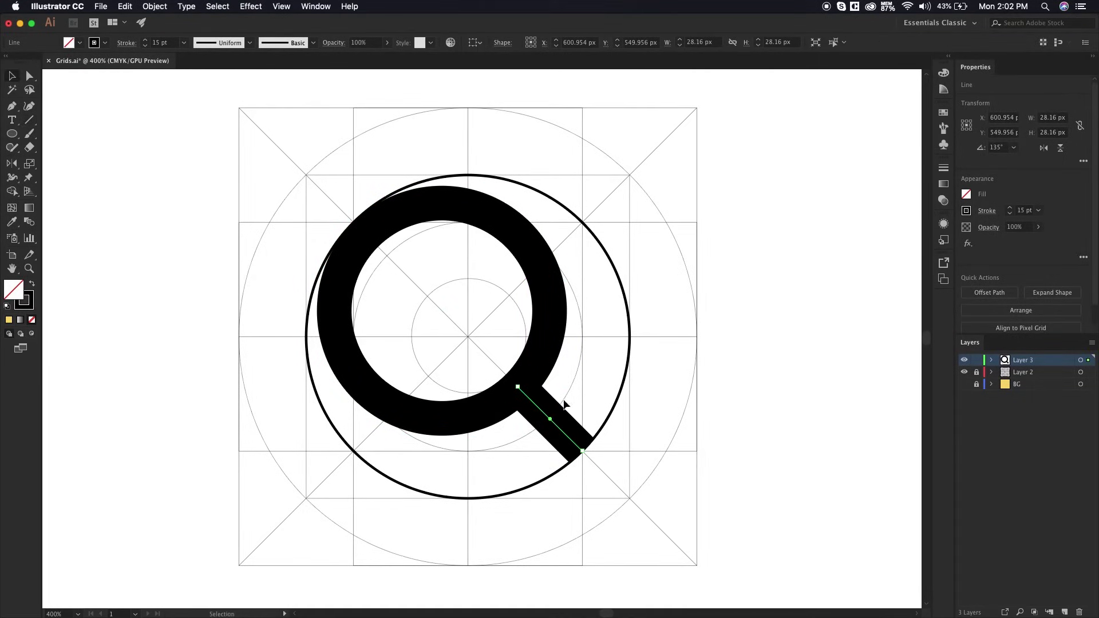
Step: Delete the thin outer circle around the magnifying glass shape
click(630, 421)
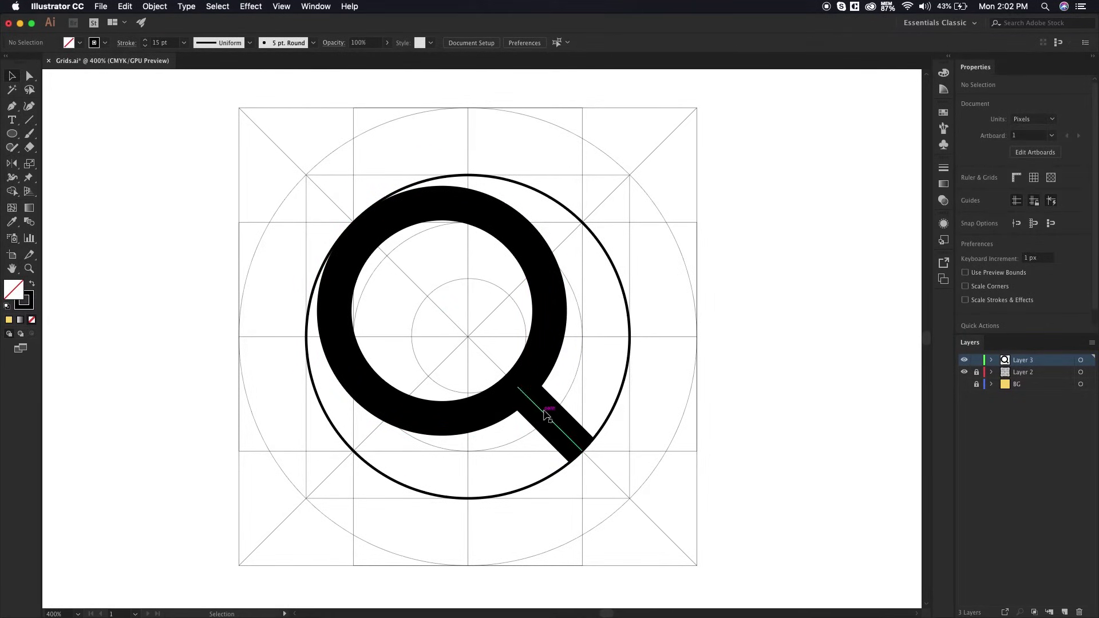
click(629, 329)
click(680, 397)
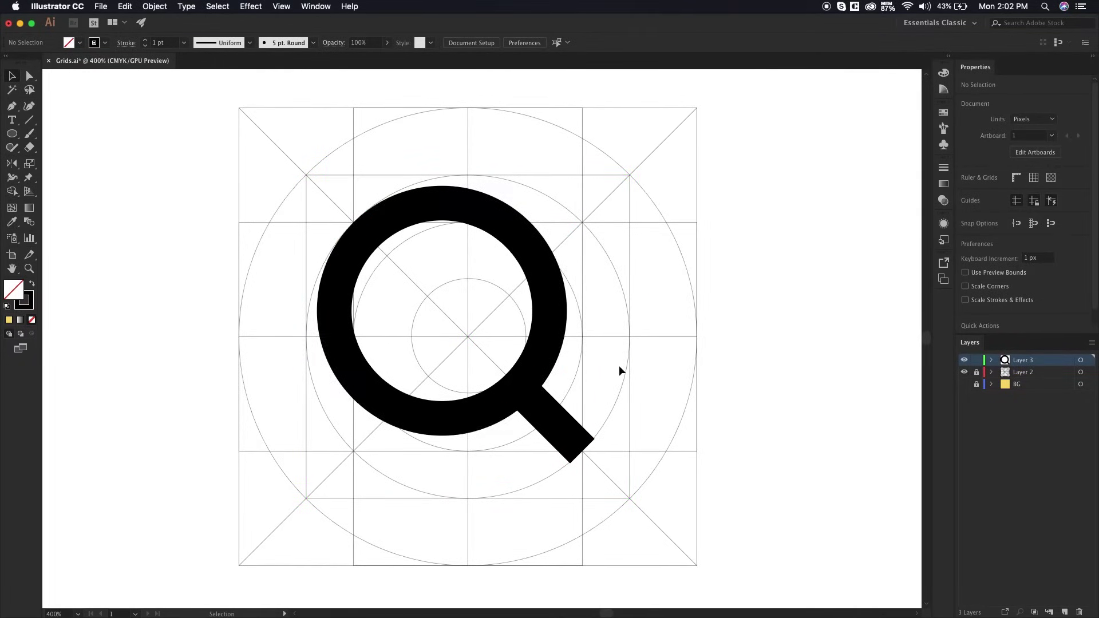
Step: Expand the ring and the handle line into filled shapes with Fill and Stroke included, and save the document
click(512, 431)
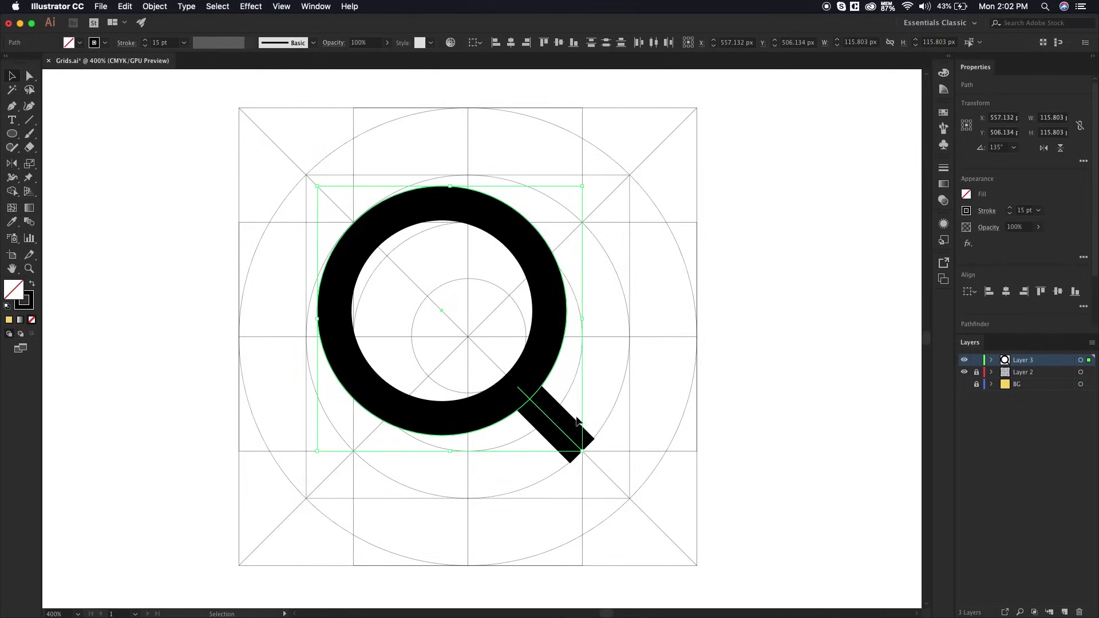
click(155, 8)
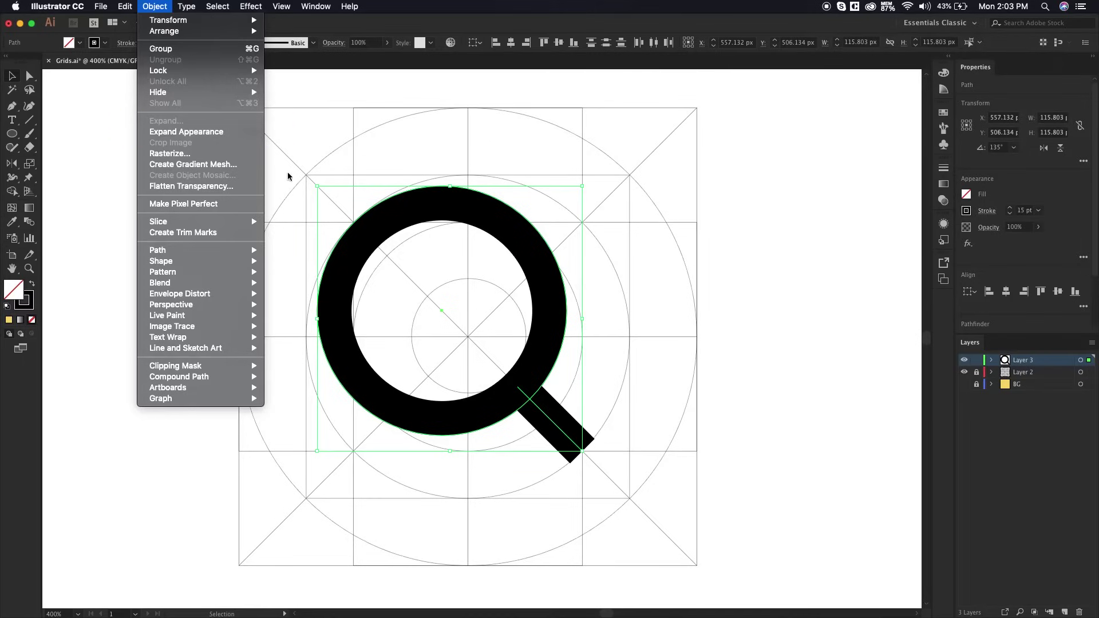
click(159, 133)
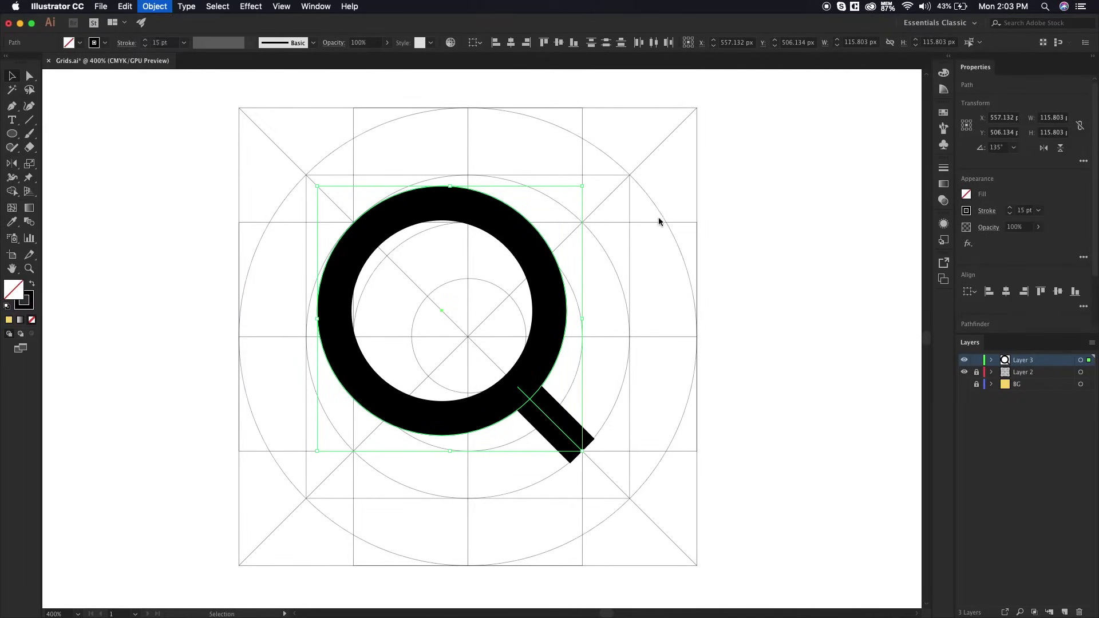
click(160, 7)
click(169, 121)
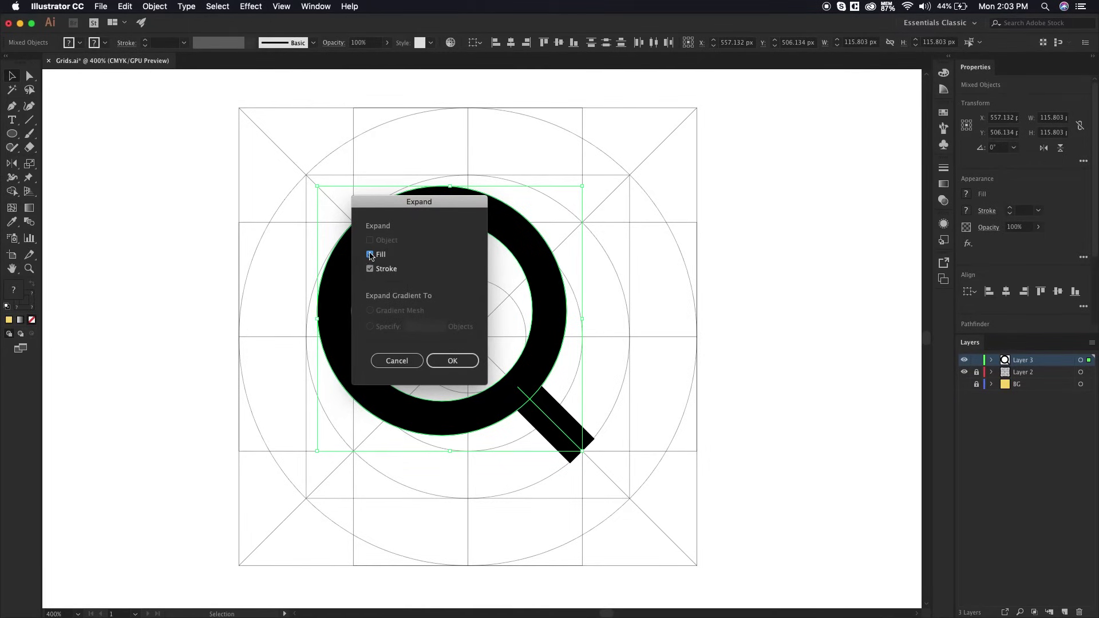
click(452, 361)
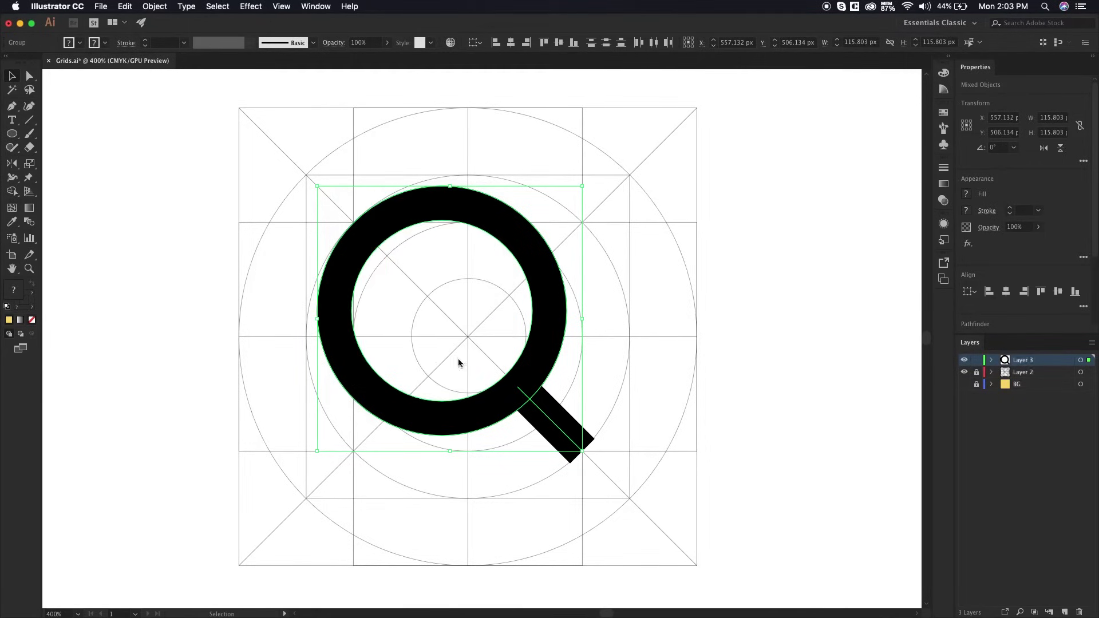
click(492, 369)
click(530, 397)
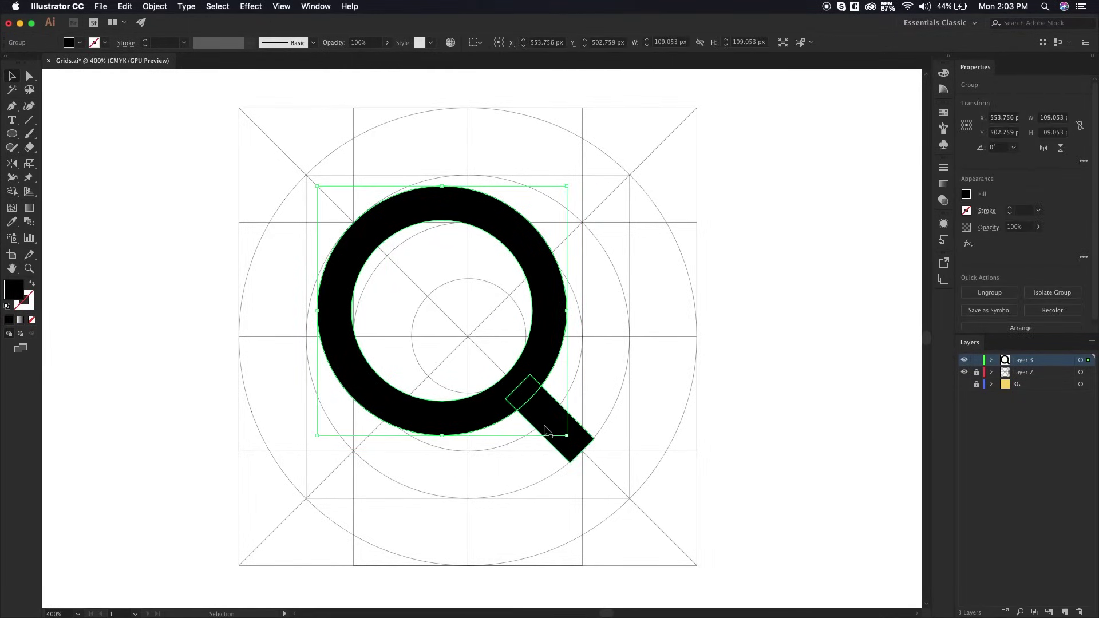
click(602, 440)
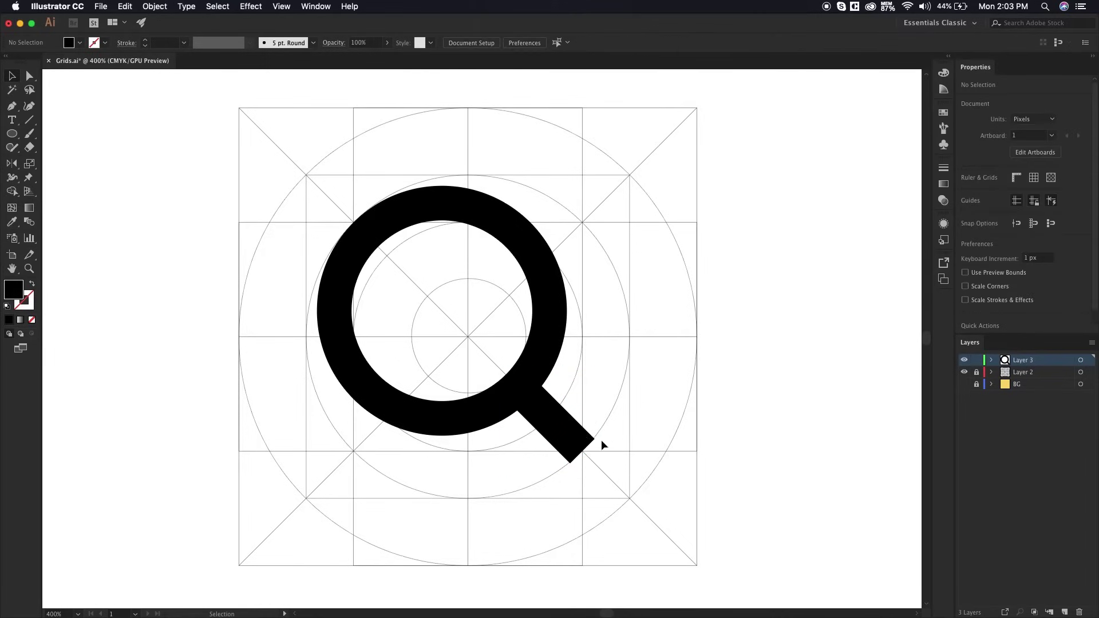
key(a)
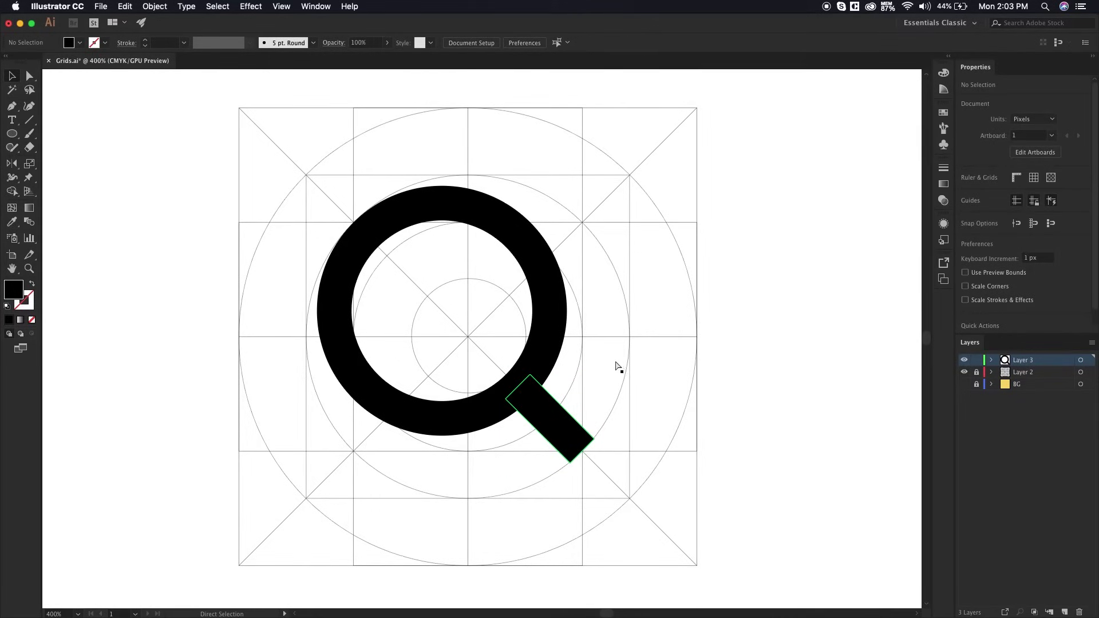
key(super+s)
key(v)
click(548, 411)
shift+click(550, 319)
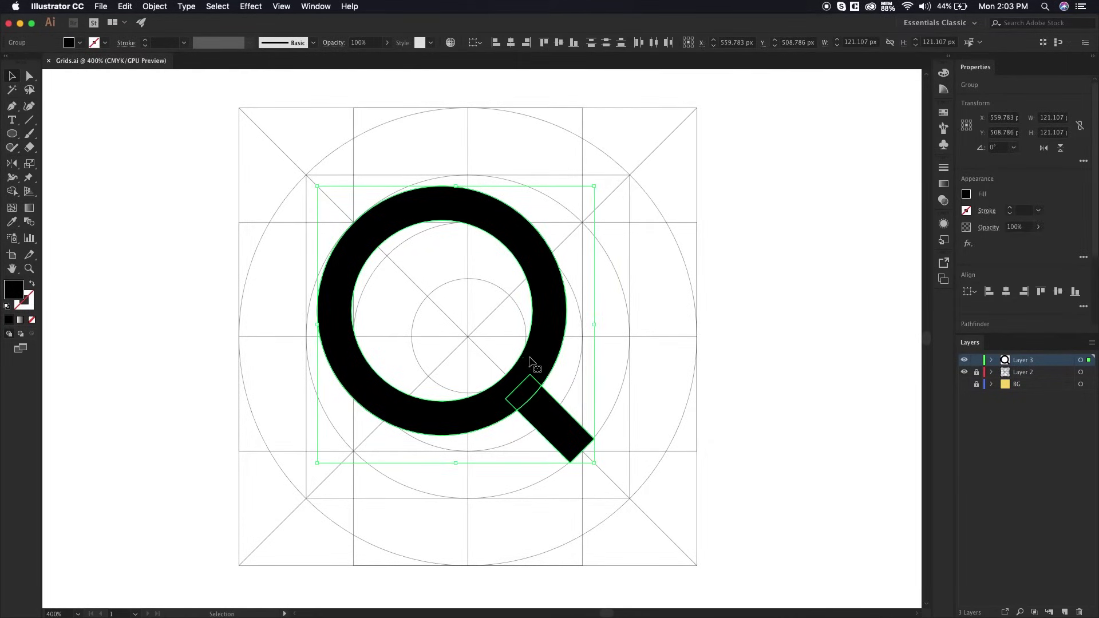
click(727, 373)
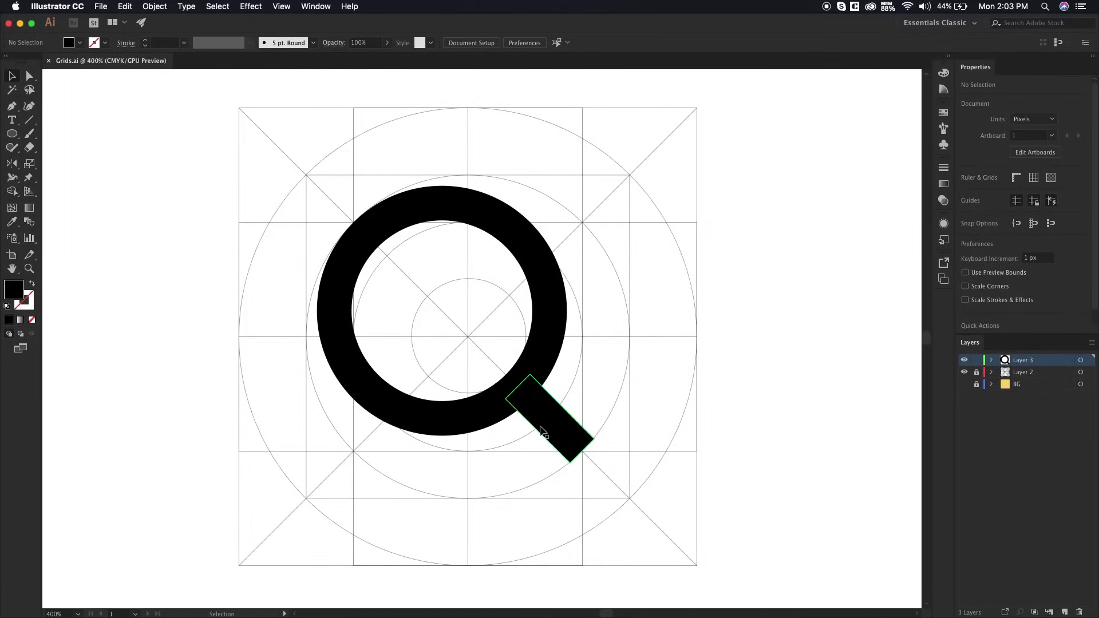
click(533, 390)
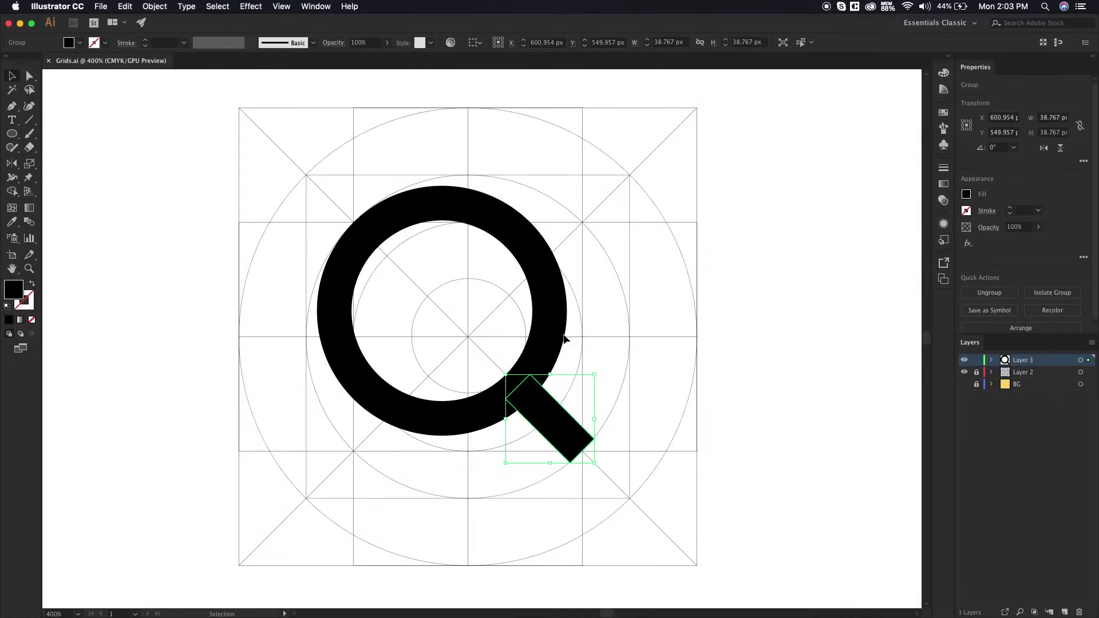
key(a)
click(534, 393)
key(Delete)
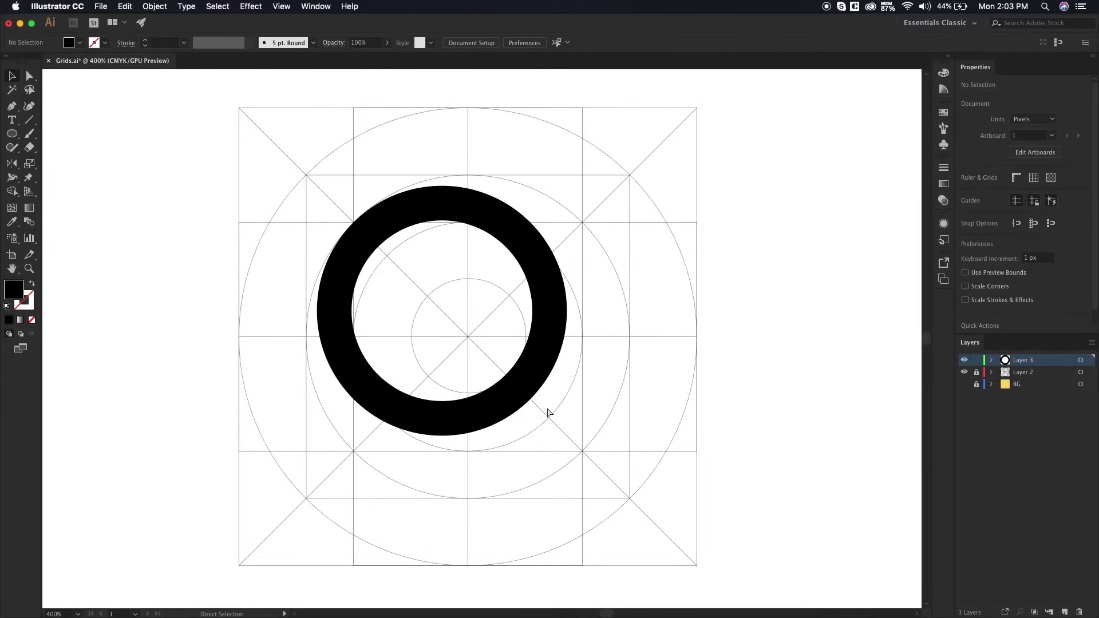
key(super+z)
key(v)
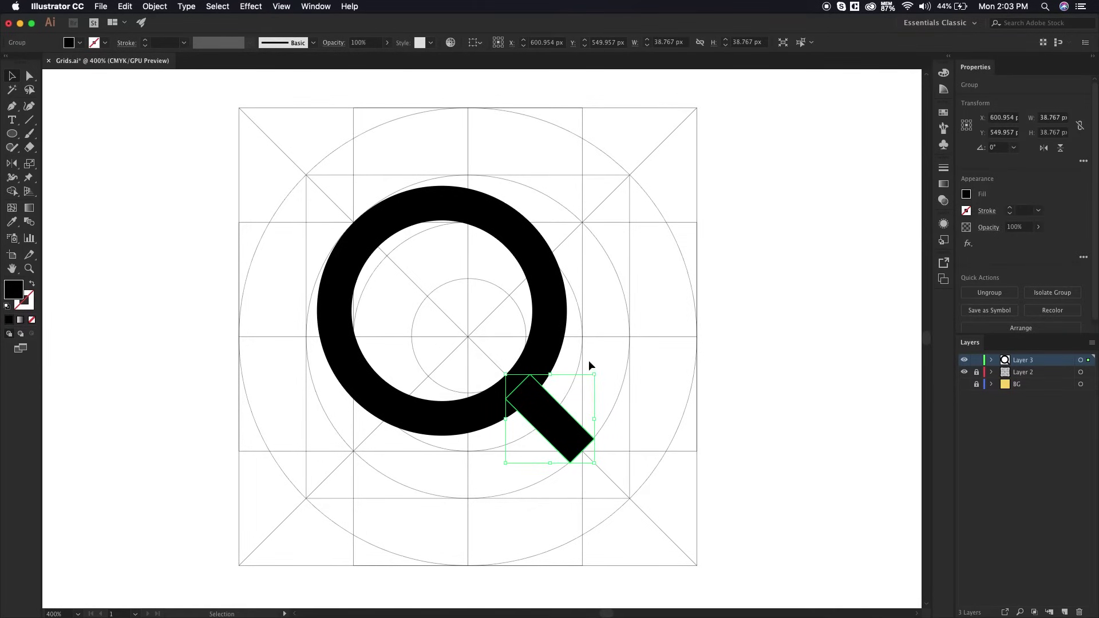
Step: Examine the groups for the ring and the handle inside Layer 3
click(559, 328)
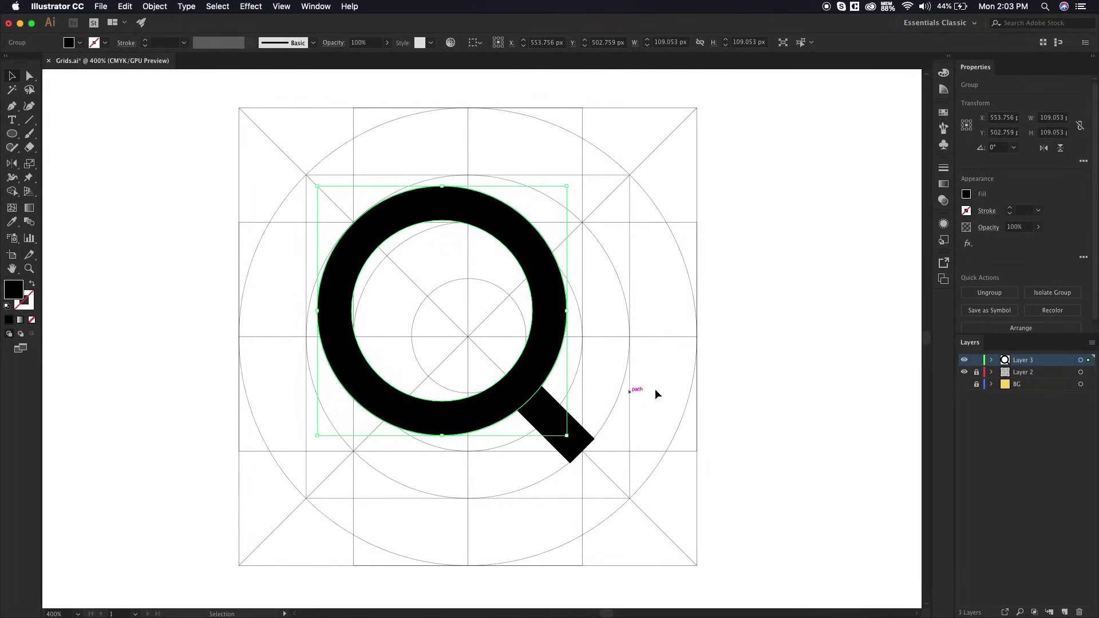
click(991, 360)
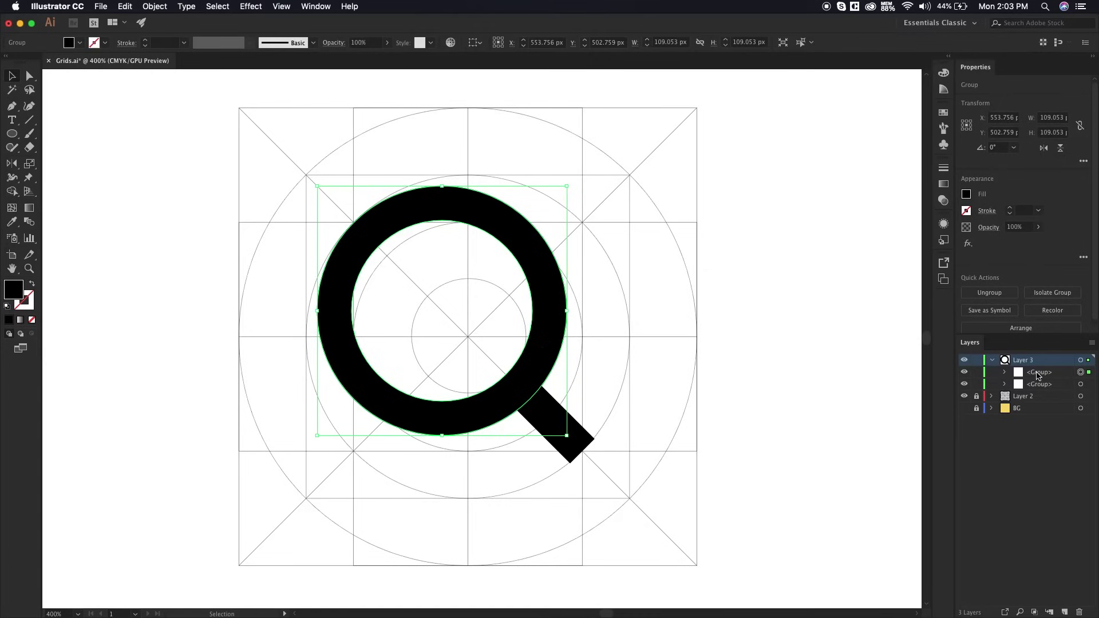
click(1038, 374)
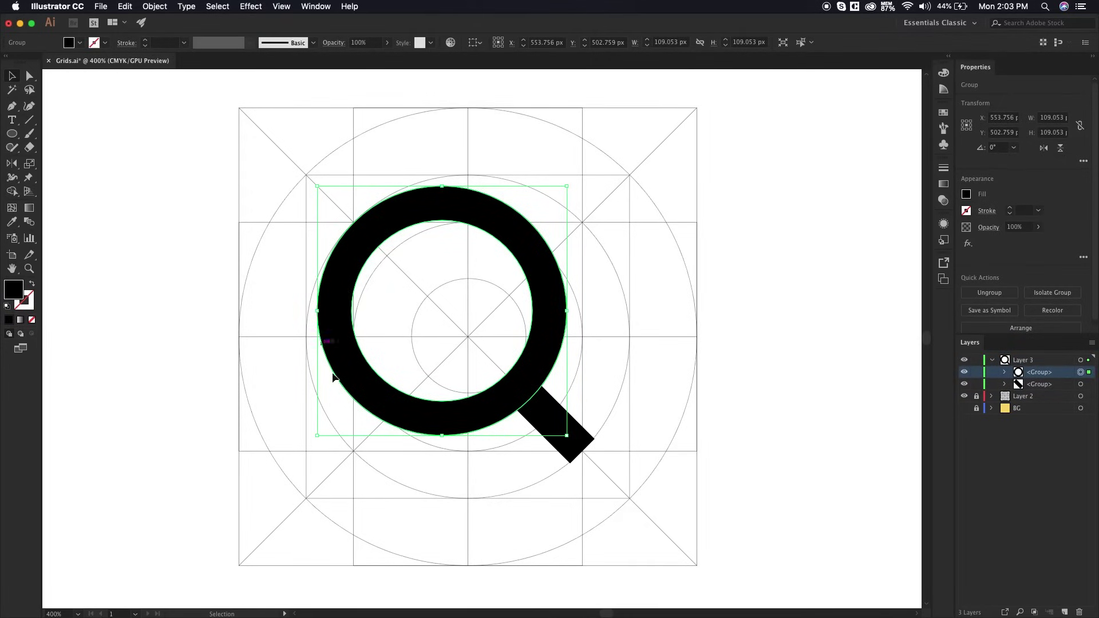
click(1036, 385)
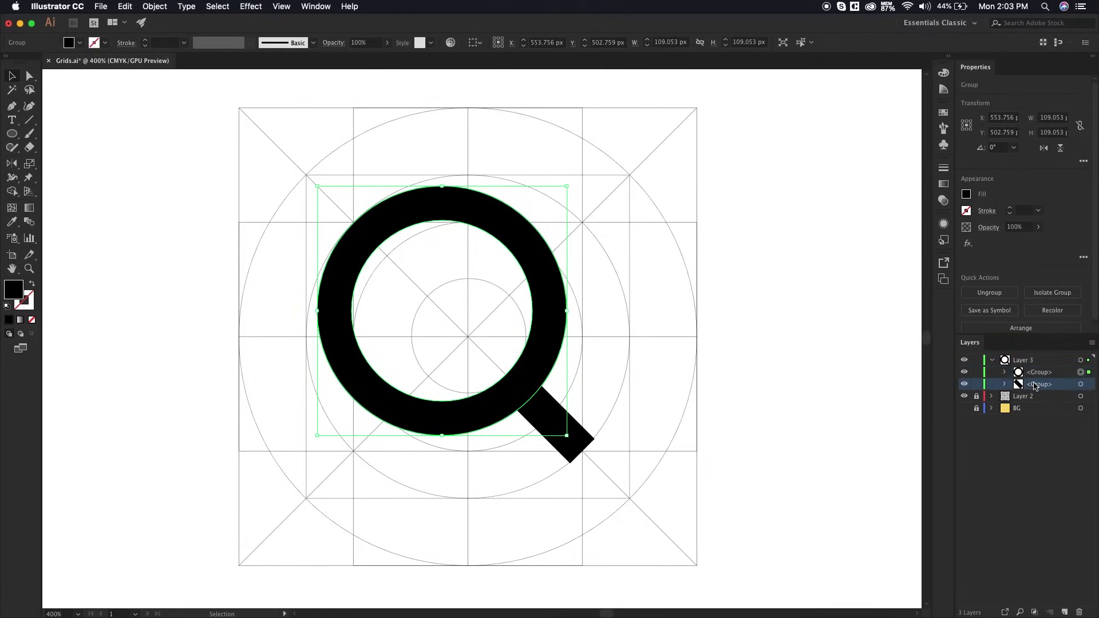
click(992, 360)
Step: Round the two outer end corners of the magnifying glass handle with a radius of 7.5 px
click(677, 404)
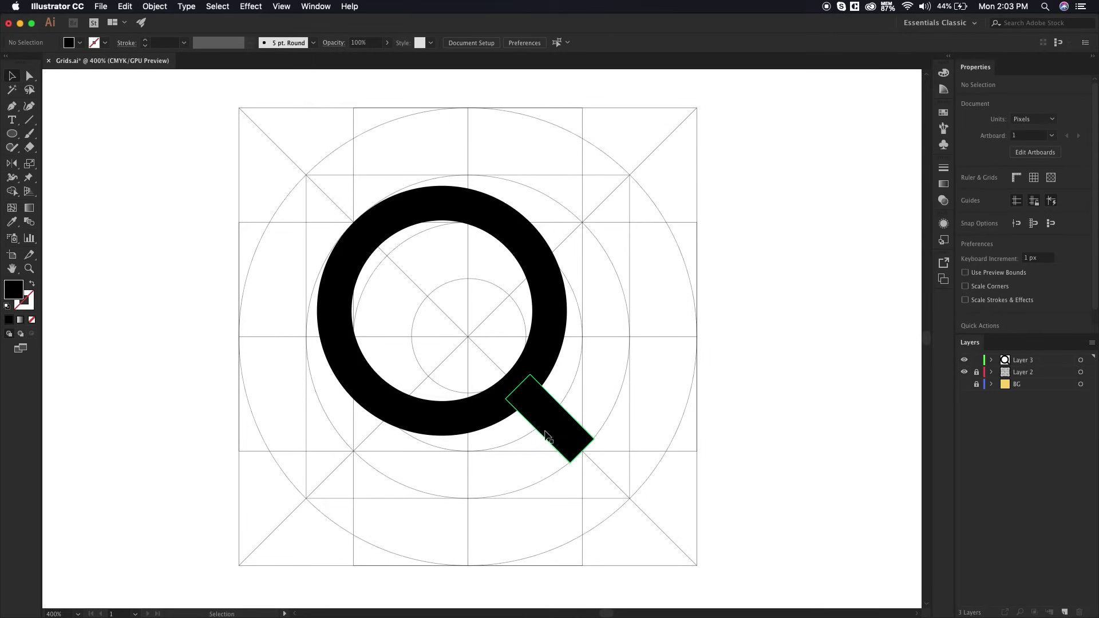
click(584, 450)
key(a)
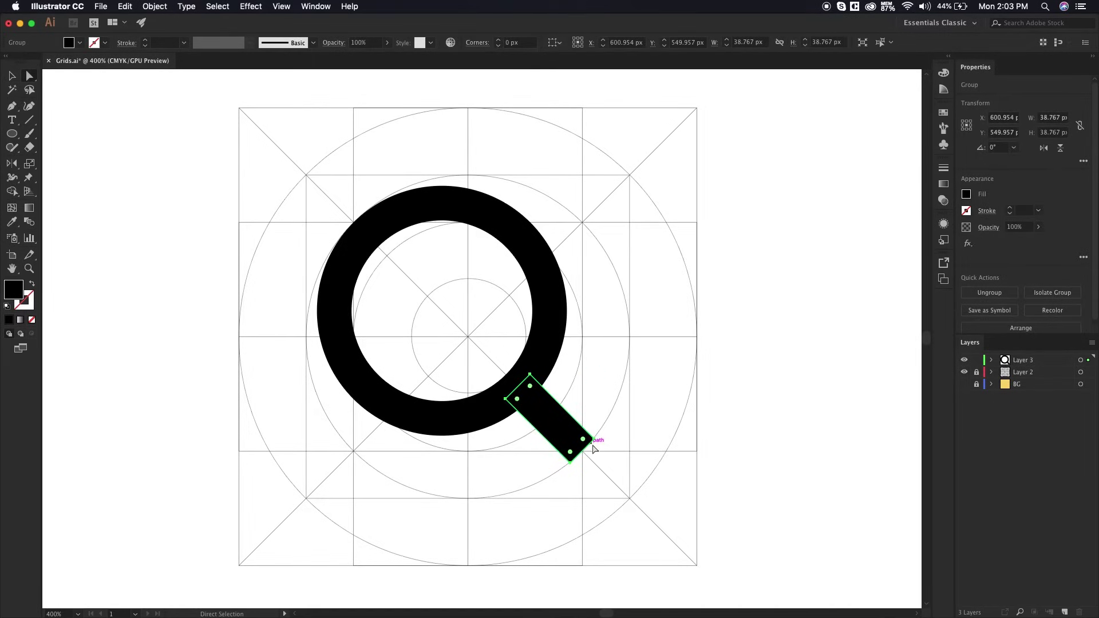
scroll(595, 445, down, 2)
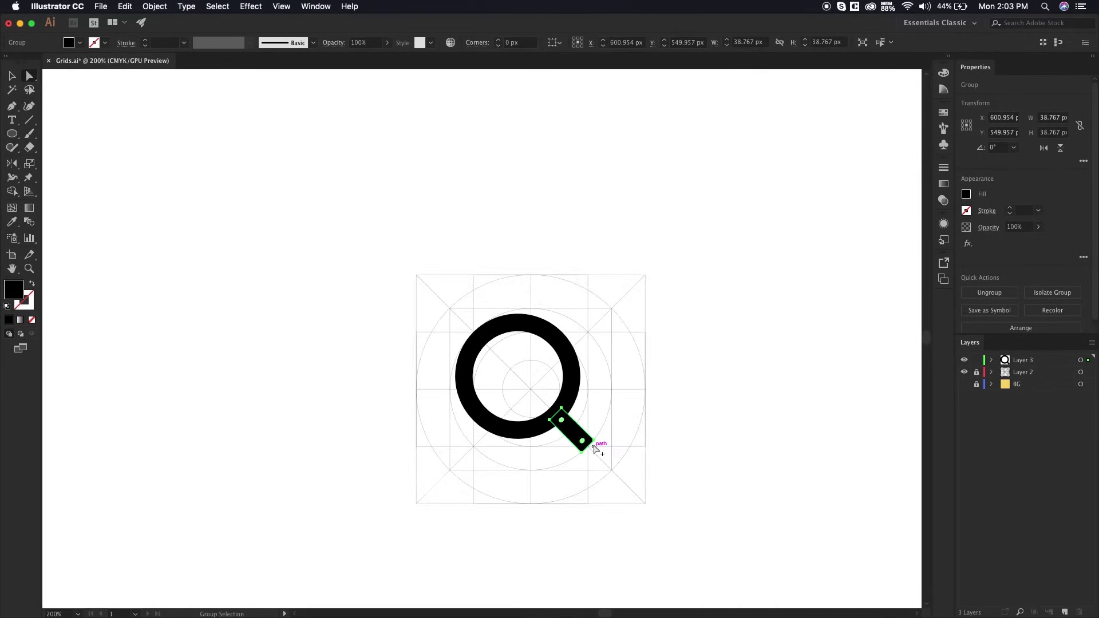
scroll(595, 445, up, 4)
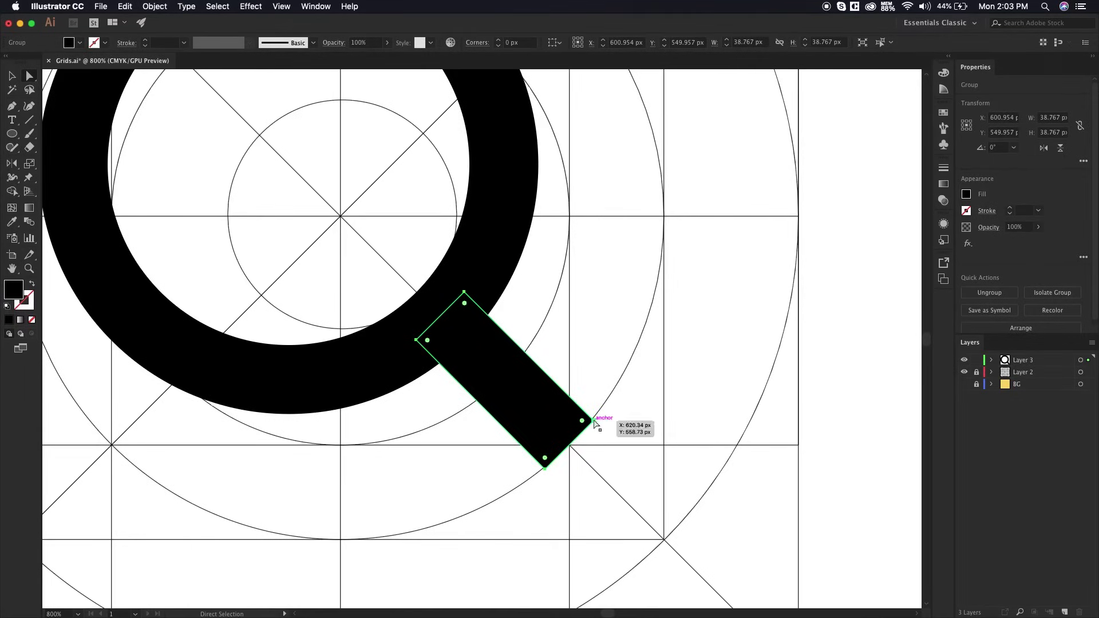
click(593, 421)
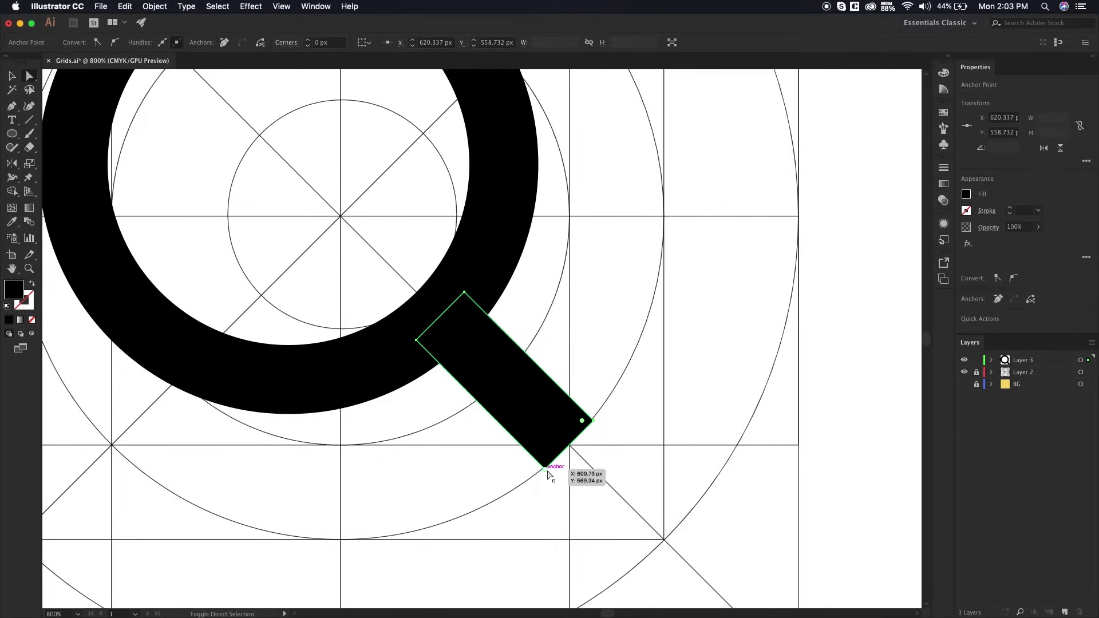
shift+click(547, 470)
drag(544, 455, 495, 211)
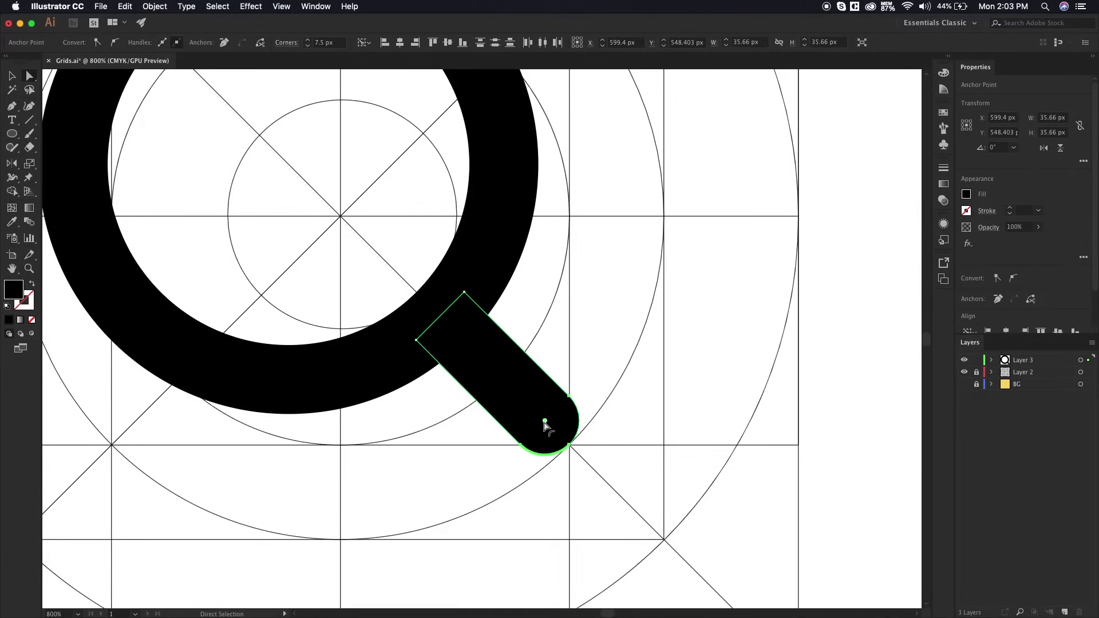
key(v)
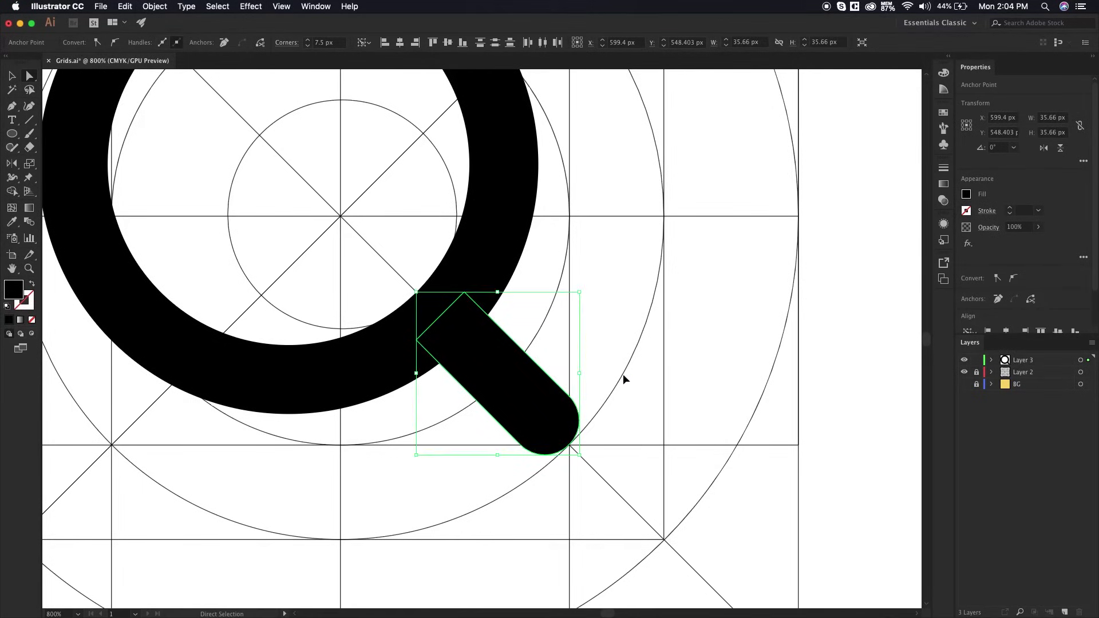
click(623, 377)
Step: Save the document and turn on visibility of the BG layer
scroll(603, 361, down, 5)
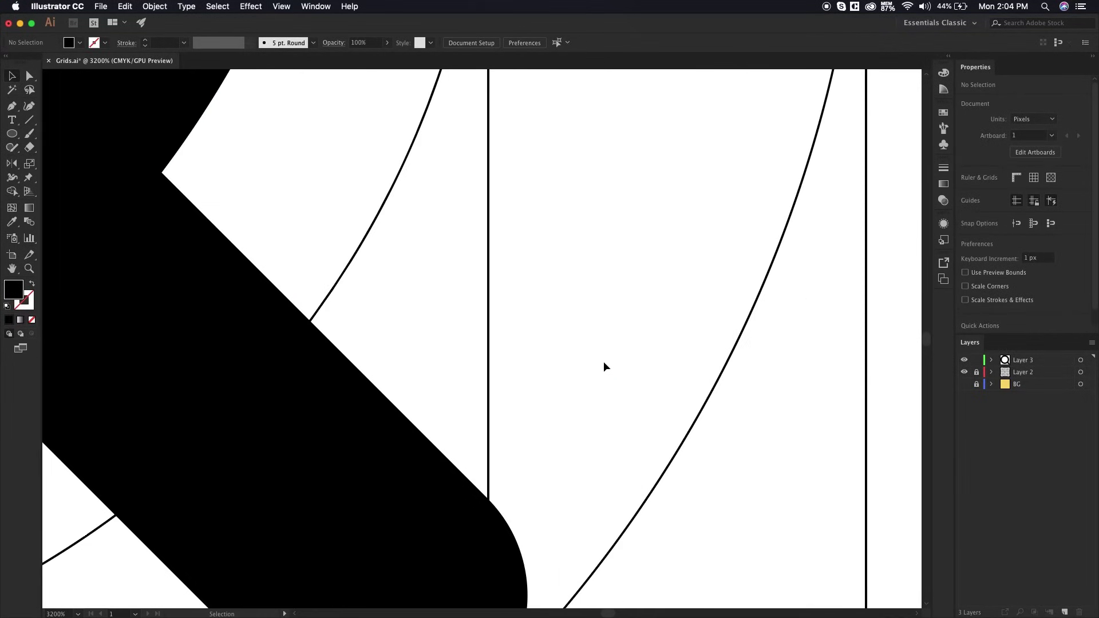
key(a)
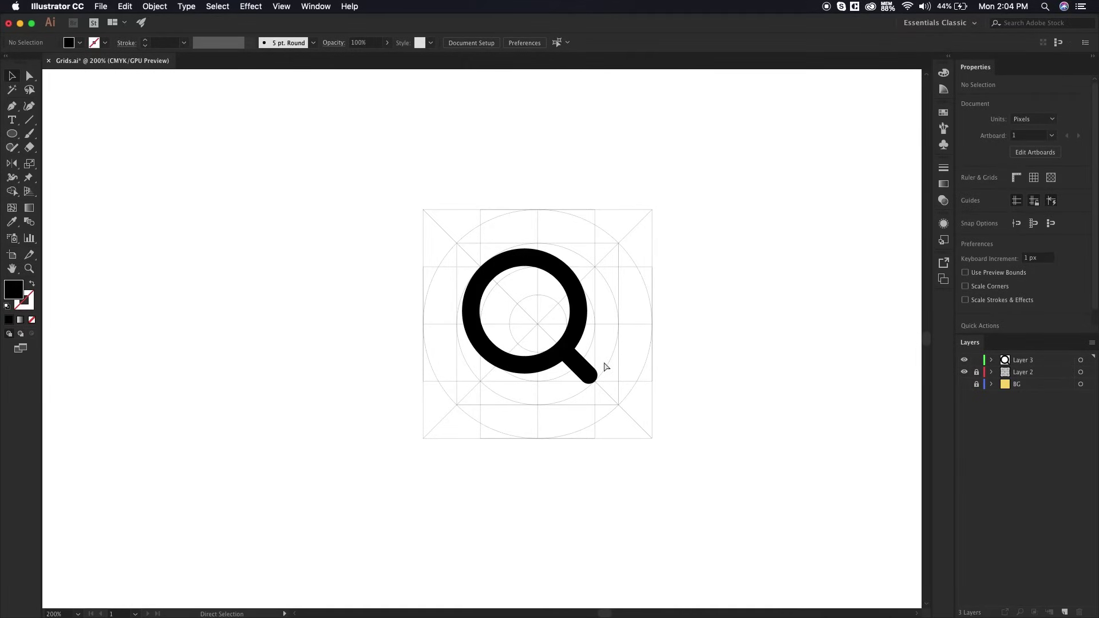
key(super+s)
key(v)
scroll(603, 361, up, 1)
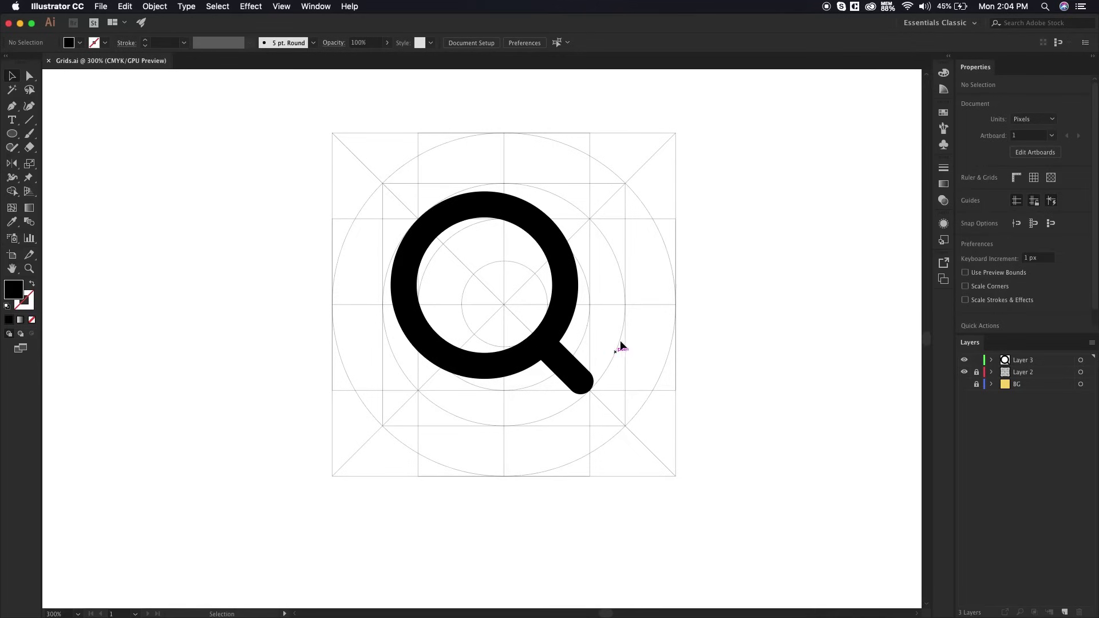
scroll(584, 332, up, 1)
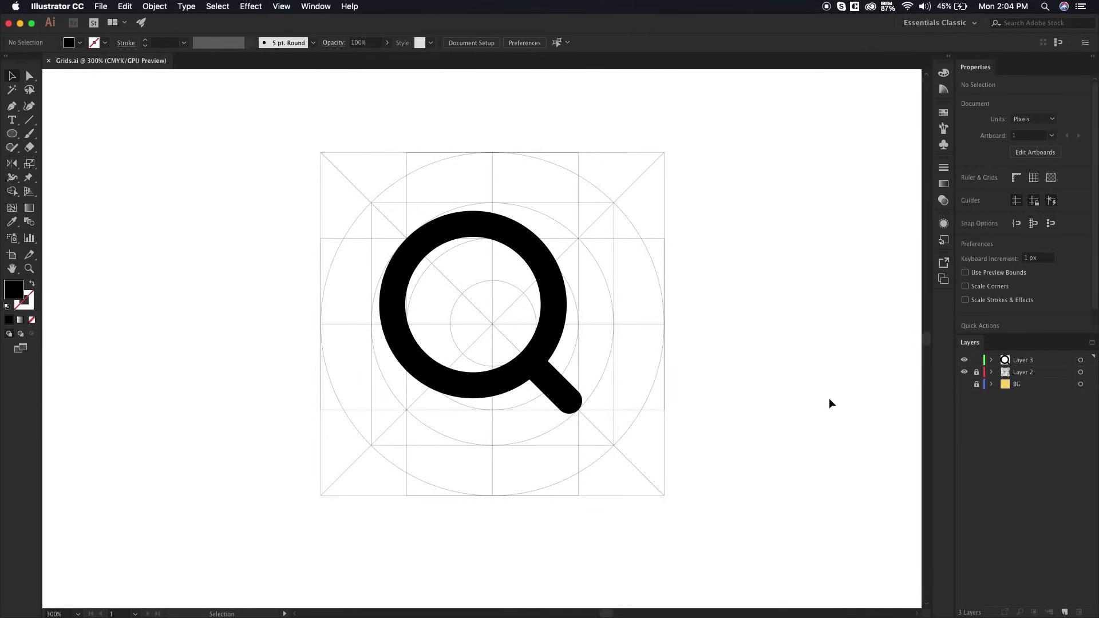
click(966, 386)
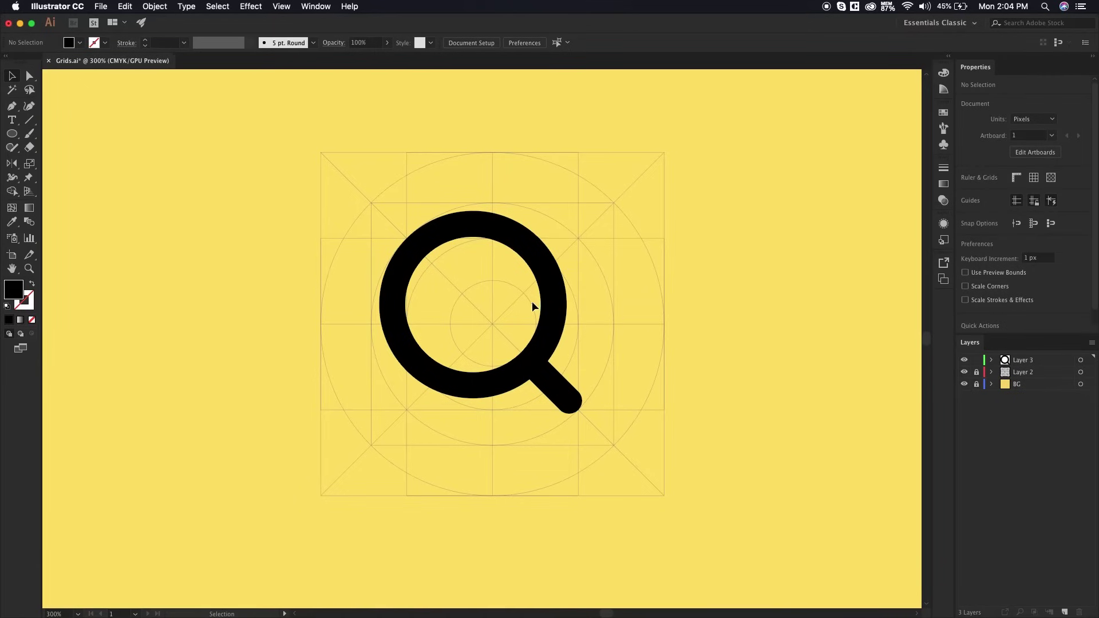
Step: Fill the magnifying glass ring with the colour 5a55a5
click(559, 309)
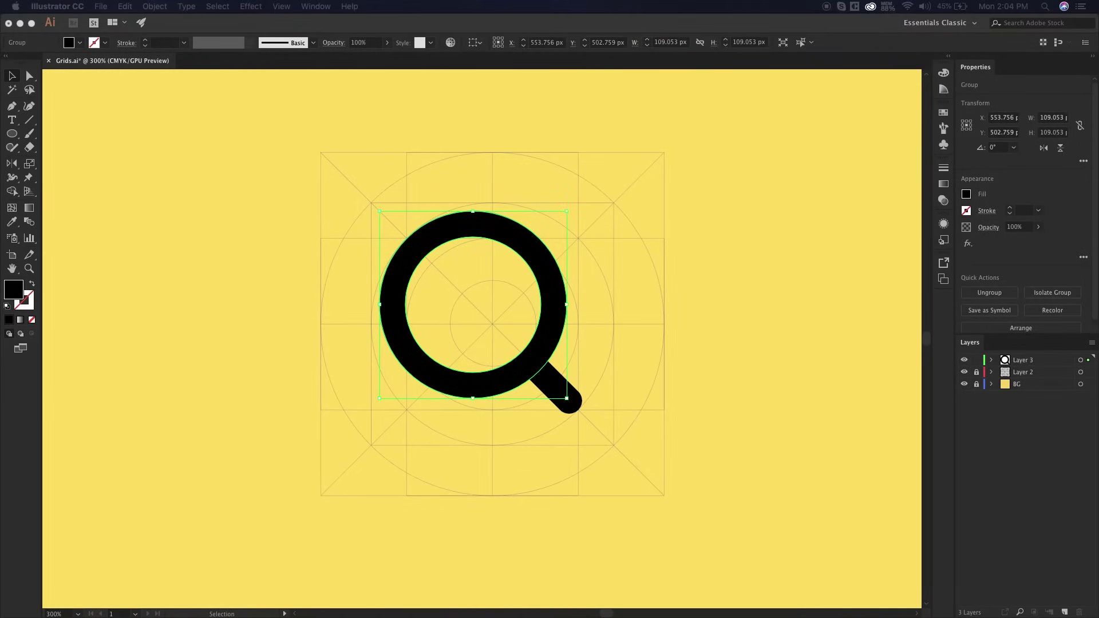
double_click(17, 289)
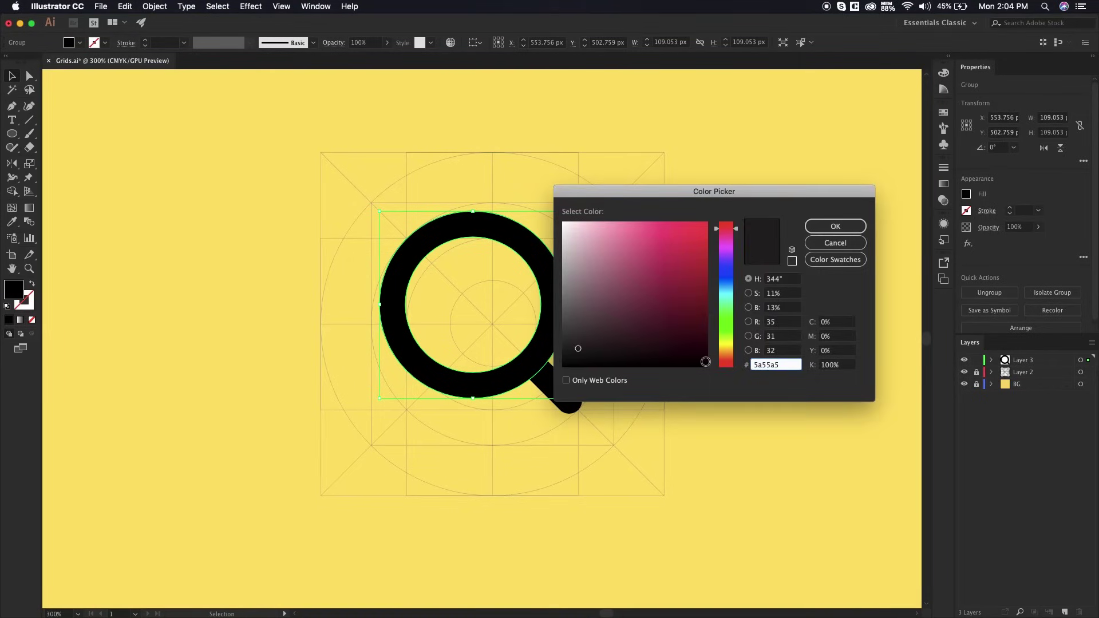
text(5a55a5)
key(Return)
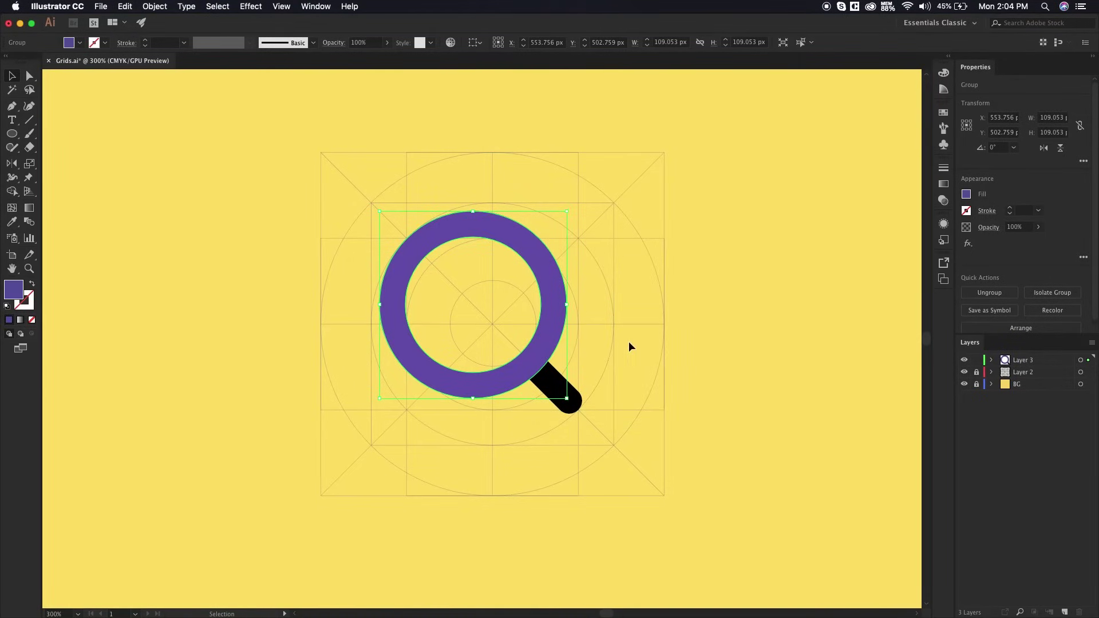
Step: Fill the magnifying glass handle with a lighter shade of purple than the ring
click(555, 387)
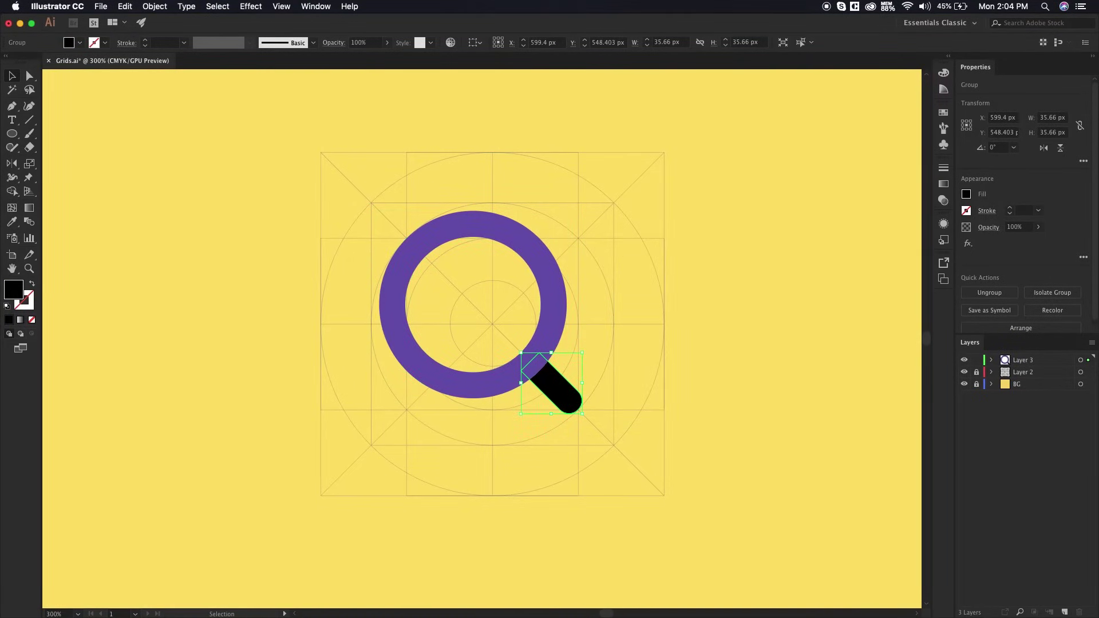
double_click(14, 284)
click(835, 230)
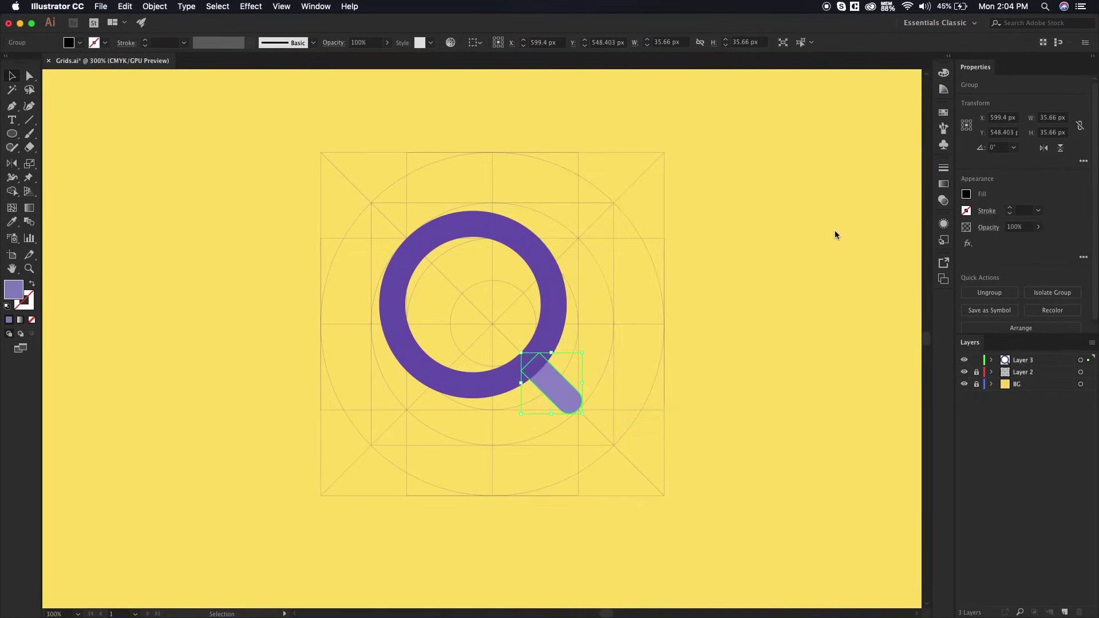
click(834, 230)
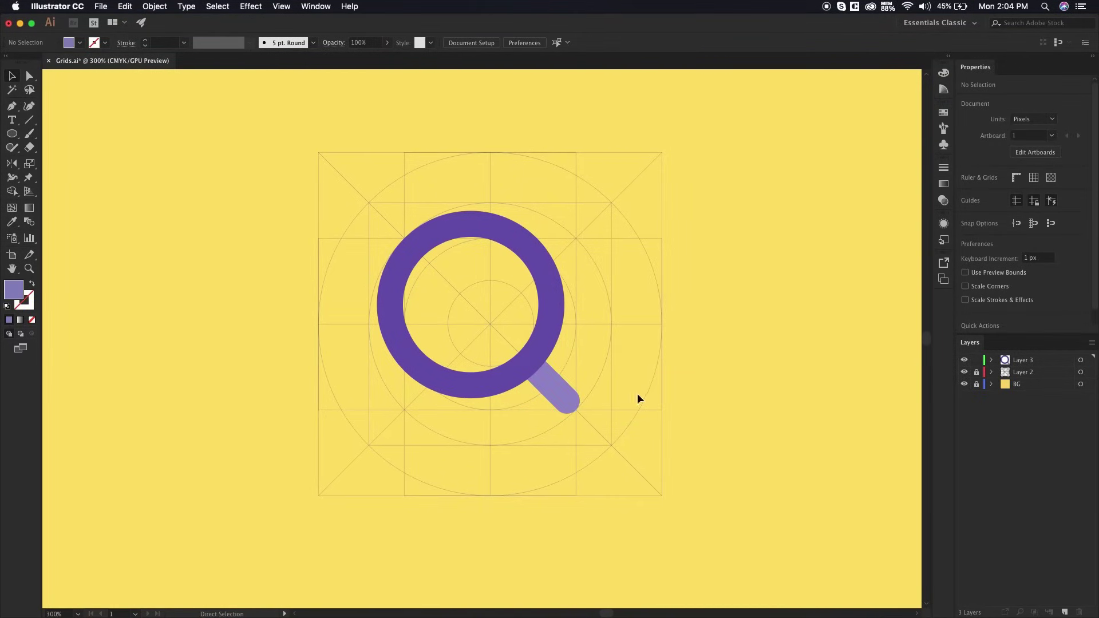
Step: Move the whole magnifying glass off the grid into the empty area to the left of it
scroll(611, 394, up, 1)
scroll(611, 394, down, 1)
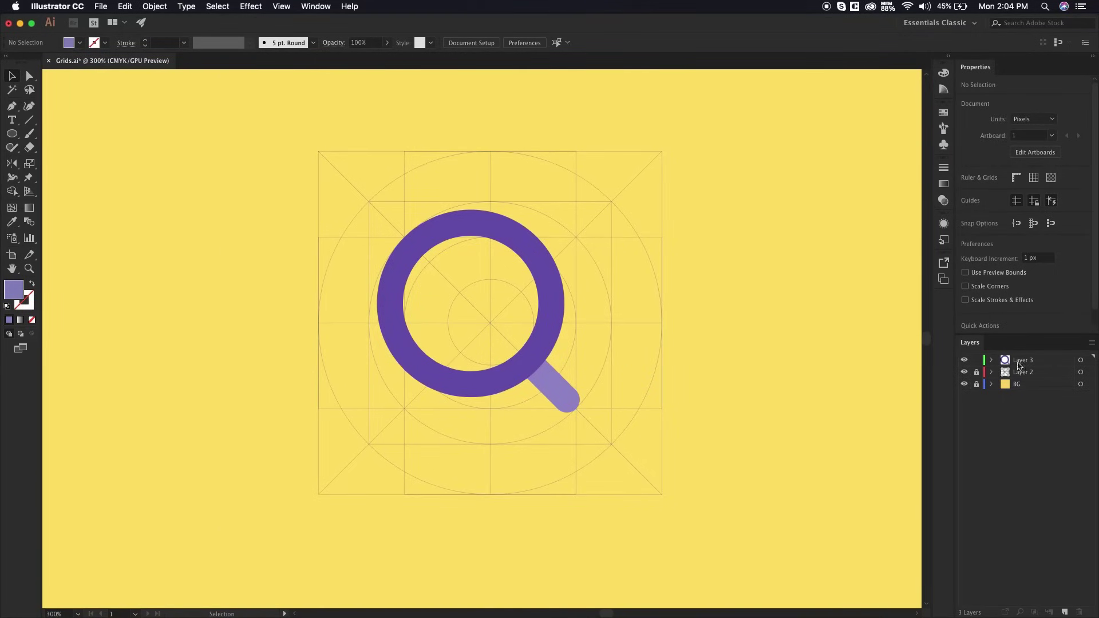
click(572, 411)
key(a)
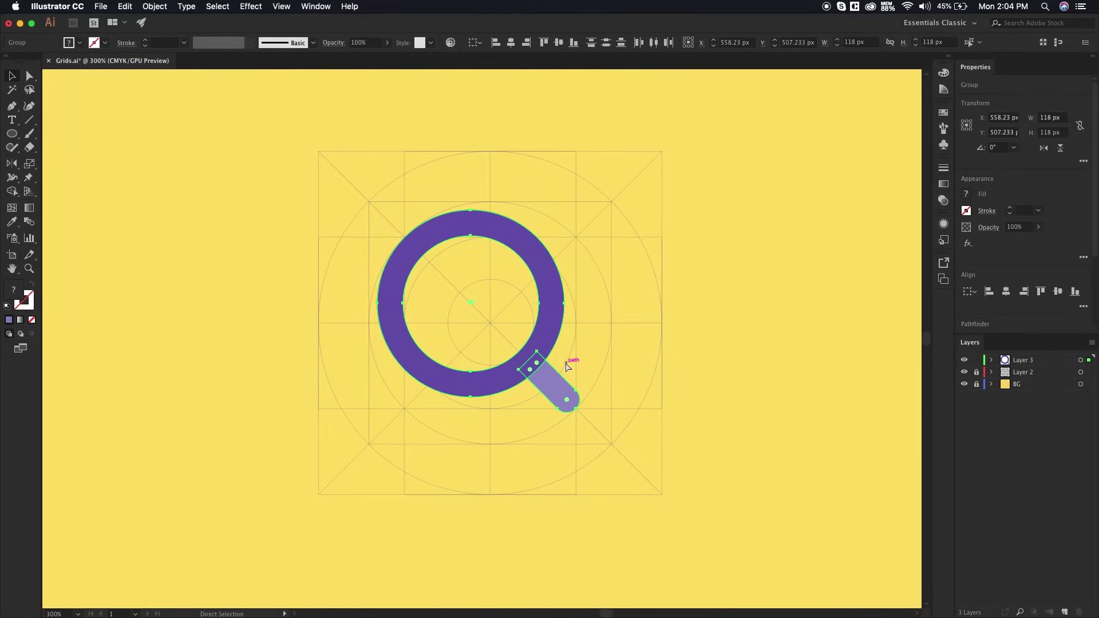
key(v)
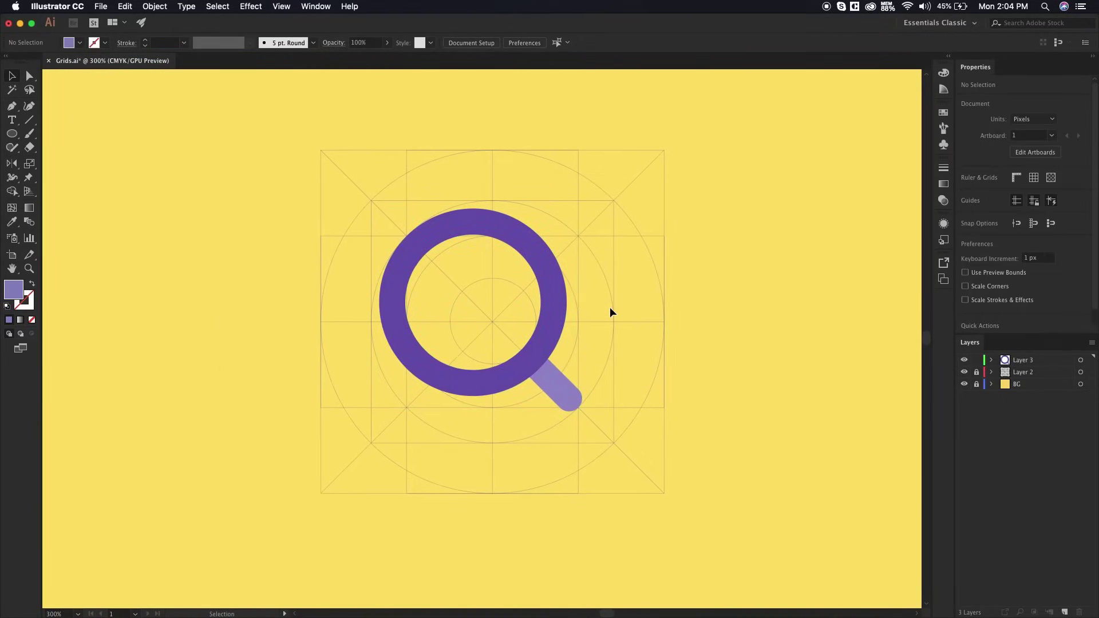
scroll(580, 255, down, 3)
scroll(590, 275, up, 1)
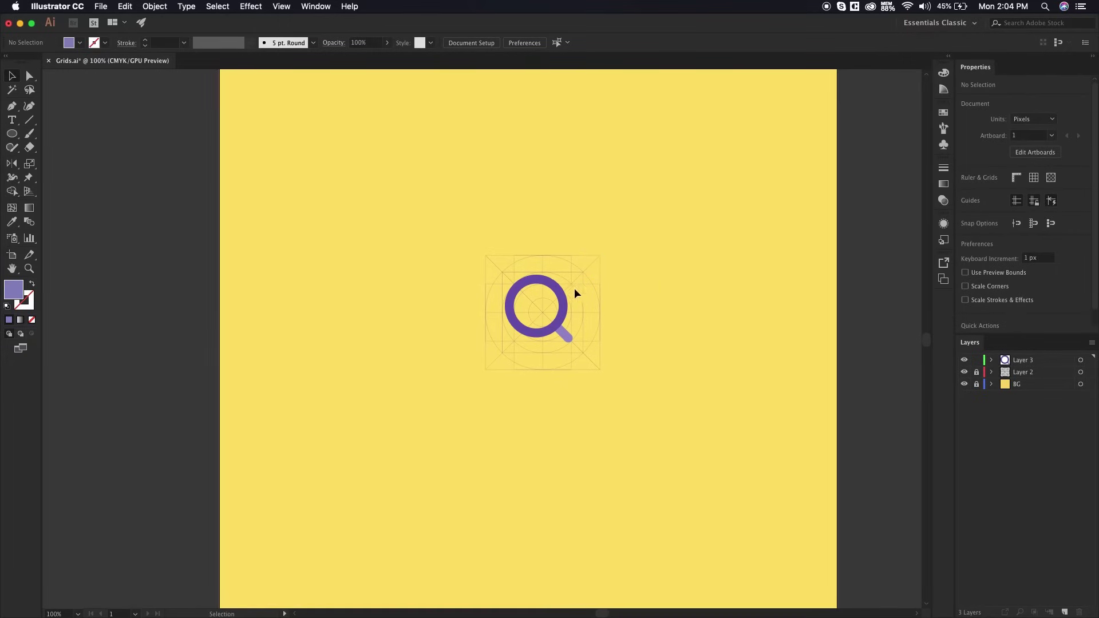
drag(567, 300, 388, 298)
click(502, 212)
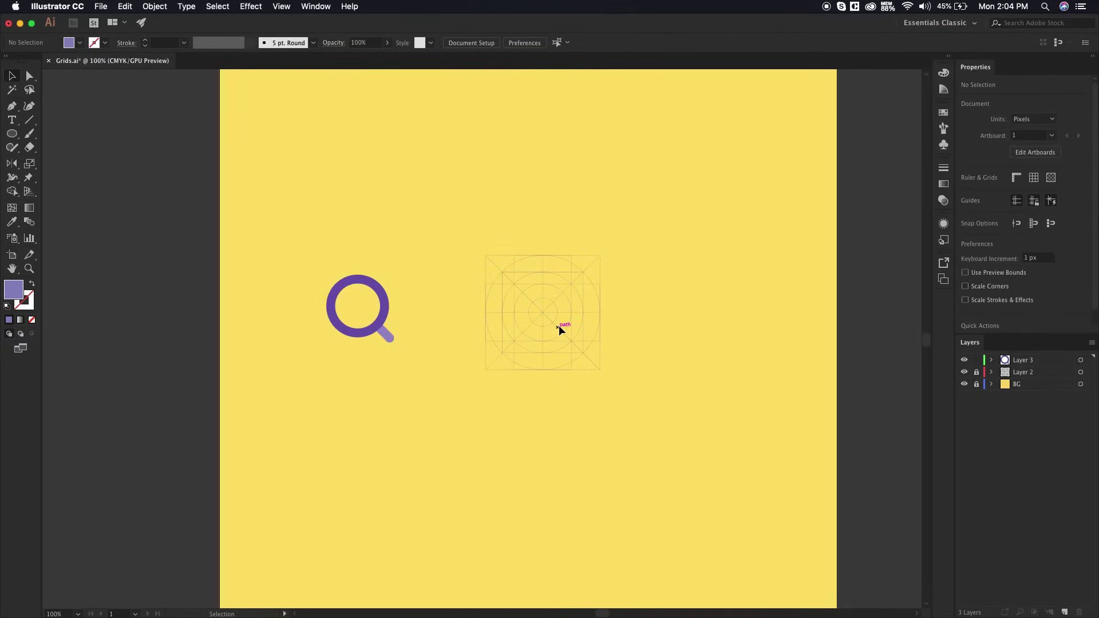
Step: Draw a circle about 142 px in diameter from the grid's centre out to the second-largest grid circle
scroll(558, 325, left, 1)
scroll(562, 324, down, 1)
scroll(562, 324, up, 3)
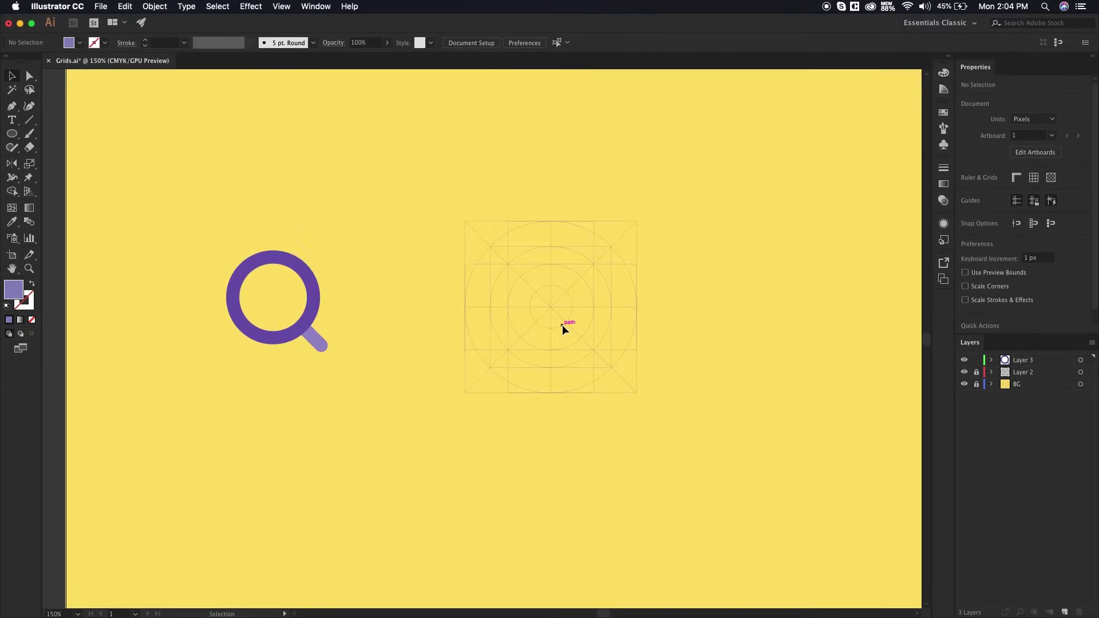
drag(626, 307, 599, 284)
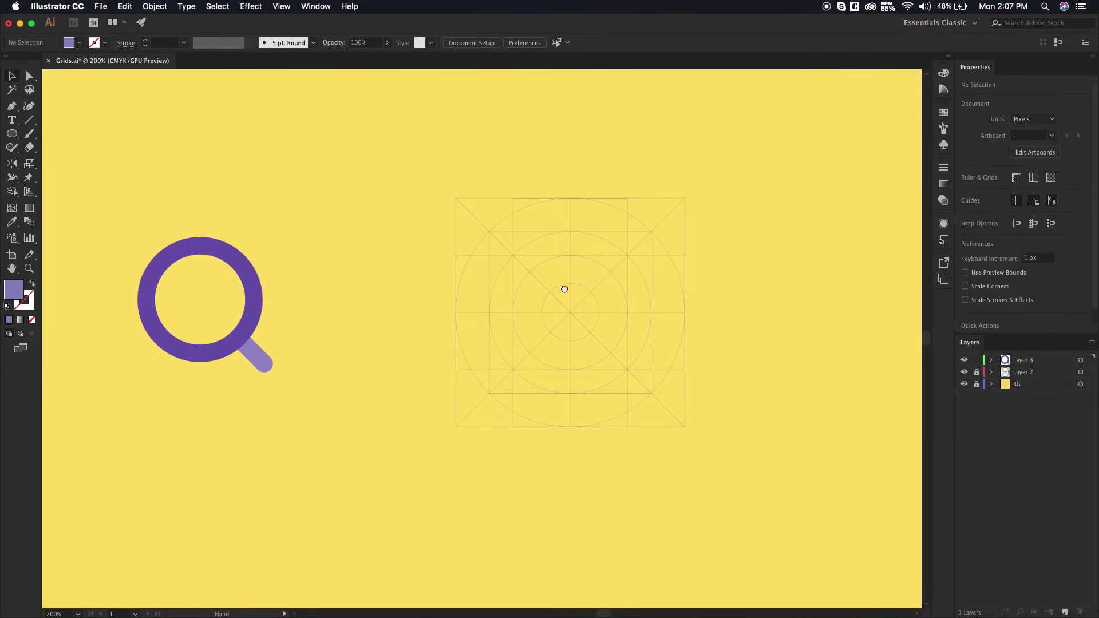
scroll(573, 297, up, 1)
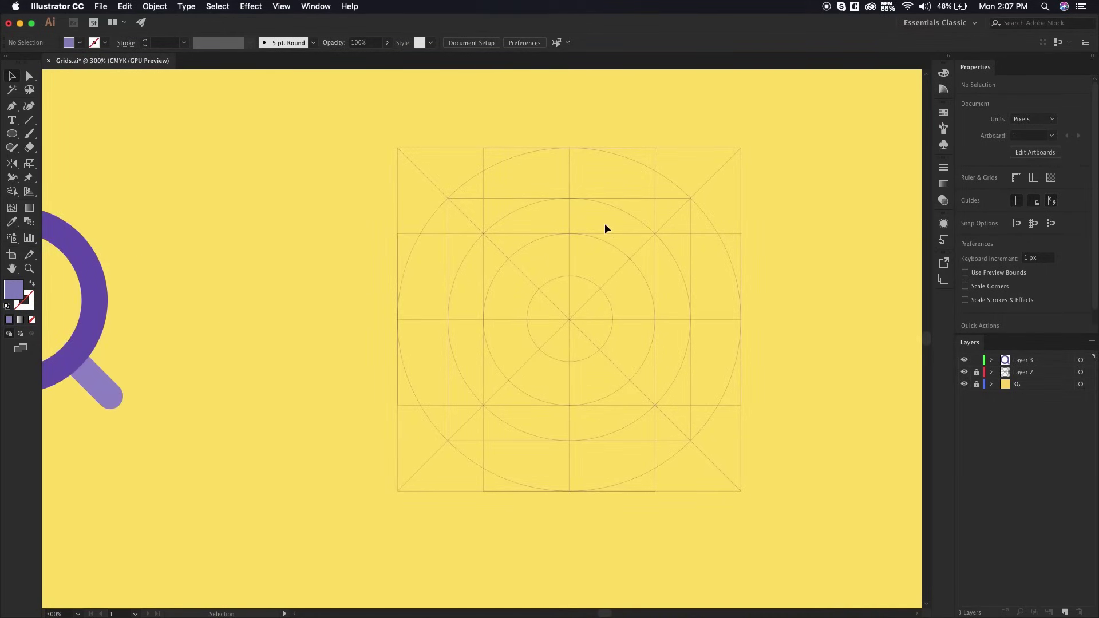
key(l)
drag(569, 319, 680, 440)
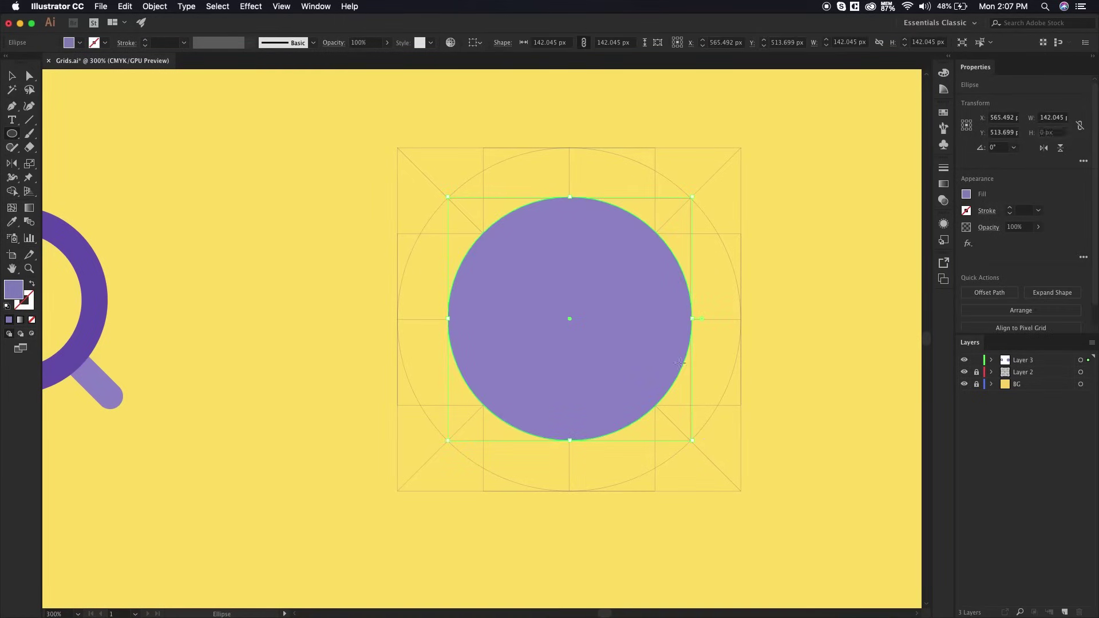
key(v)
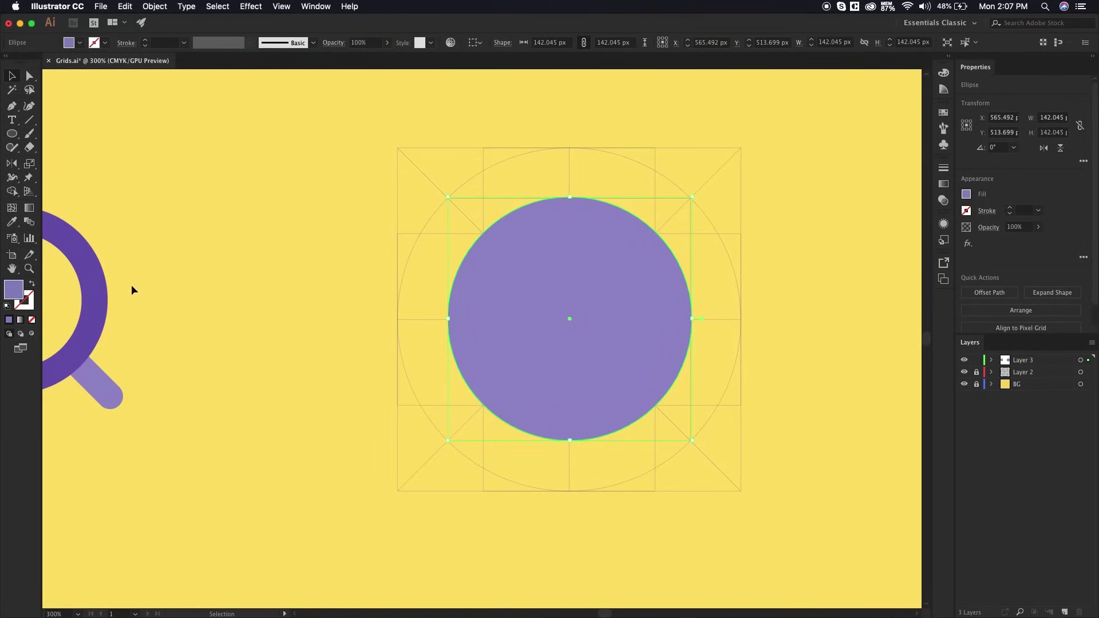
Step: Sample the ring's dark purple onto the new circle and swap it from fill to stroke
key(i)
click(92, 277)
key(v)
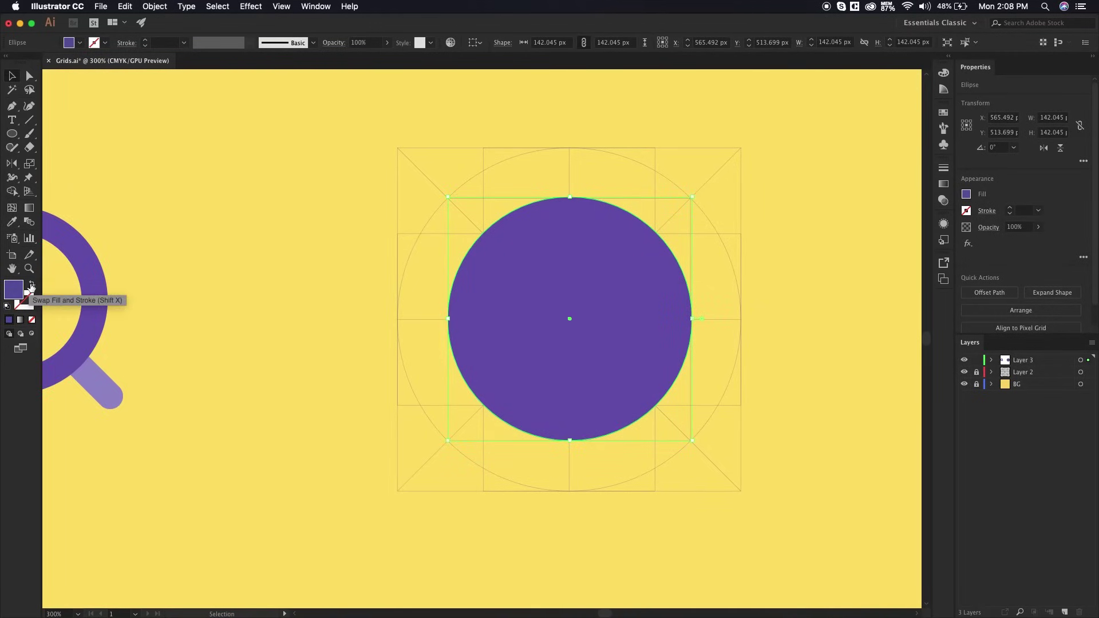
click(32, 284)
click(276, 244)
Step: Scale the outlined circle to about 141.2 px so it fits the second-largest grid circle
drag(514, 190, 602, 240)
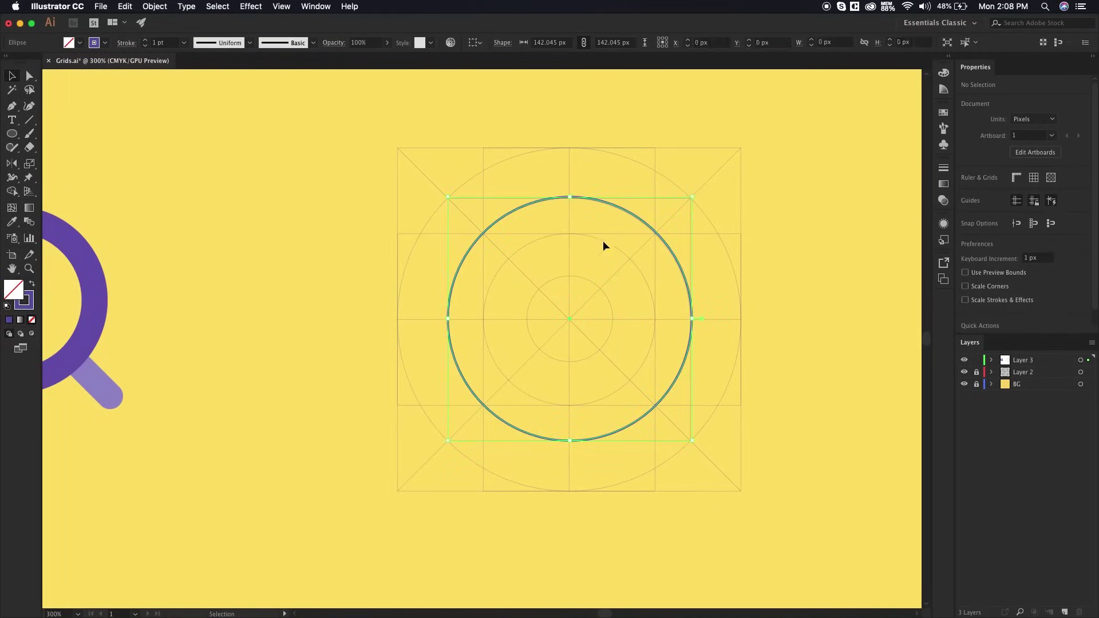
drag(692, 198, 691, 201)
click(710, 269)
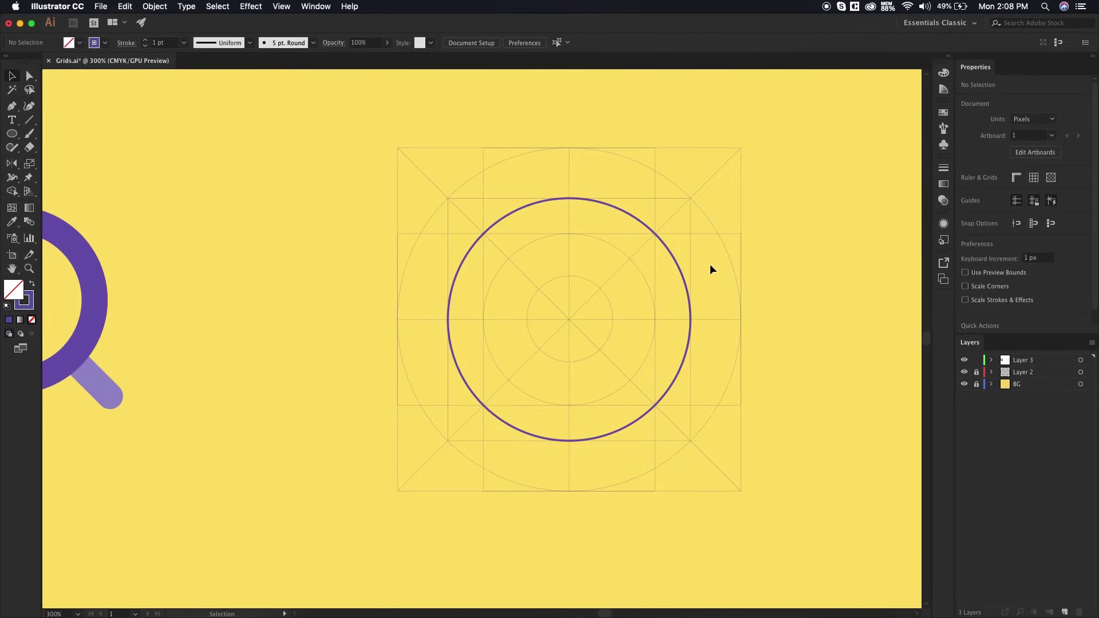
Step: Set the circle's stroke weight to 15 pt and align the stroke to the inside
click(663, 237)
click(172, 43)
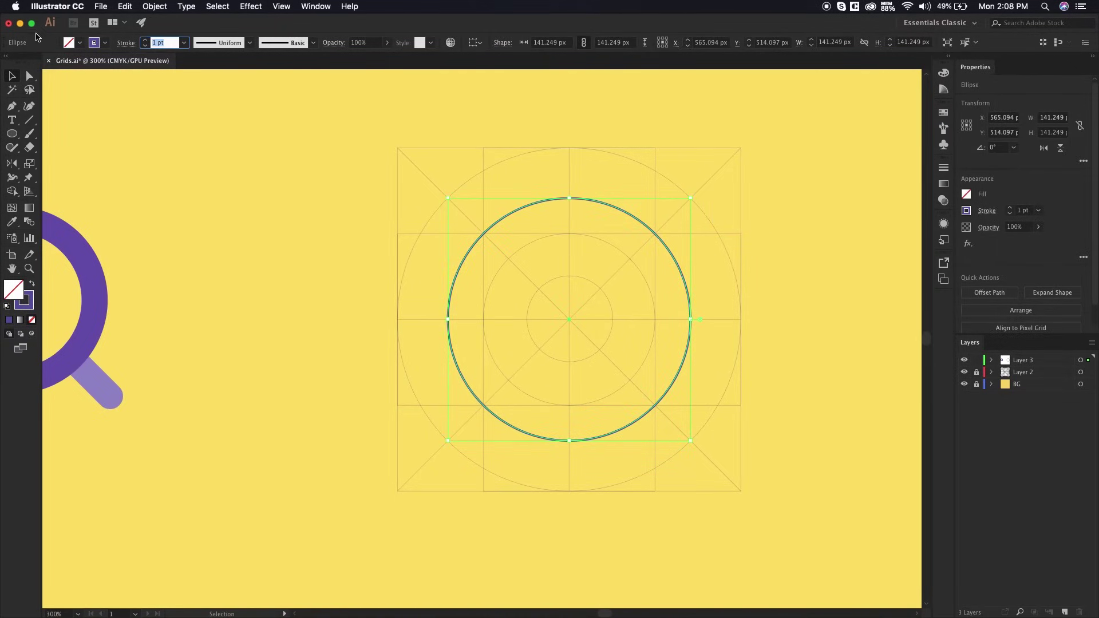
text(15)
key(Return)
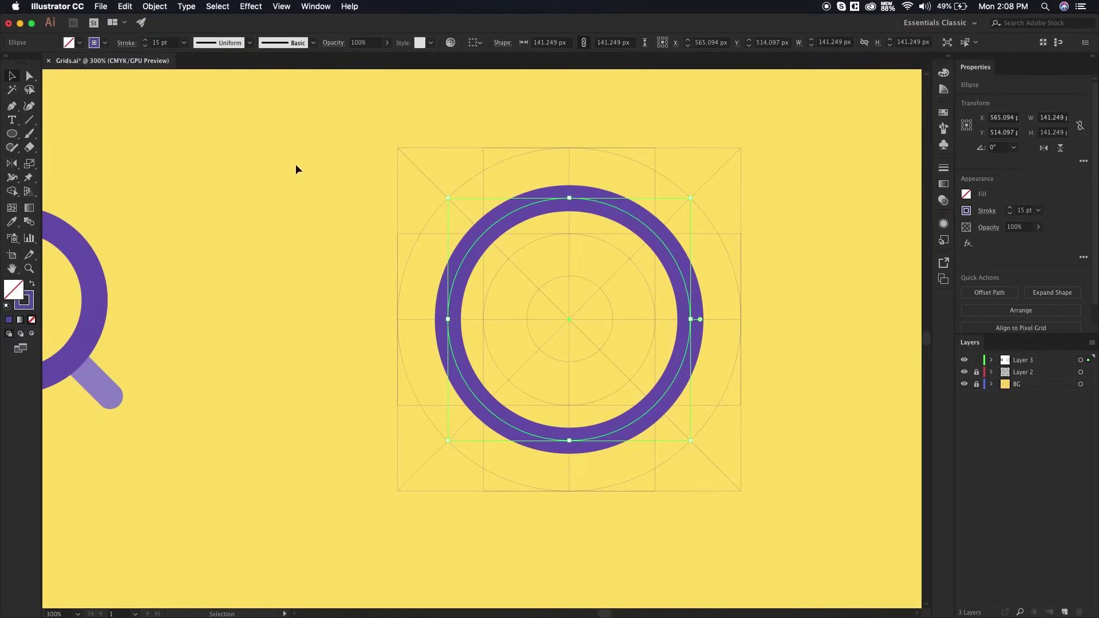
click(126, 43)
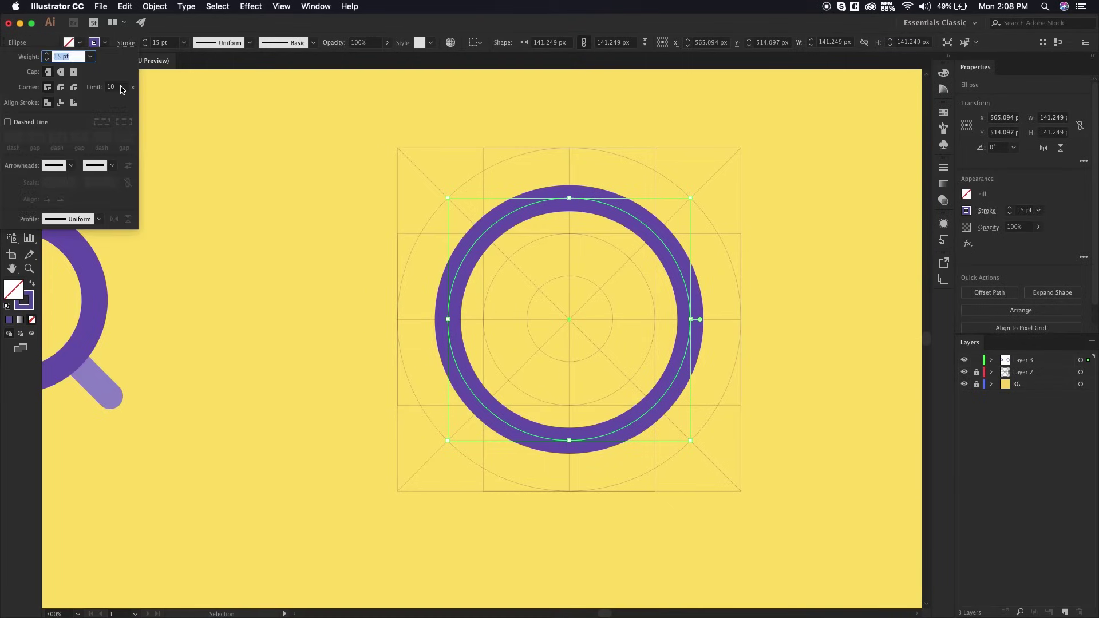
click(61, 103)
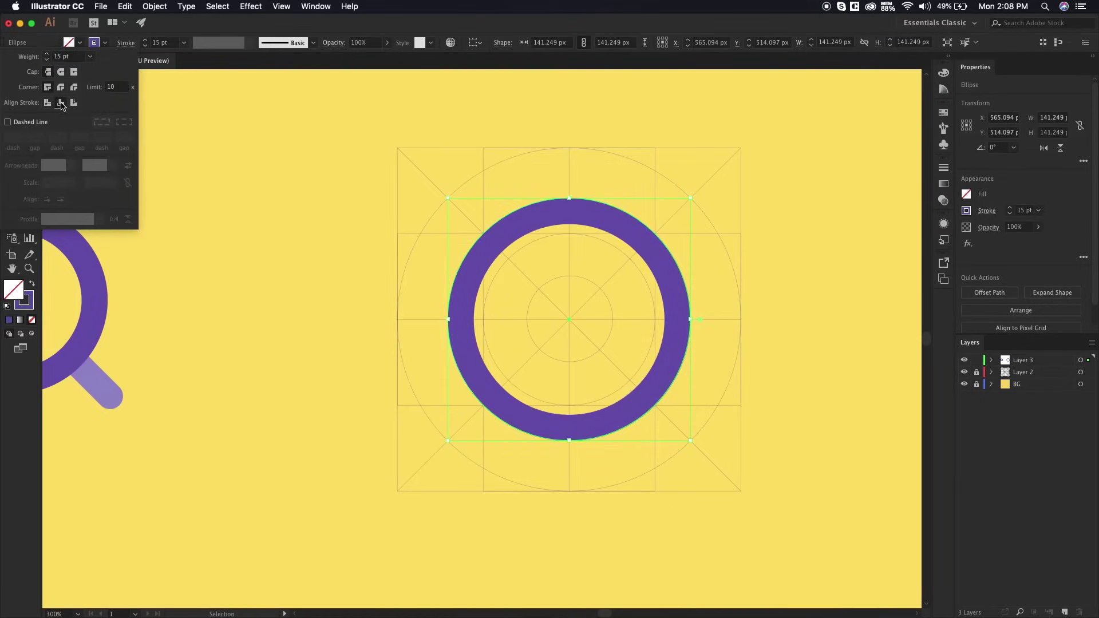
Step: Deselect the ring and save the document
scroll(570, 319, down, 1)
scroll(570, 319, up, 1)
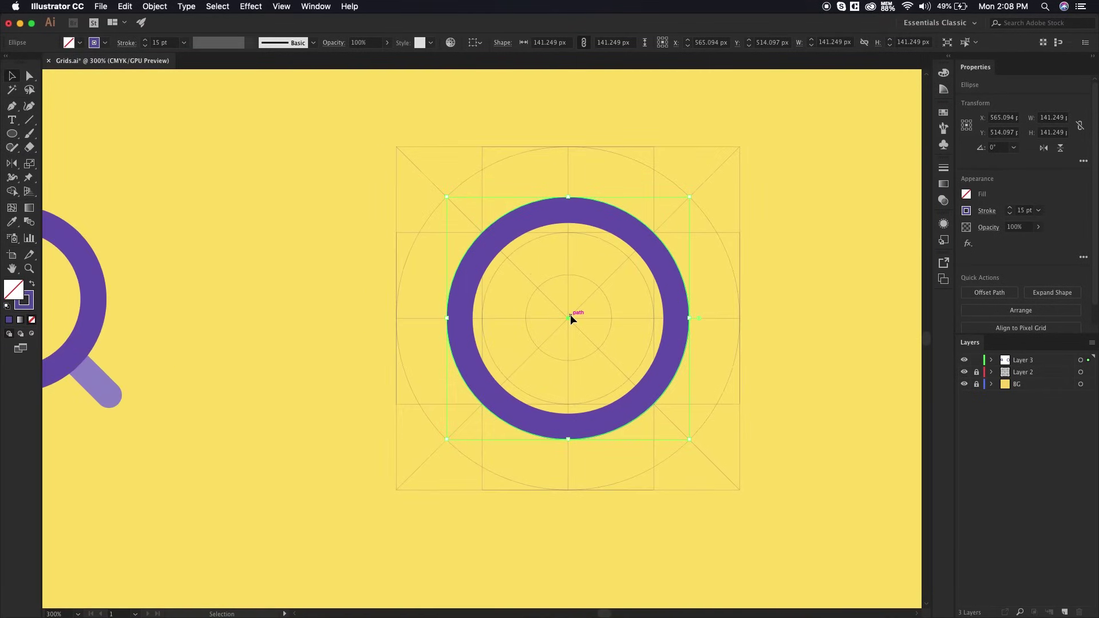
click(590, 309)
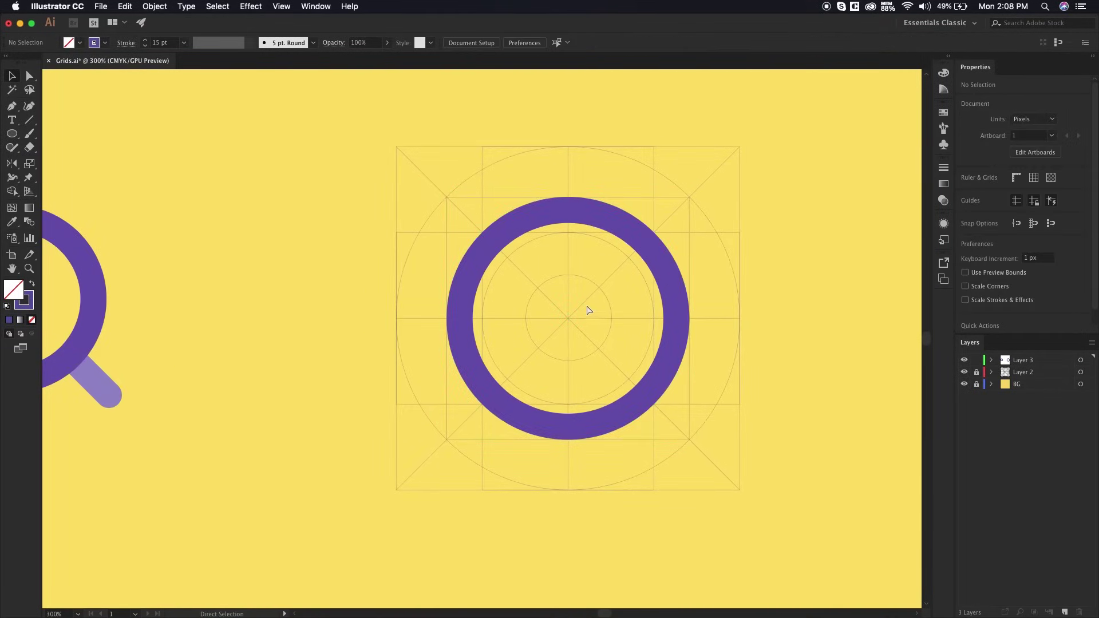
key(super+s)
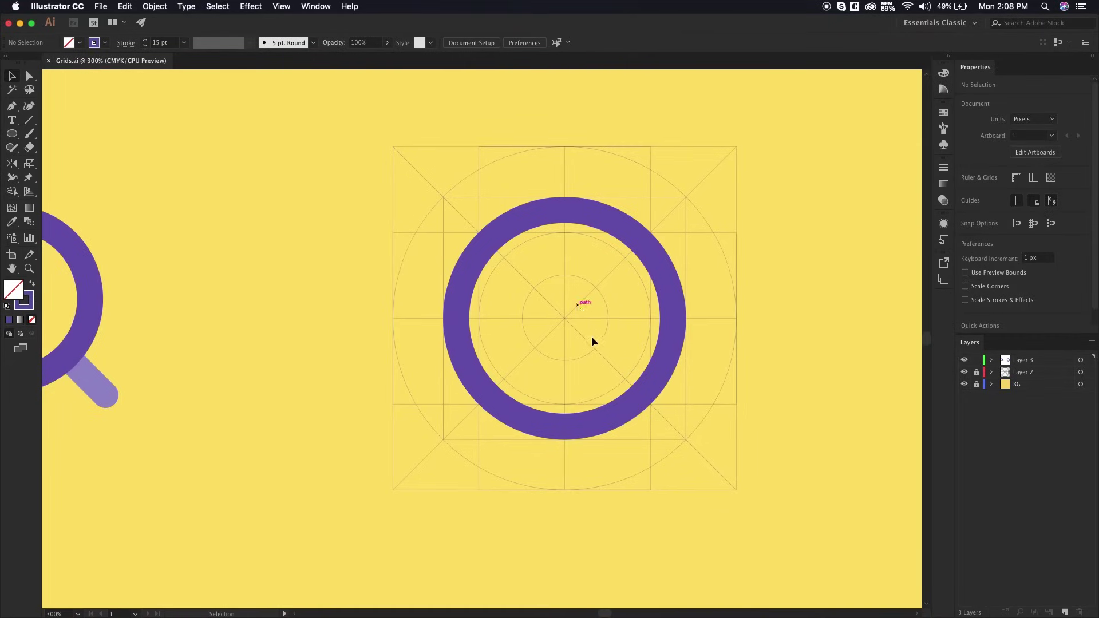
Step: Draw a circle about 99.8 px in diameter from the grid's centre out to the grid circle just inside the thick ring
scroll(594, 367, up, 1)
scroll(593, 360, up, 2)
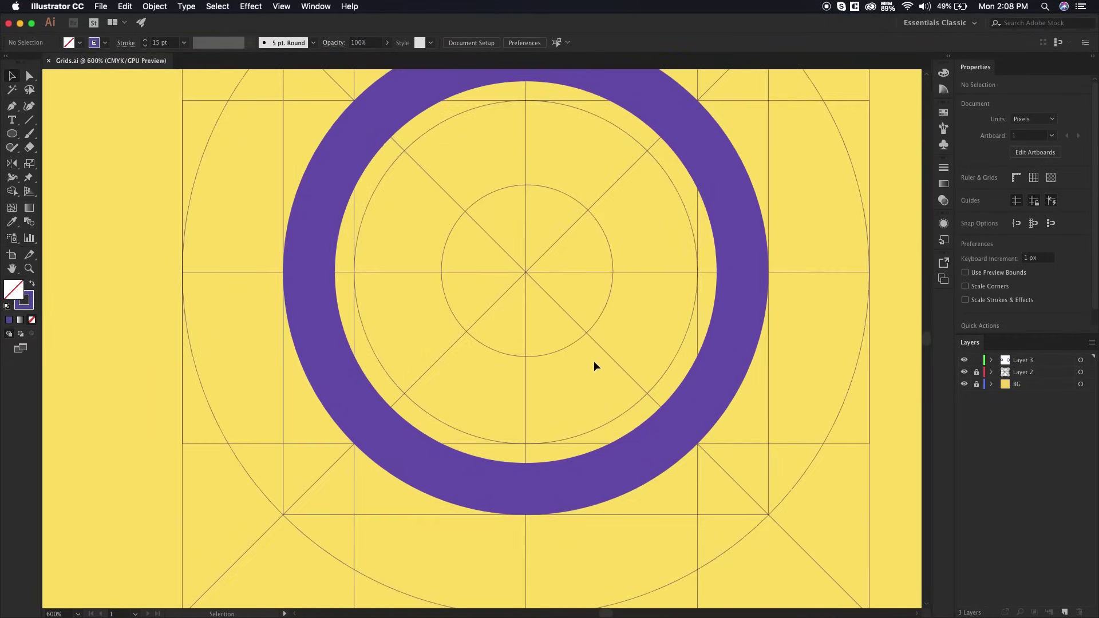
scroll(593, 361, down, 2)
scroll(572, 244, up, 1)
scroll(554, 298, right, 1)
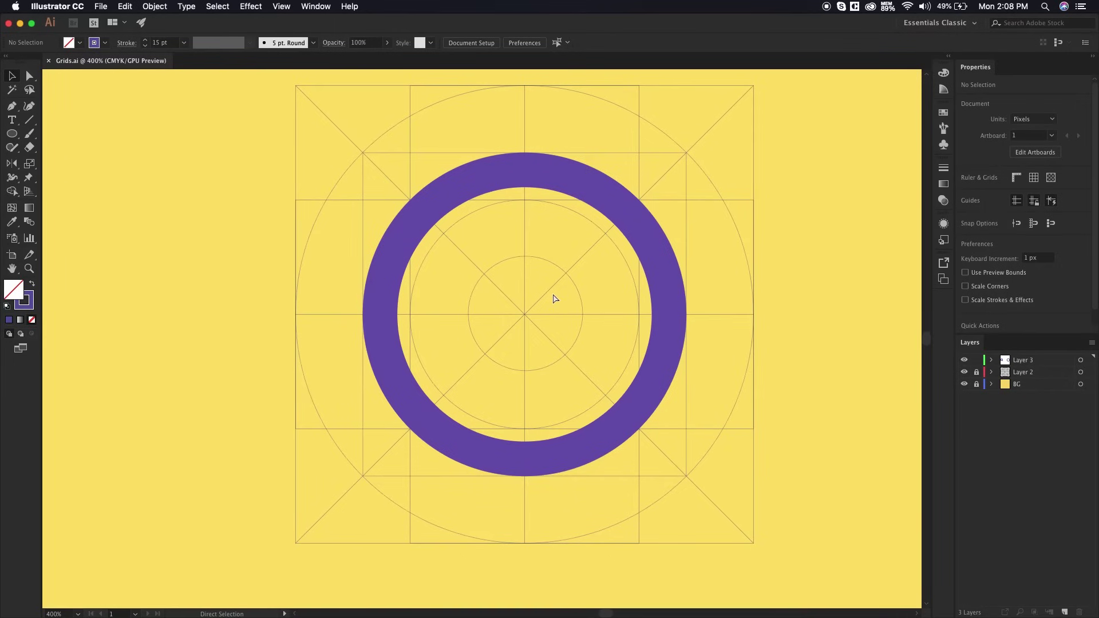
scroll(553, 298, up, 1)
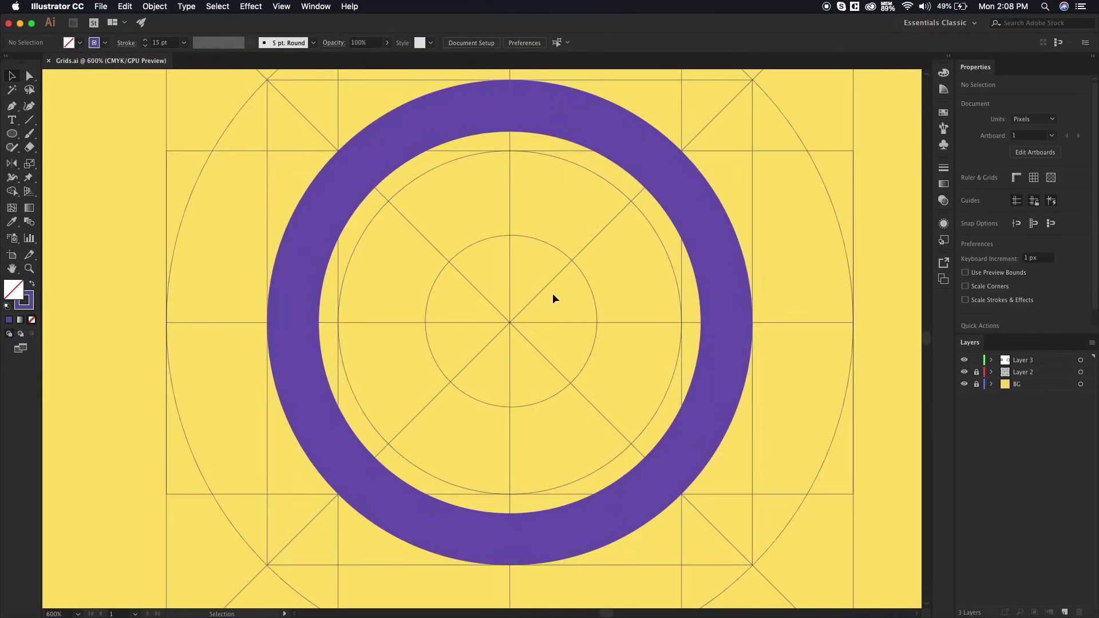
scroll(542, 248, right, 1)
scroll(545, 257, right, 1)
scroll(544, 257, down, 1)
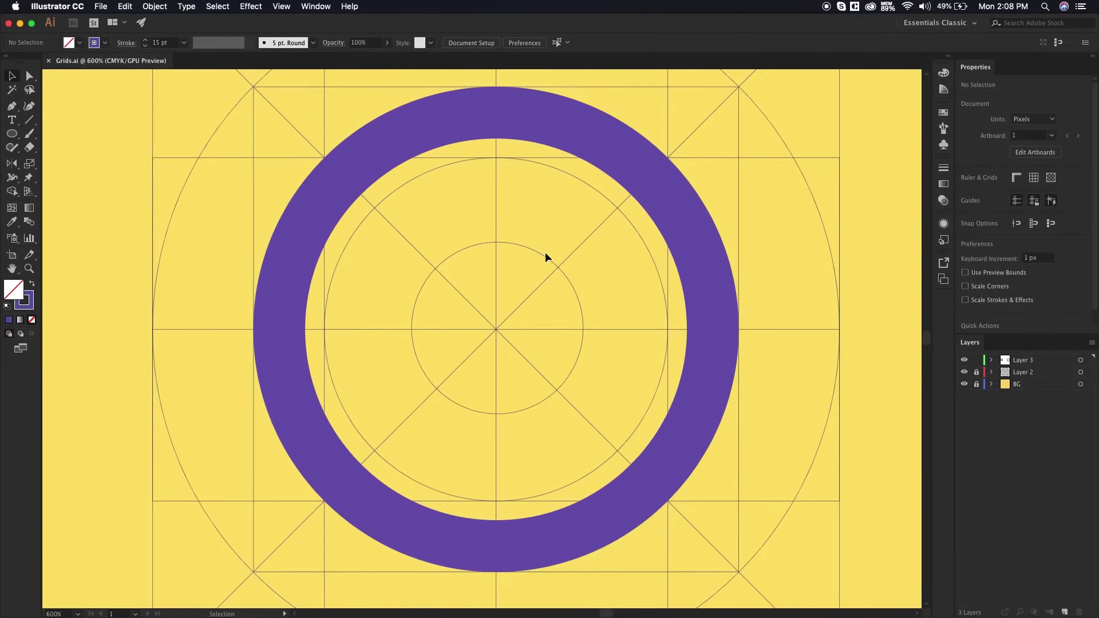
key(l)
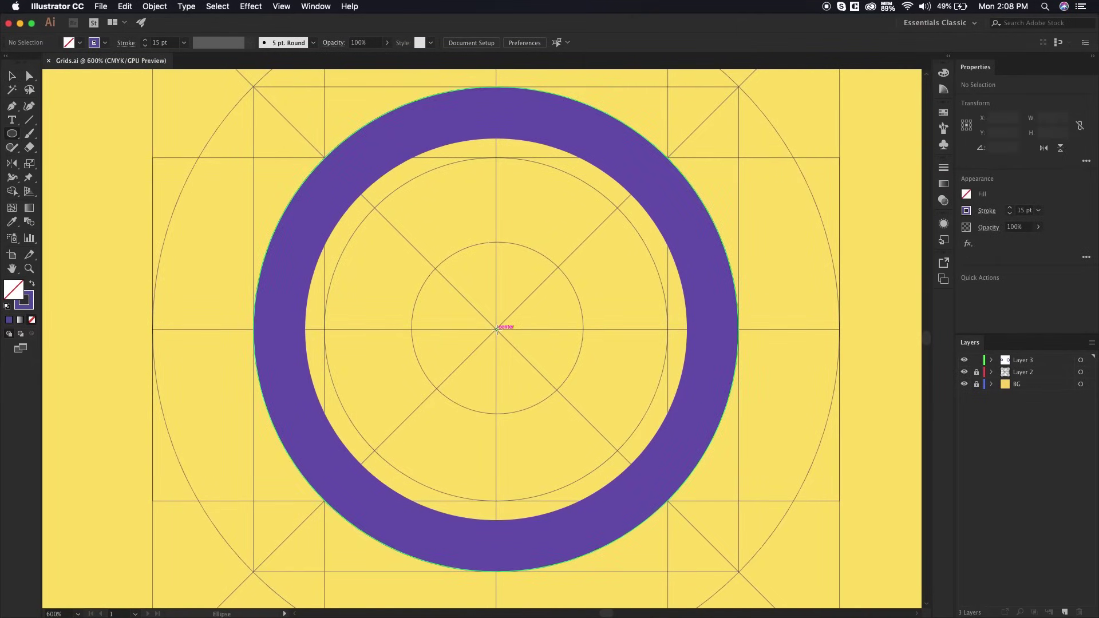
drag(496, 329, 633, 501)
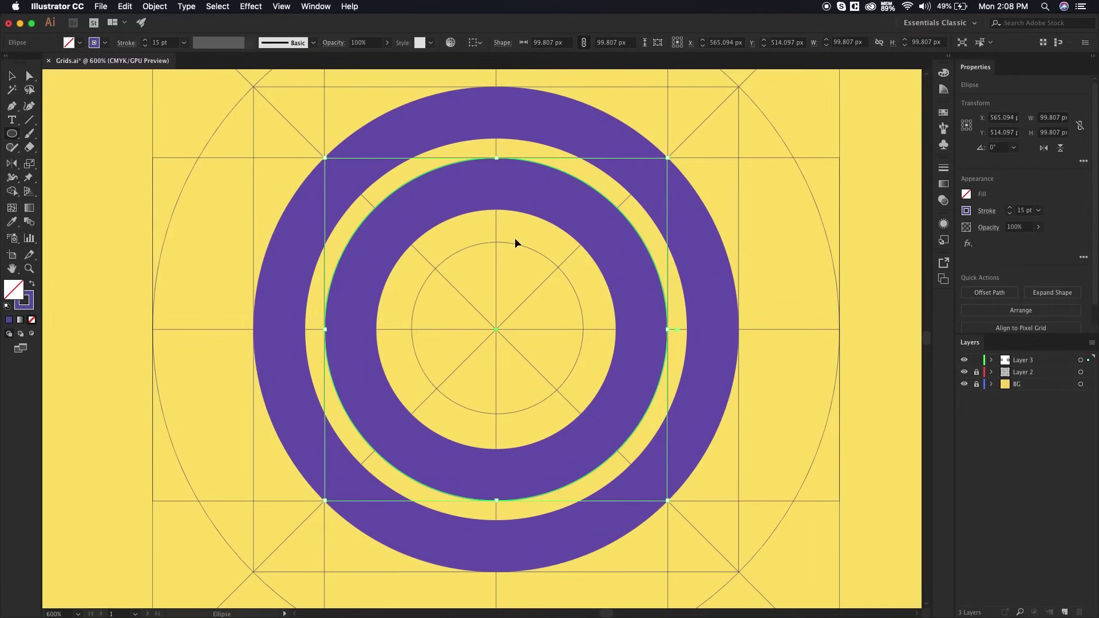
key(v)
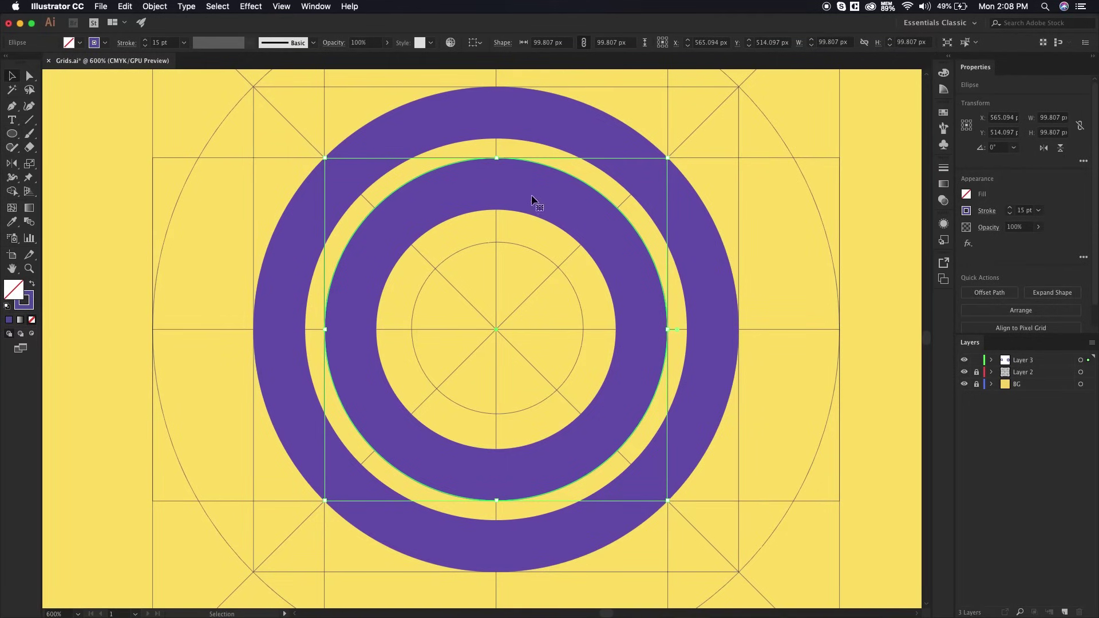
Step: Set the new inner circle's stroke weight to 1 pt and deselect it
triple_click(174, 43)
text(1)
key(Return)
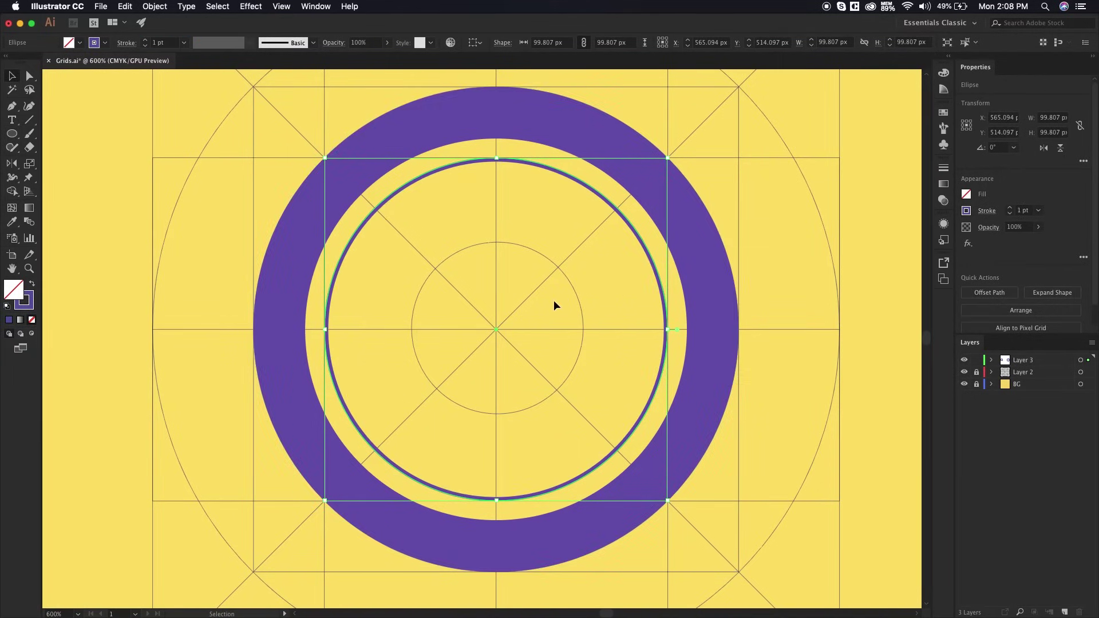
click(525, 256)
click(523, 163)
click(455, 306)
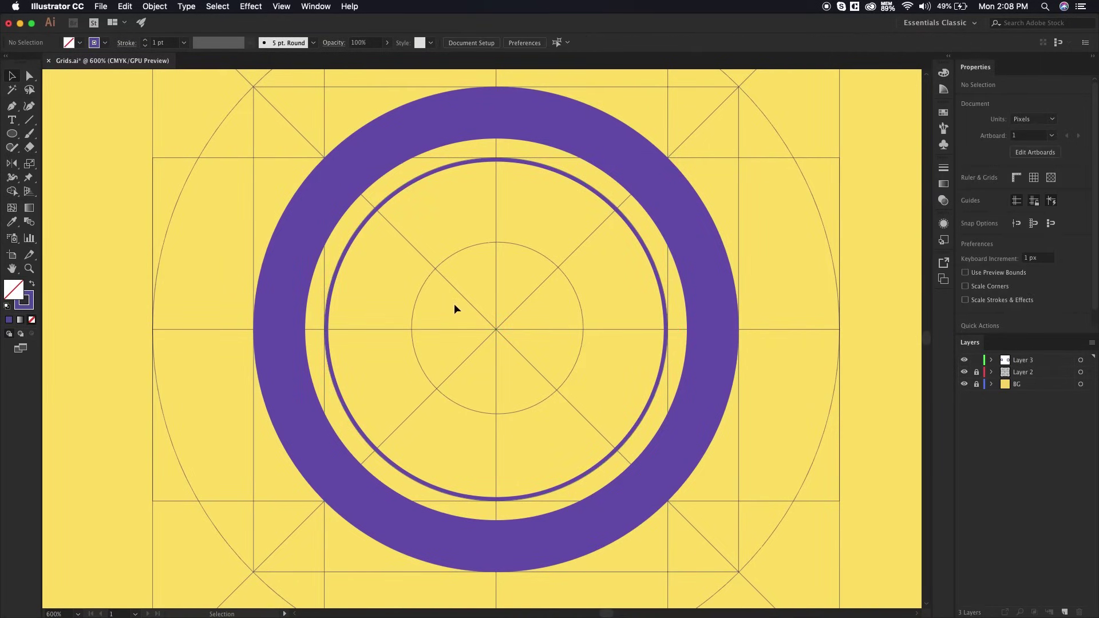
Step: Duplicate the thin circle in place and scale the copy down to 50 px to fit the smallest grid circle
click(558, 172)
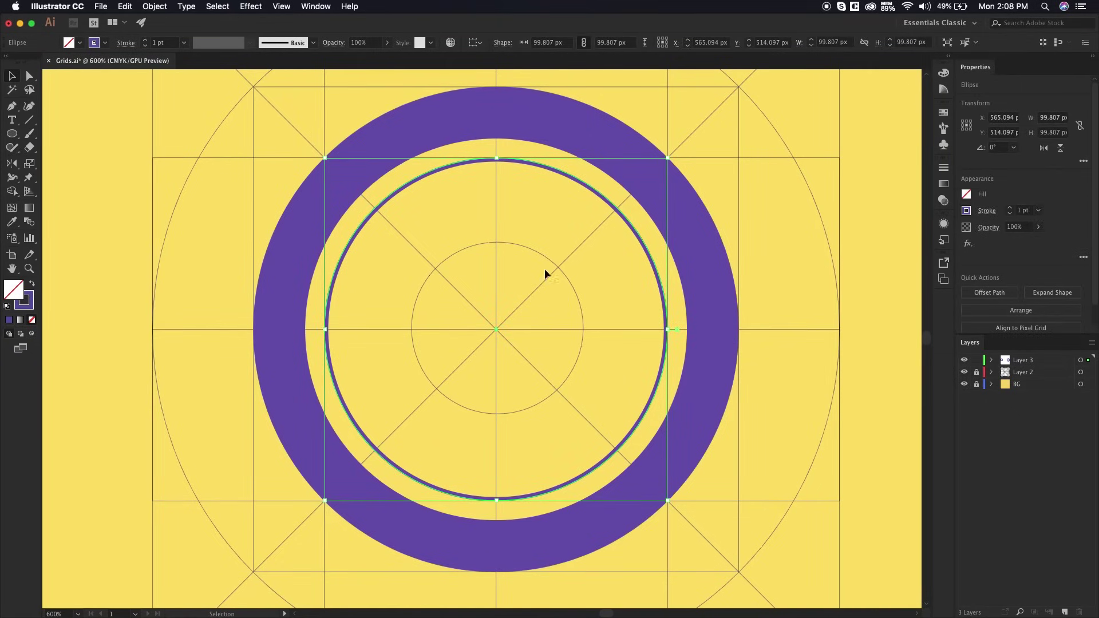
key(a)
key(v)
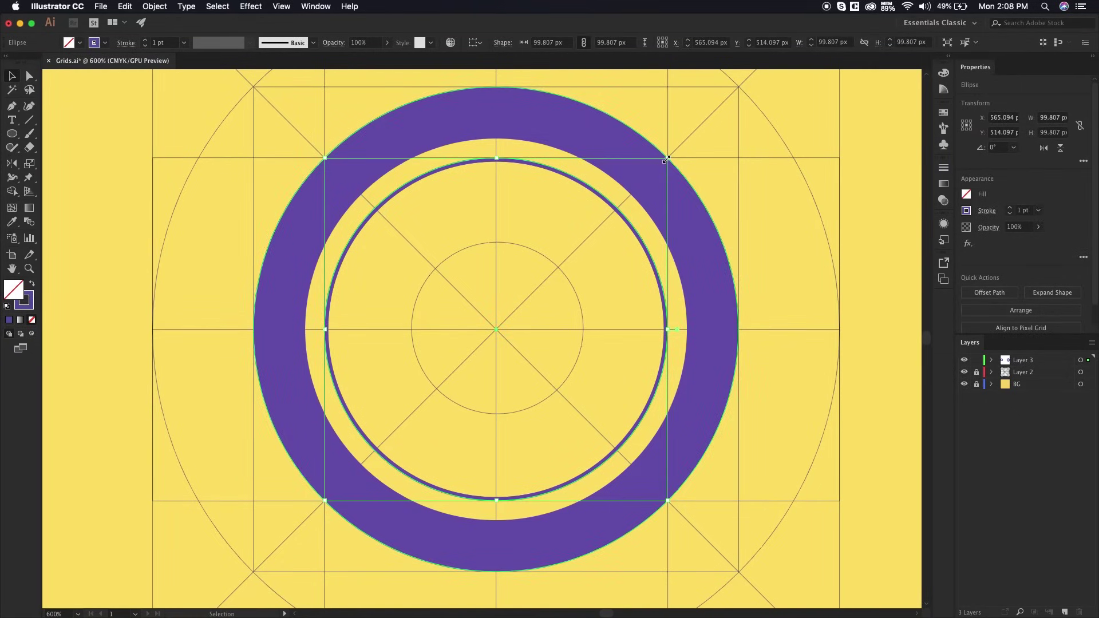
drag(667, 158, 584, 243)
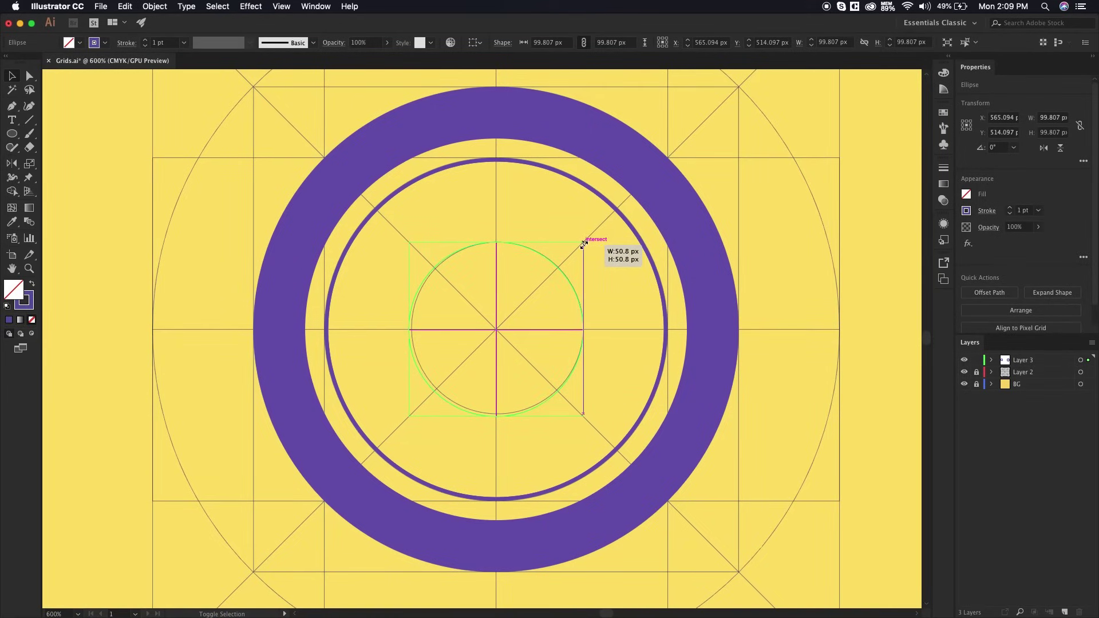
drag(584, 244, 584, 243)
drag(410, 416, 412, 419)
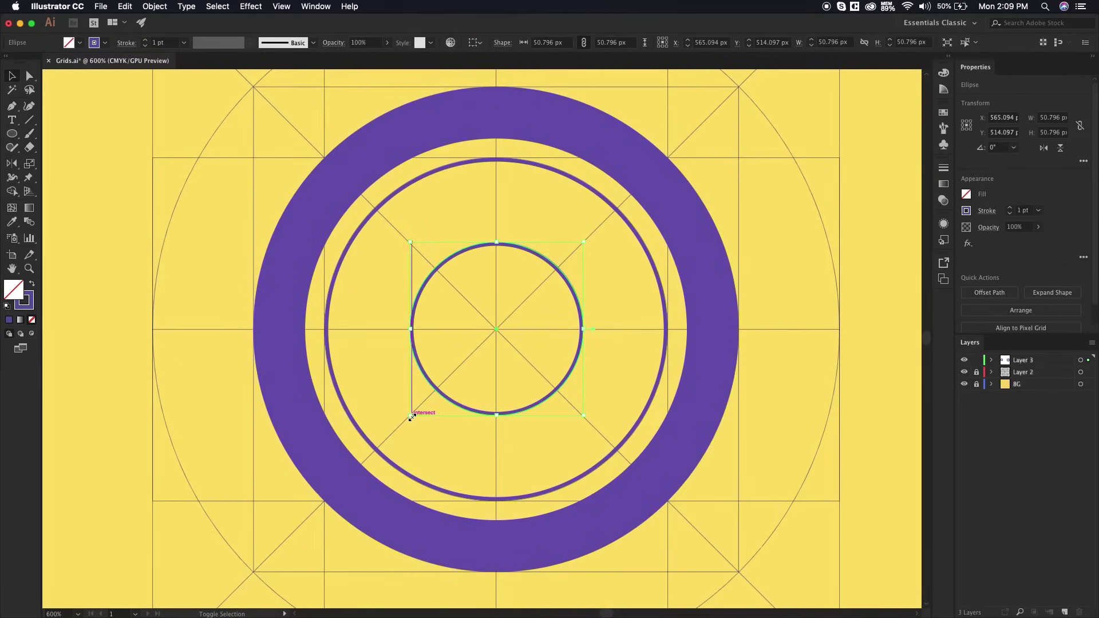
click(390, 316)
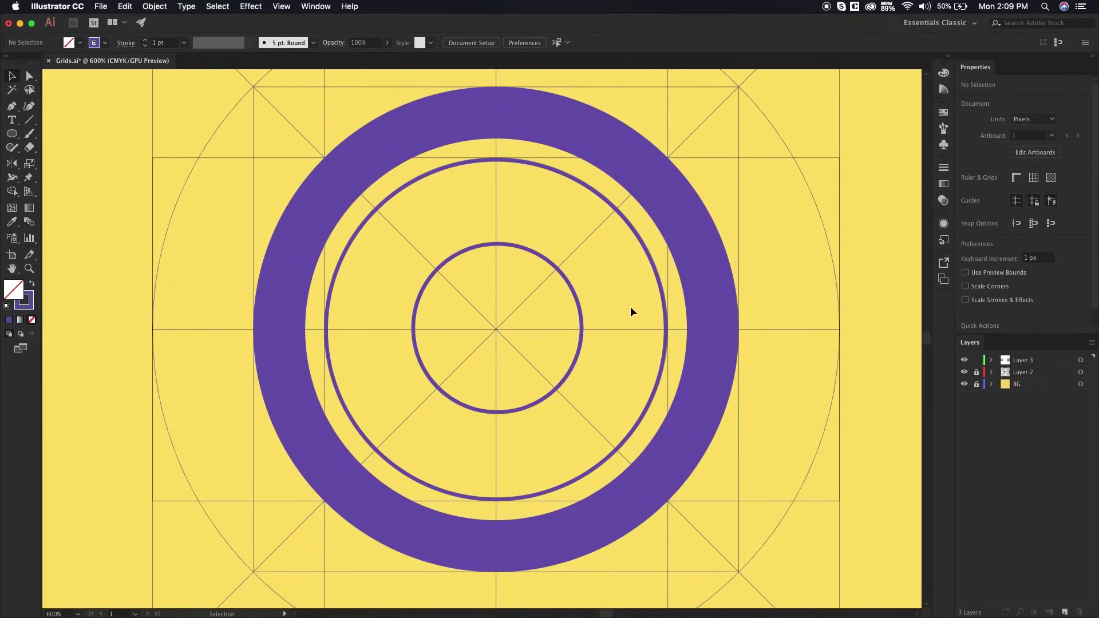
Step: Move the 50 px circle straight up about 13 px along the vertical centre line
click(576, 307)
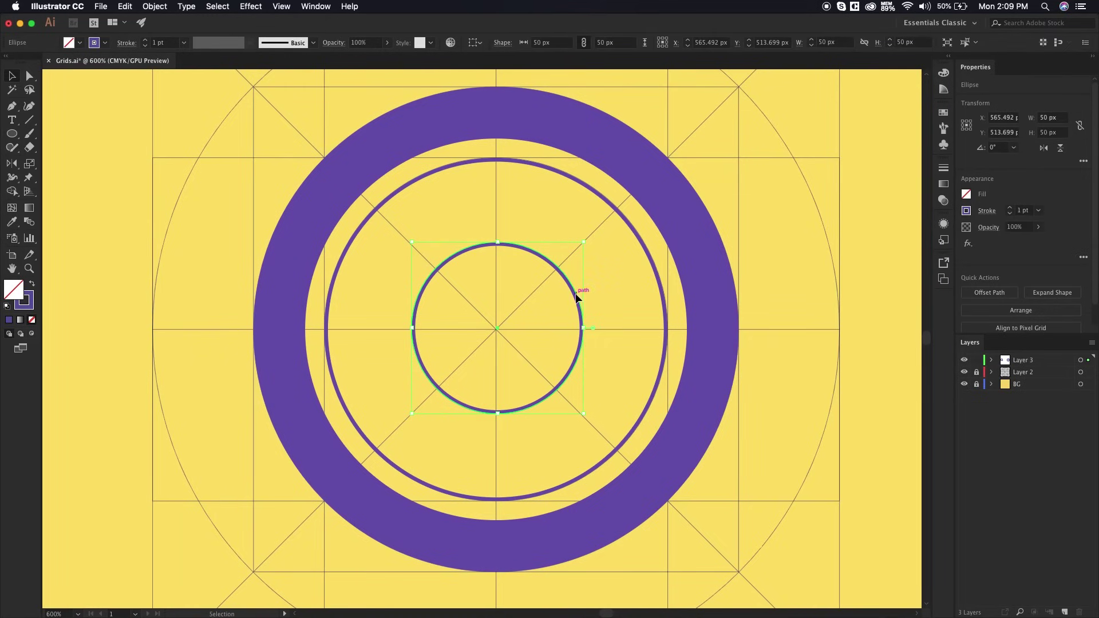
drag(575, 294, 577, 246)
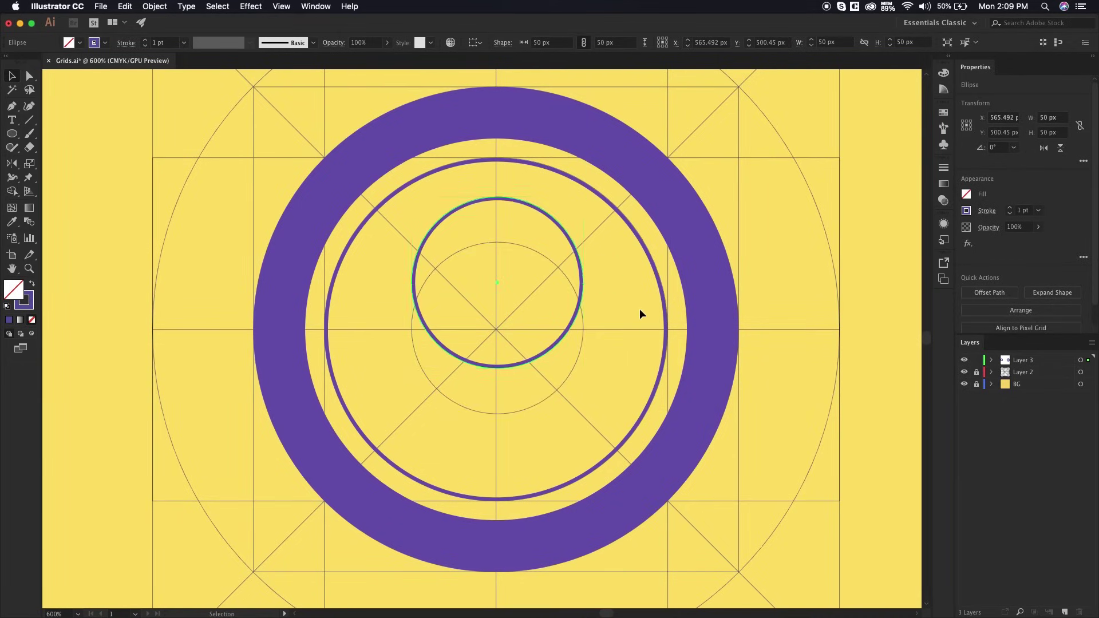
click(640, 308)
Step: Draw a rectangle about 70.3 × 35 px between the thin circle's lower diagonal intersections and lower it to the circle's base
scroll(623, 343, down, 1)
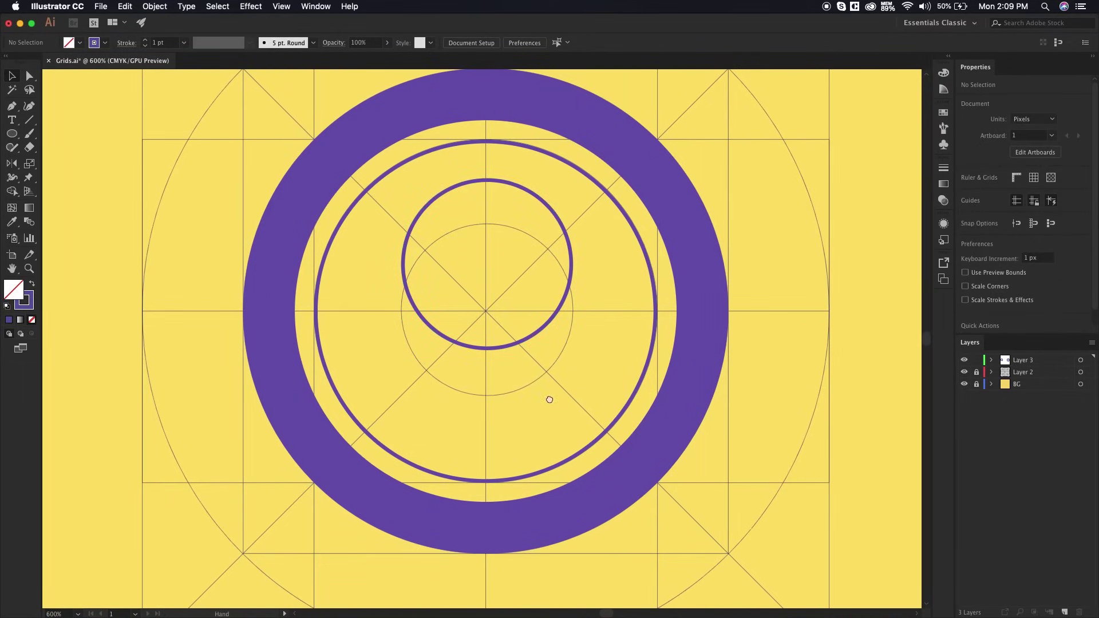
drag(550, 400, 548, 336)
key(m)
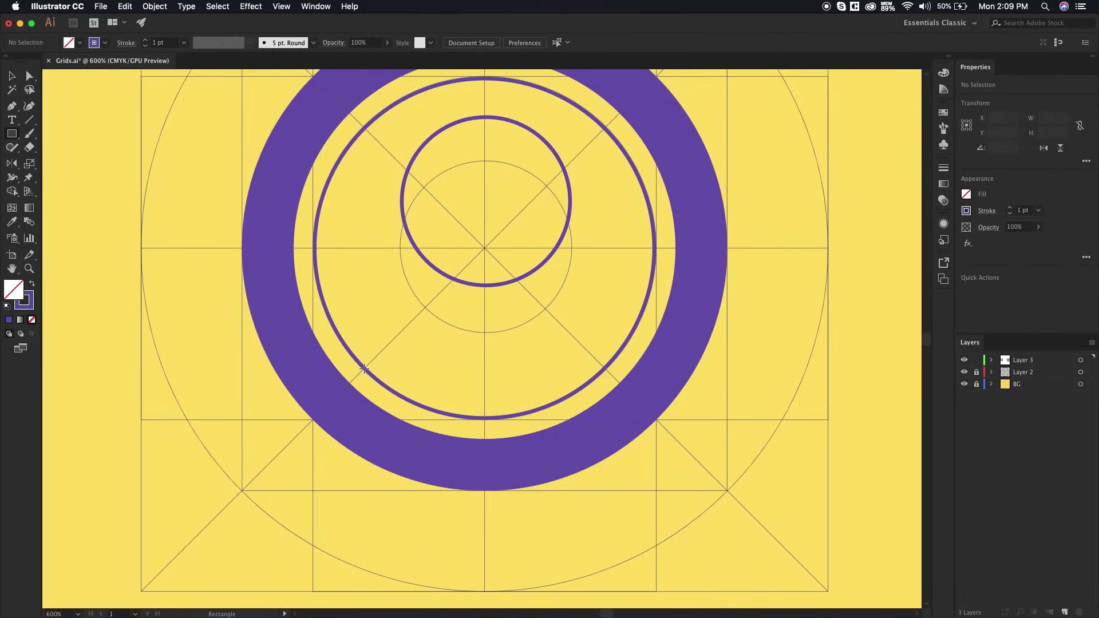
drag(364, 369, 605, 249)
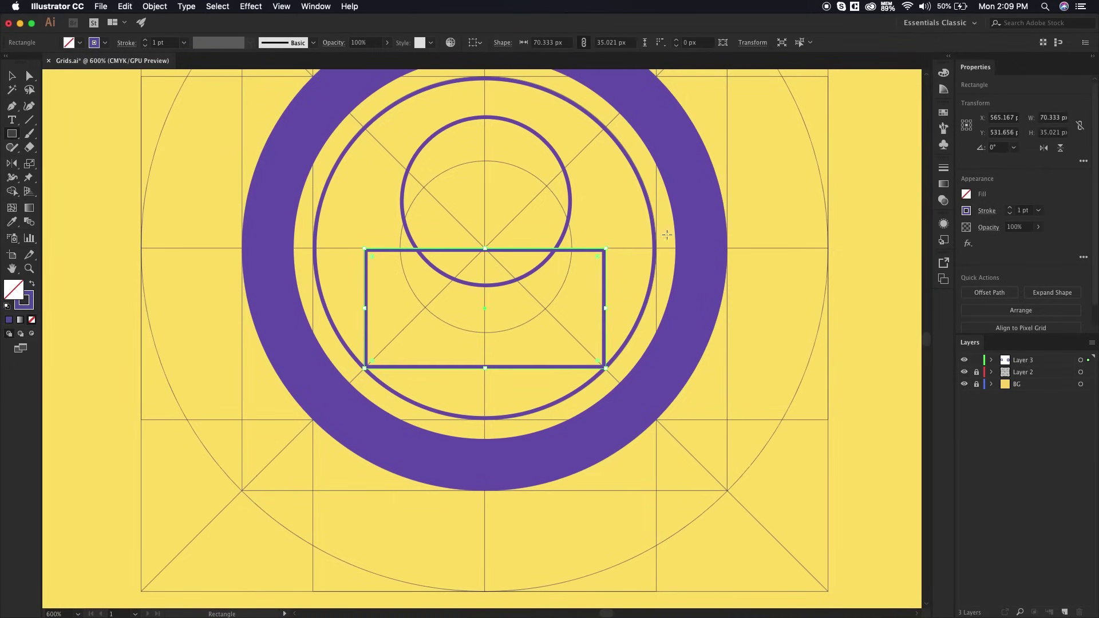
key(v)
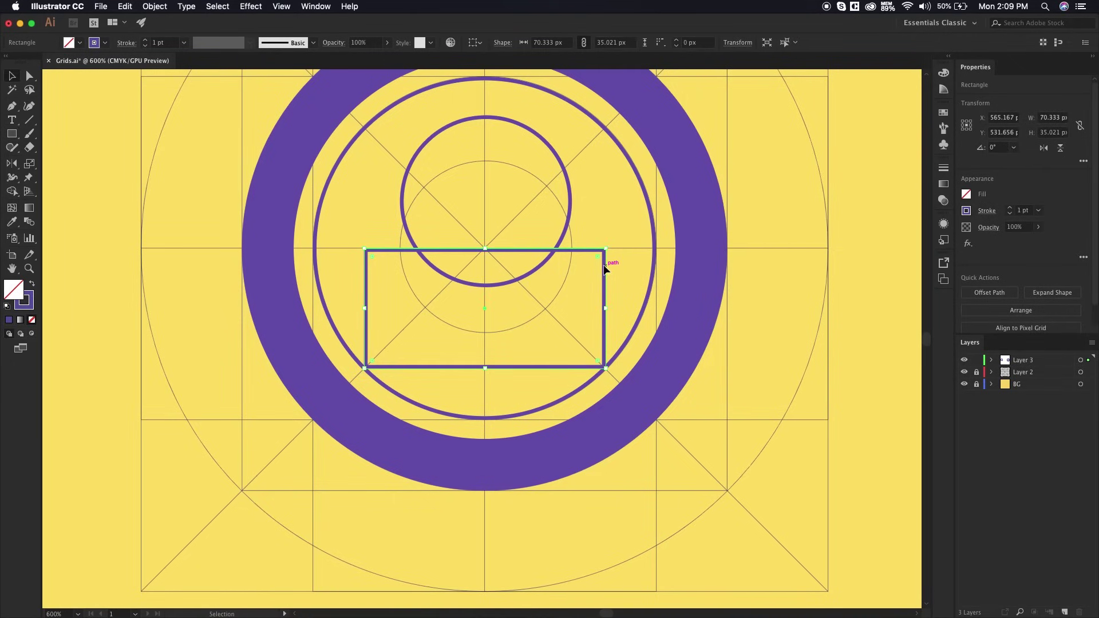
drag(605, 268, 602, 315)
click(618, 317)
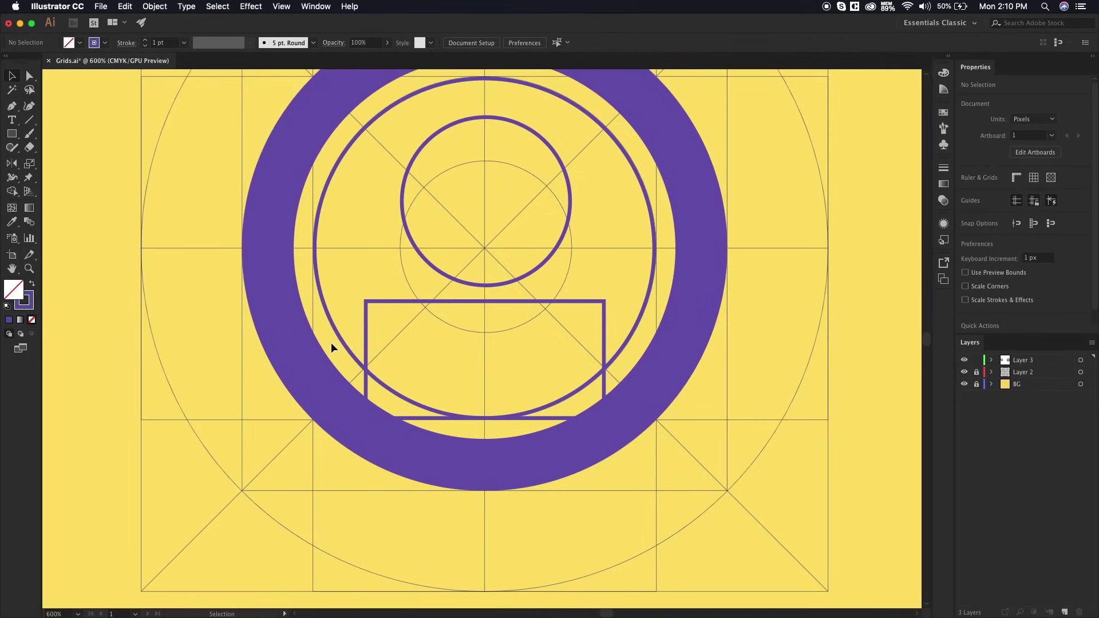
Step: Intersect the rectangle with the larger thin circle using Pathfinder to form a body shape with a curved base
drag(331, 342, 418, 348)
click(823, 345)
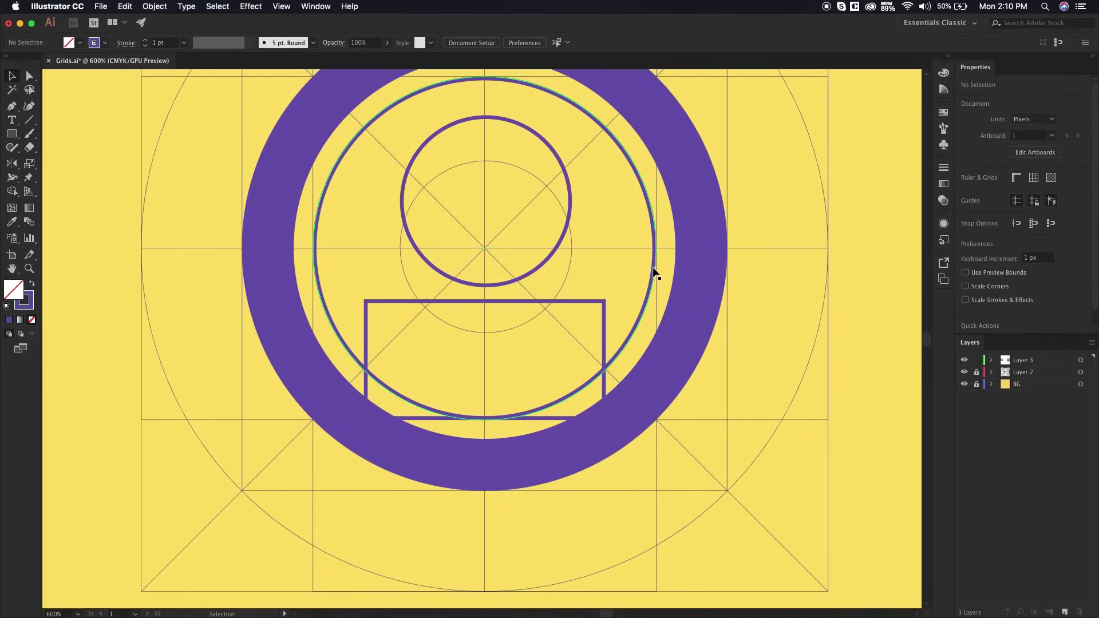
click(654, 269)
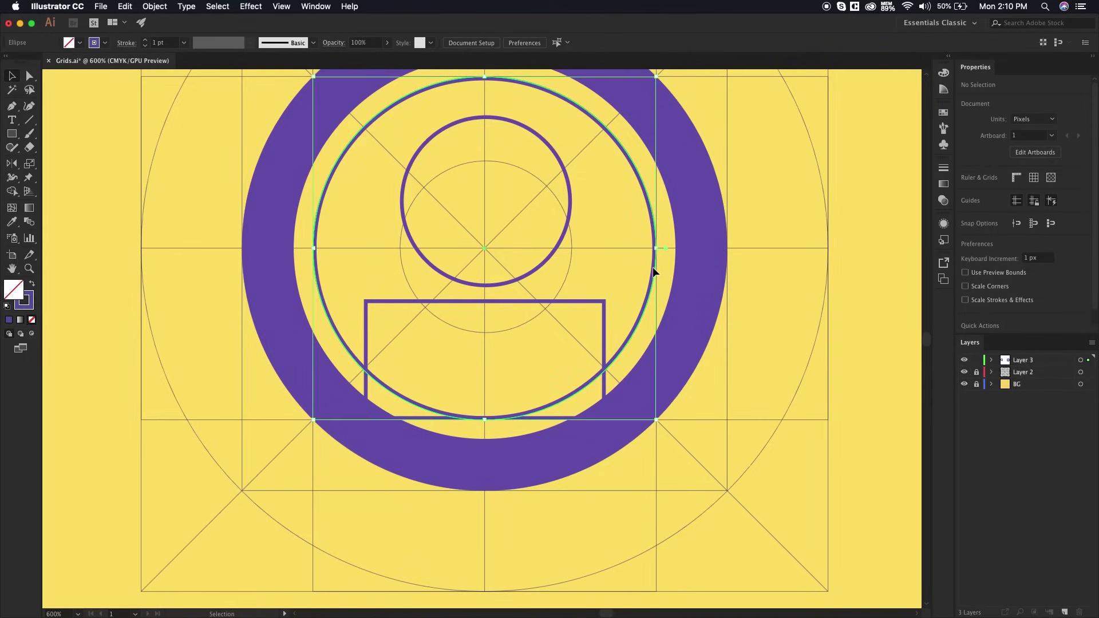
shift+click(602, 301)
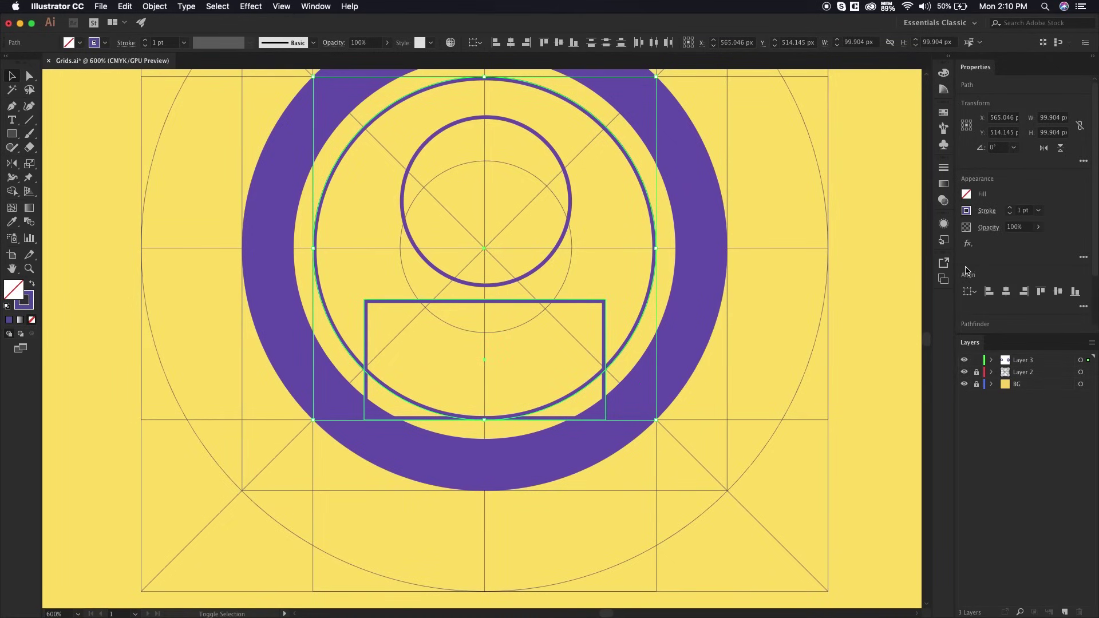
click(307, 6)
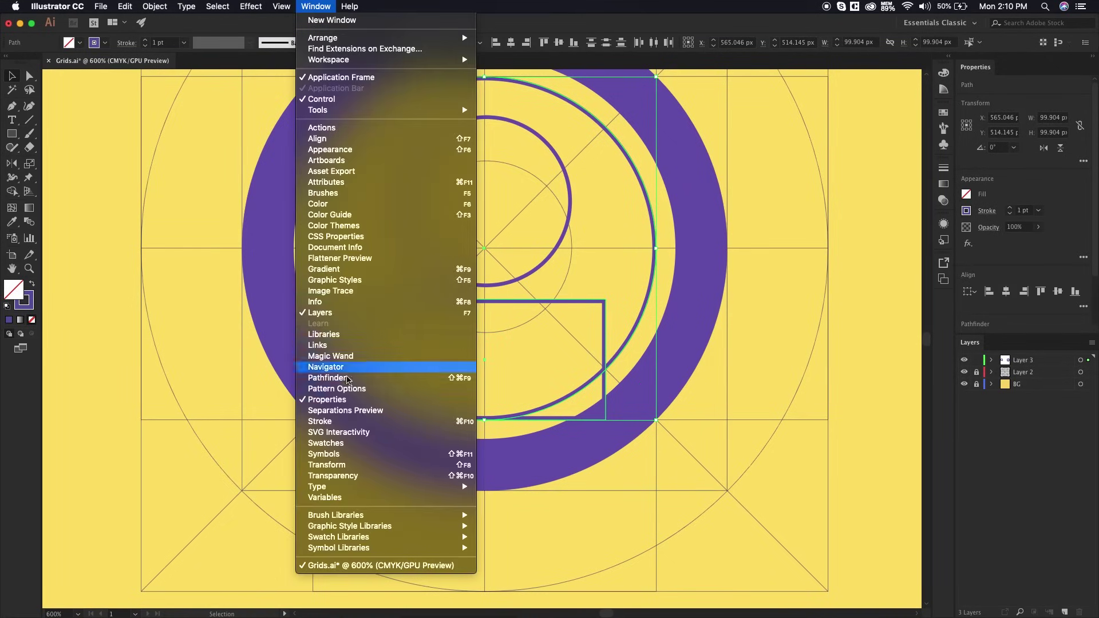
click(355, 381)
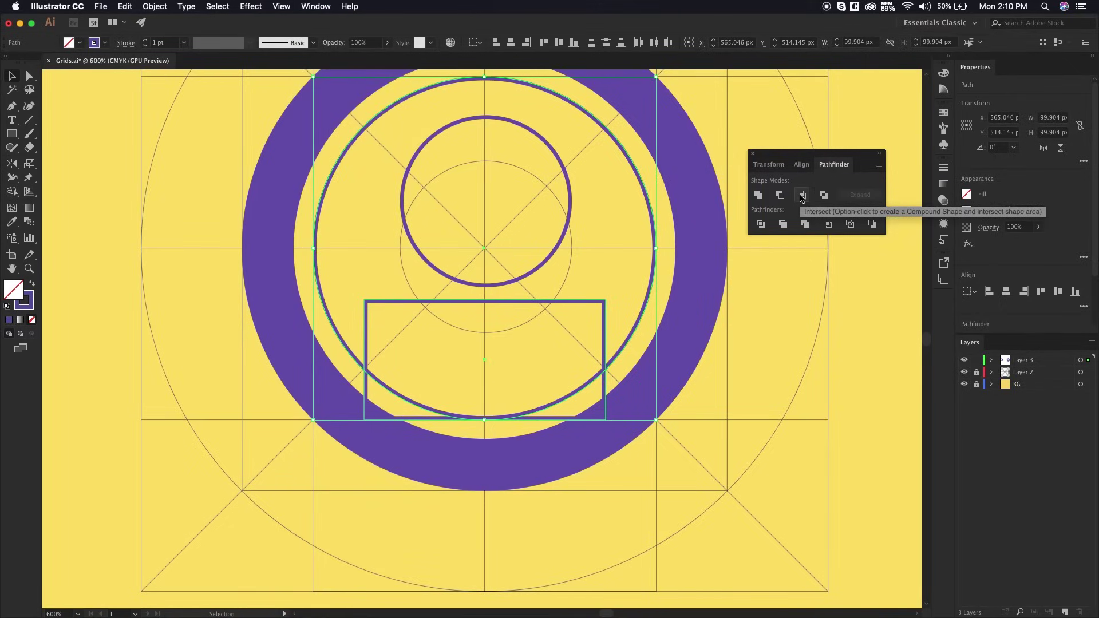
click(802, 196)
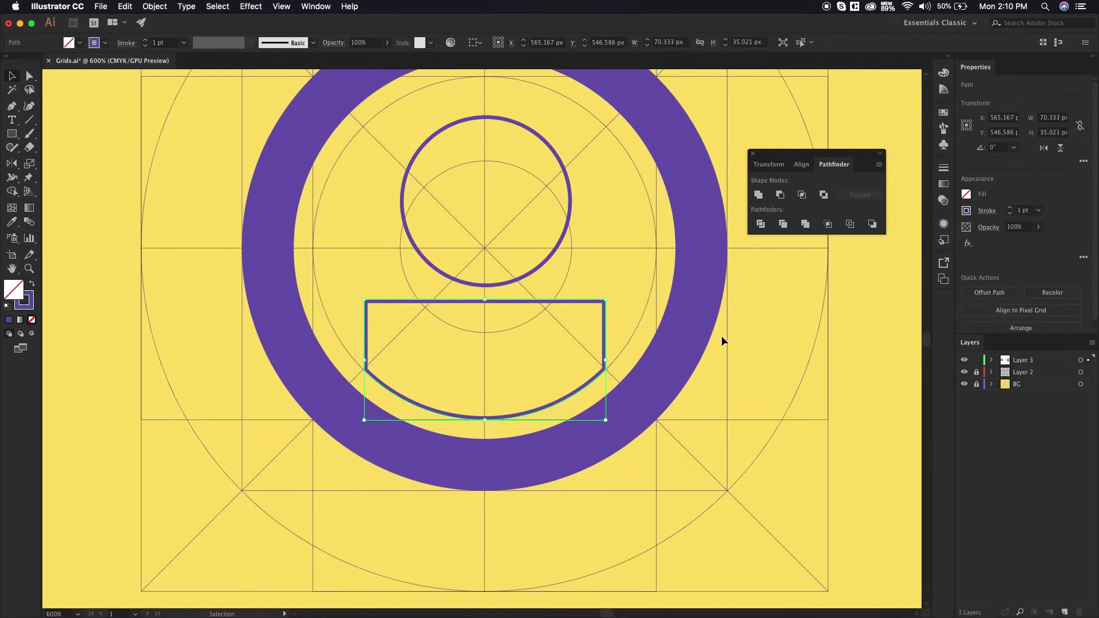
click(753, 153)
click(608, 334)
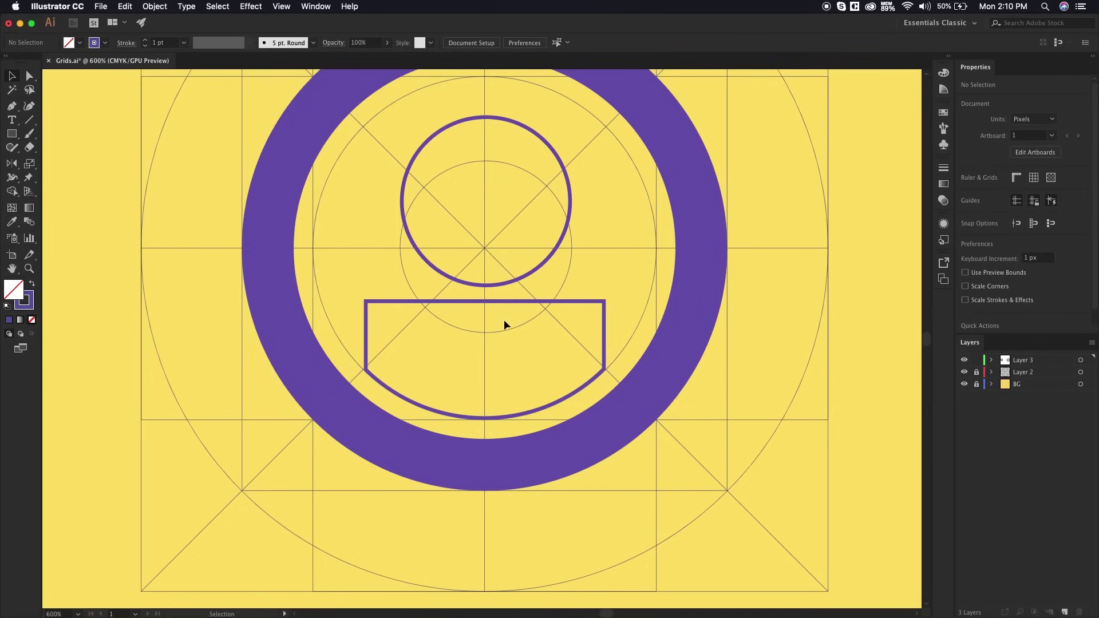
Step: Nudge the small head circle slightly farther up, widening the gap above the body shape
scroll(571, 191, up, 3)
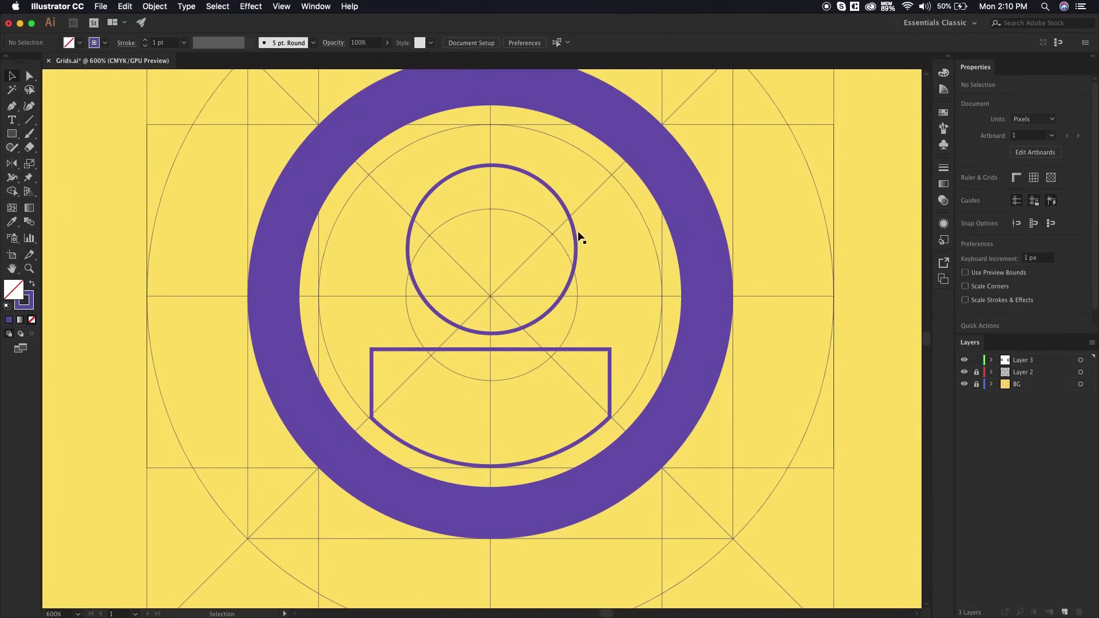
drag(575, 229, 573, 216)
click(600, 297)
Step: Round both upper corners of the body shape into shoulder curves that run down to its side points
key(a)
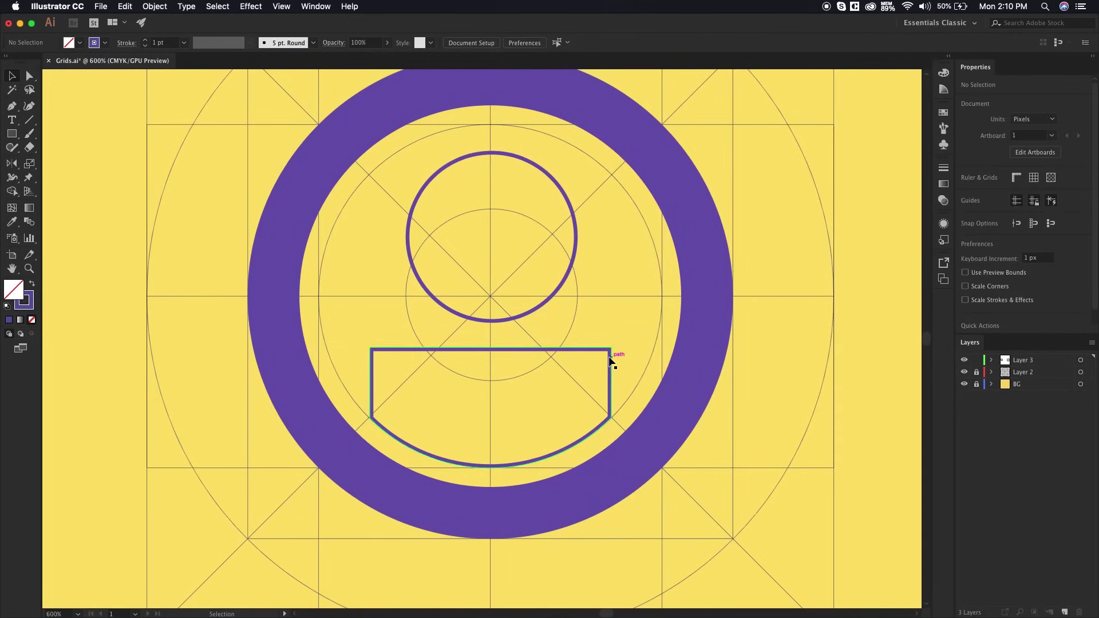
drag(611, 349, 613, 353)
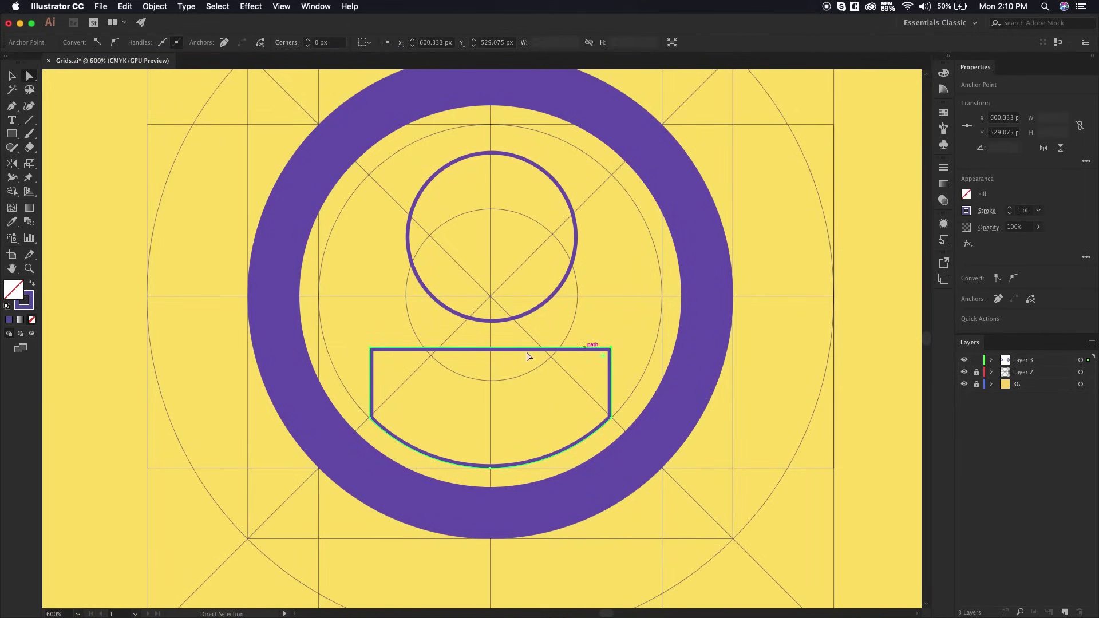
shift+click(371, 349)
drag(377, 358, 530, 422)
key(v)
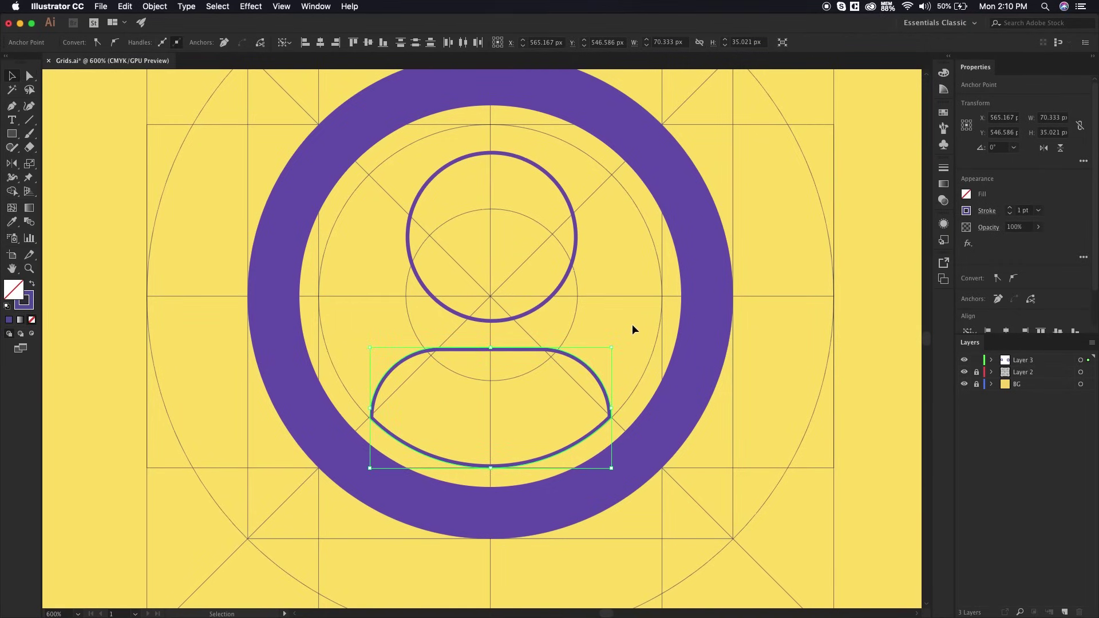
Step: Fill the head circle with the same dark purple as the magnifying glass's ring
click(632, 329)
scroll(634, 327, left, 1)
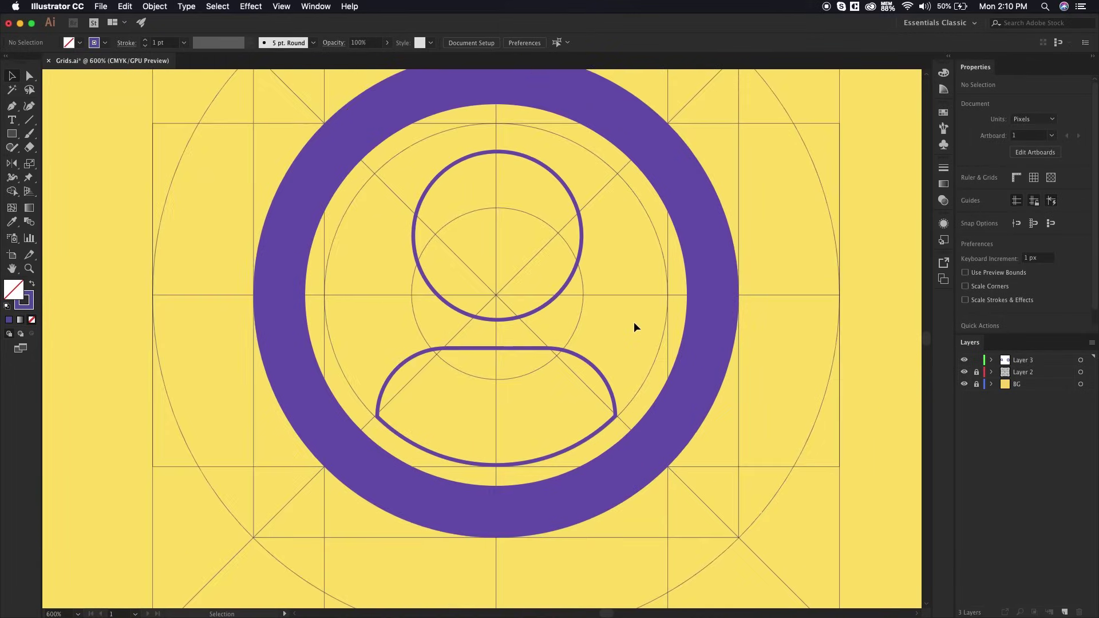
scroll(620, 337, down, 2)
drag(618, 339, 650, 327)
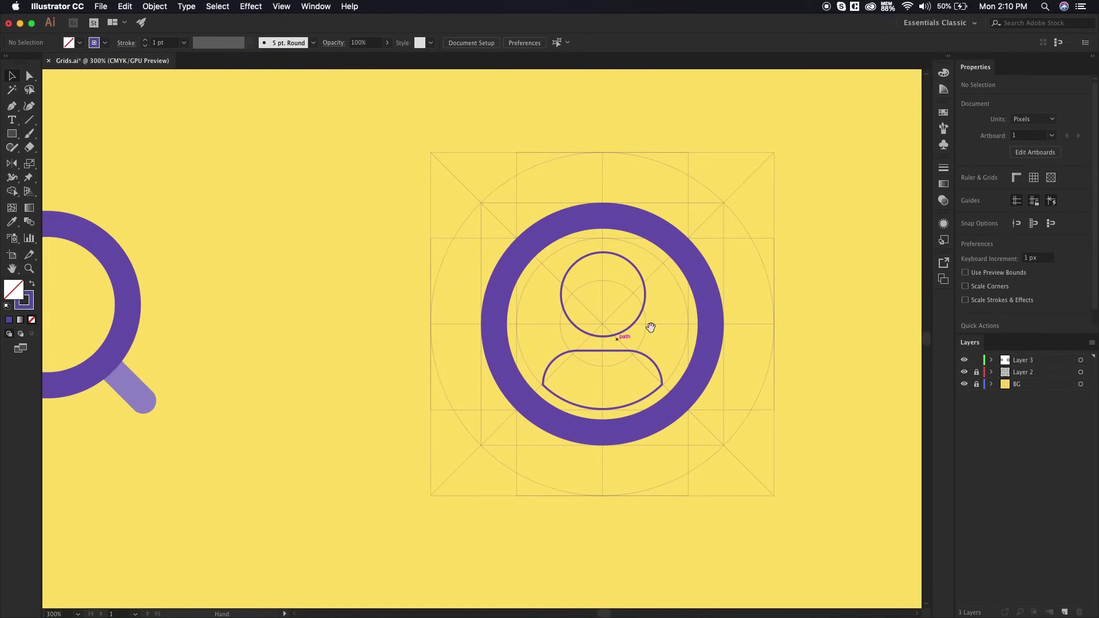
click(642, 315)
key(i)
click(520, 259)
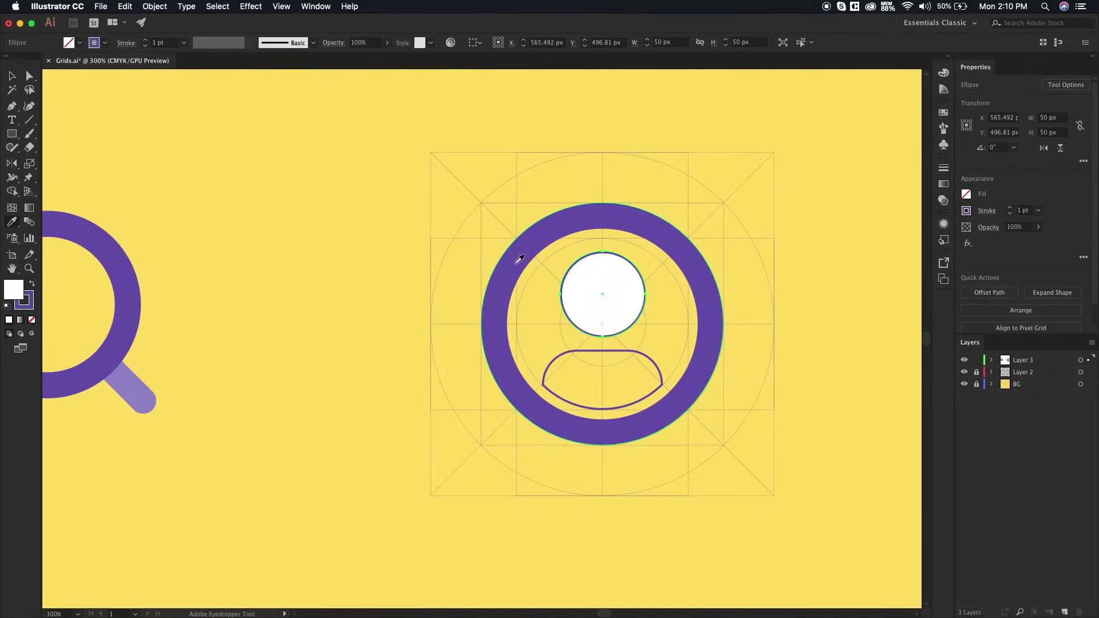
click(119, 268)
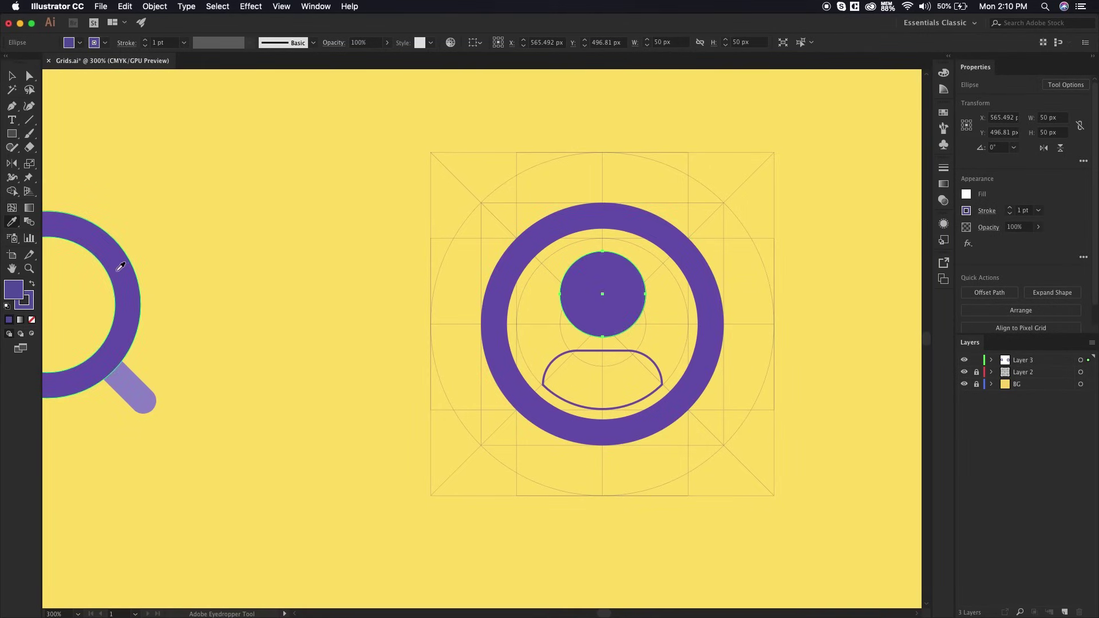
Step: Fill the body shape with the light purple sampled from the magnifying glass's handle
key(v)
click(560, 351)
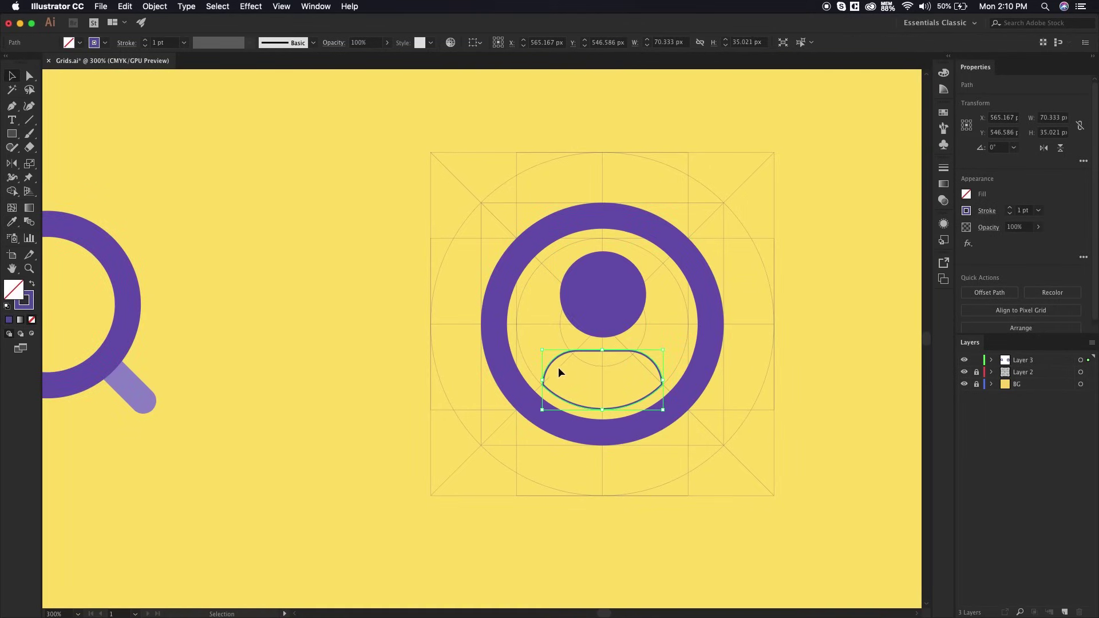
key(i)
click(141, 382)
key(v)
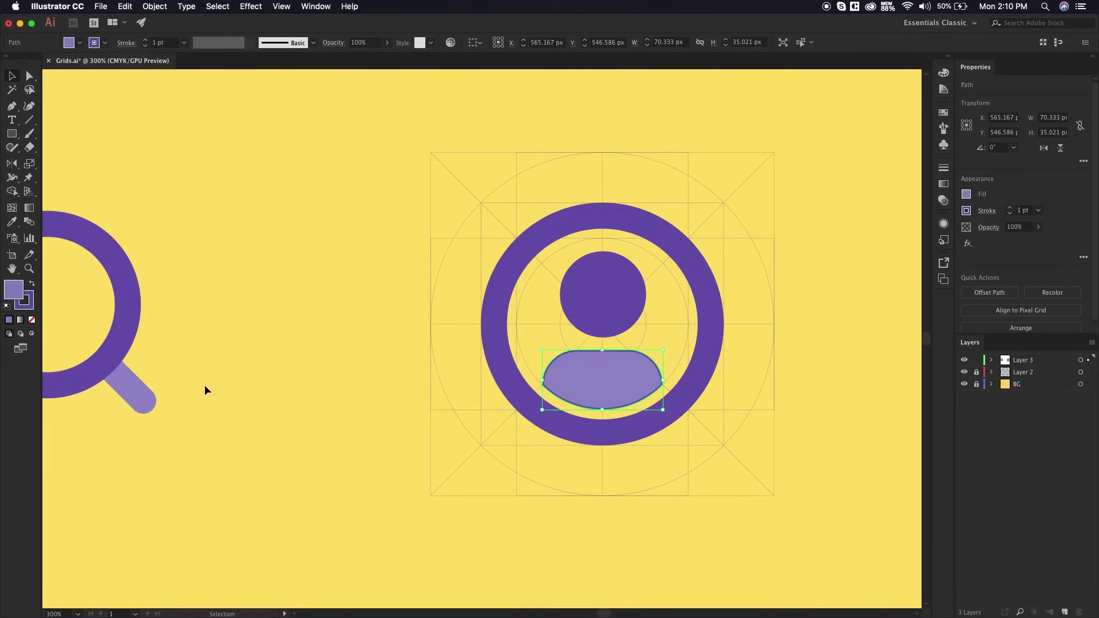
Step: Remove the stroke from the body shape and the head circle
click(24, 302)
click(31, 319)
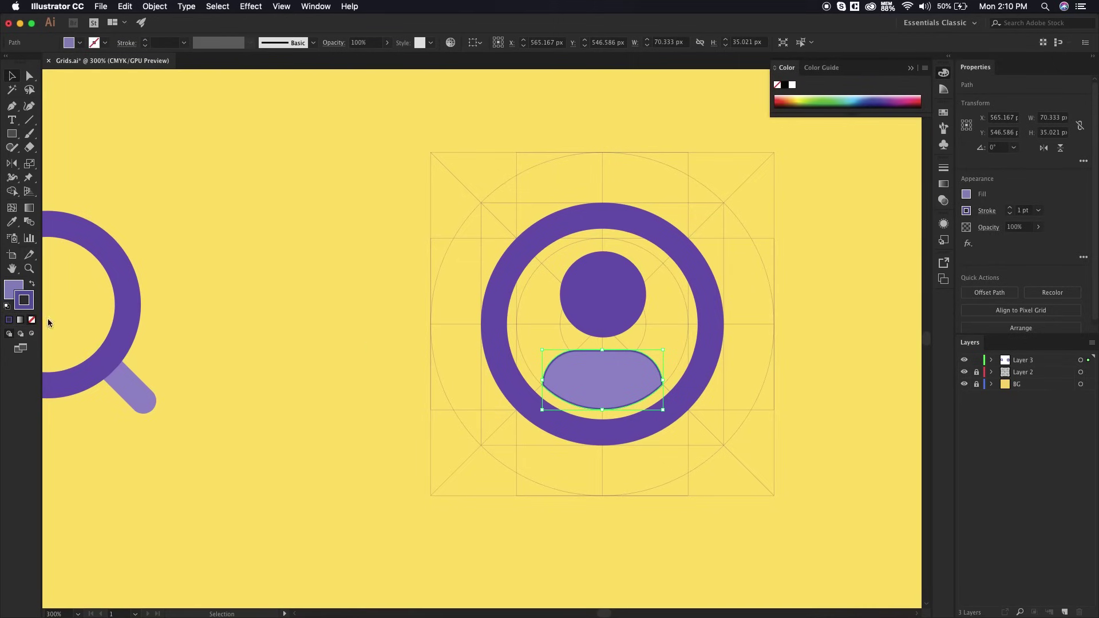
click(623, 309)
click(341, 355)
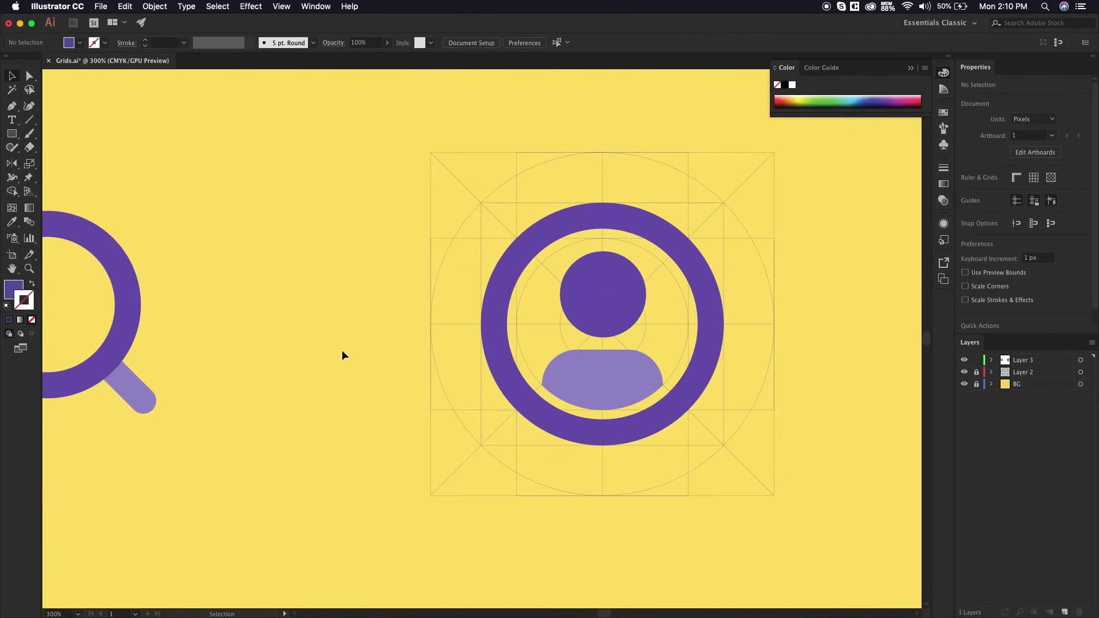
Step: Expand the outer ring's stroke into a filled compound path and save the document
click(520, 266)
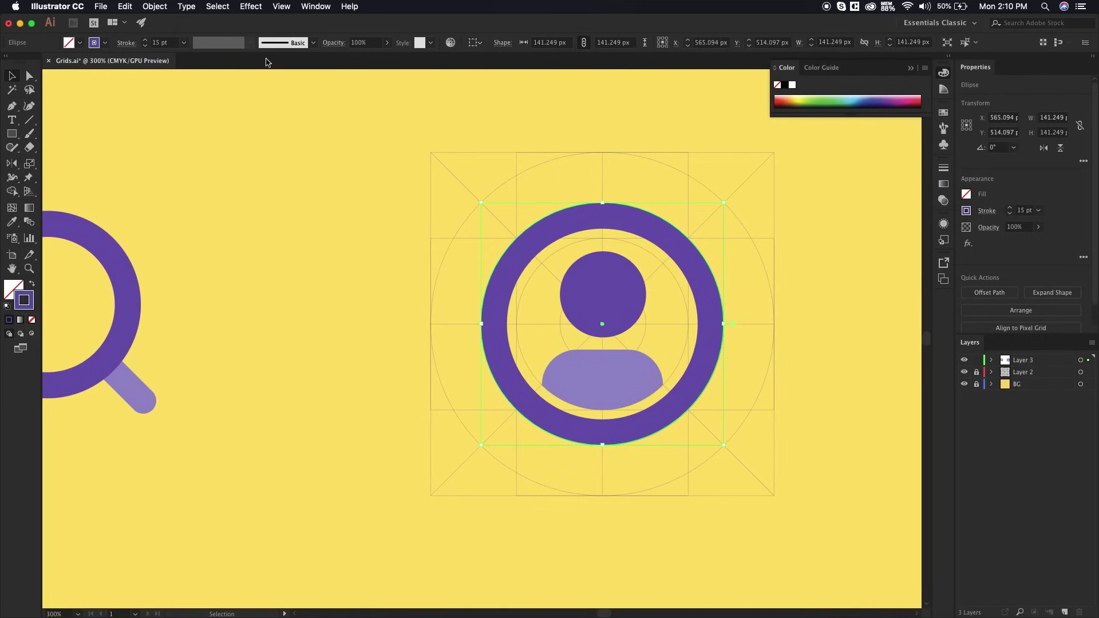
click(154, 6)
click(169, 130)
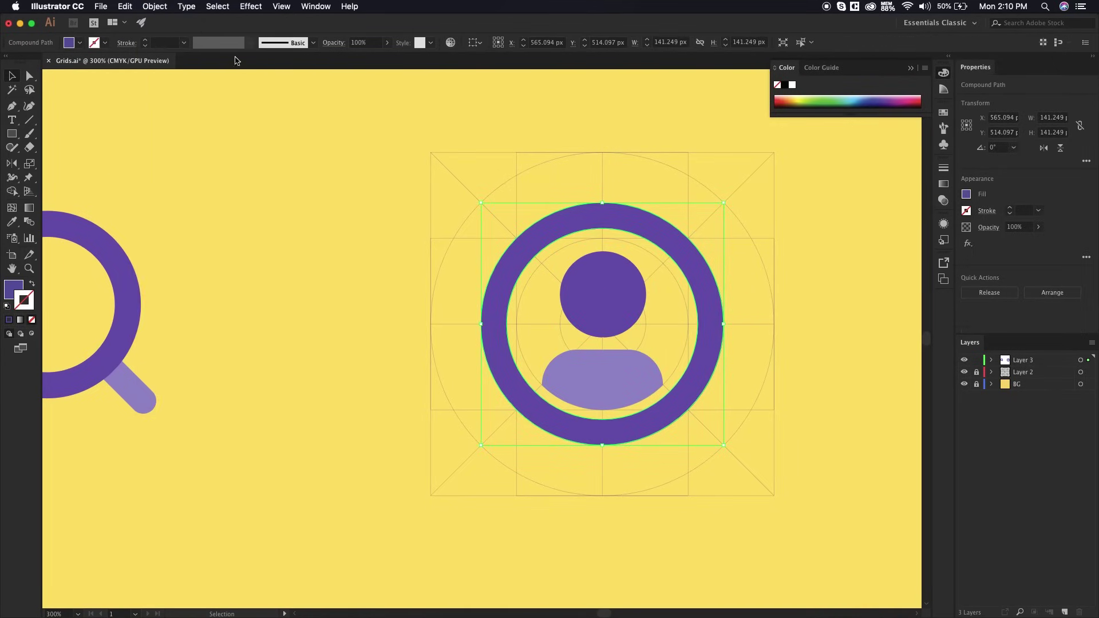
drag(736, 238, 690, 241)
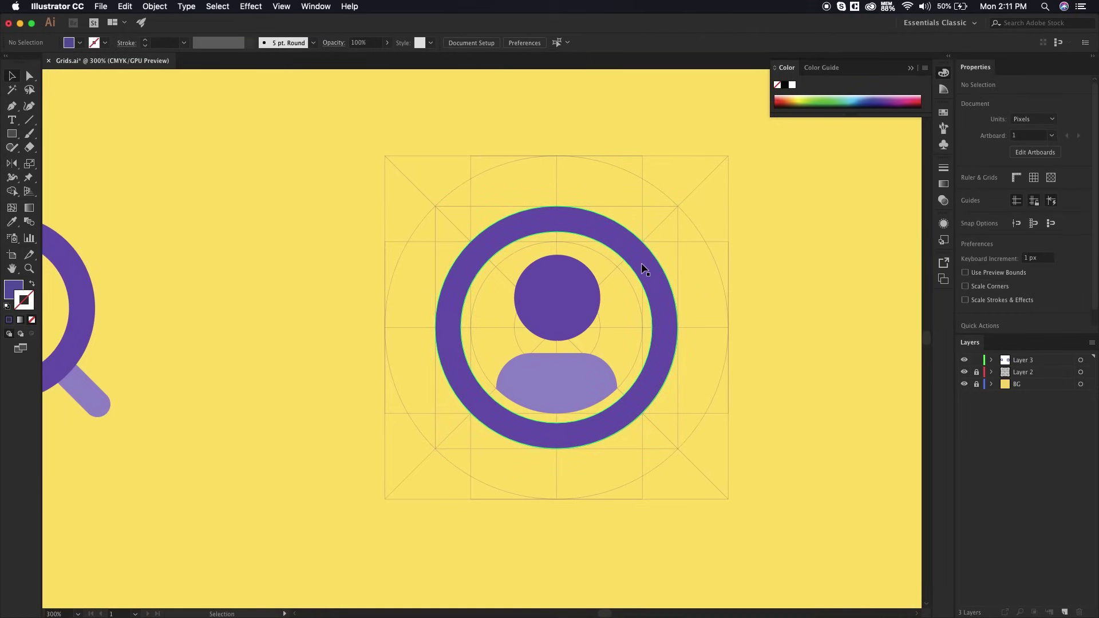
click(732, 251)
scroll(733, 254, down, 3)
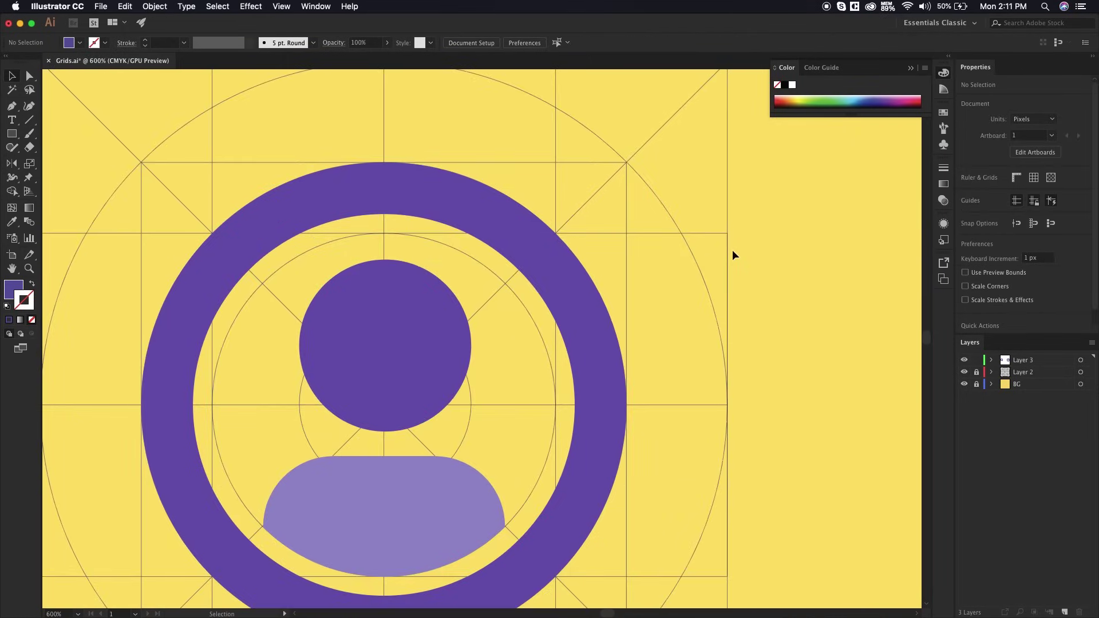
key(a)
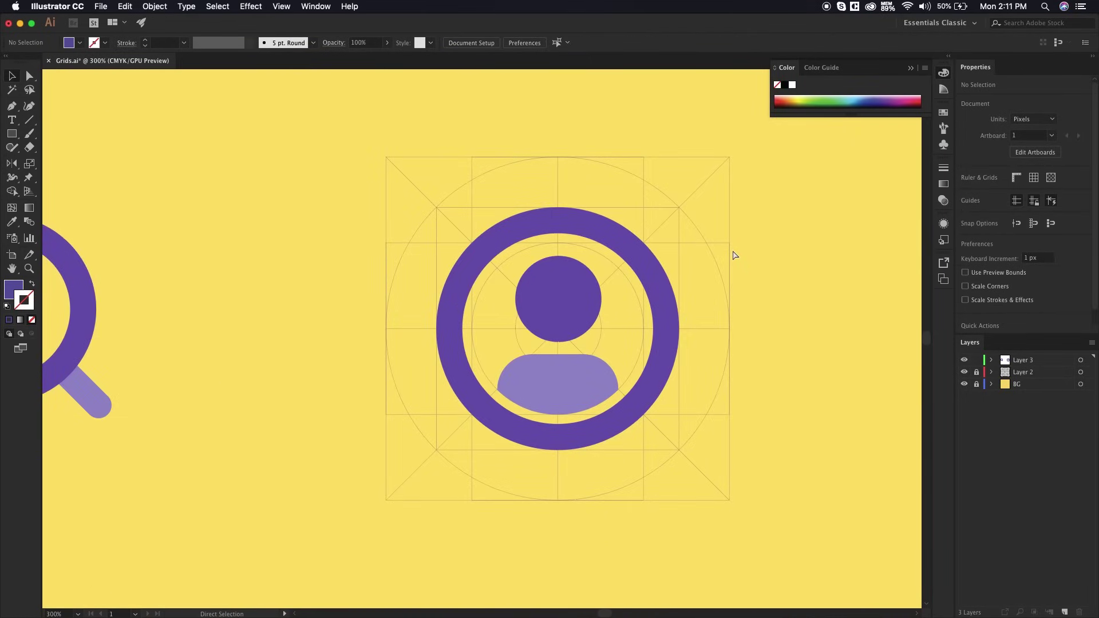
key(super+s)
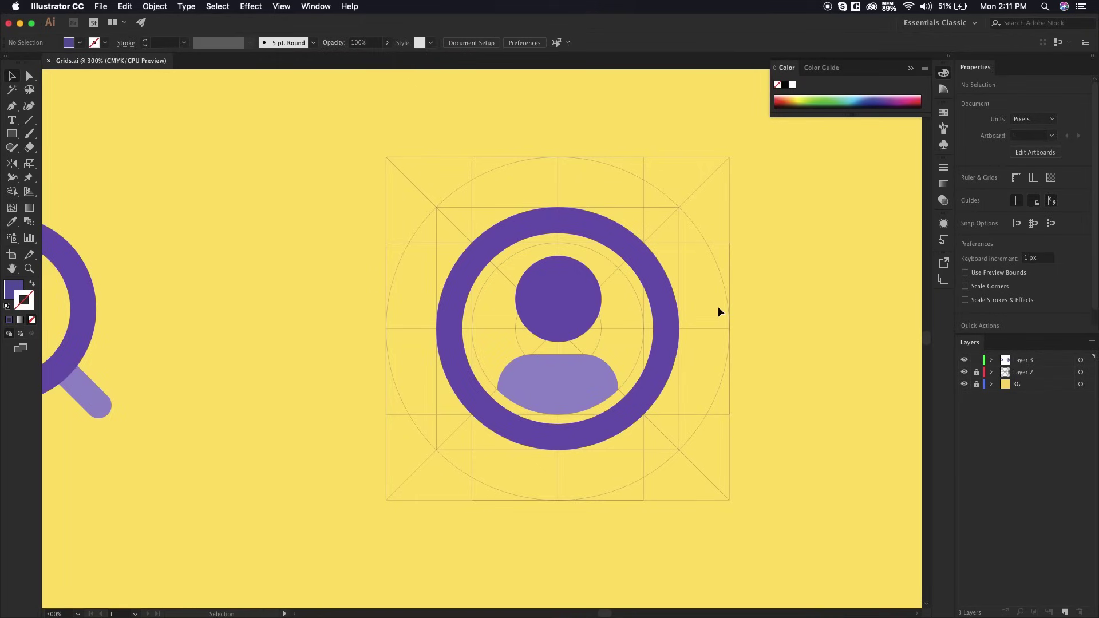
Step: Group the user-profile icon's parts and move the group 300 px horizontally to the right, clear of the grid
scroll(718, 307, down, 2)
drag(727, 244, 650, 253)
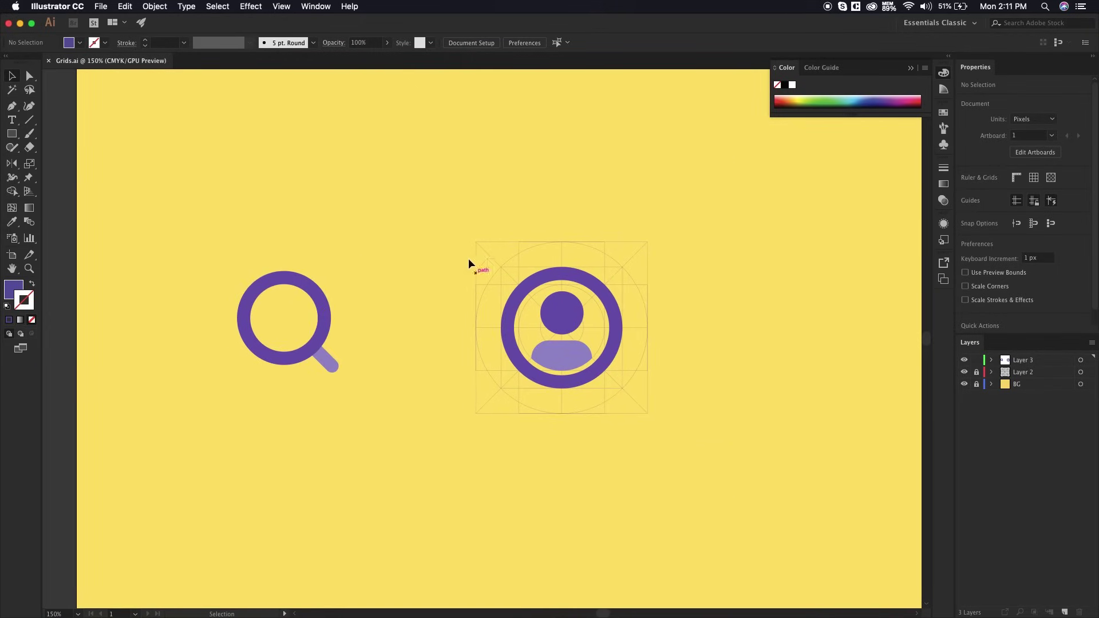
drag(469, 259, 626, 454)
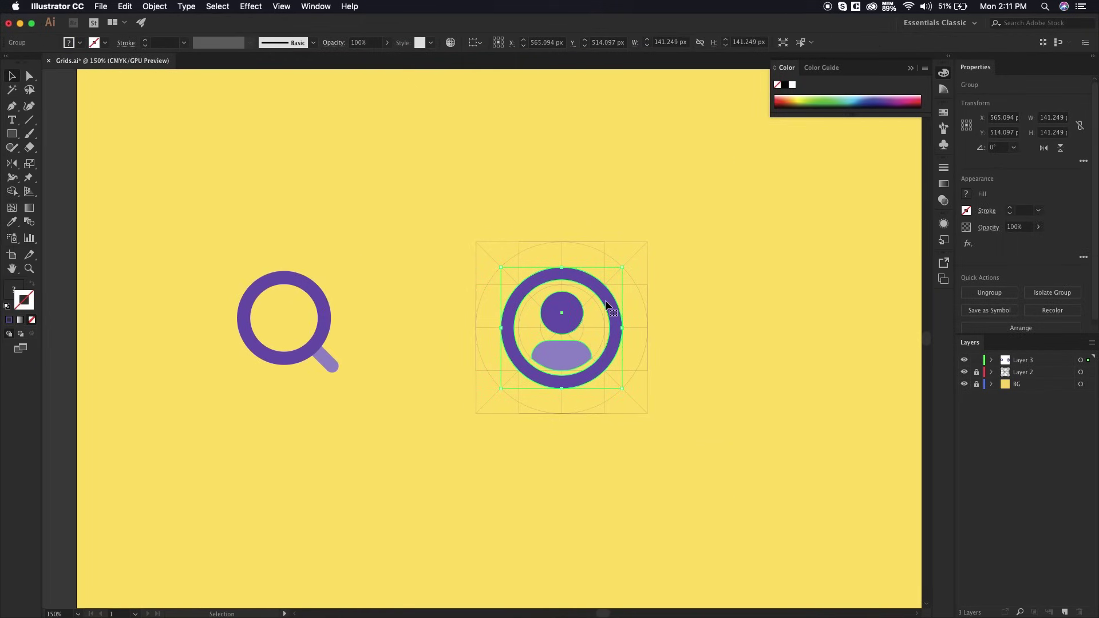
drag(610, 309, 759, 297)
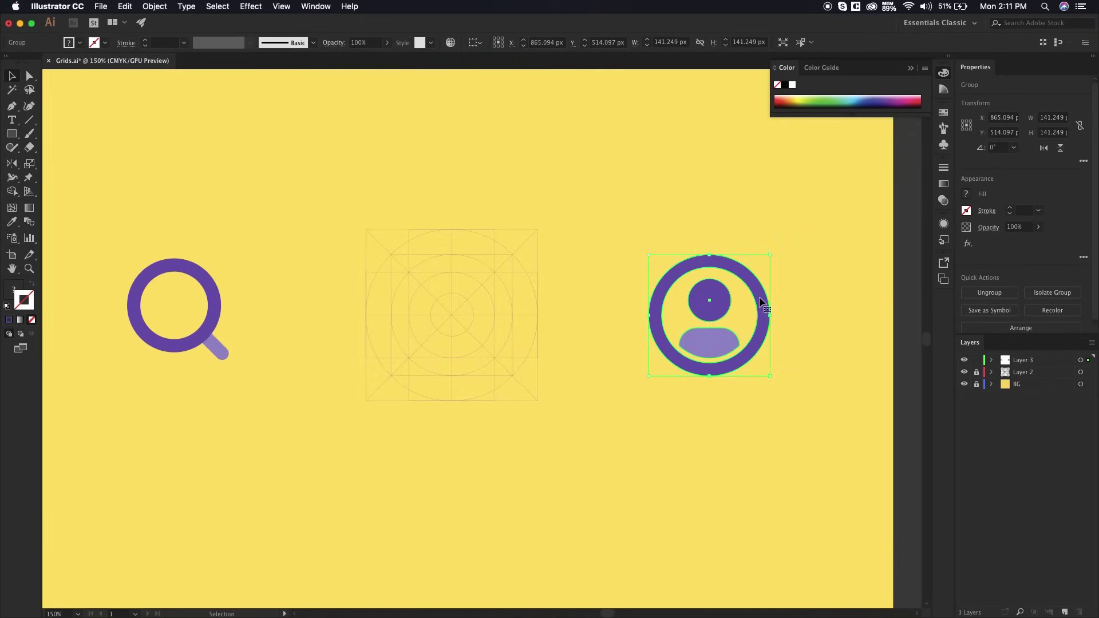
click(622, 267)
Step: Examine the empty grid between the two finished icons as the guide for another icon
drag(536, 323, 624, 349)
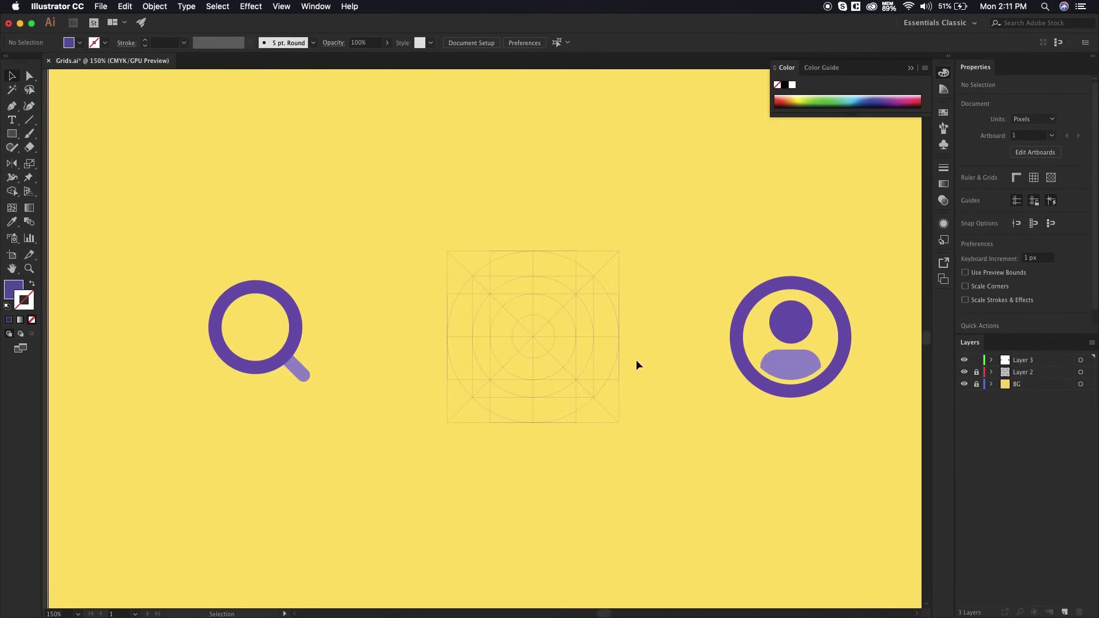
scroll(522, 340, down, 5)
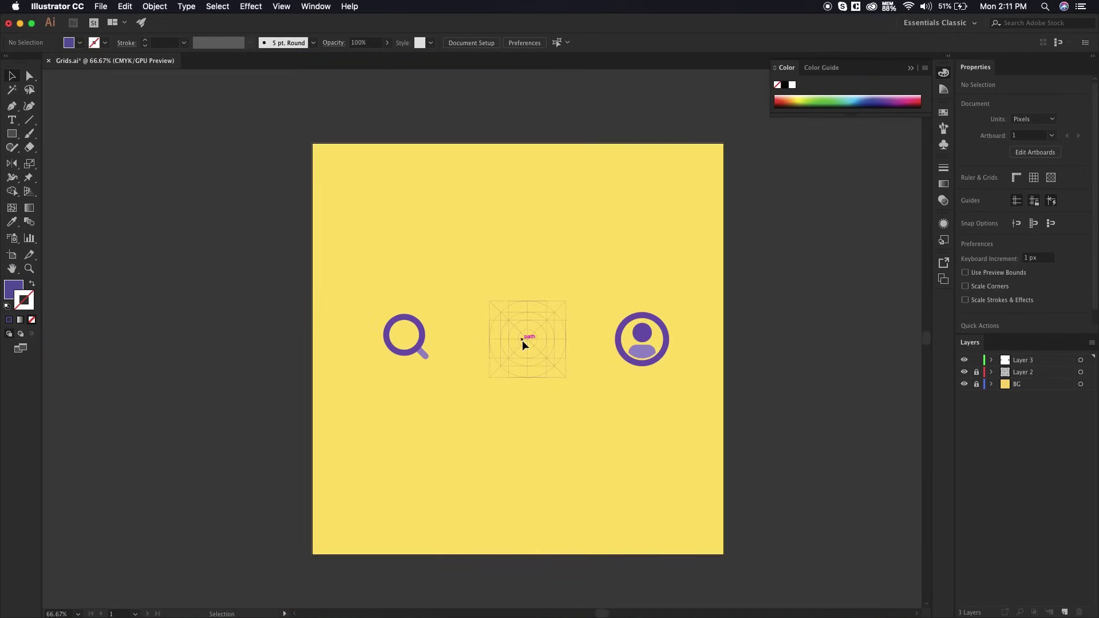
scroll(522, 340, up, 6)
scroll(571, 346, right, 3)
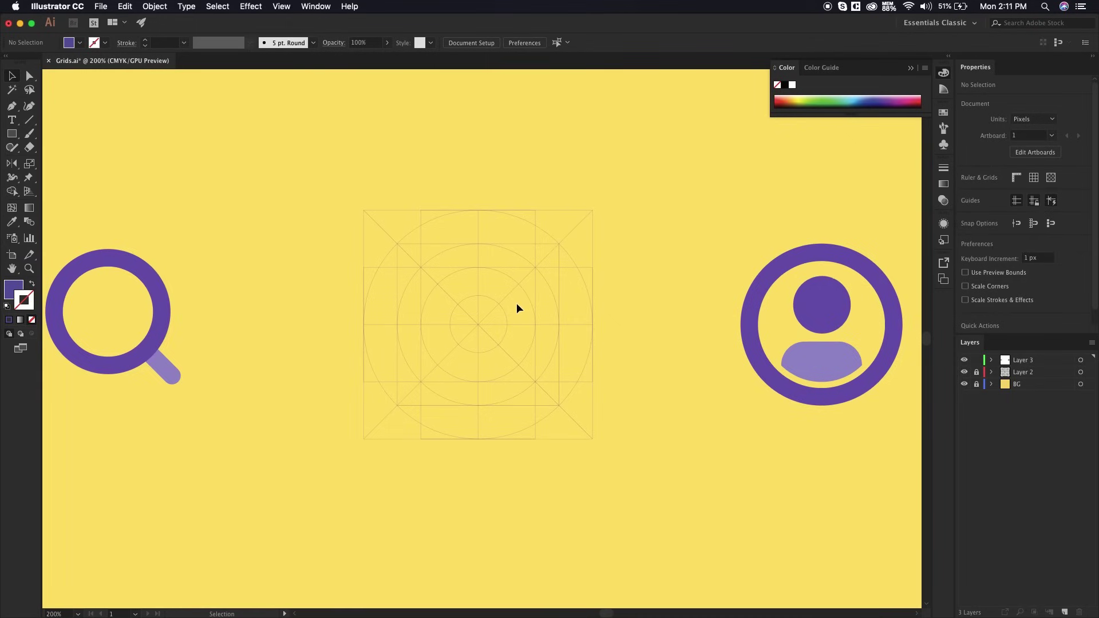
scroll(477, 301, up, 2)
scroll(477, 301, down, 1)
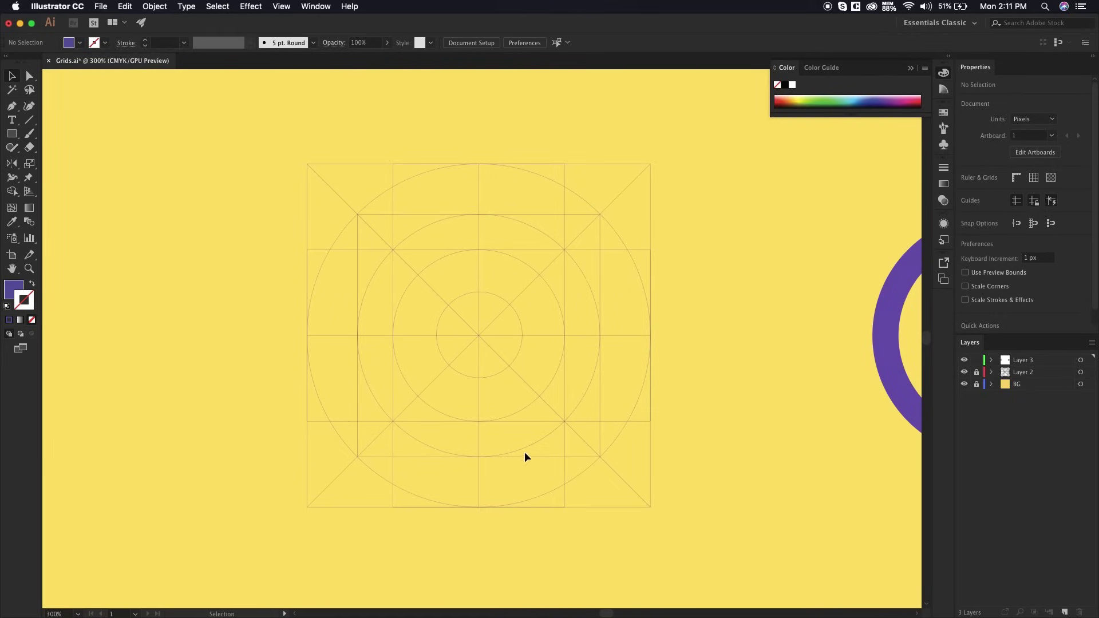
scroll(465, 336, down, 1)
scroll(465, 335, up, 1)
drag(476, 250, 460, 250)
key(m)
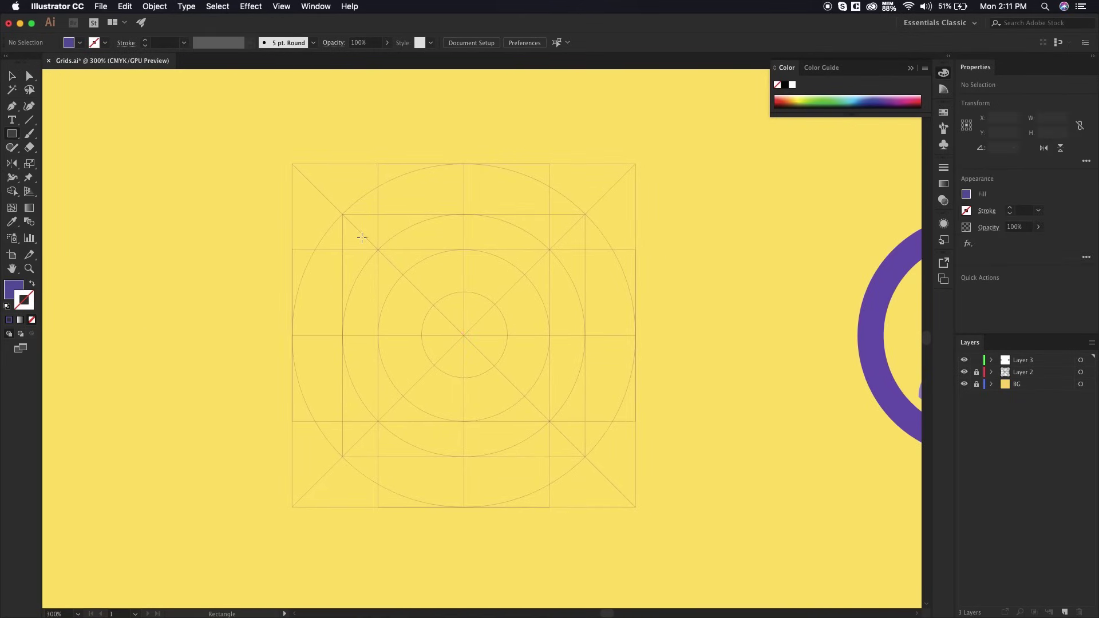
drag(343, 215, 463, 309)
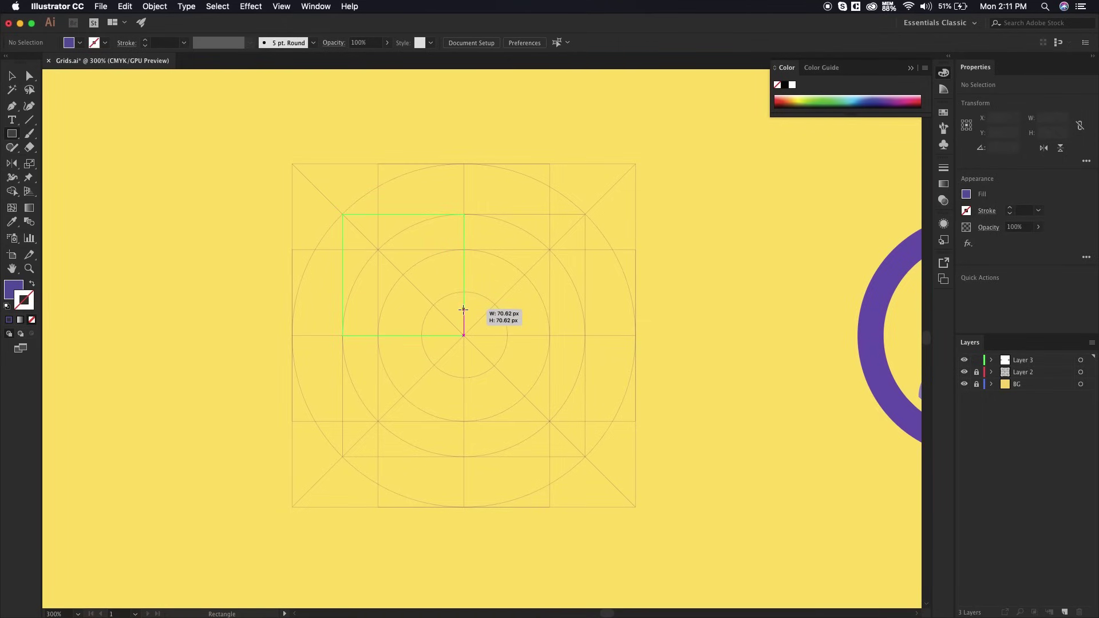
drag(464, 309, 463, 309)
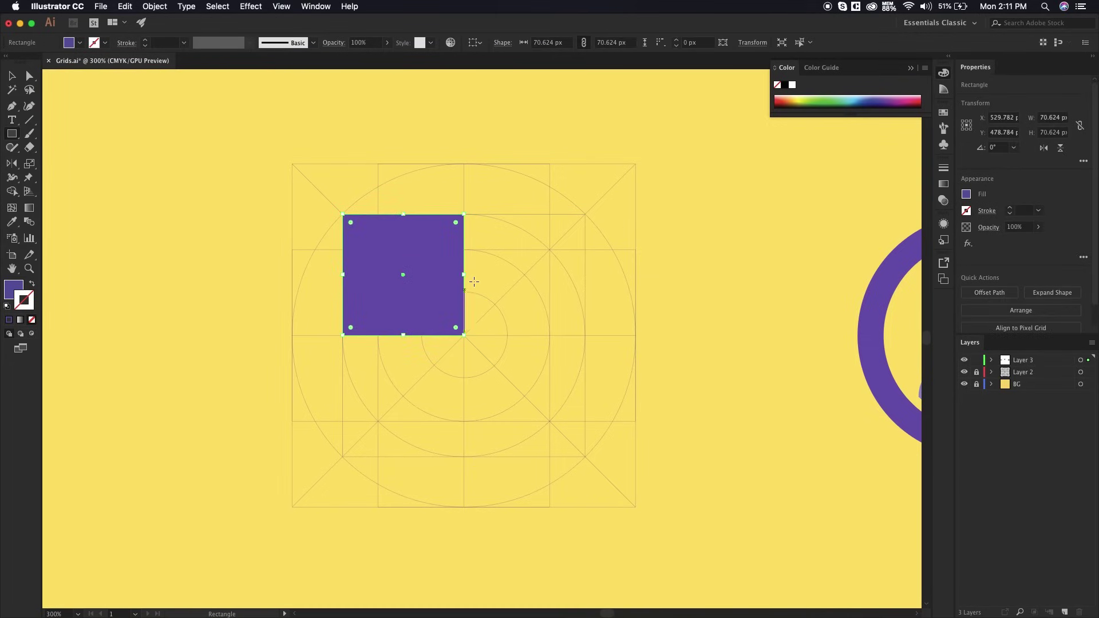
key(Delete)
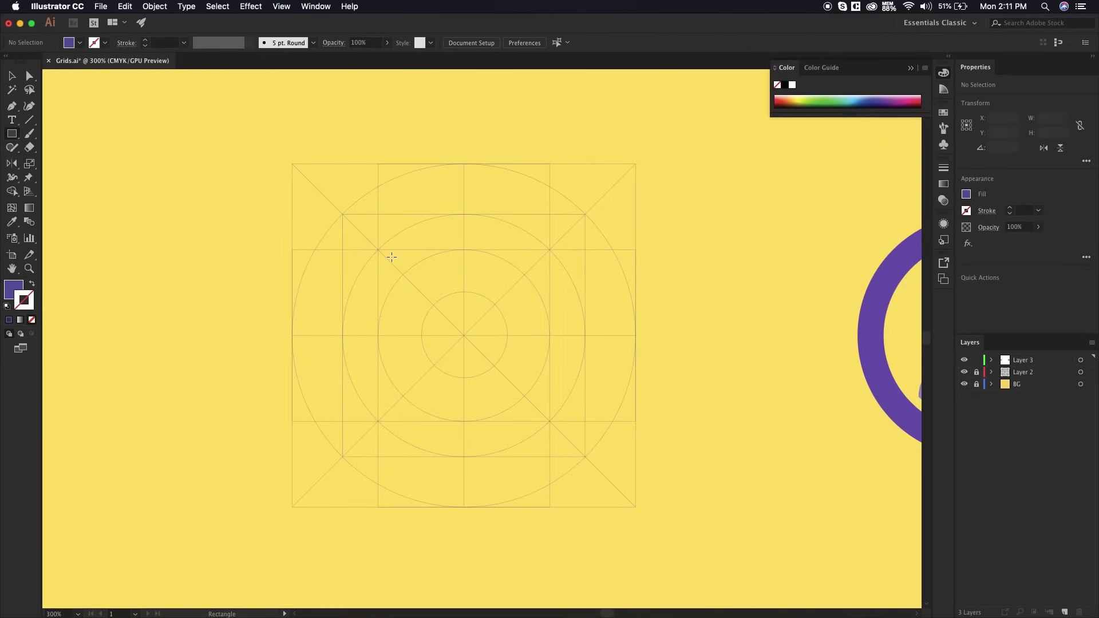
Step: Create a 65 × 65 px square and place it in the upper-left corner of the grid's middle square
click(392, 257)
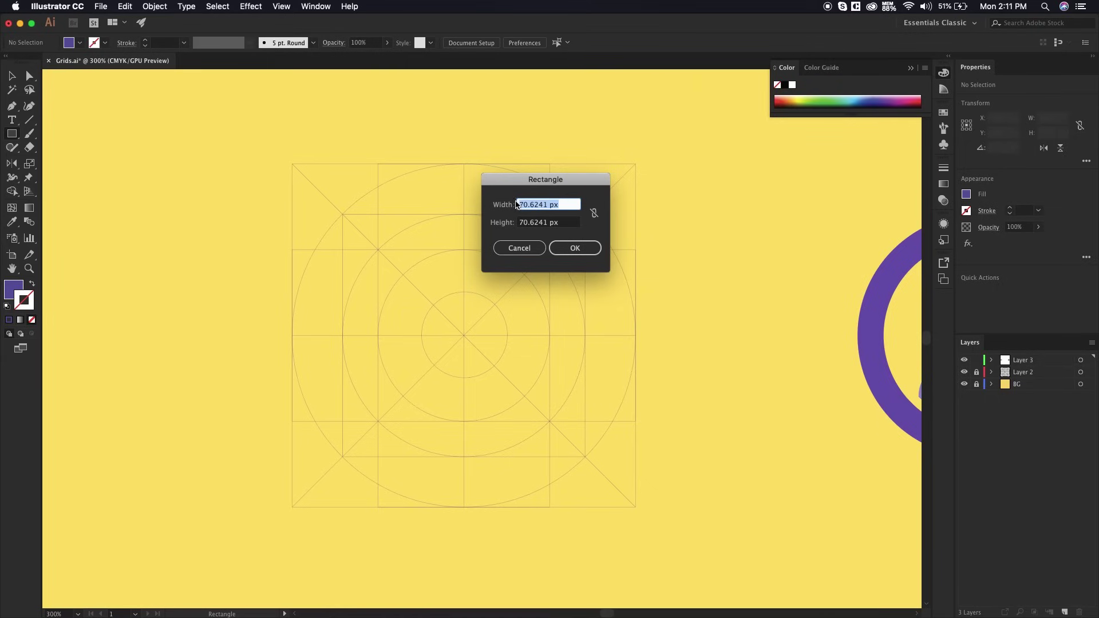
text(65)
key(Tab)
text(65)
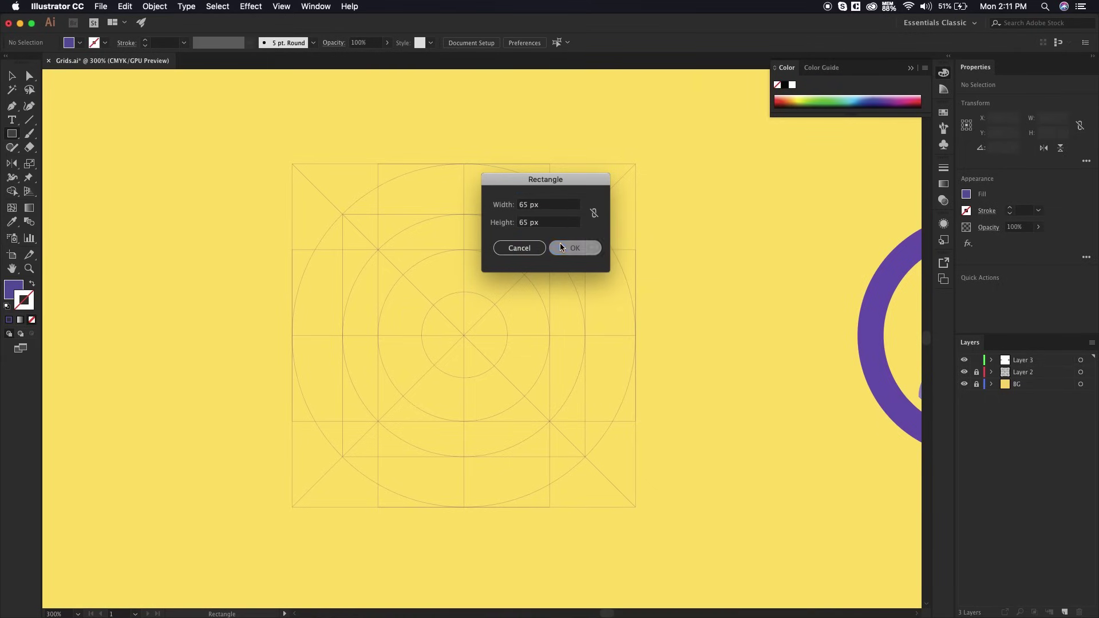
click(560, 243)
key(v)
drag(485, 296, 425, 270)
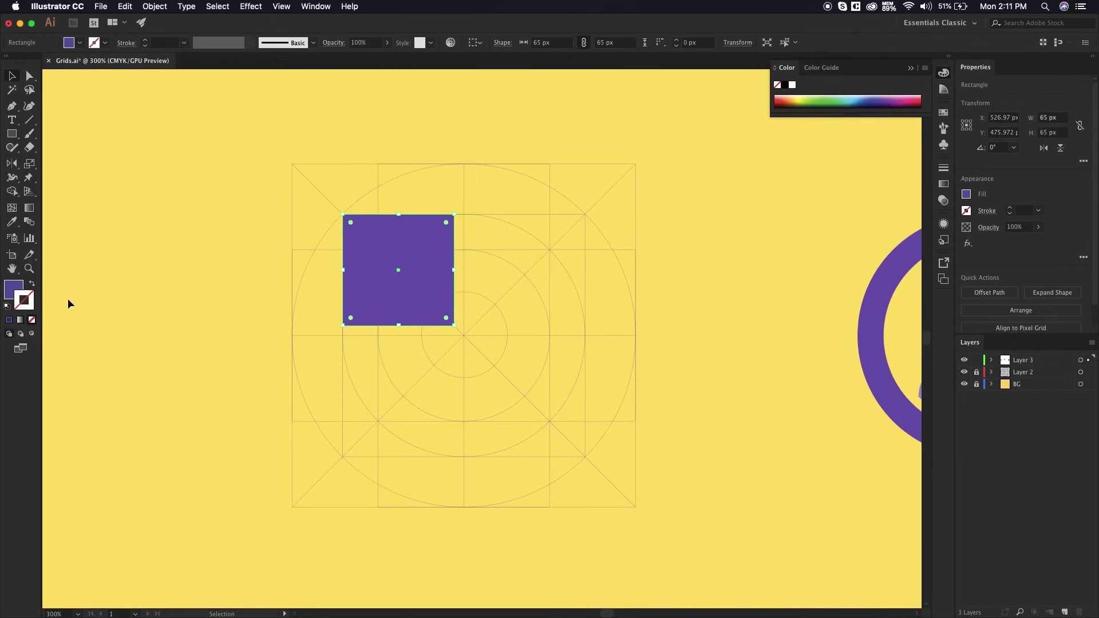
Step: Swap the square's fill for a purple stroke, align the stroke to the inside and set its weight to 15 pt
click(32, 283)
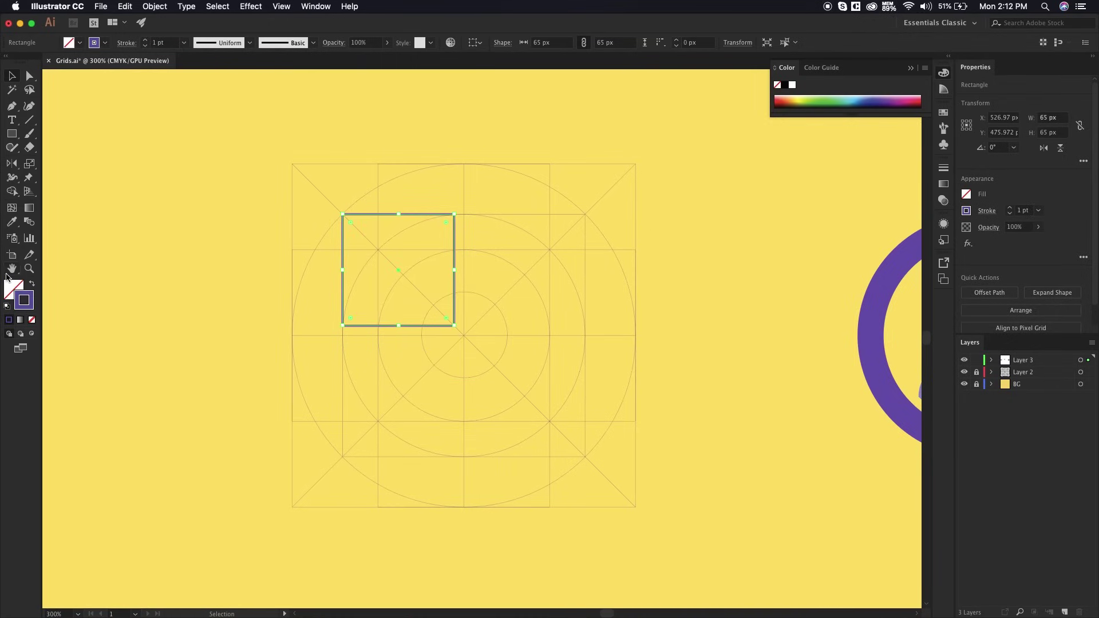
click(129, 44)
click(62, 105)
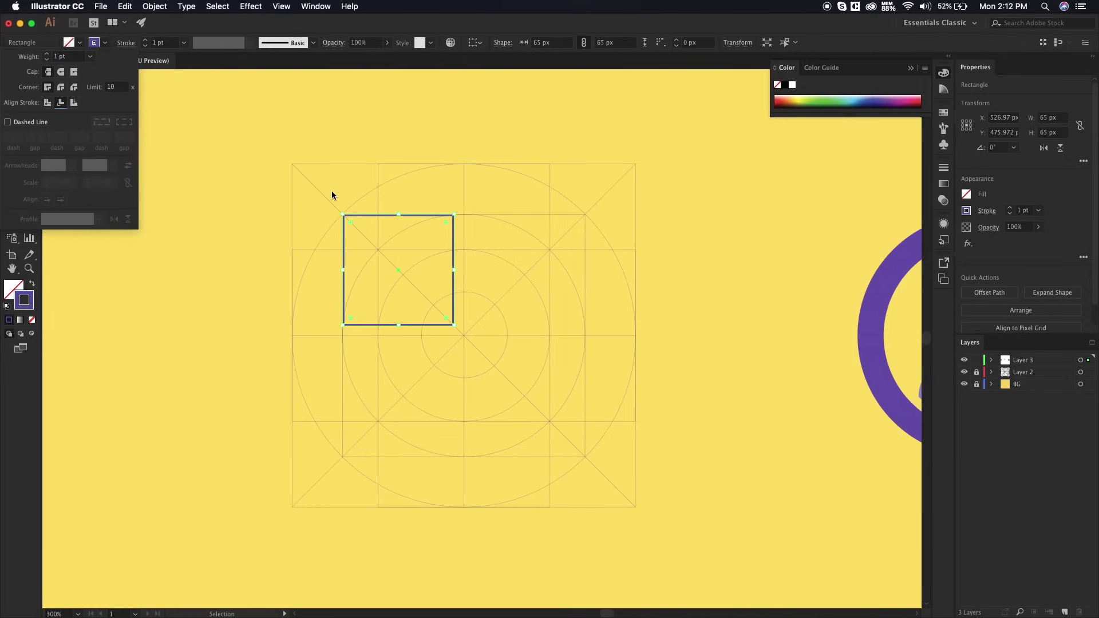
click(166, 43)
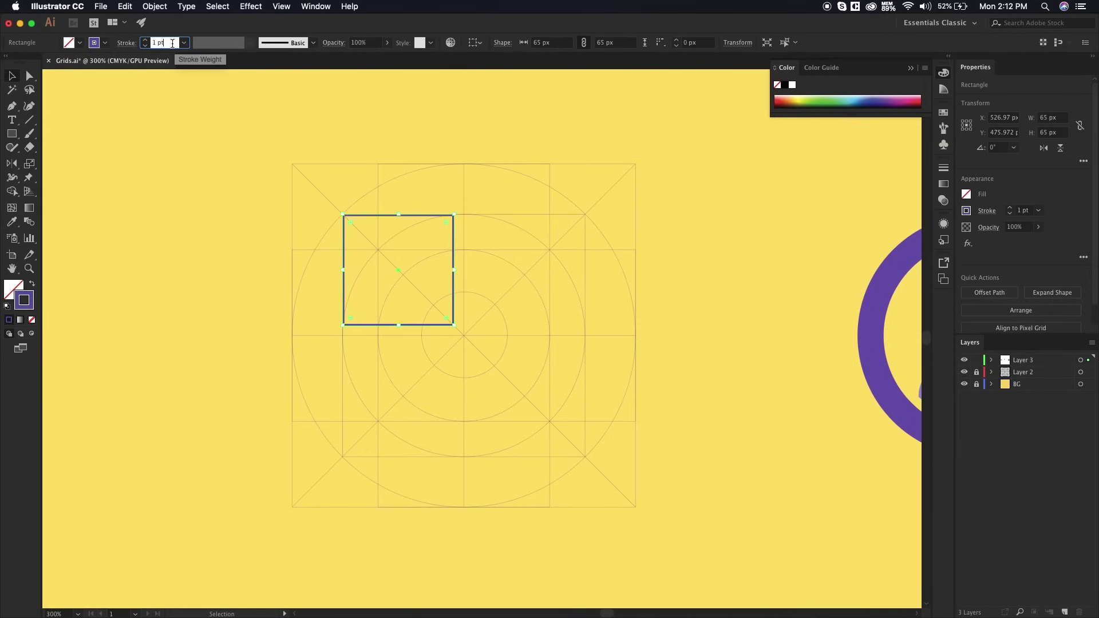
text(15)
key(Return)
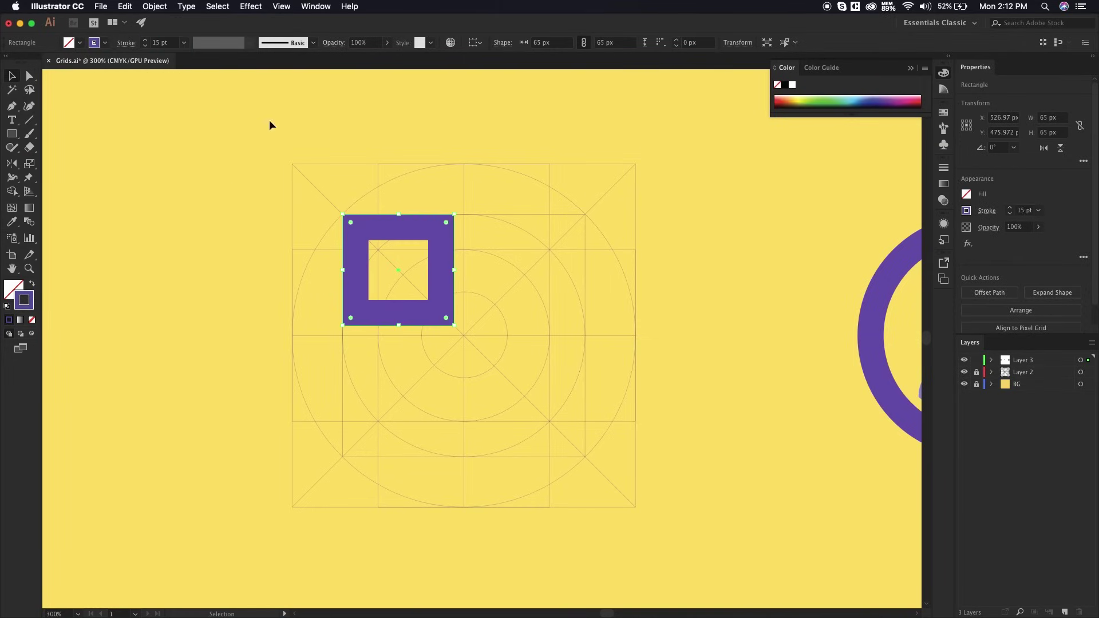
Step: Duplicate the outlined square into the other three corners of the grid's middle square, forming a two-by-two arrangement
click(552, 227)
click(389, 240)
drag(402, 238, 497, 365)
key(super+a)
click(642, 378)
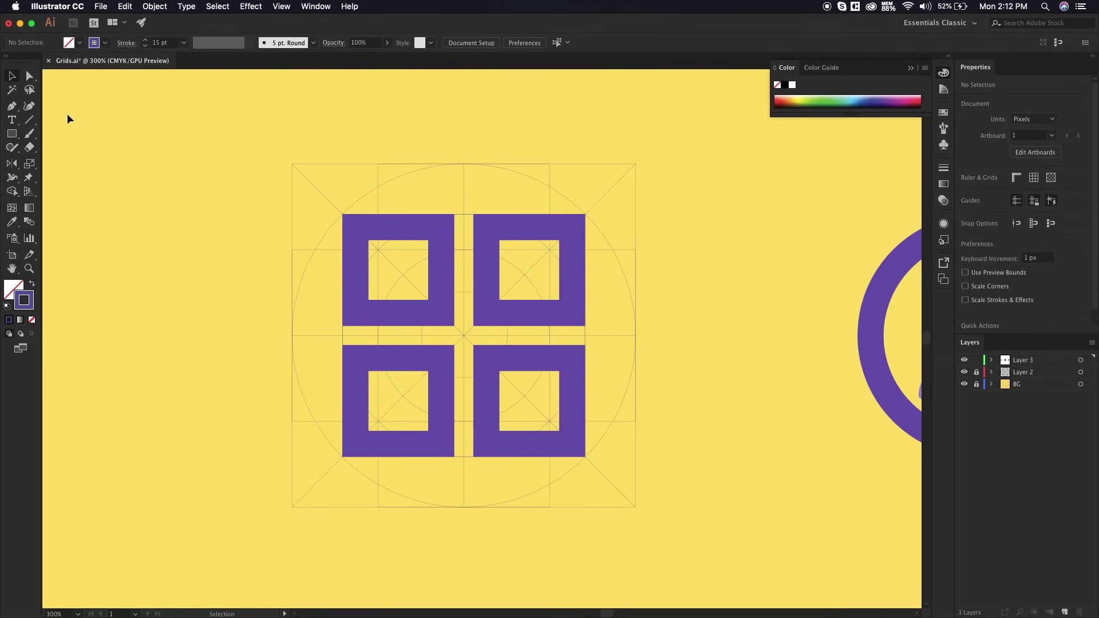
Step: Round the outer corner of each of the four squares with a 35 px corner radius
click(29, 76)
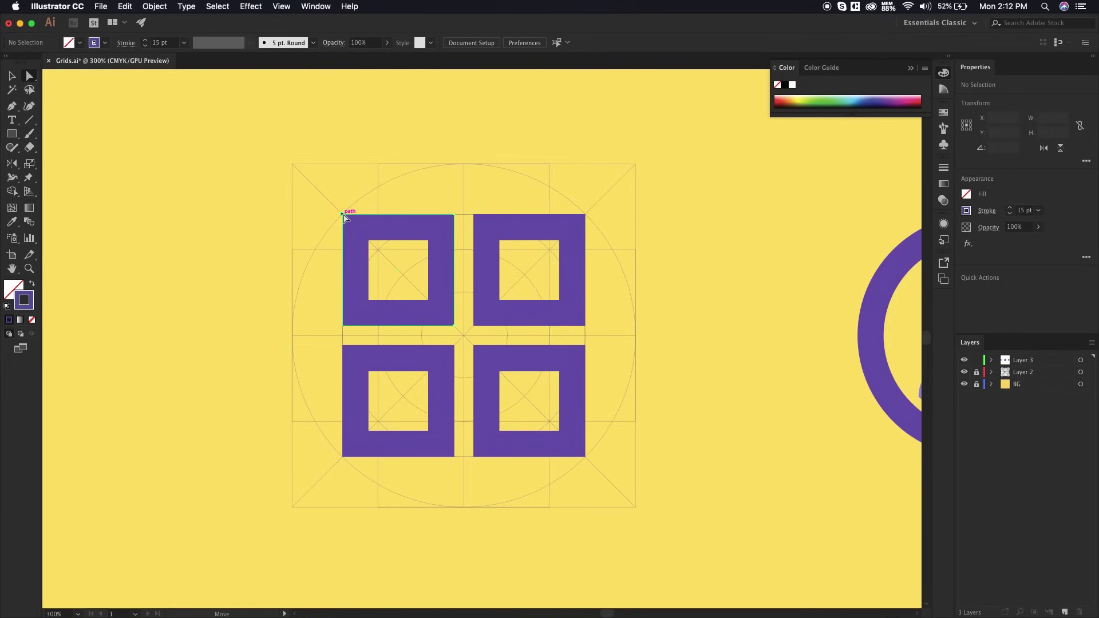
click(343, 216)
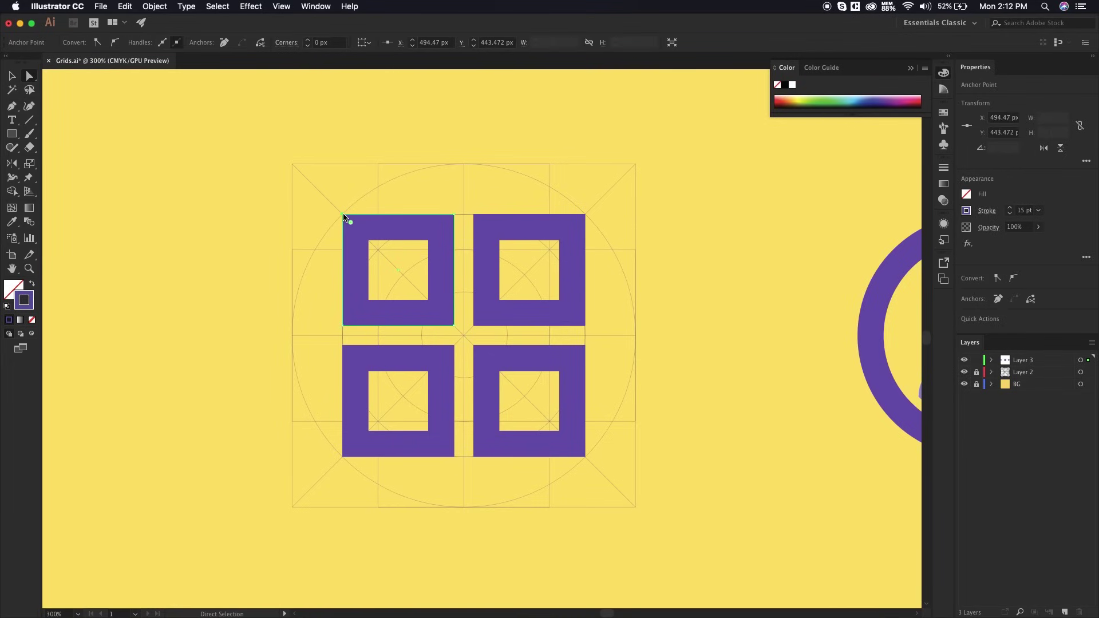
shift+click(585, 215)
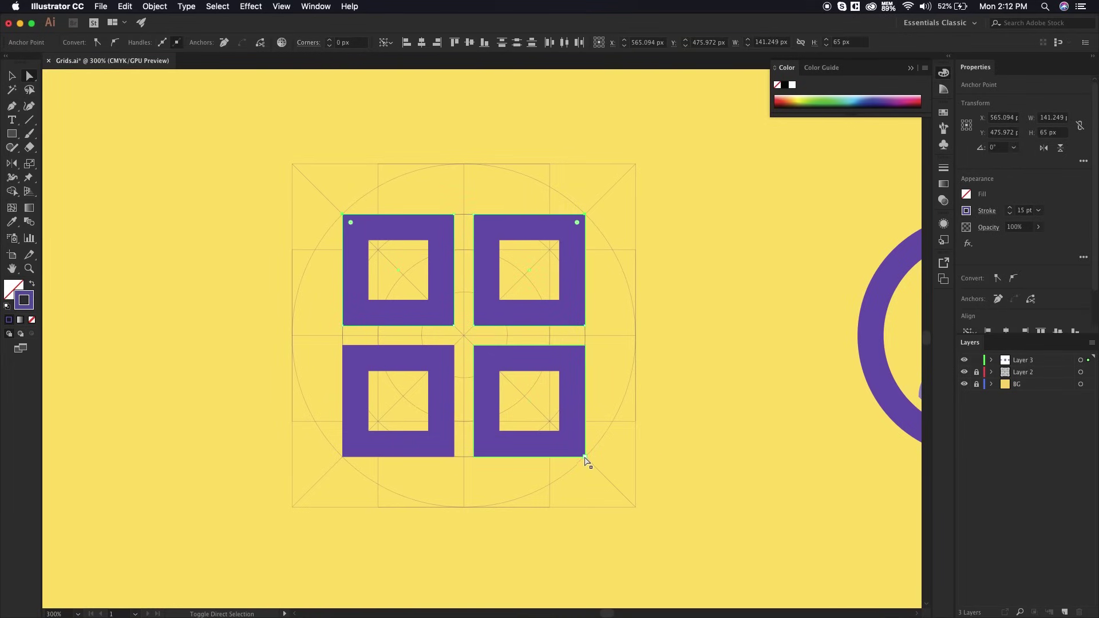
shift+click(584, 456)
shift+click(347, 456)
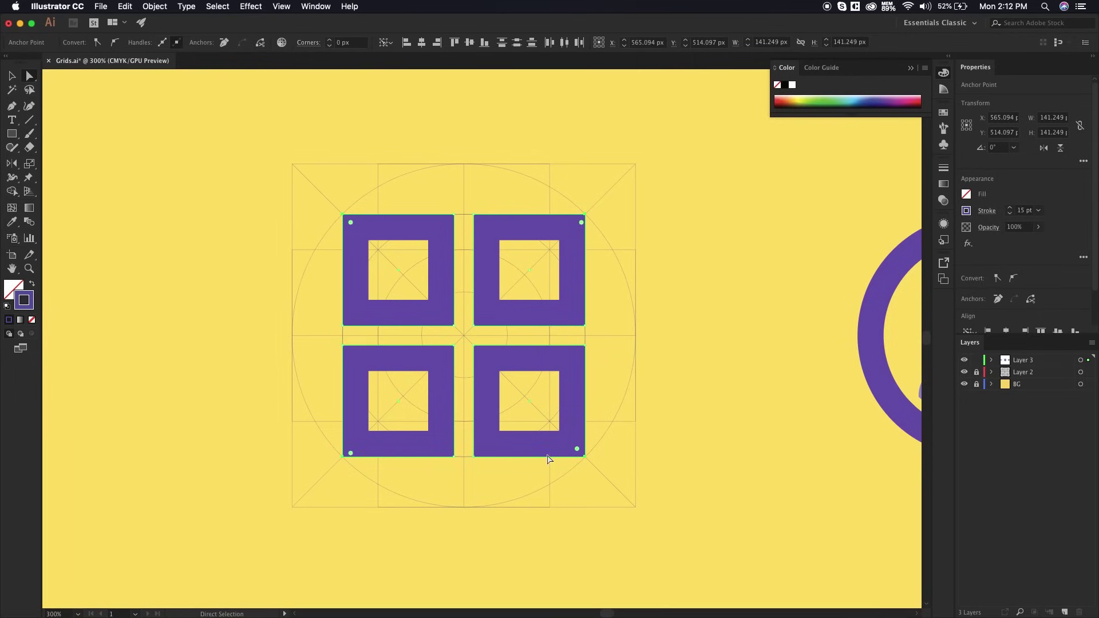
click(347, 44)
text(35)
key(Return)
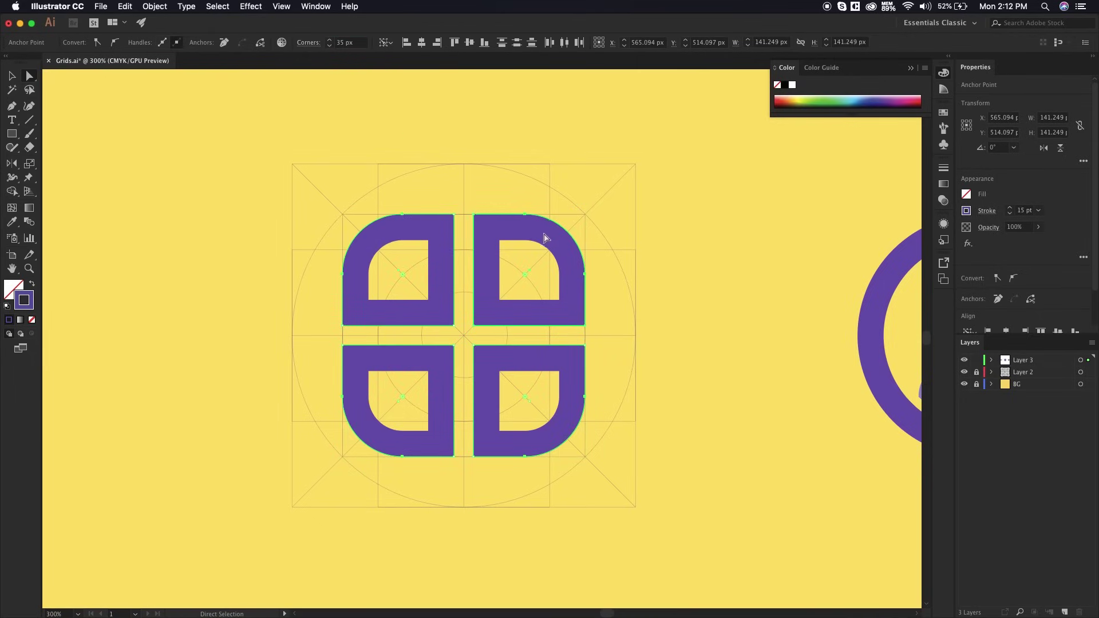
key(v)
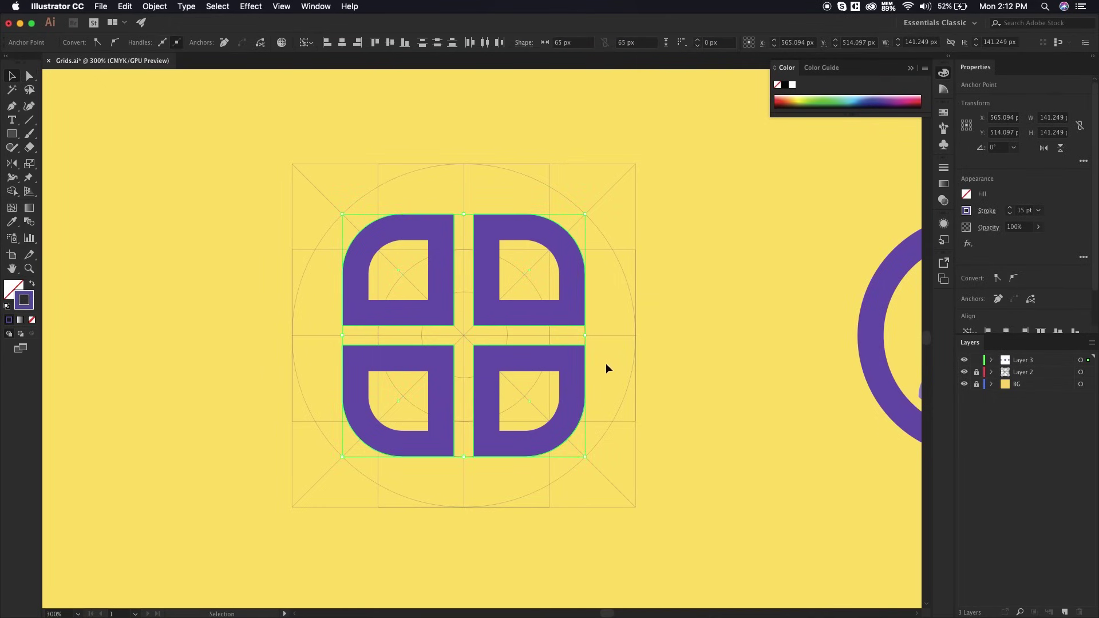
click(606, 366)
Step: Recolor the lower-right square with the light purple of the magnifying glass handle and swap its stroke for a solid fill
click(572, 373)
scroll(573, 367, up, 2)
scroll(570, 365, down, 4)
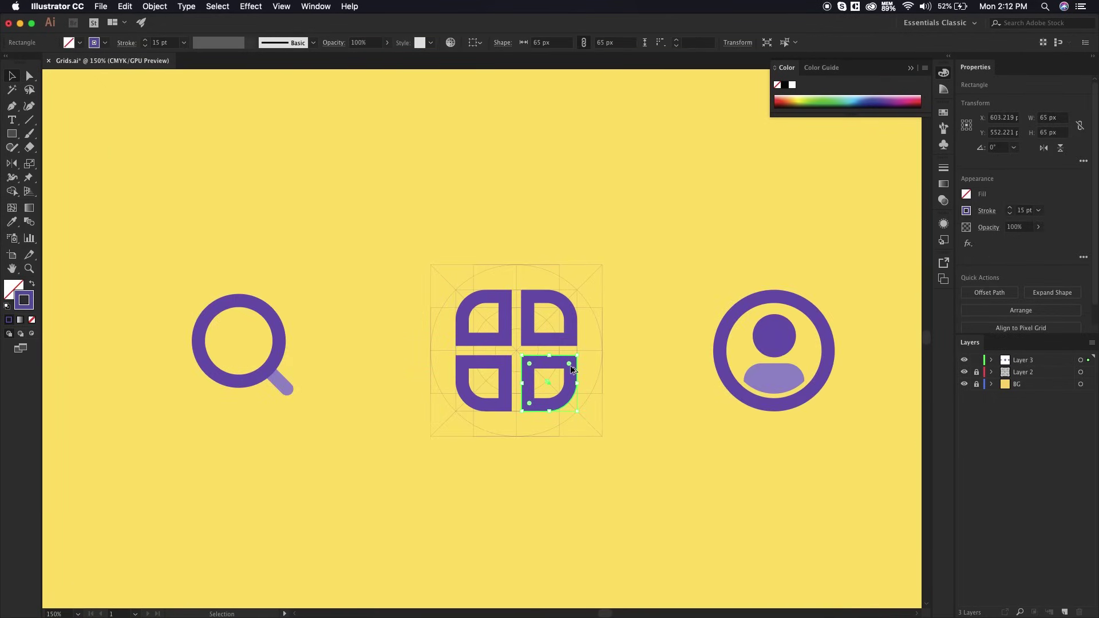
scroll(570, 365, up, 1)
key(i)
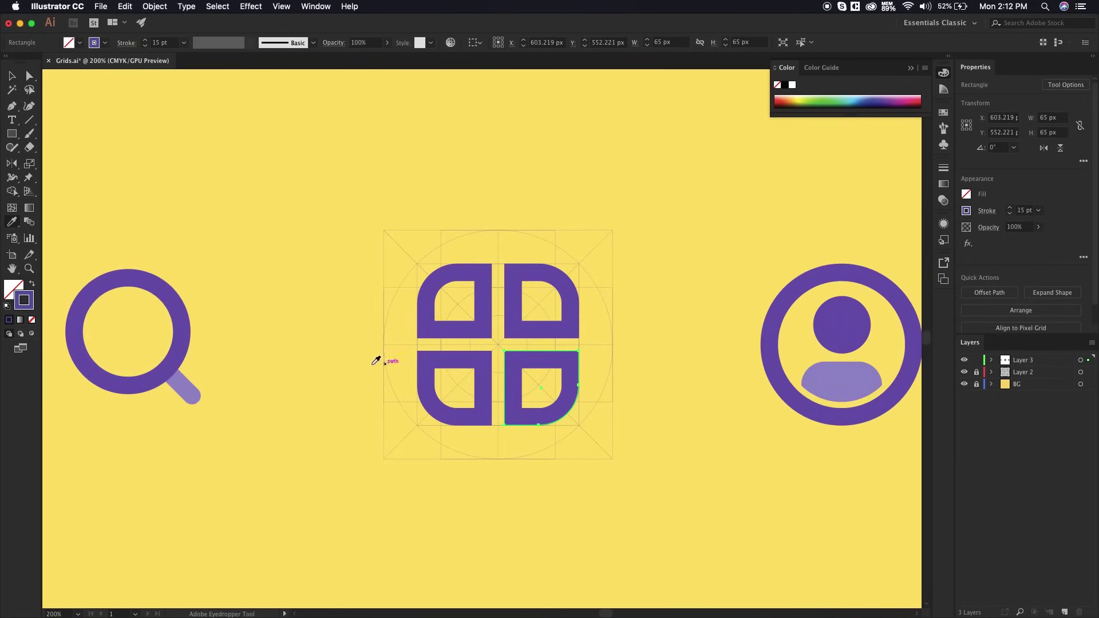
click(192, 394)
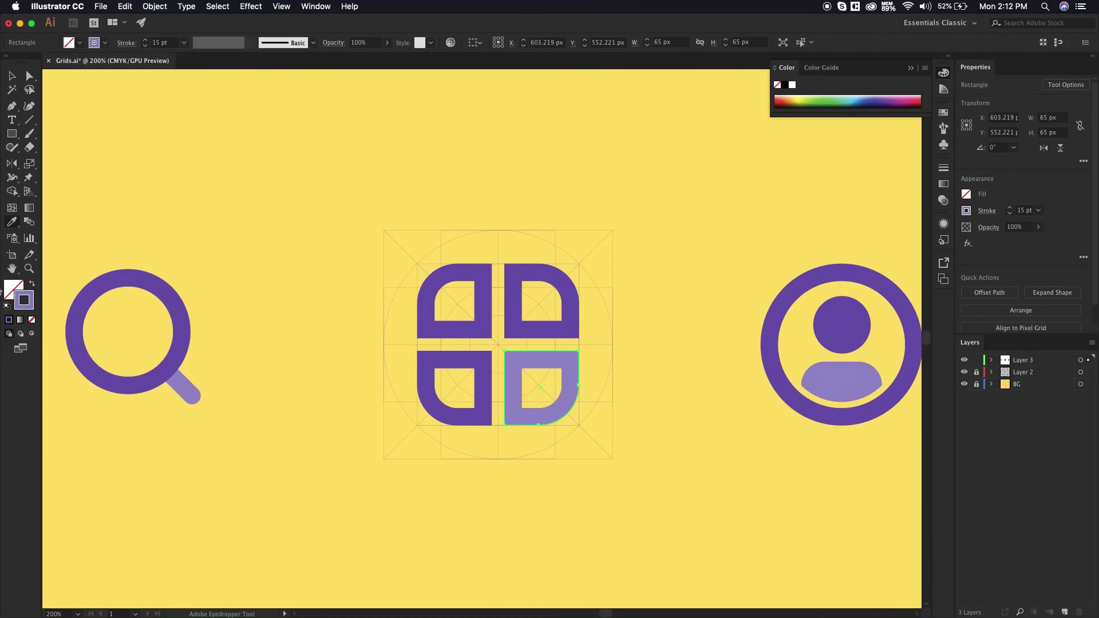
click(32, 284)
key(v)
click(250, 302)
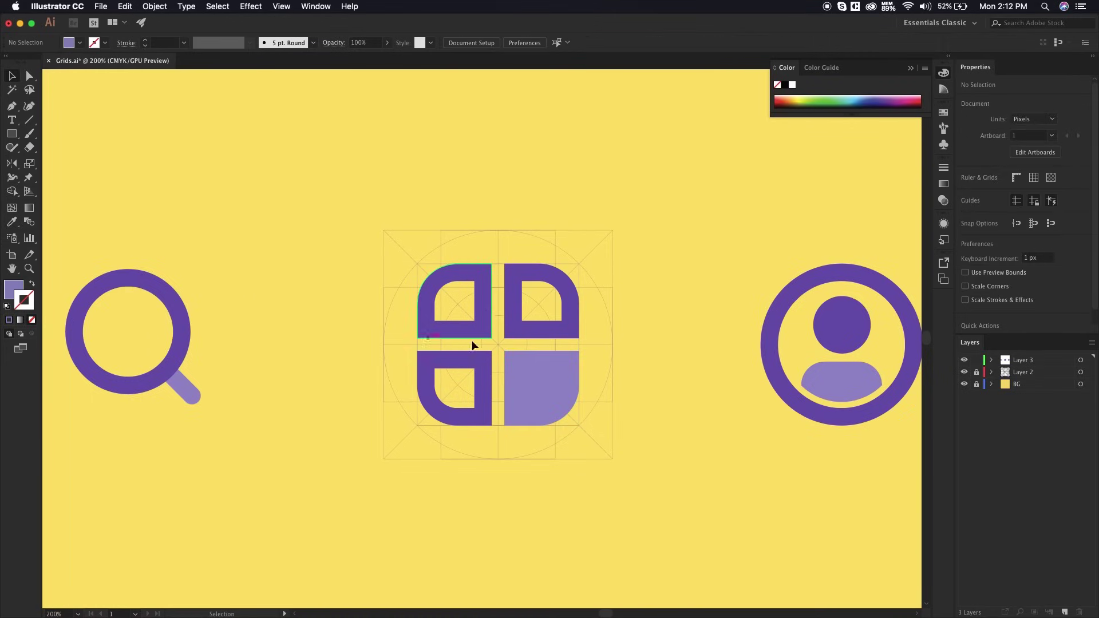
Step: Expand the appearance of the four rounded shapes and group them as one icon
drag(410, 227, 555, 411)
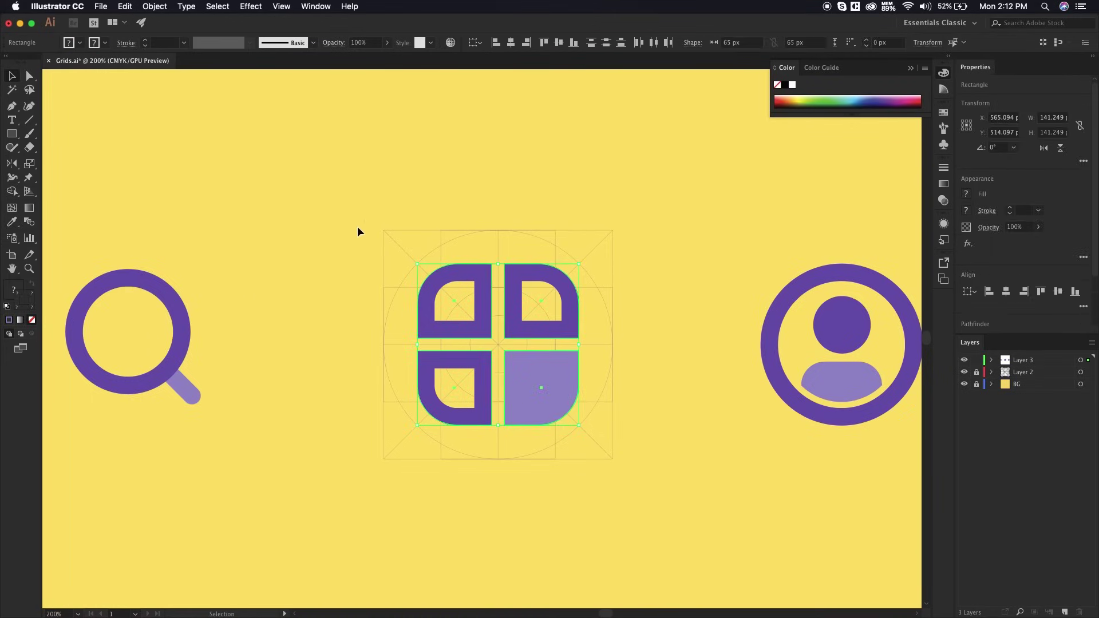
click(154, 6)
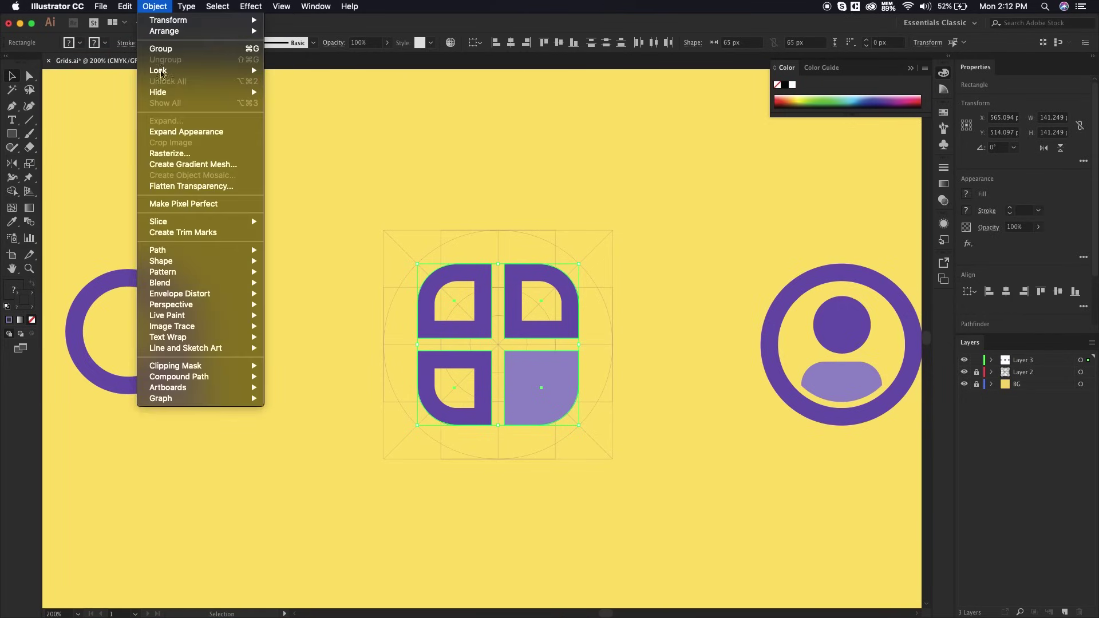
click(165, 131)
click(270, 135)
click(469, 267)
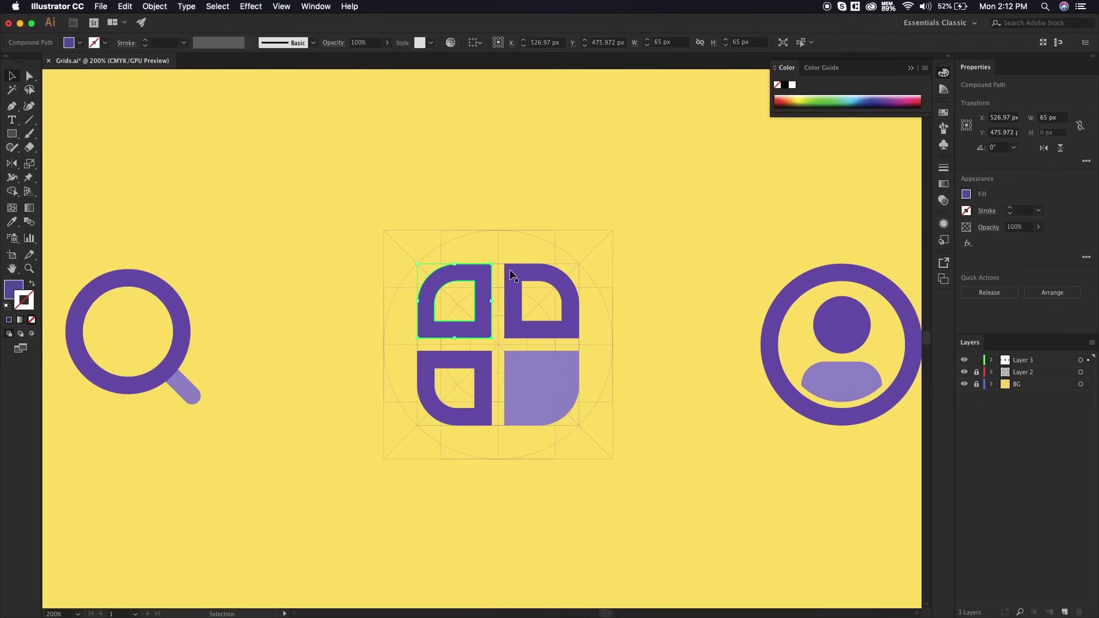
key(super+a)
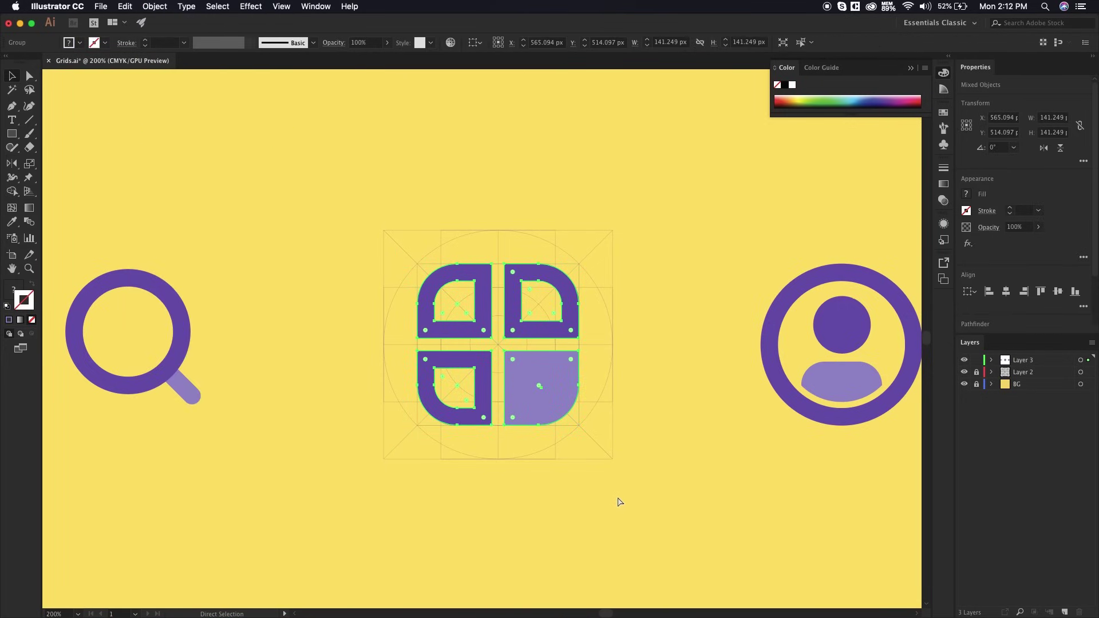
click(651, 334)
Step: Move the user-profile icon slightly to the right, farther from the four-square icon
scroll(651, 334, up, 2)
scroll(651, 334, down, 2)
scroll(647, 338, down, 3)
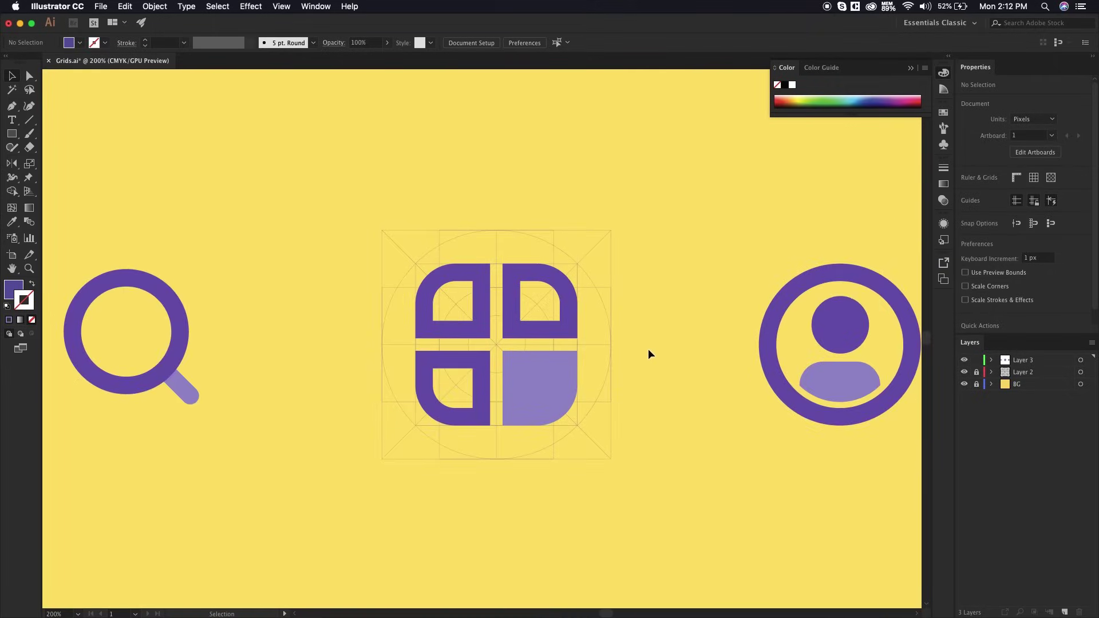
drag(623, 307, 603, 308)
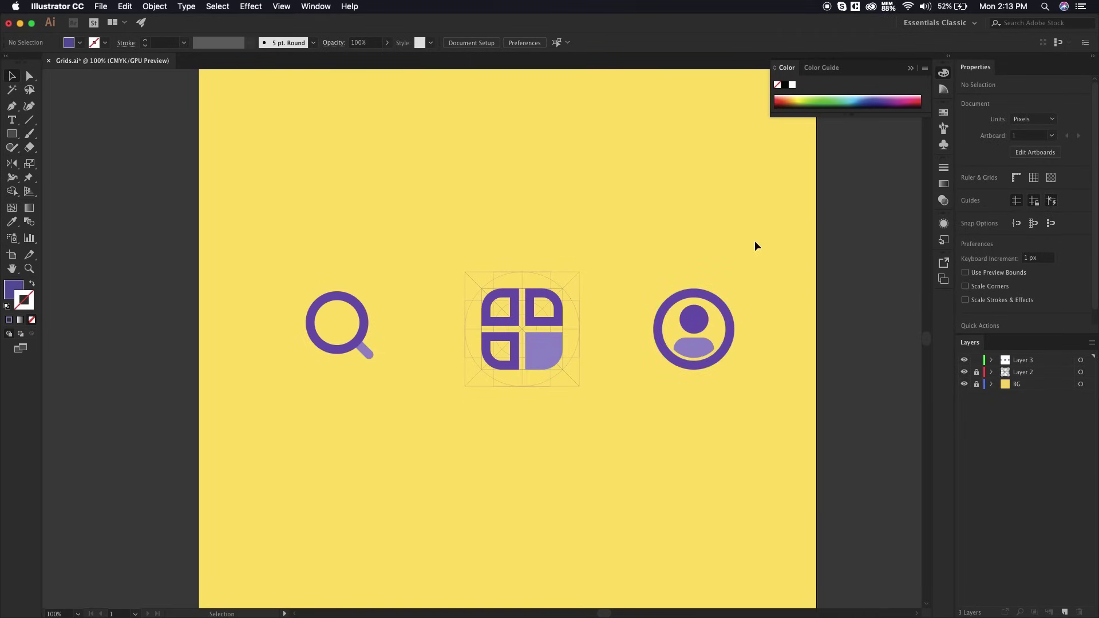
scroll(754, 246, down, 3)
scroll(754, 247, up, 3)
scroll(730, 252, up, 1)
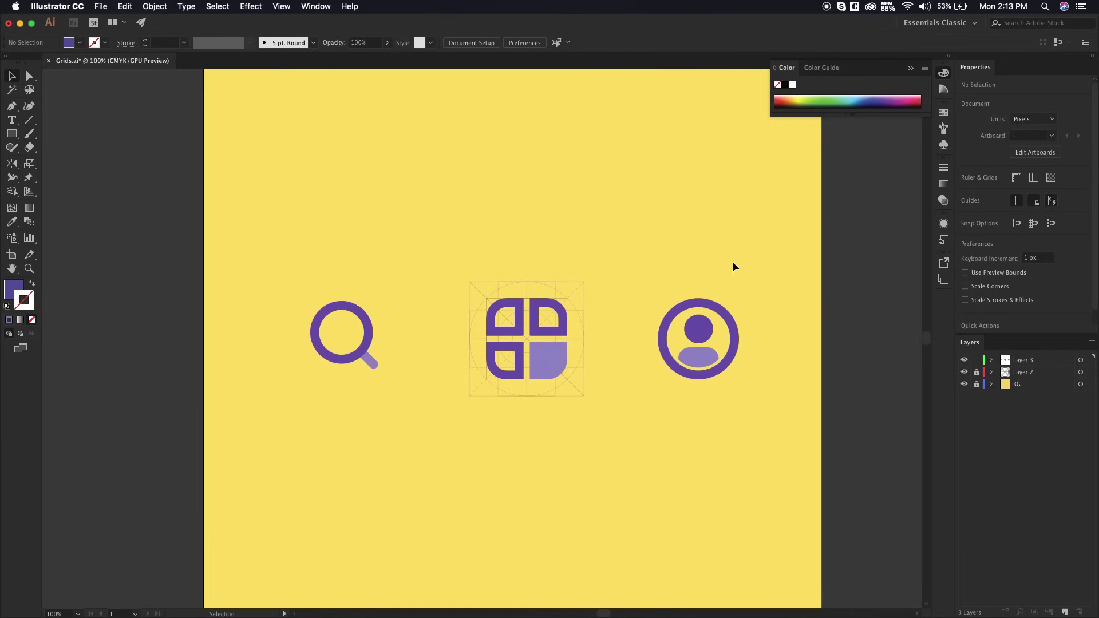
drag(734, 335, 737, 331)
click(694, 286)
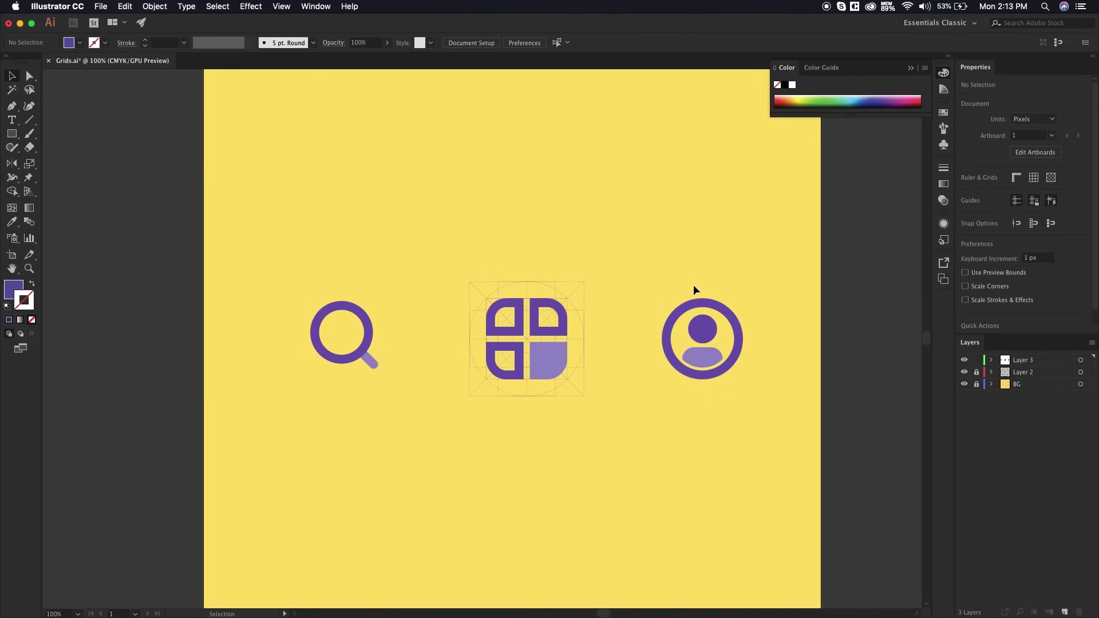